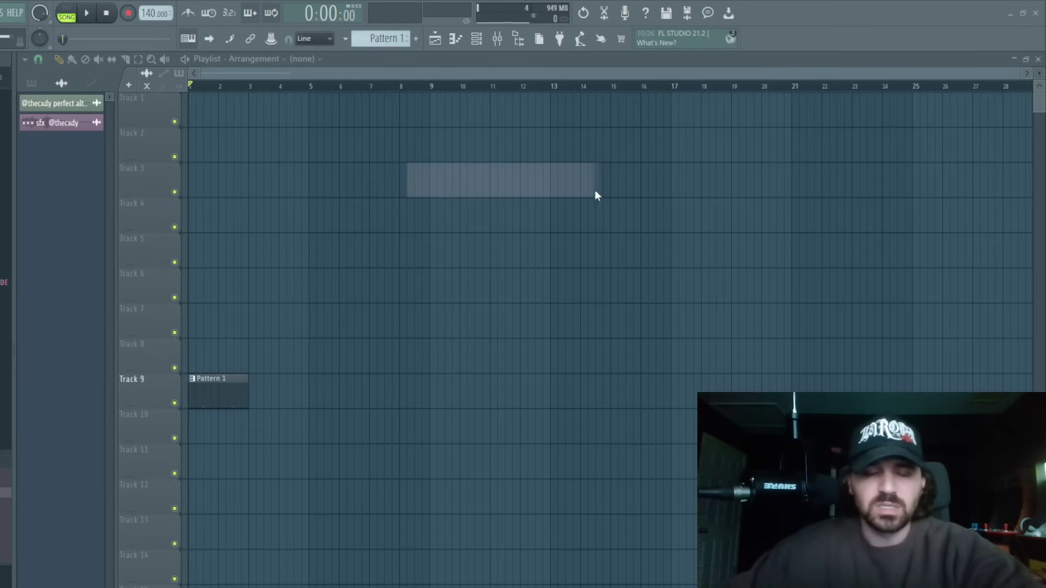
Place the "Could I Be Falling in Love" sample at bar 1 of Track 1 and turn its Trim all the way up.
{"action": "left_click_drag", "start_coordinate": [595, 190], "coordinate": [595, 191]}
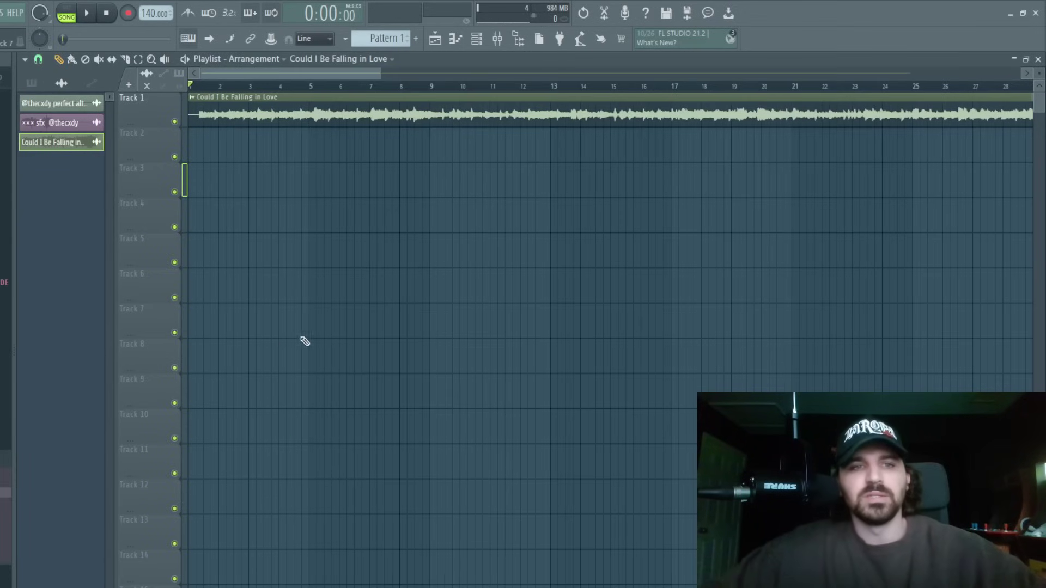
{"action": "double_click", "coordinate": [293, 119]}
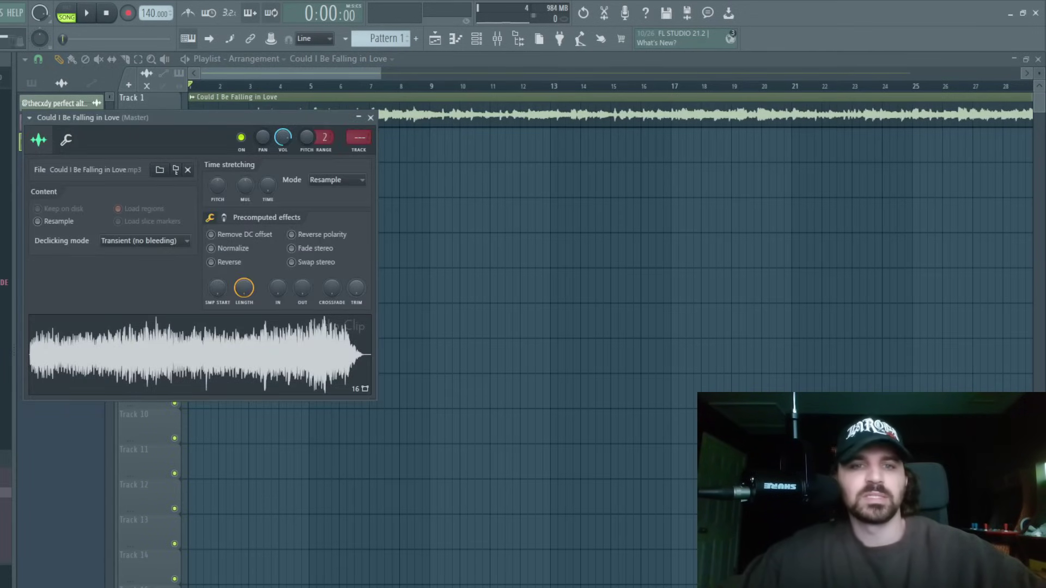
{"action": "key", "text": "Escape"}
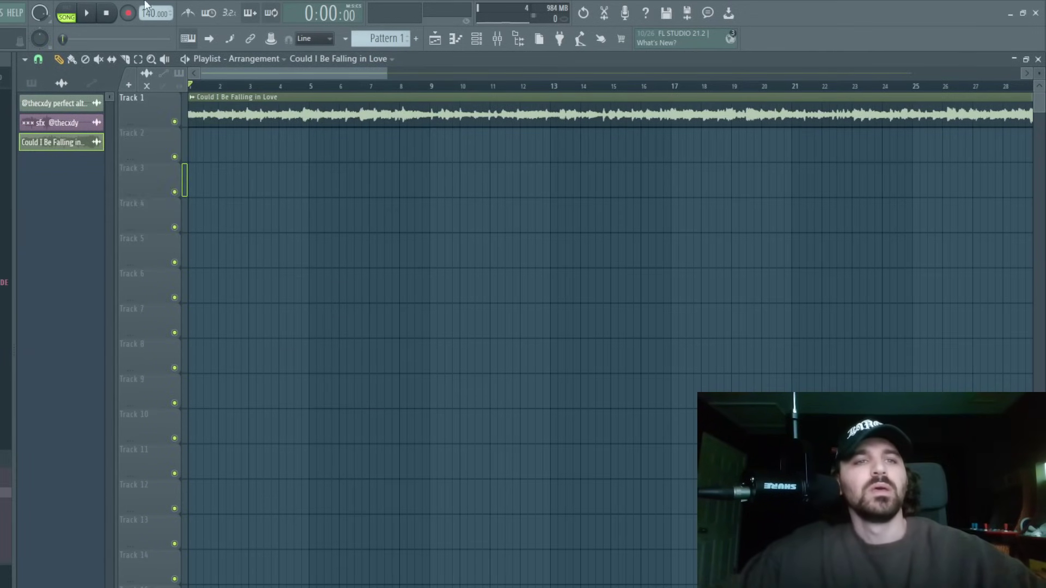
Raise the time-stretching pitch of the "Could I Be Falling in Love" clip.
{"action": "double_click", "coordinate": [233, 114]}
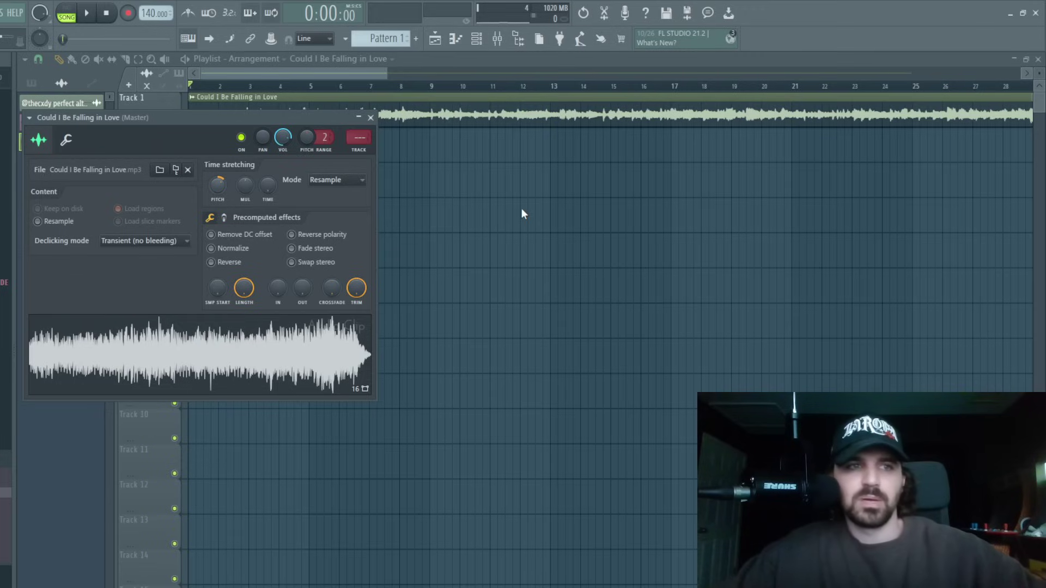
{"action": "key", "text": "Escape"}
Listen to the clip from several points between bars 1 and 31 to find a section worth sampling.
{"action": "left_click_drag", "start_coordinate": [386, 74], "coordinate": [458, 74]}
{"action": "scroll", "coordinate": [364, 88], "scroll_direction": "down", "scroll_amount": 2}
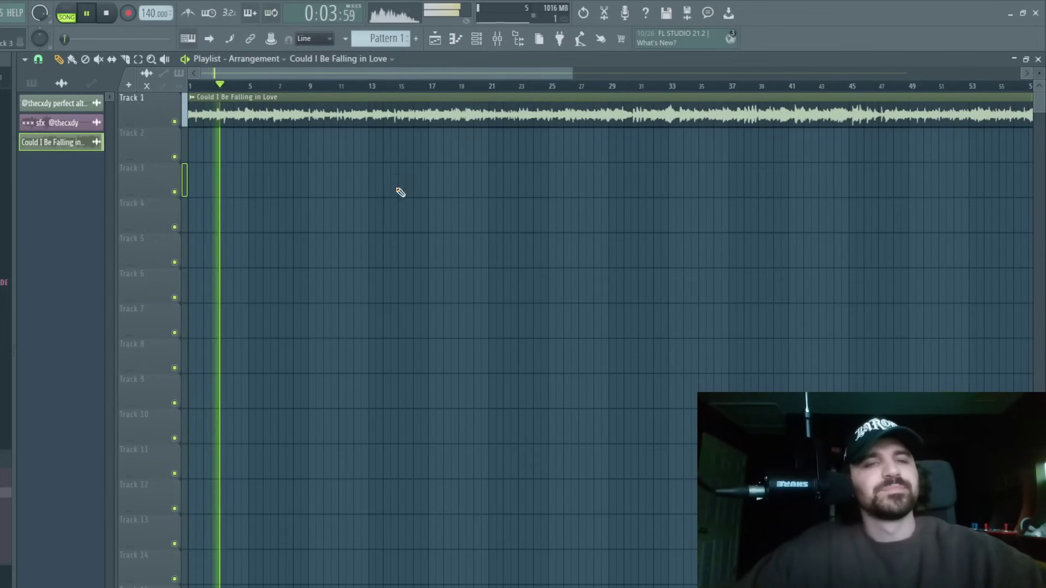
{"action": "left_click_drag", "start_coordinate": [304, 91], "coordinate": [437, 89]}
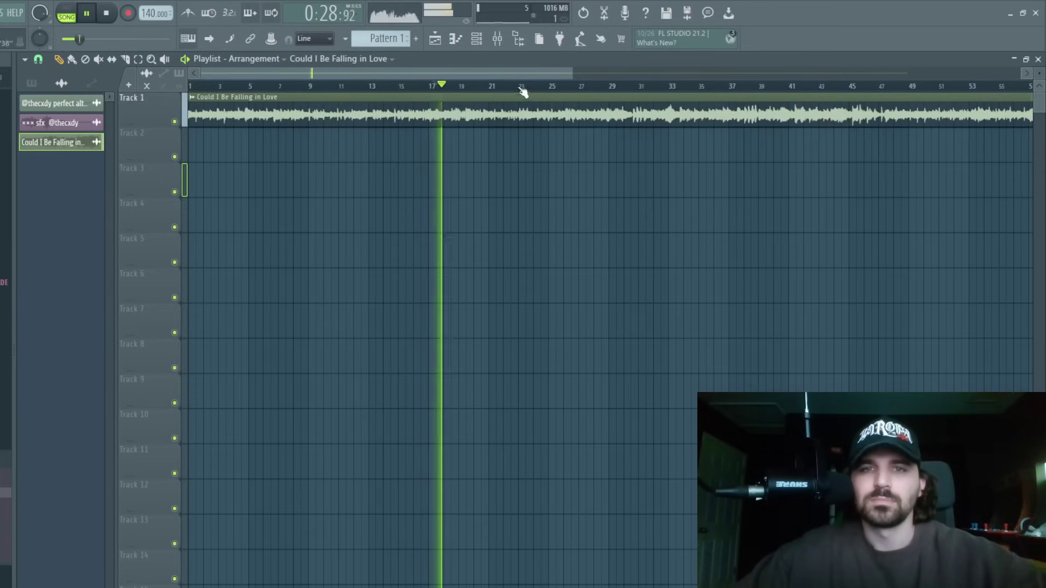
{"action": "left_click", "coordinate": [497, 92]}
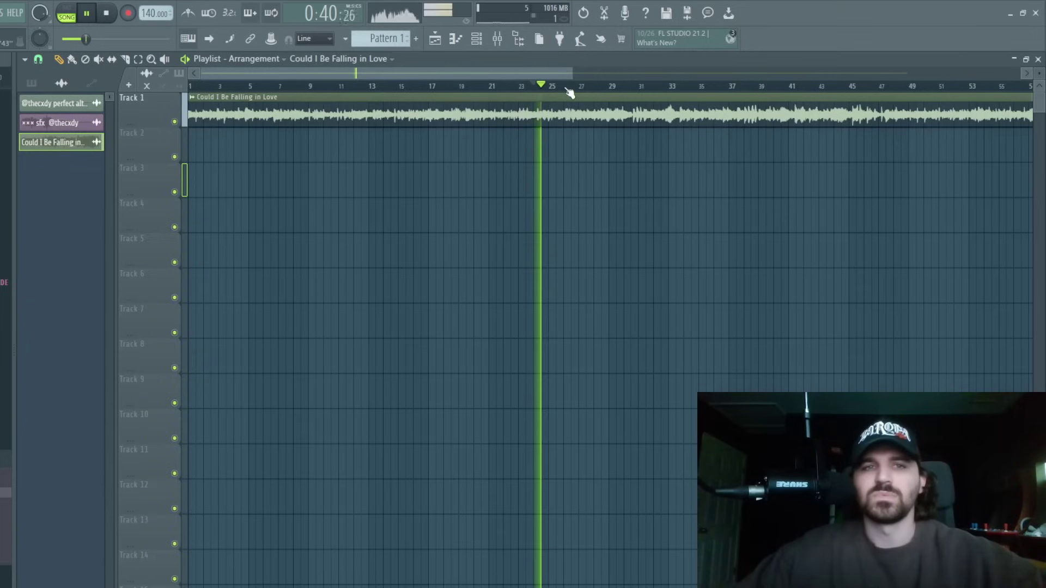
{"action": "key", "text": "space"}
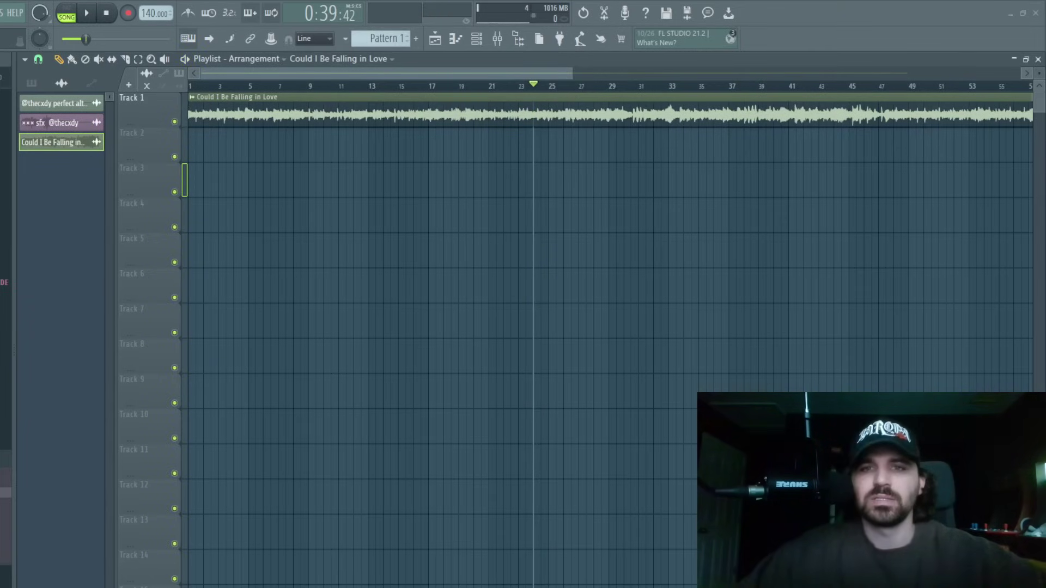
{"action": "left_click", "coordinate": [550, 89]}
{"action": "key", "text": "space"}
{"action": "left_click", "coordinate": [595, 87]}
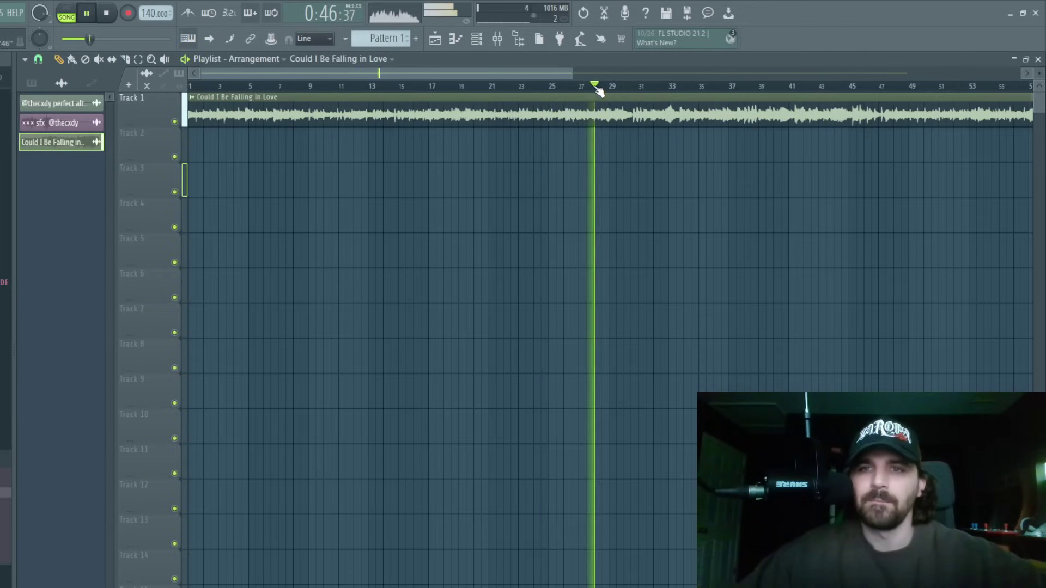
{"action": "left_click", "coordinate": [631, 86]}
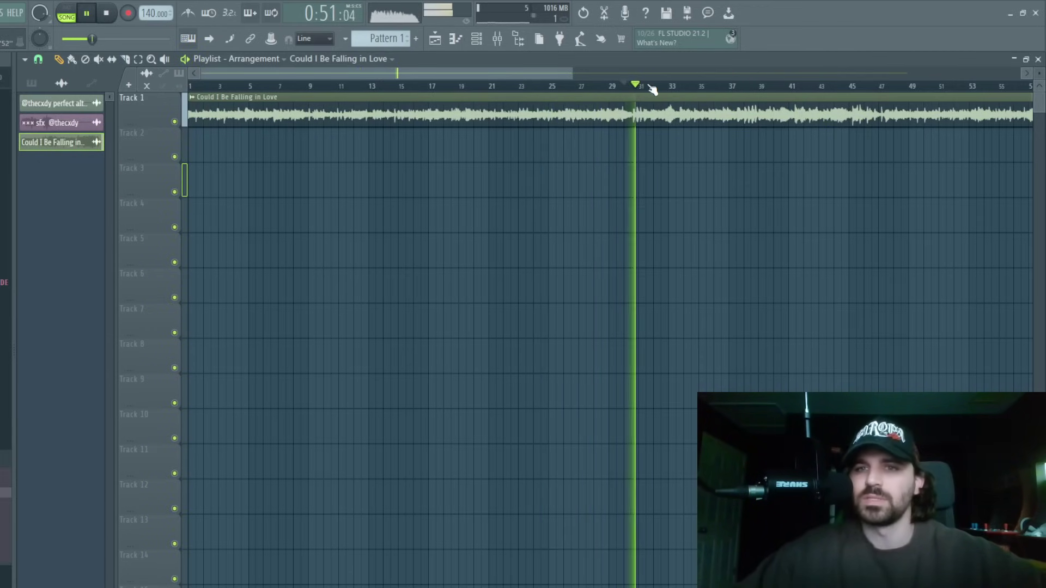
{"action": "scroll", "coordinate": [655, 89], "scroll_direction": "up", "scroll_amount": 4}
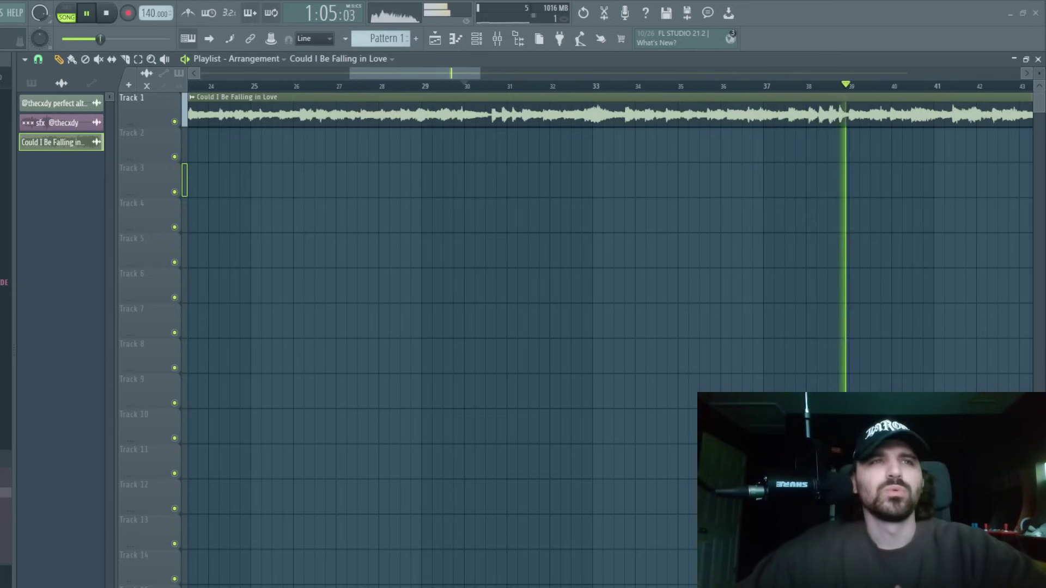
Slice the clip at the hit between bars 31 and 32 and delete the part before the cut.
{"action": "left_click", "coordinate": [523, 87]}
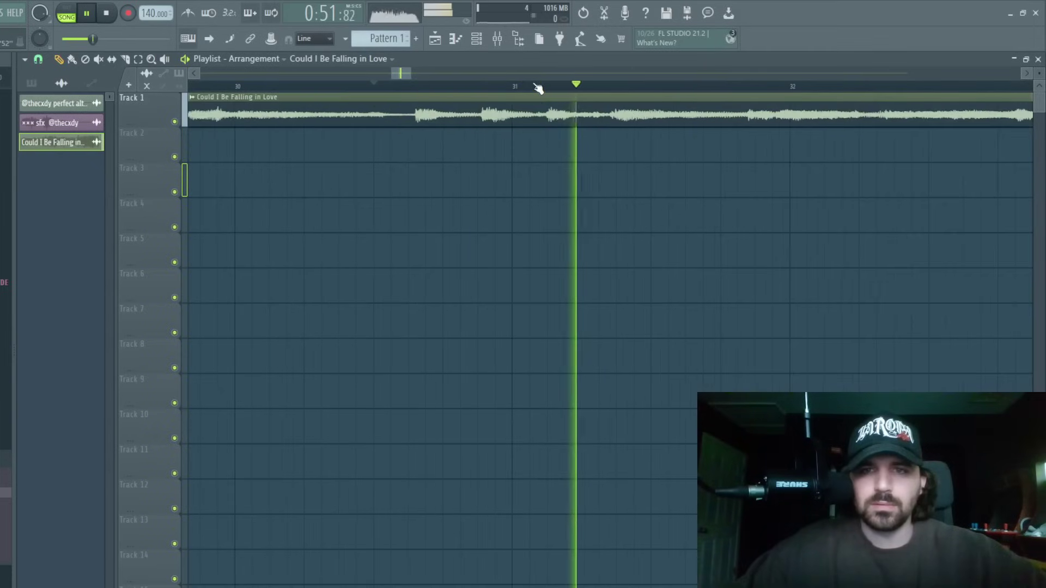
{"action": "key", "text": "space"}
{"action": "scroll", "coordinate": [533, 86], "scroll_direction": "up", "scroll_amount": 5}
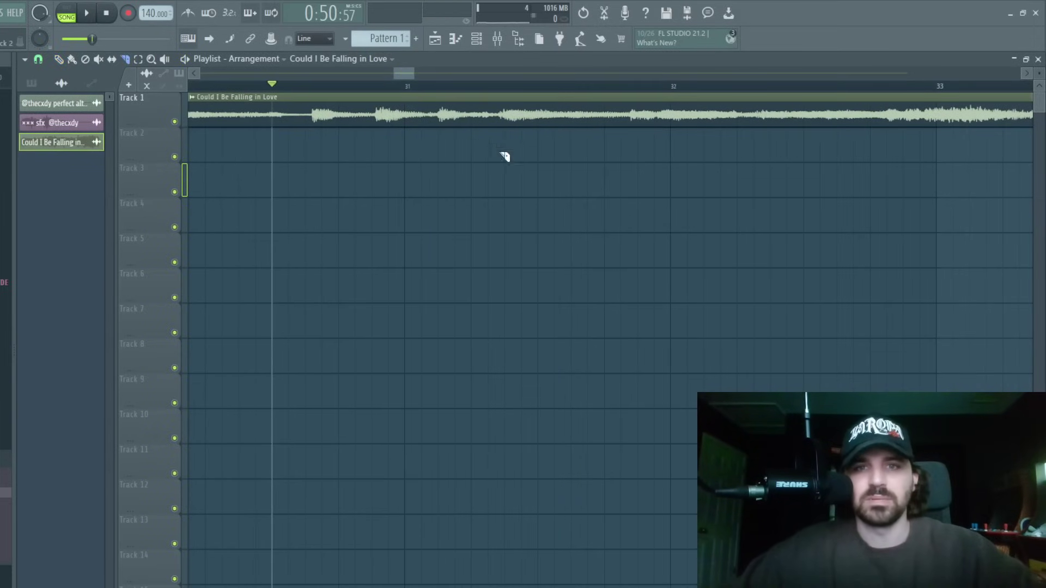
{"action": "left_click_drag", "start_coordinate": [500, 124], "coordinate": [498, 129]}
{"action": "left_click", "coordinate": [476, 120], "text": "ctrl"}
{"action": "key", "text": "Delete"}
Move the remaining clip to the start of Track 1 and play its opening.
{"action": "scroll", "coordinate": [570, 136], "scroll_direction": "down", "scroll_amount": 6}
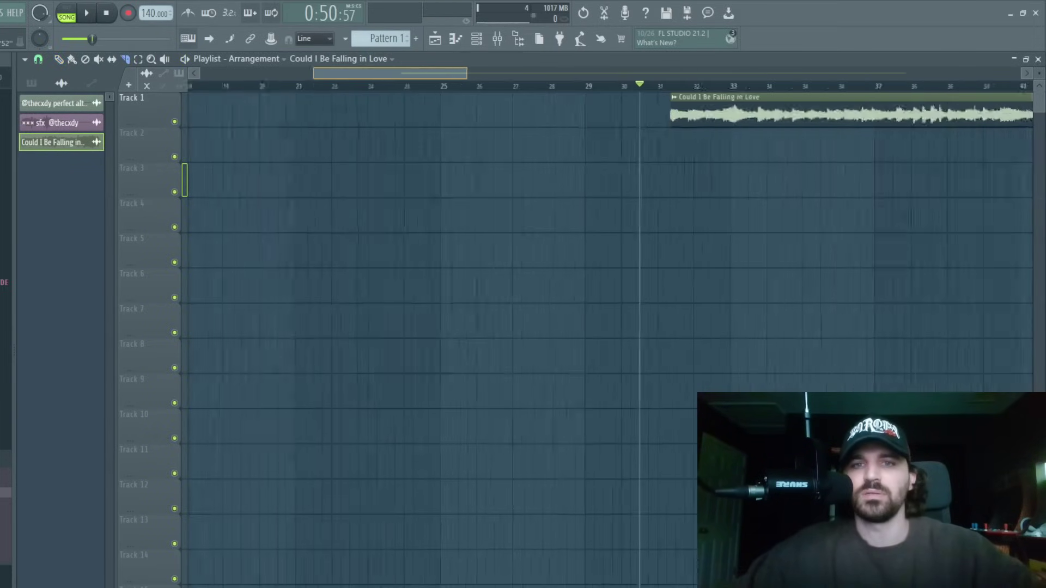
{"action": "key", "text": "p"}
{"action": "left_click_drag", "start_coordinate": [676, 116], "coordinate": [290, 111]}
{"action": "scroll", "coordinate": [326, 74], "scroll_direction": "up", "scroll_amount": 8}
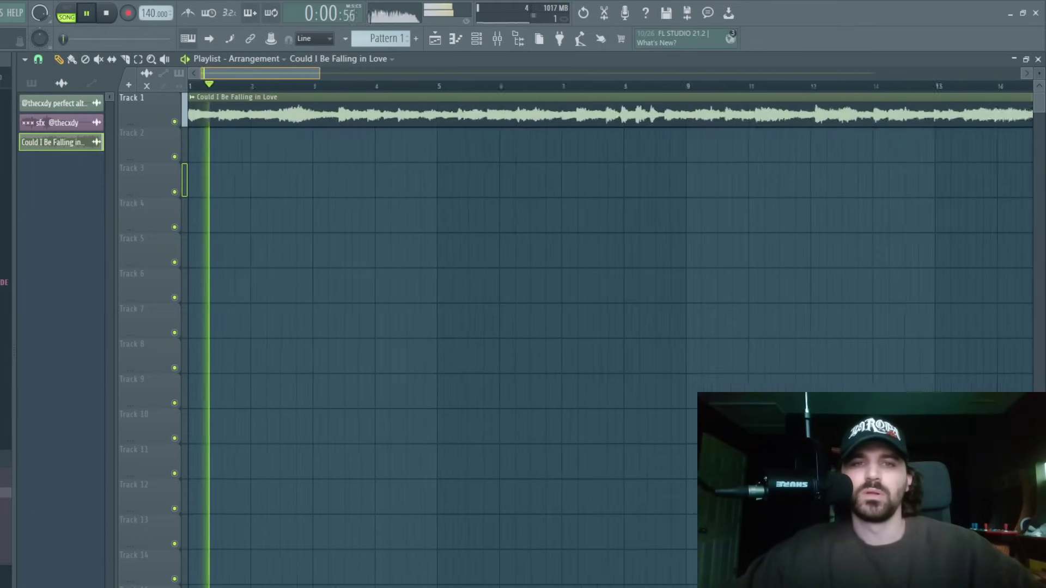
{"action": "scroll", "coordinate": [371, 88], "scroll_direction": "down", "scroll_amount": 3}
{"action": "key", "text": "space"}
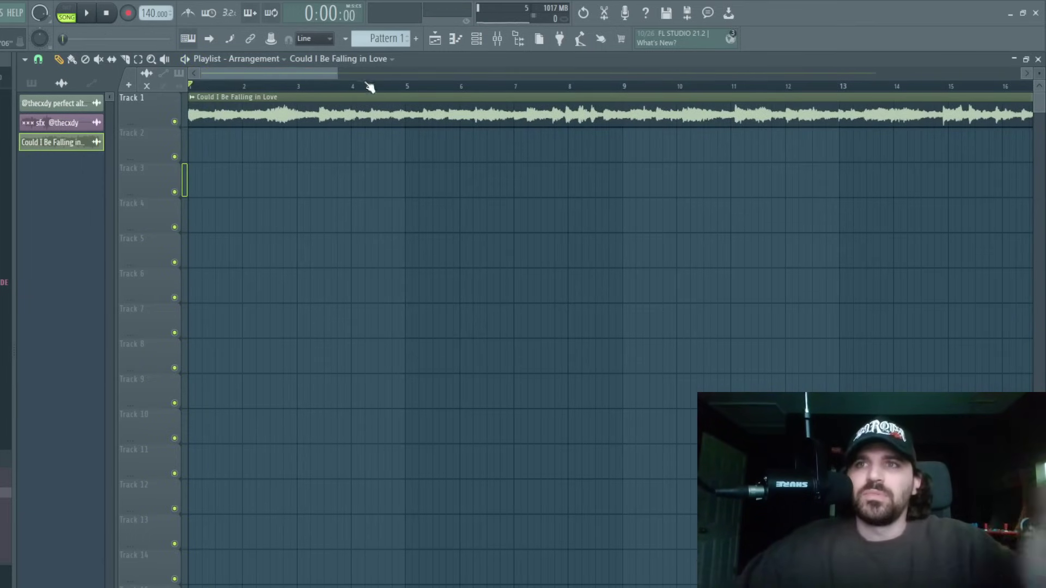
Play the clip to find the end of the phrase, slice it shortly after bar 16 and delete everything behind the cut.
{"action": "left_click", "coordinate": [476, 88]}
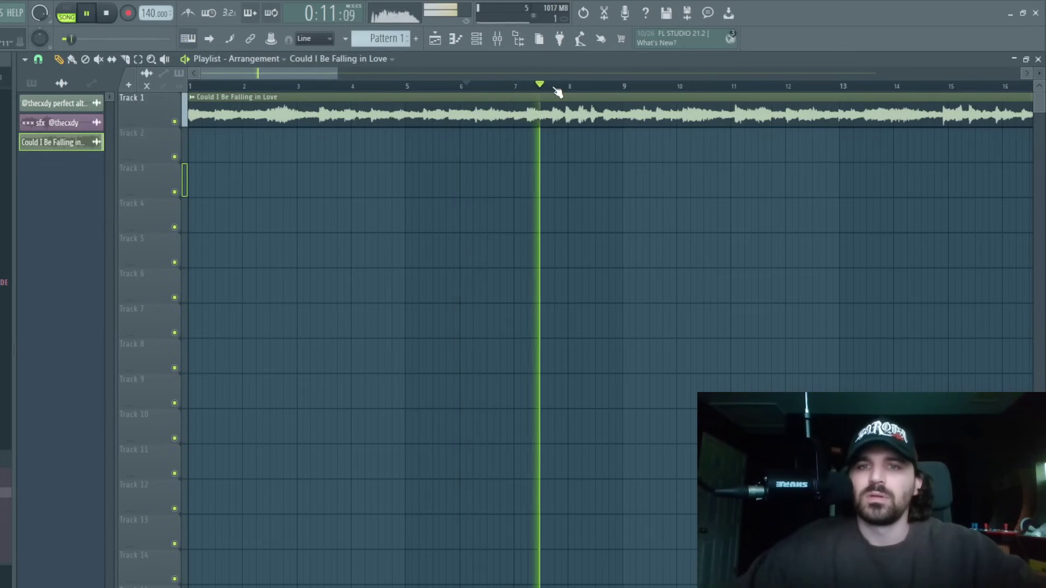
{"action": "scroll", "coordinate": [567, 86], "scroll_direction": "down", "scroll_amount": 1}
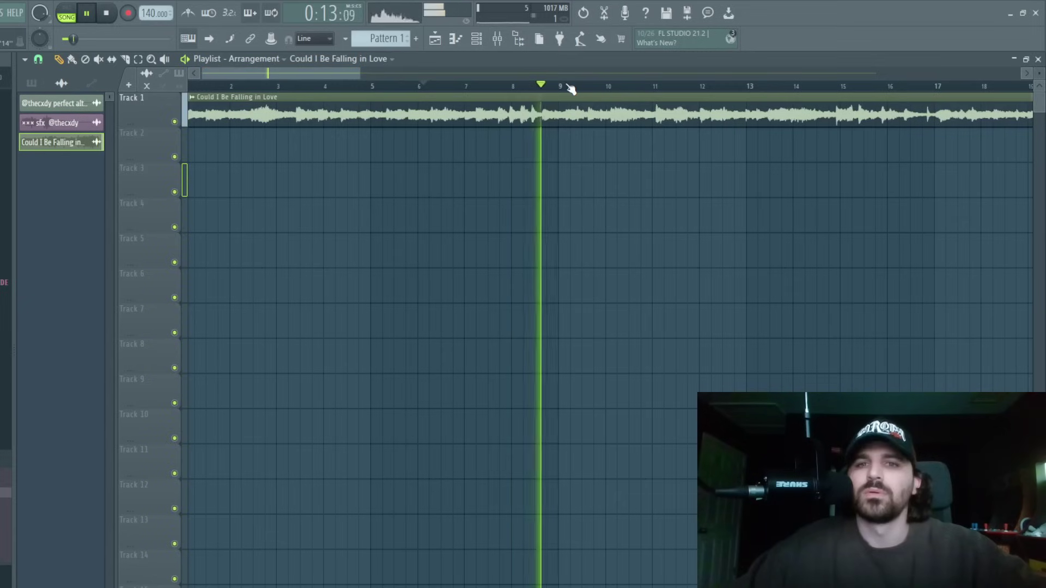
{"action": "scroll", "coordinate": [567, 86], "scroll_direction": "down", "scroll_amount": 1}
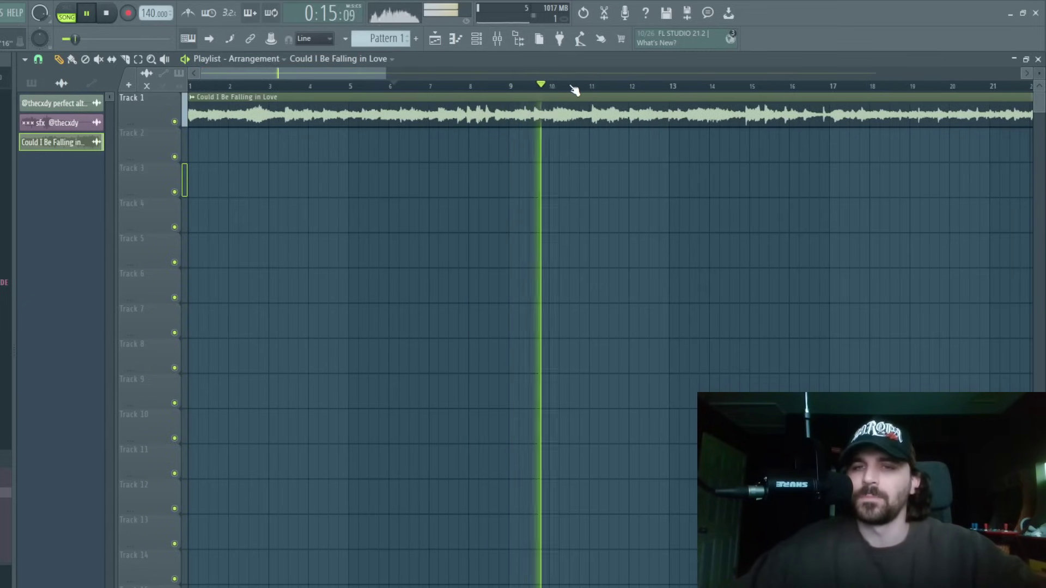
{"action": "scroll", "coordinate": [732, 80], "scroll_direction": "down", "scroll_amount": 1}
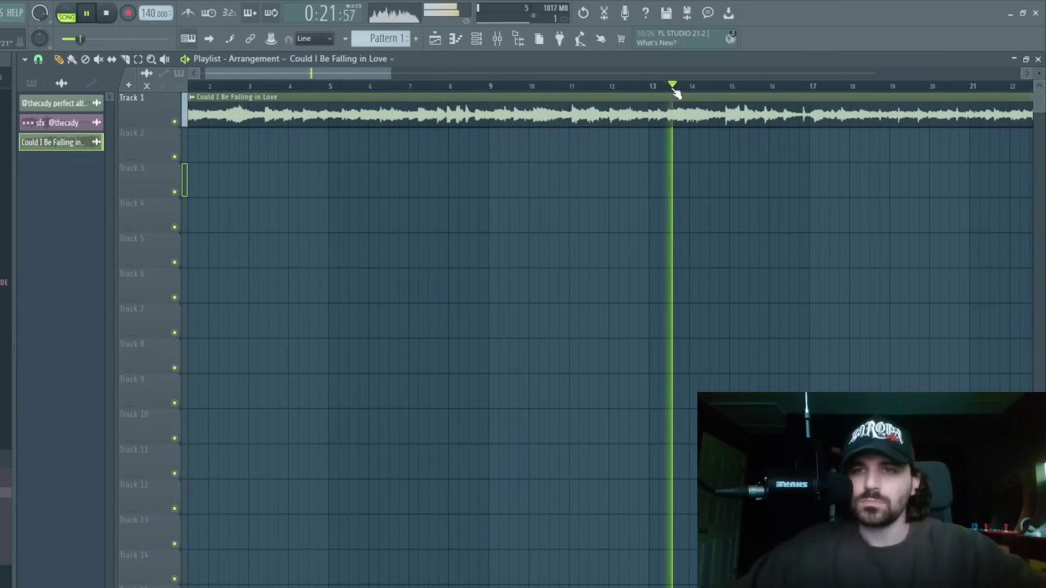
{"action": "scroll", "coordinate": [730, 82], "scroll_direction": "up", "scroll_amount": 1}
{"action": "scroll", "coordinate": [730, 86], "scroll_direction": "up", "scroll_amount": 2}
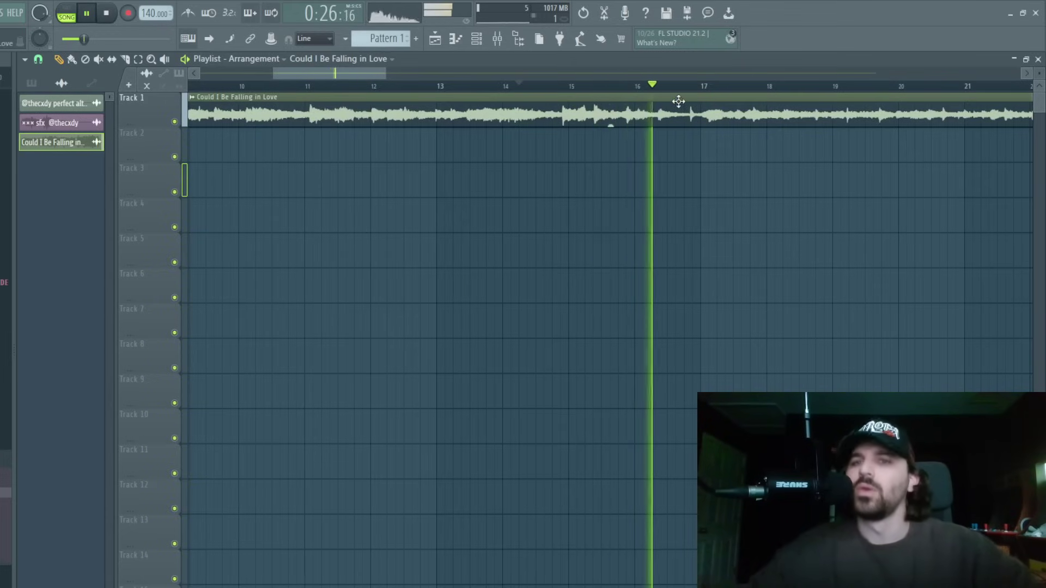
{"action": "key", "text": "space"}
{"action": "scroll", "coordinate": [674, 82], "scroll_direction": "up", "scroll_amount": 5}
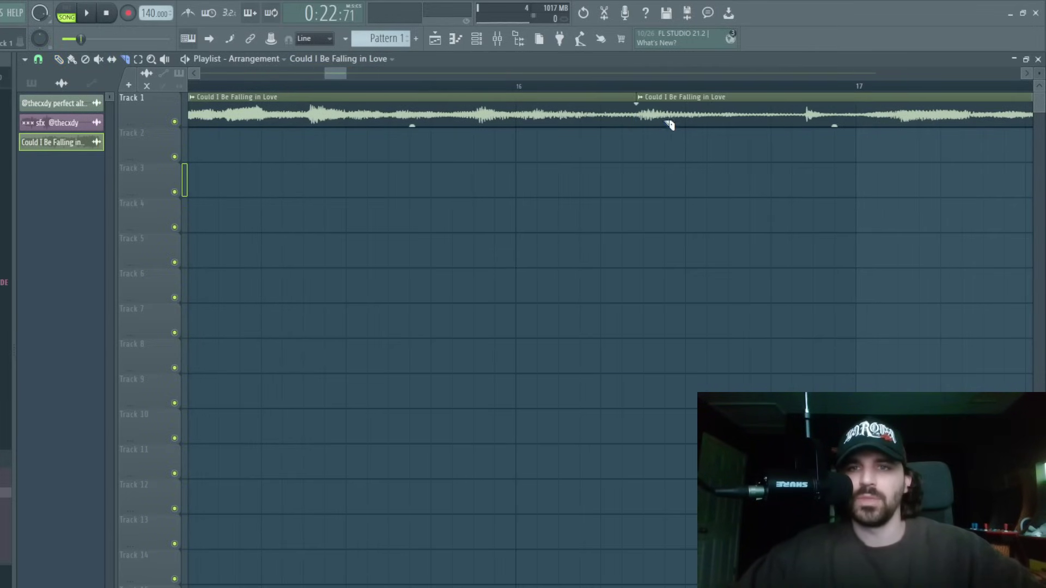
{"action": "scroll", "coordinate": [637, 92], "scroll_direction": "down", "scroll_amount": 8}
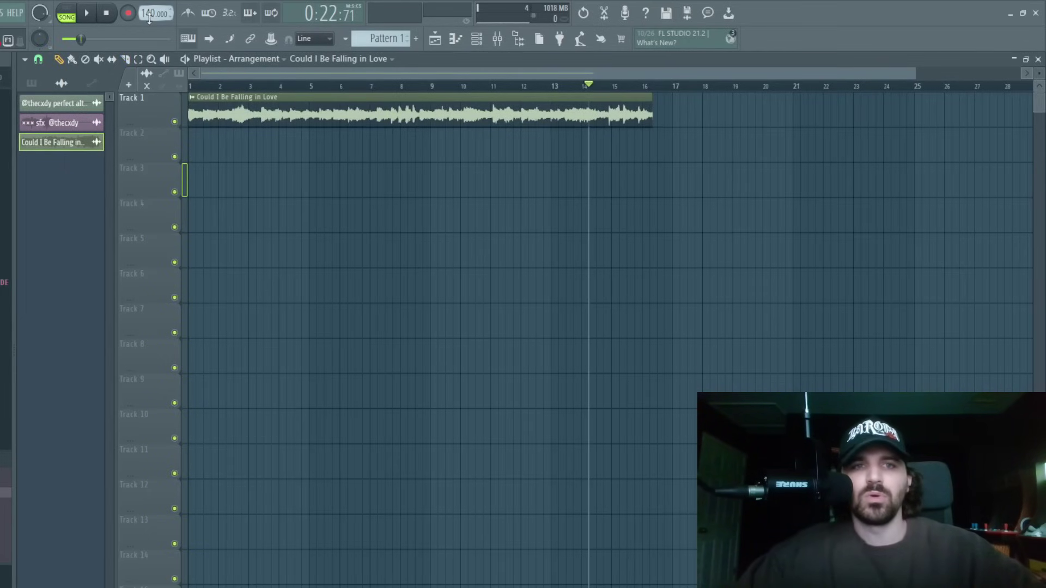
Set the project tempo to 73 BPM and check the clip's end against the bar 9 line.
{"action": "mouse_move", "coordinate": [149, 17]}
{"action": "left_mouse_down"}
{"action": "mouse_move", "coordinate": [146, 50]}
{"action": "mouse_move", "coordinate": [144, 28]}
{"action": "left_mouse_up"}
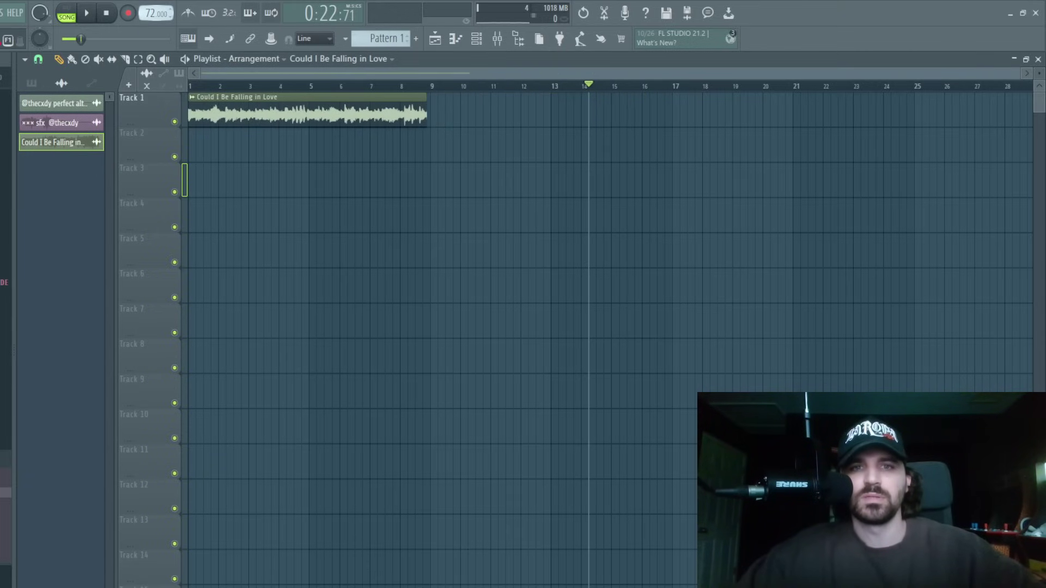
{"action": "scroll", "coordinate": [472, 74], "scroll_direction": "up", "scroll_amount": 4}
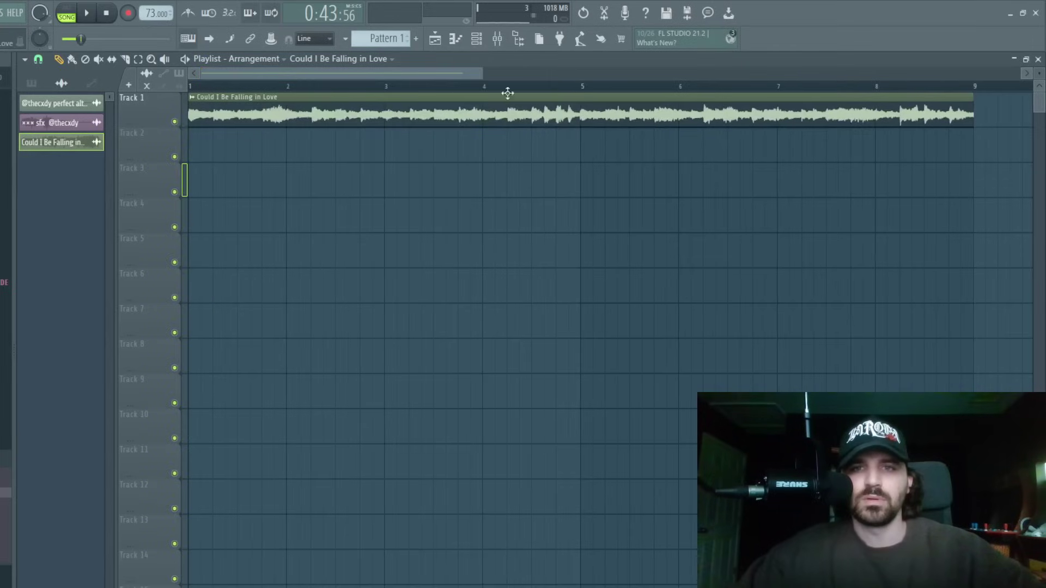
{"action": "scroll", "coordinate": [574, 82], "scroll_direction": "up", "scroll_amount": 5}
{"action": "scroll", "coordinate": [574, 82], "scroll_direction": "down", "scroll_amount": 4}
{"action": "scroll", "coordinate": [781, 80], "scroll_direction": "up", "scroll_amount": 3}
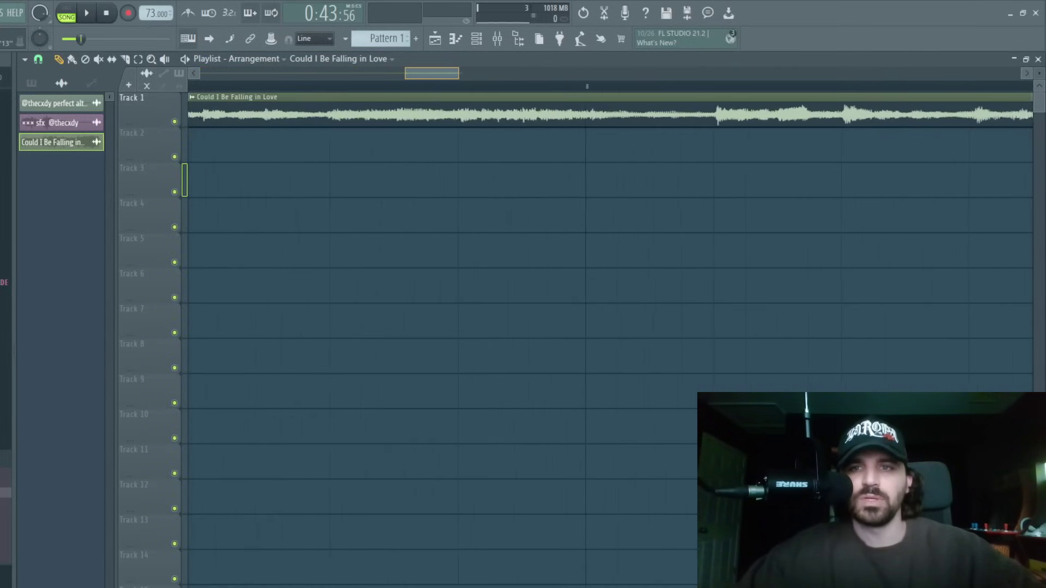
{"action": "scroll", "coordinate": [865, 79], "scroll_direction": "down", "scroll_amount": 4}
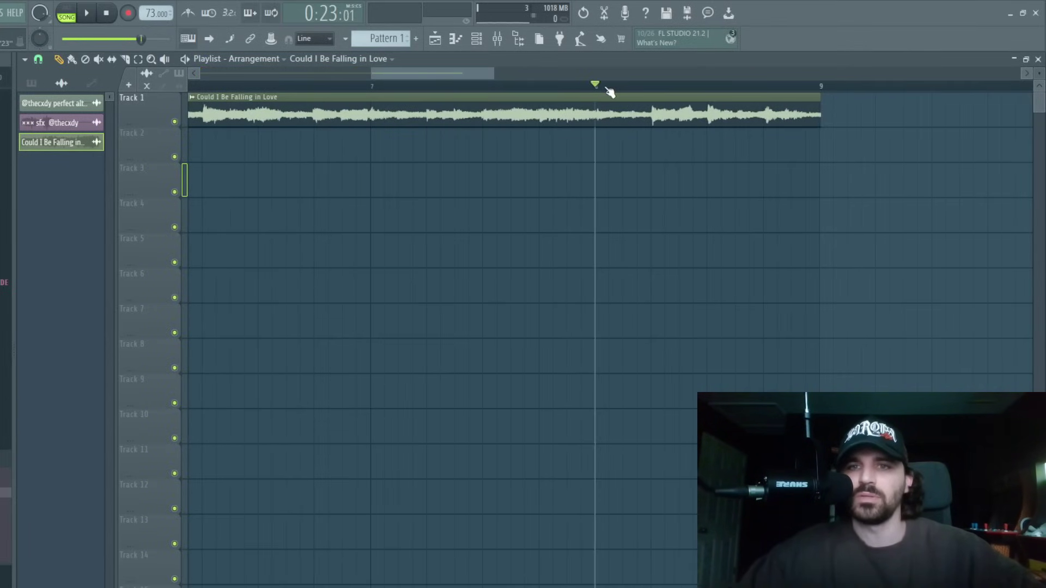
{"action": "key", "text": "space"}
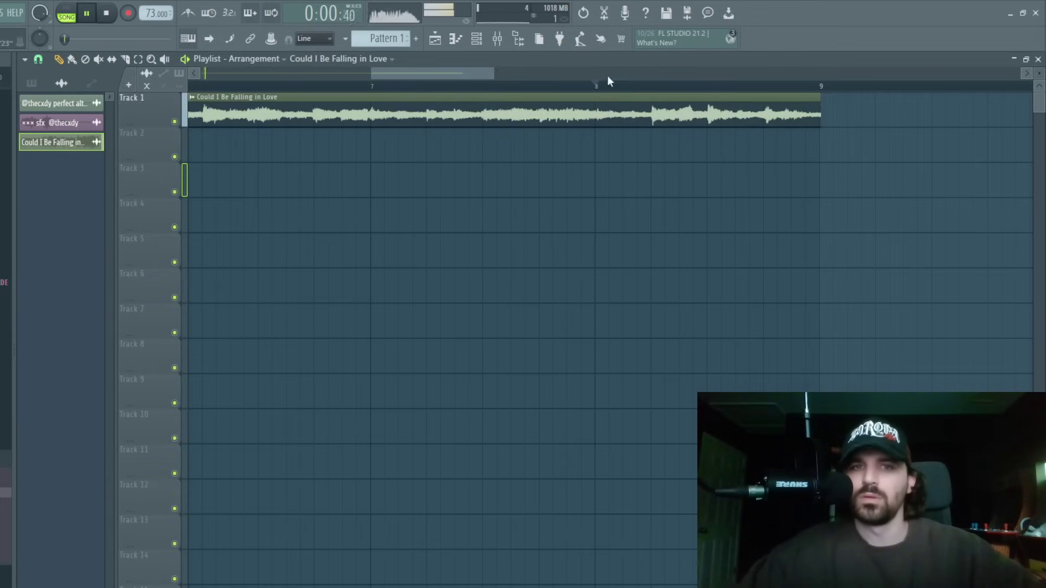
{"action": "key", "text": "space"}
Time-stretch the clip slightly and trim its end to finish exactly at bar 9.
{"action": "scroll", "coordinate": [887, 82], "scroll_direction": "up", "scroll_amount": 5}
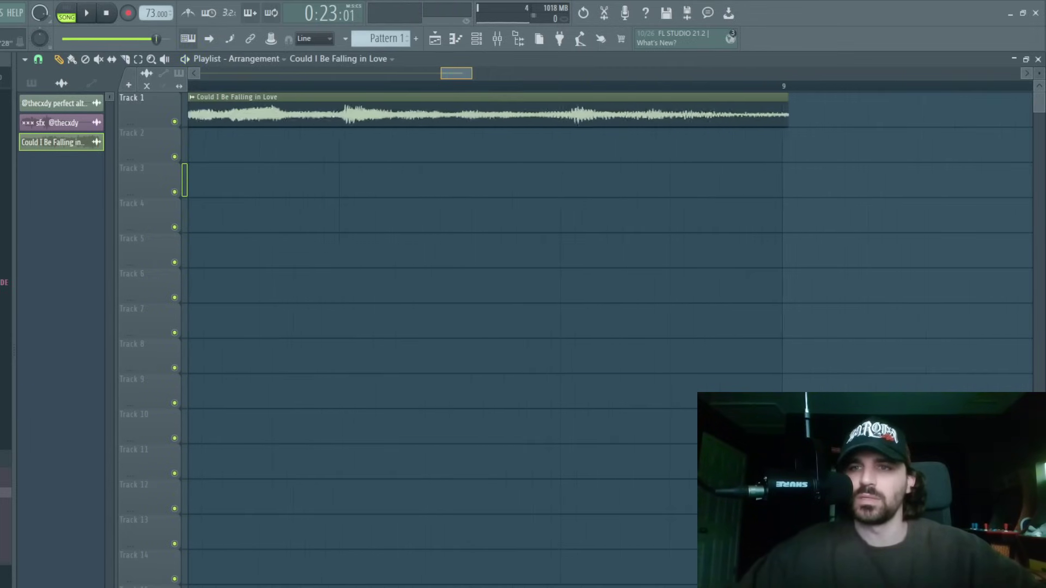
{"action": "left_click_drag", "start_coordinate": [848, 120], "coordinate": [845, 120]}
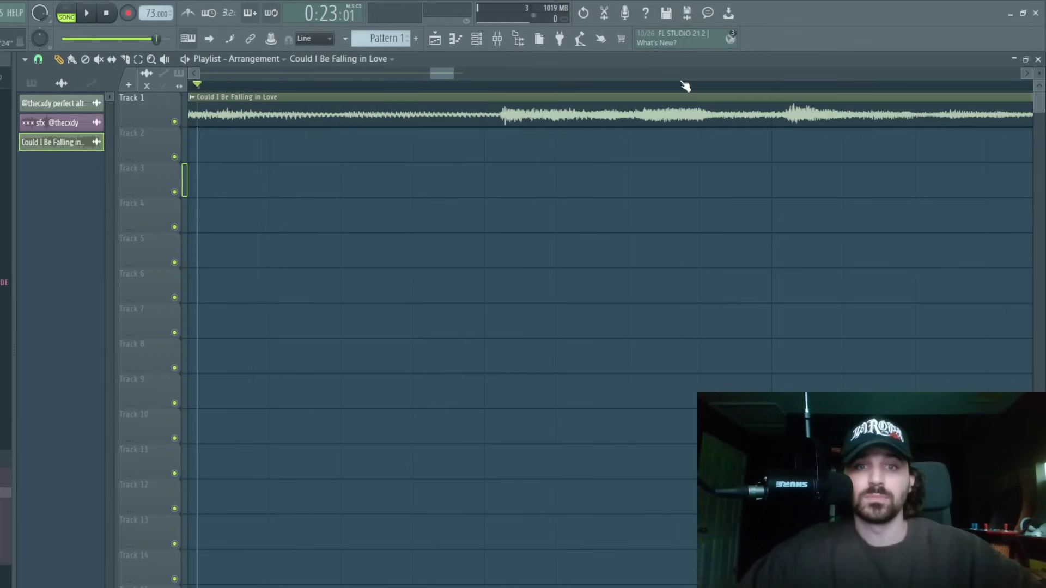
{"action": "scroll", "coordinate": [680, 79], "scroll_direction": "down", "scroll_amount": 3}
{"action": "scroll", "coordinate": [680, 78], "scroll_direction": "up", "scroll_amount": 1}
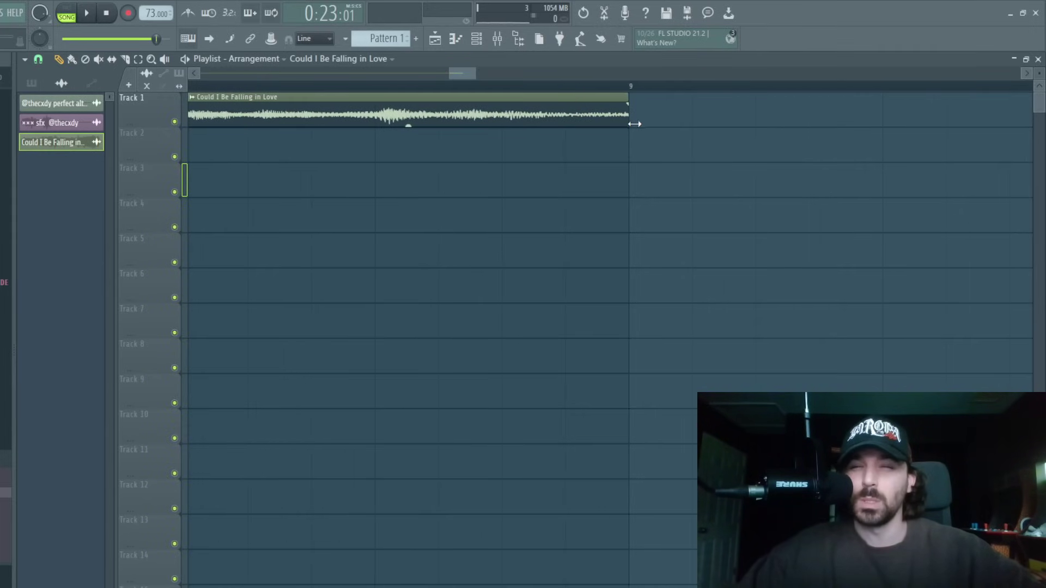
{"action": "left_click_drag", "start_coordinate": [649, 138], "coordinate": [651, 136]}
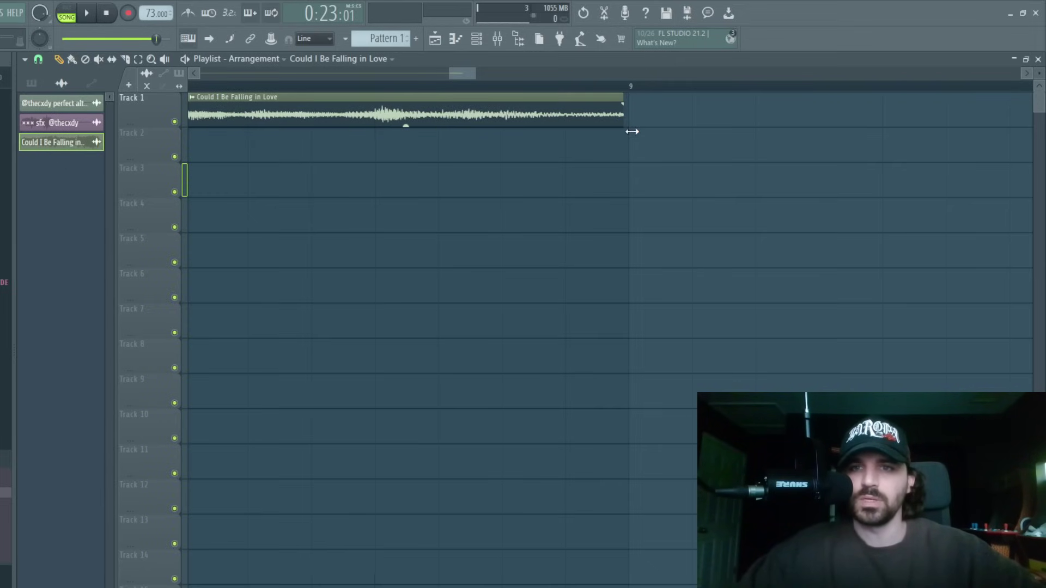
{"action": "left_click_drag", "start_coordinate": [631, 131], "coordinate": [632, 132]}
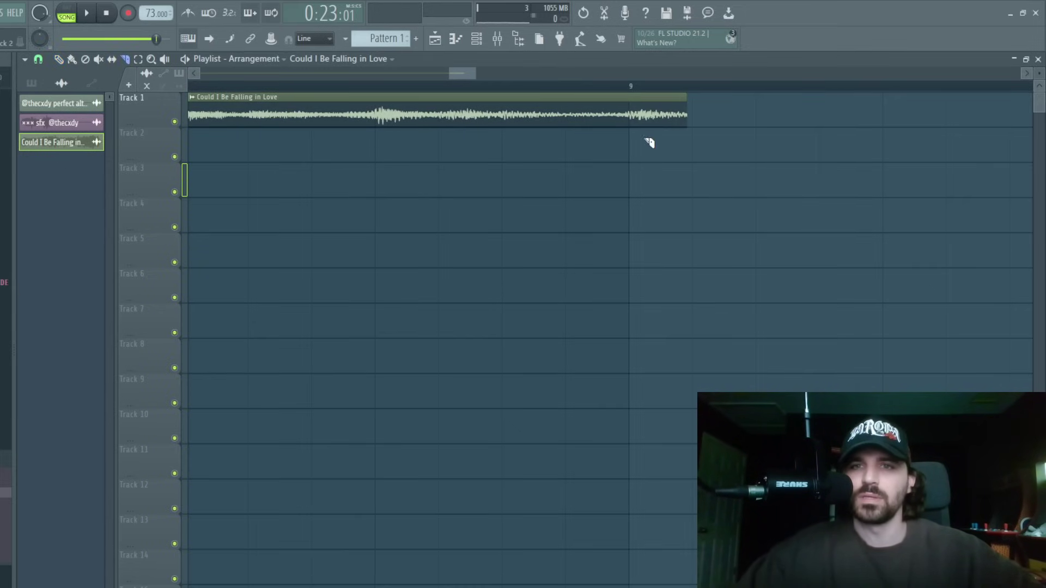
{"action": "scroll", "coordinate": [476, 103], "scroll_direction": "up", "scroll_amount": 2}
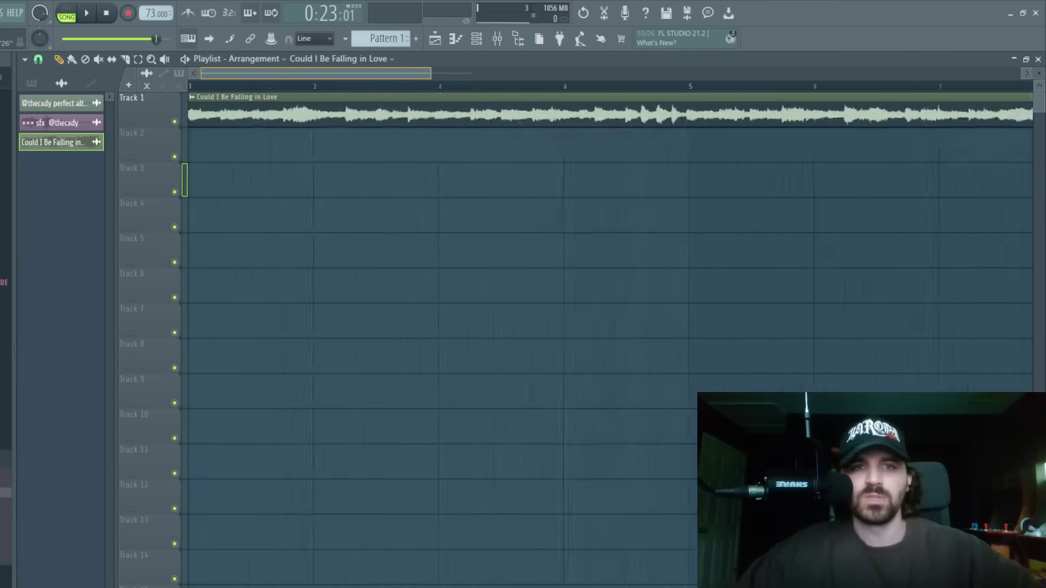
{"action": "scroll", "coordinate": [475, 103], "scroll_direction": "down", "scroll_amount": 2}
Set the "Could I Be Falling in Love" clip's time-stretching mode to Stretch and play it.
{"action": "double_click", "coordinate": [452, 103]}
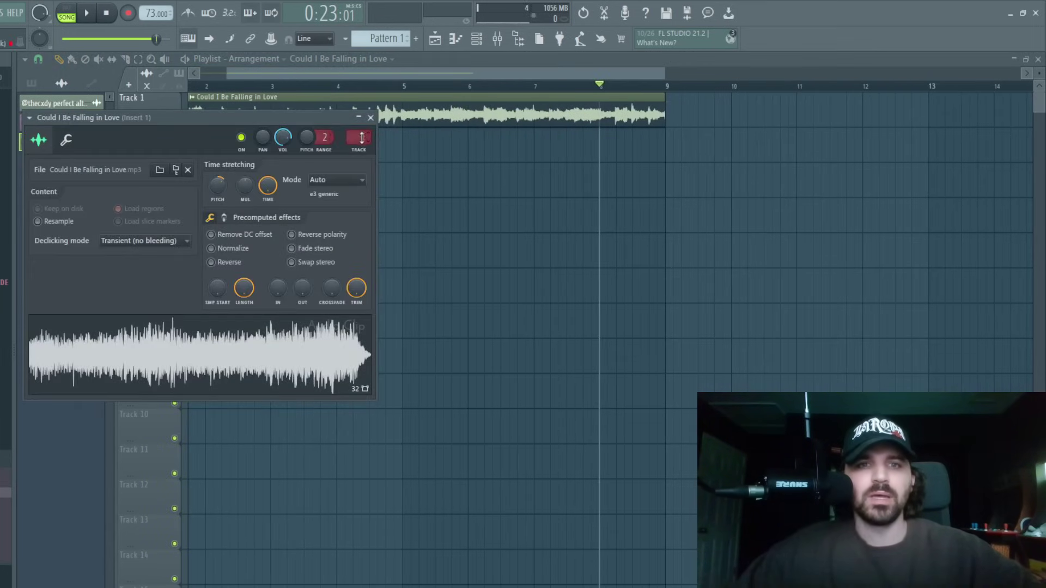
{"action": "left_click", "coordinate": [432, 96]}
{"action": "scroll", "coordinate": [446, 75], "scroll_direction": "down", "scroll_amount": 2}
{"action": "key", "text": "space"}
{"action": "key", "text": "space"}
{"action": "double_click", "coordinate": [390, 118]}
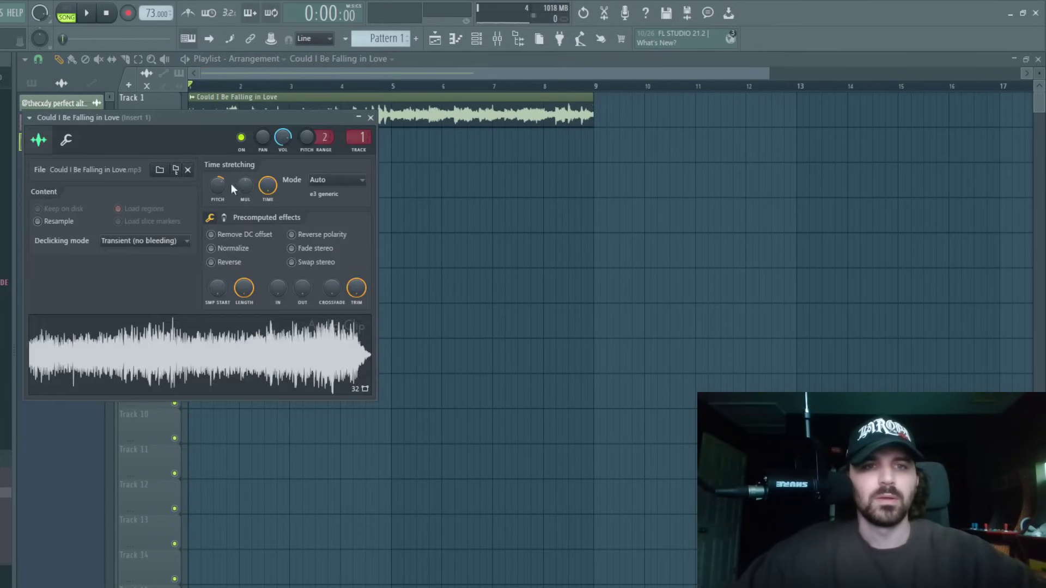
{"action": "left_click", "coordinate": [331, 190]}
{"action": "left_click", "coordinate": [331, 215]}
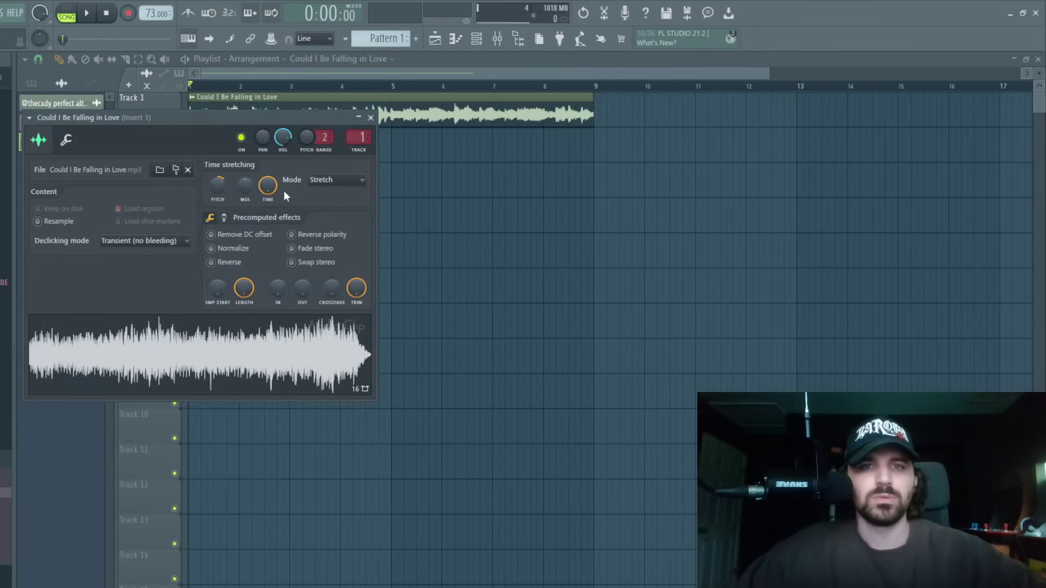
{"action": "key", "text": "space"}
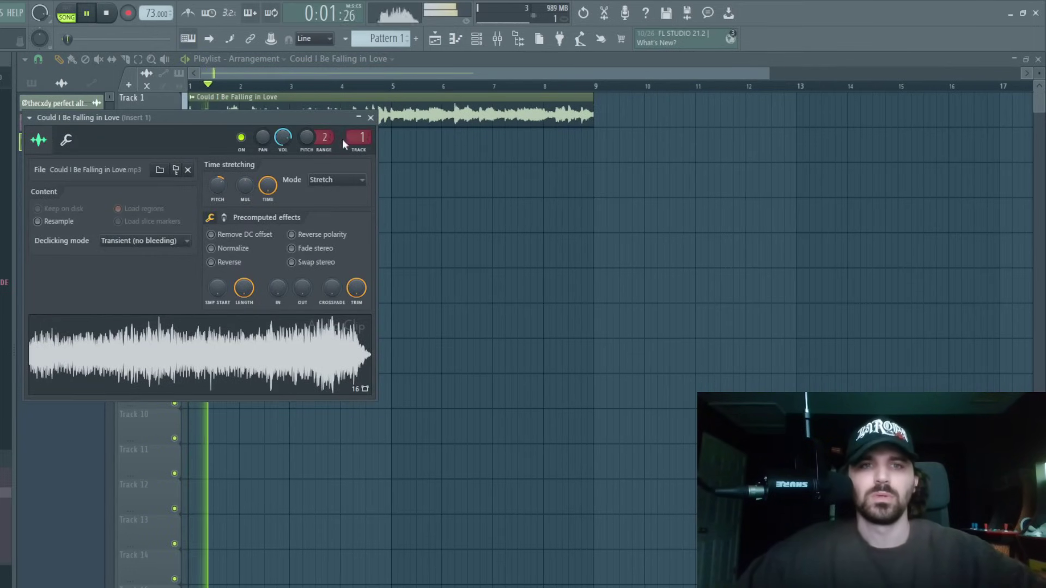
Set the project tempo to 125 BPM and stretch the Track 1 clip to end at bar 17.
{"action": "key", "text": "space"}
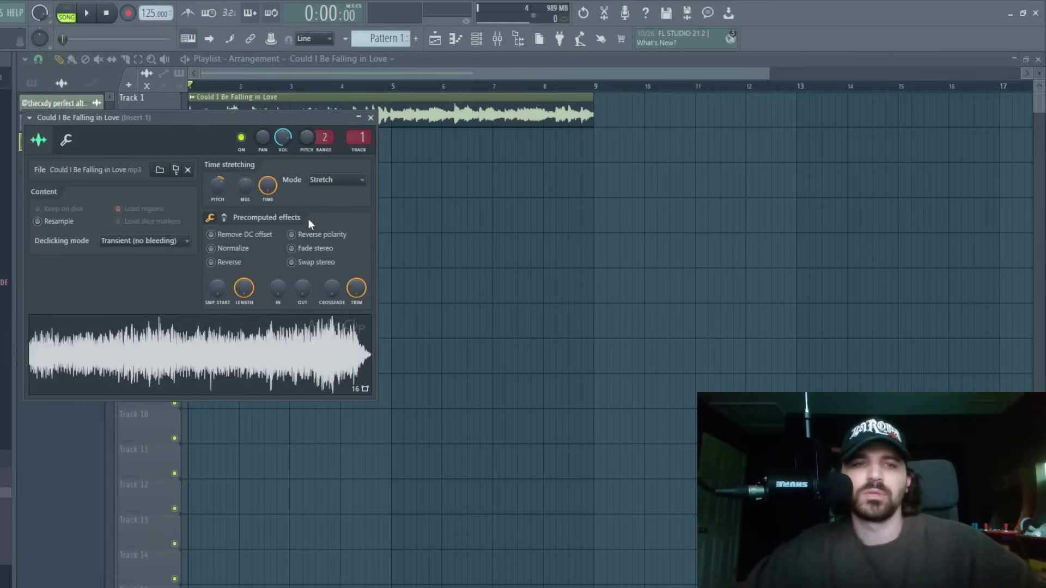
{"action": "key", "text": "space"}
{"action": "left_click", "coordinate": [370, 117]}
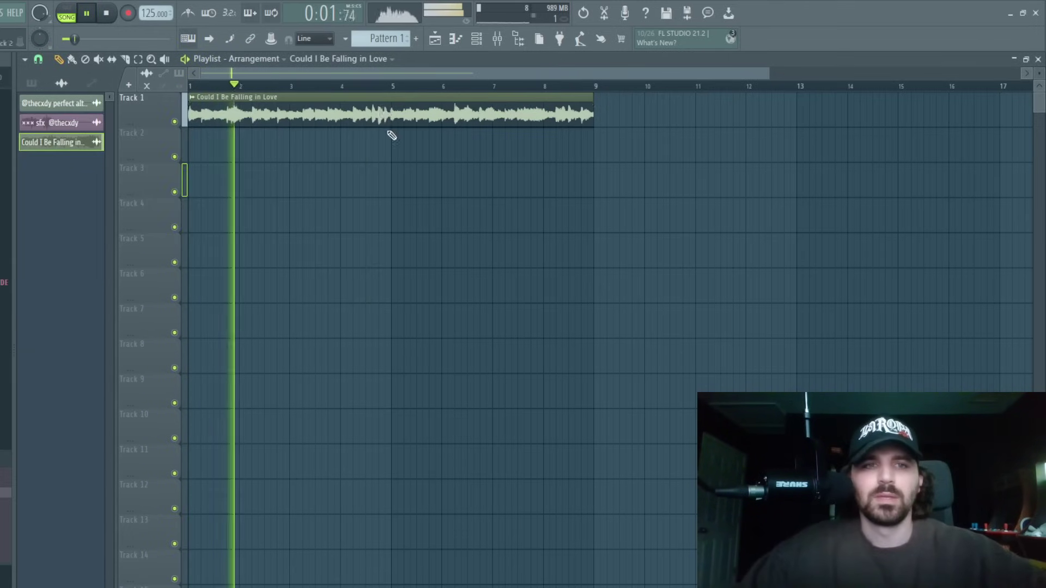
{"action": "scroll", "coordinate": [390, 133], "scroll_direction": "down", "scroll_amount": 3}
{"action": "key", "text": "space"}
{"action": "left_click_drag", "start_coordinate": [391, 119], "coordinate": [601, 133]}
{"action": "key", "text": "space"}
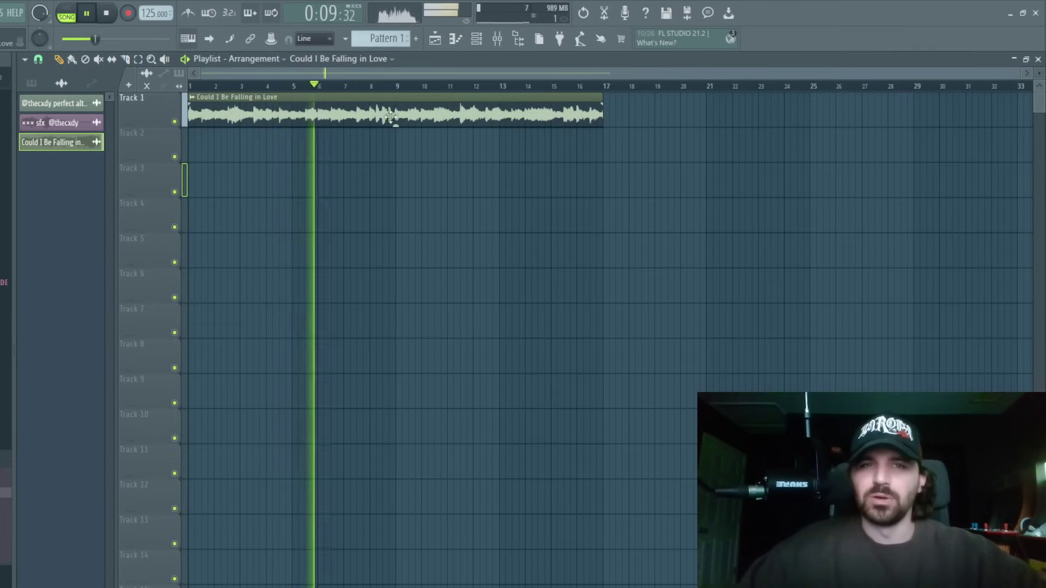
Place a copy of the clip on Track 2 near bar 21 and slice the Track 1 clip at bars 9 and 13.
{"action": "key", "text": "p"}
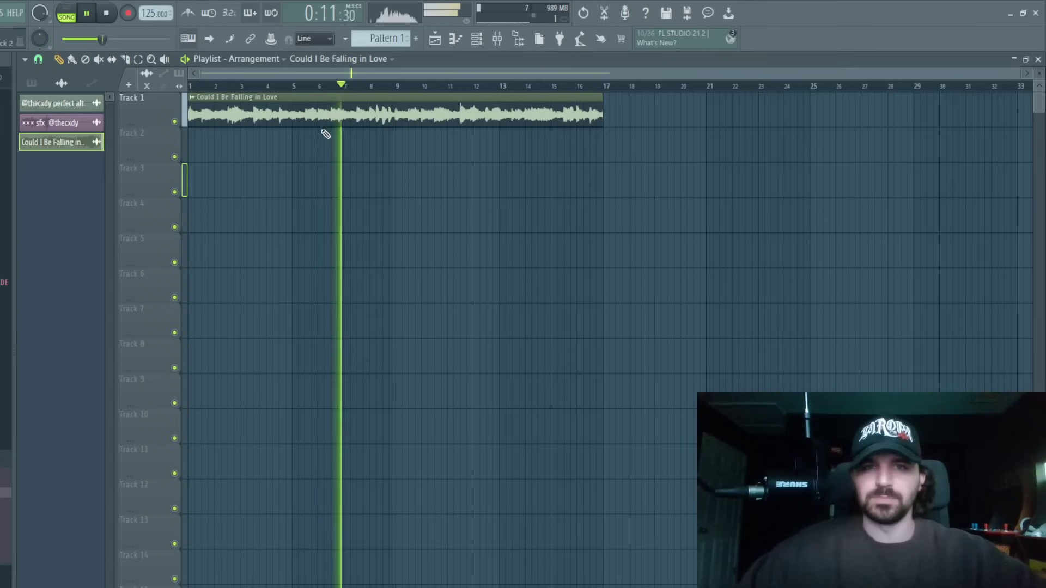
{"action": "mouse_move", "coordinate": [313, 115]}
{"action": "left_mouse_down", "text": "shift"}
{"action": "mouse_move", "coordinate": [518, 156]}
{"action": "mouse_move", "coordinate": [518, 141]}
{"action": "left_mouse_up", "text": "shift"}
{"action": "left_click", "coordinate": [126, 60]}
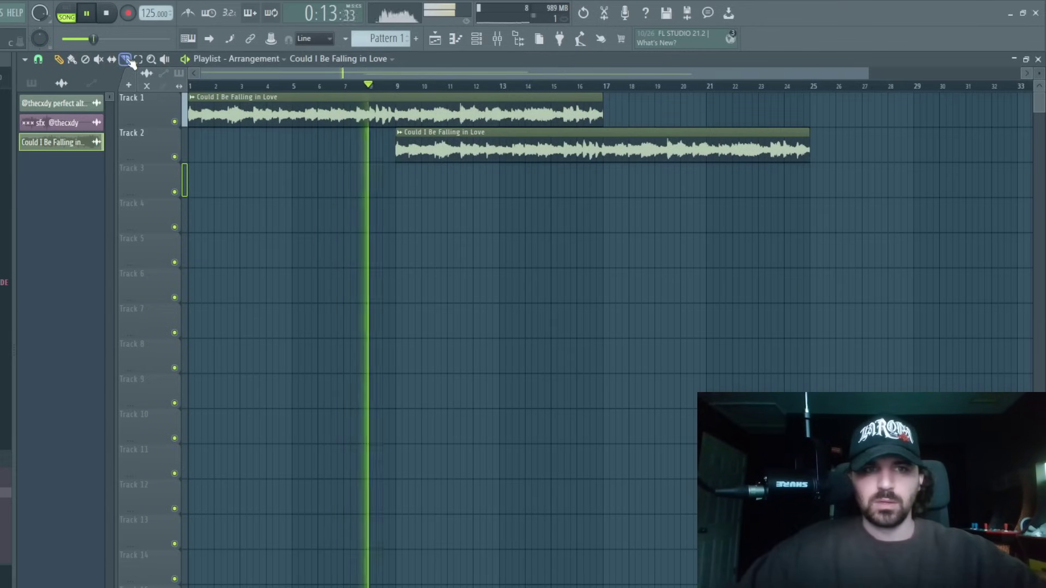
{"action": "left_click_drag", "start_coordinate": [398, 129], "coordinate": [398, 103]}
{"action": "key", "text": "p"}
{"action": "left_click_drag", "start_coordinate": [454, 145], "coordinate": [770, 144]}
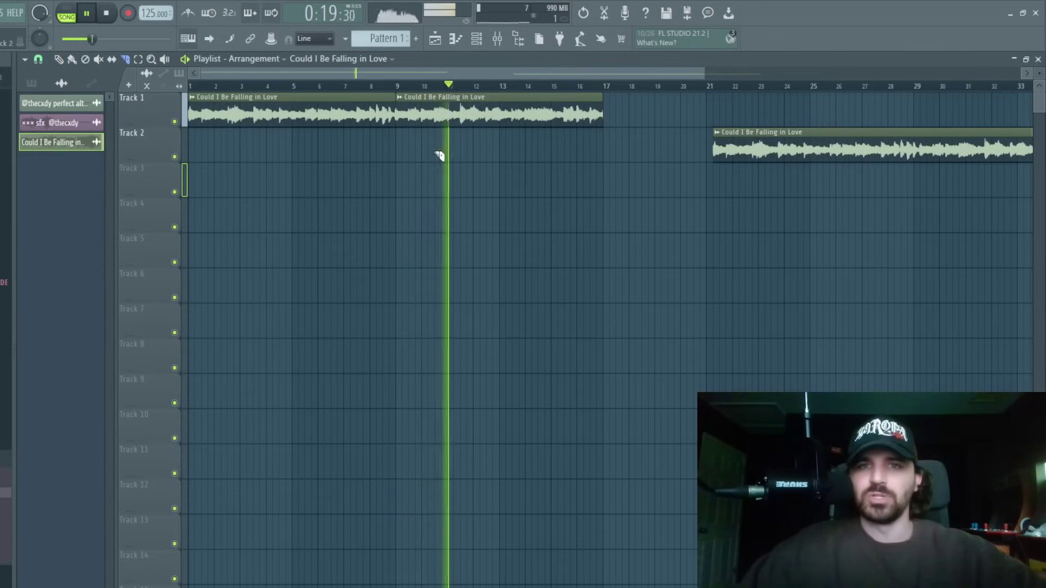
{"action": "left_click", "coordinate": [505, 119]}
{"action": "key", "text": "p"}
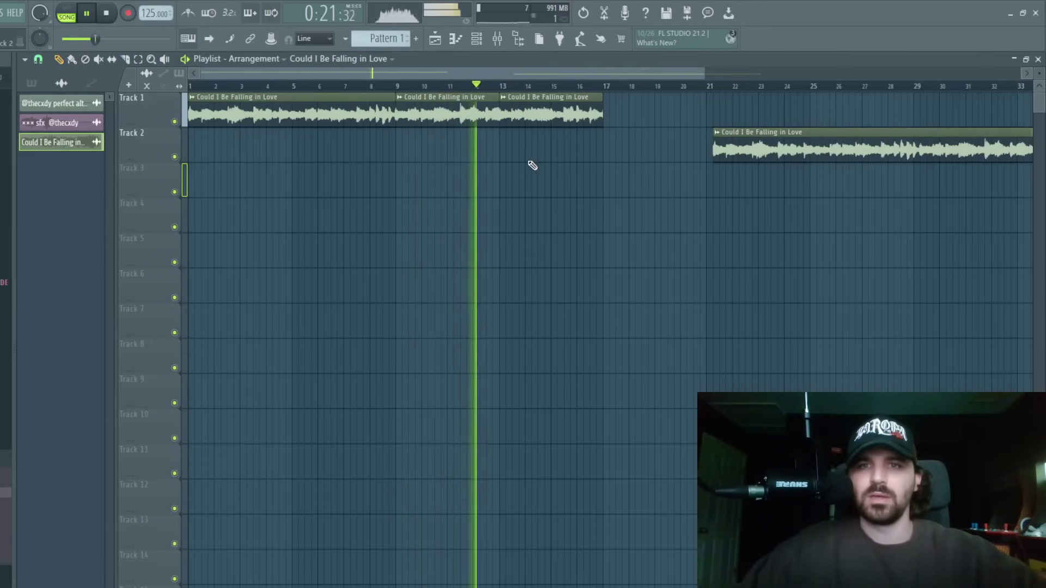
Fit a four-bar chop into bars 9 to 13 of Track 1 and clear the spare chop from Track 8.
{"action": "left_click_drag", "start_coordinate": [529, 117], "coordinate": [768, 363]}
{"action": "mouse_move", "coordinate": [463, 122]}
{"action": "left_mouse_down"}
{"action": "mouse_move", "coordinate": [466, 137]}
{"action": "mouse_move", "coordinate": [523, 152]}
{"action": "mouse_move", "coordinate": [477, 153]}
{"action": "mouse_move", "coordinate": [581, 158]}
{"action": "left_mouse_up"}
{"action": "key", "text": "ctrl+b"}
{"action": "key", "text": "space"}
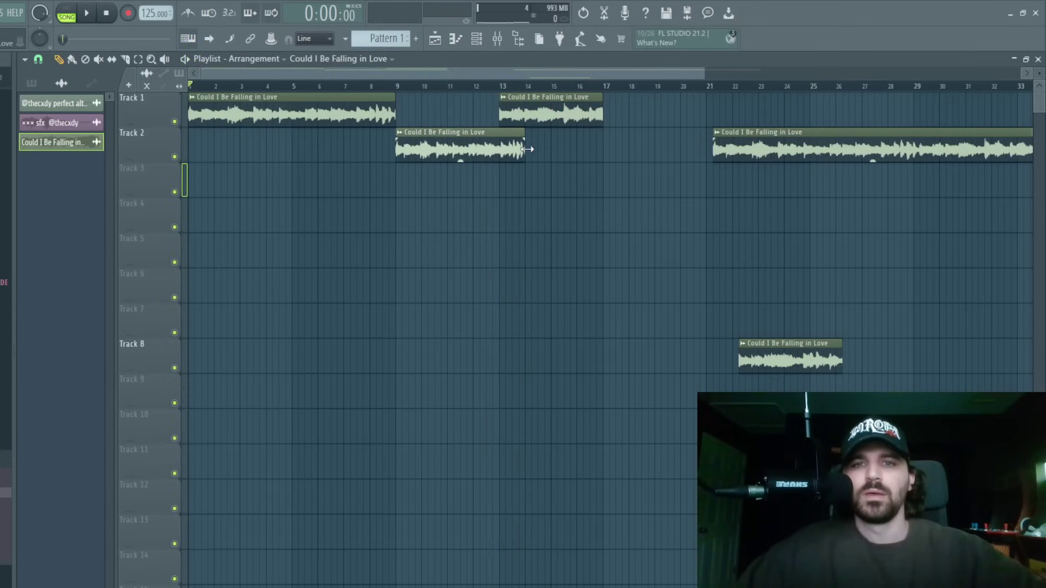
{"action": "key", "text": "ctrl+z"}
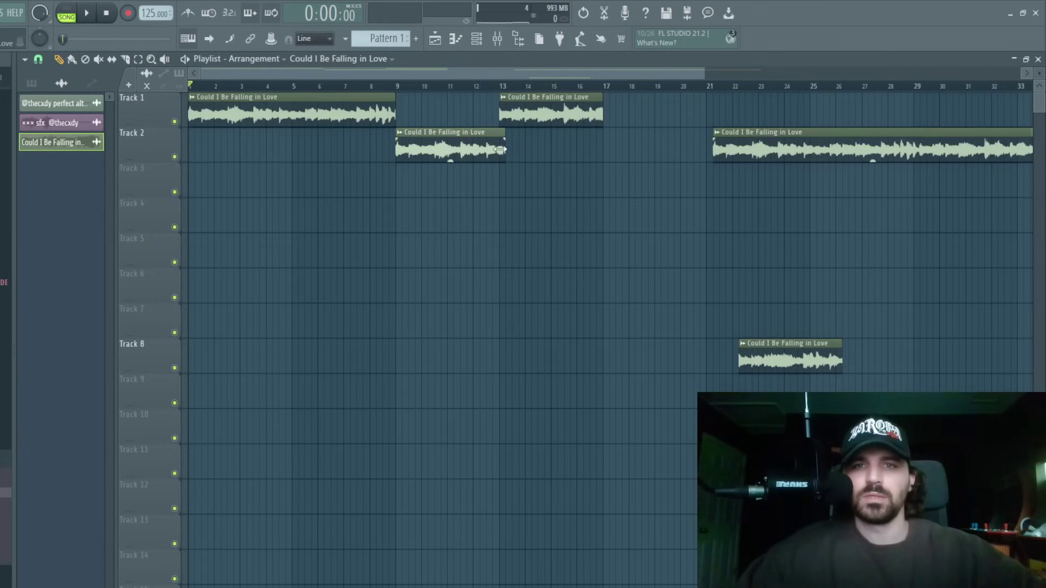
{"action": "key", "text": "space"}
{"action": "left_click_drag", "start_coordinate": [446, 151], "coordinate": [446, 115]}
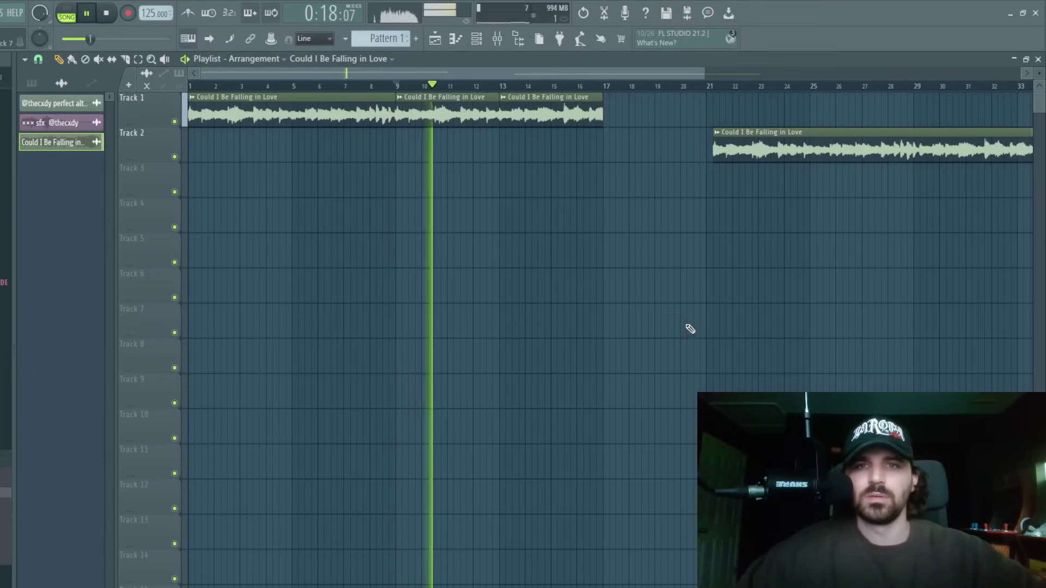
Move the two chops spanning bars 9 to 17 down to Track 2 and extend the first Track 1 clip to bar 17.
{"action": "scroll", "coordinate": [578, 95], "scroll_direction": "down", "scroll_amount": 2}
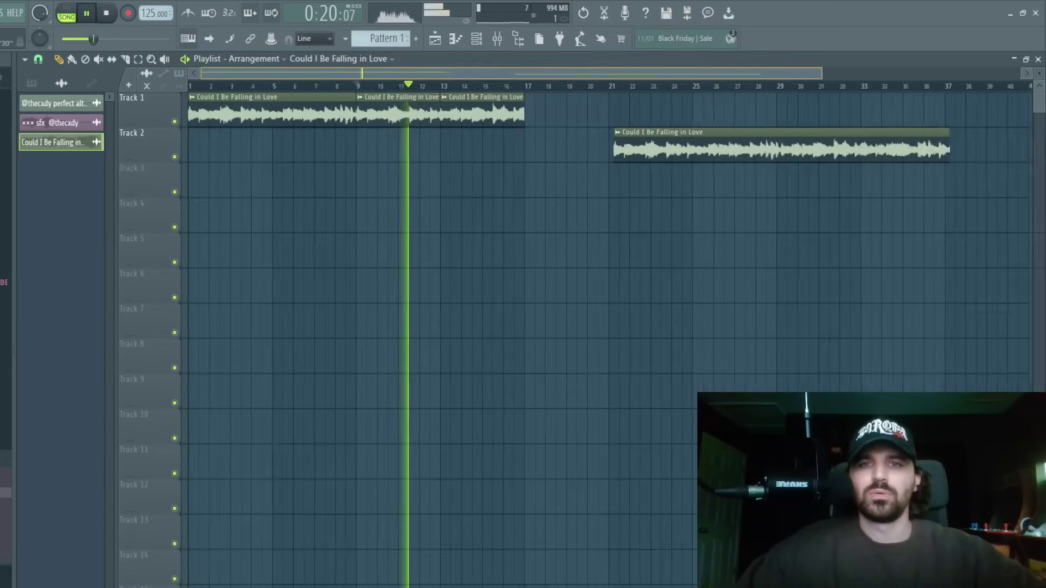
{"action": "left_click_drag", "start_coordinate": [417, 105], "coordinate": [428, 111]}
{"action": "key", "text": "shift+Down"}
{"action": "left_click", "coordinate": [437, 118]}
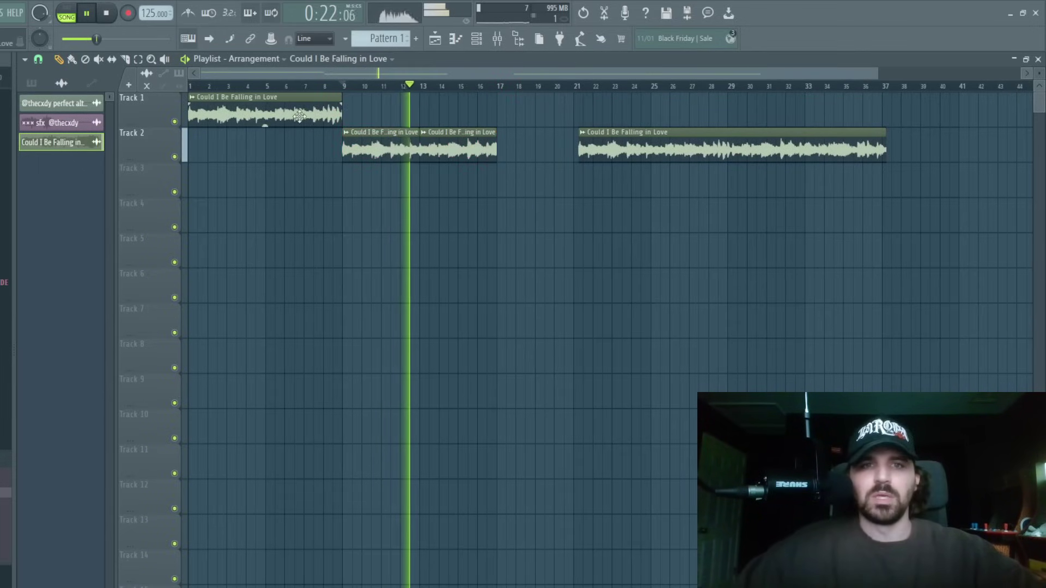
{"action": "left_click_drag", "start_coordinate": [342, 117], "coordinate": [496, 122]}
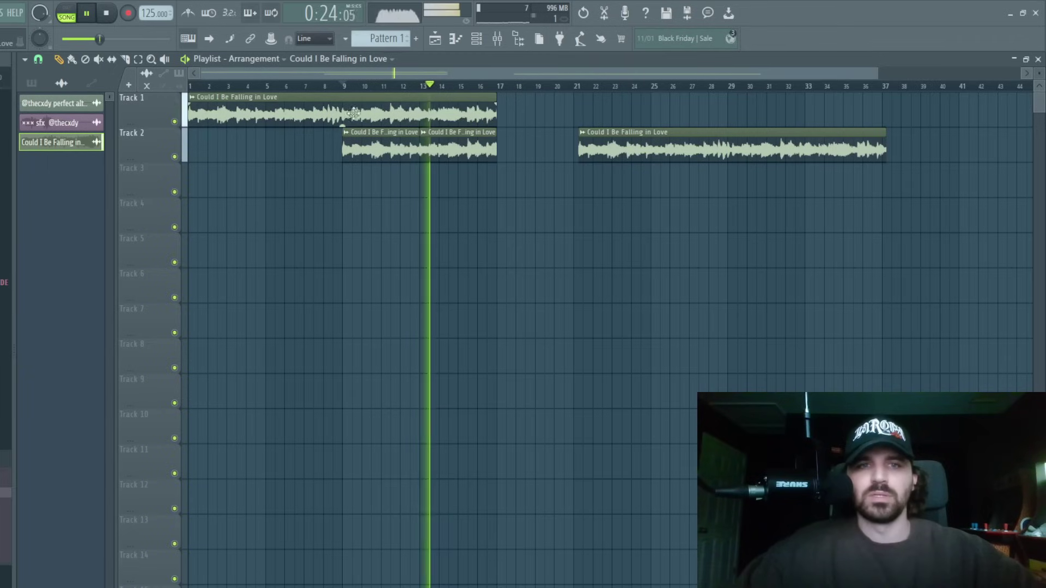
Mute the Track 1 section from bar 9 to 17 and delete the spare clip near bar 21 on Track 2.
{"action": "key", "text": "space"}
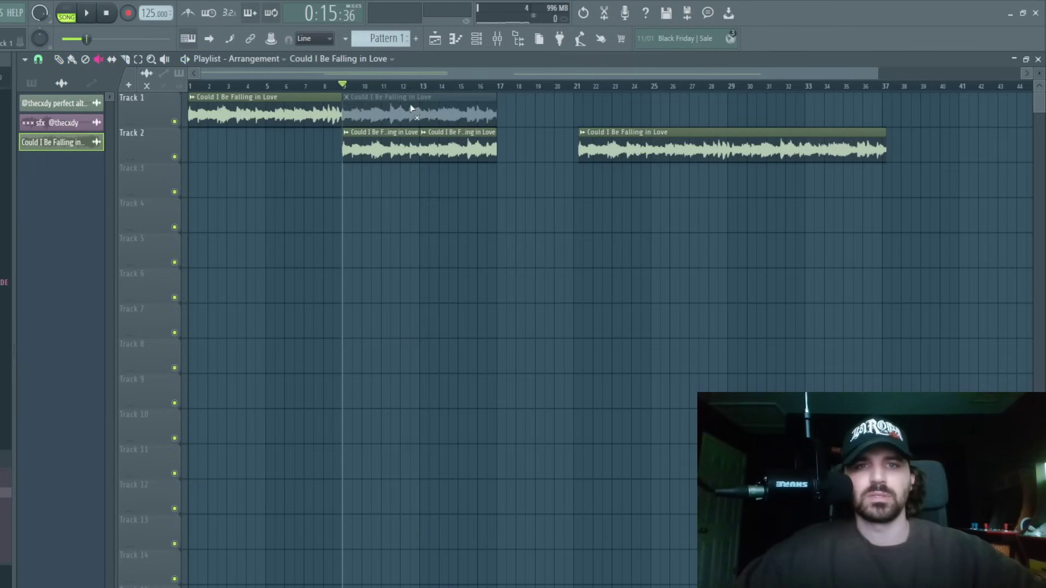
{"action": "key", "text": "space"}
{"action": "right_click", "coordinate": [688, 149]}
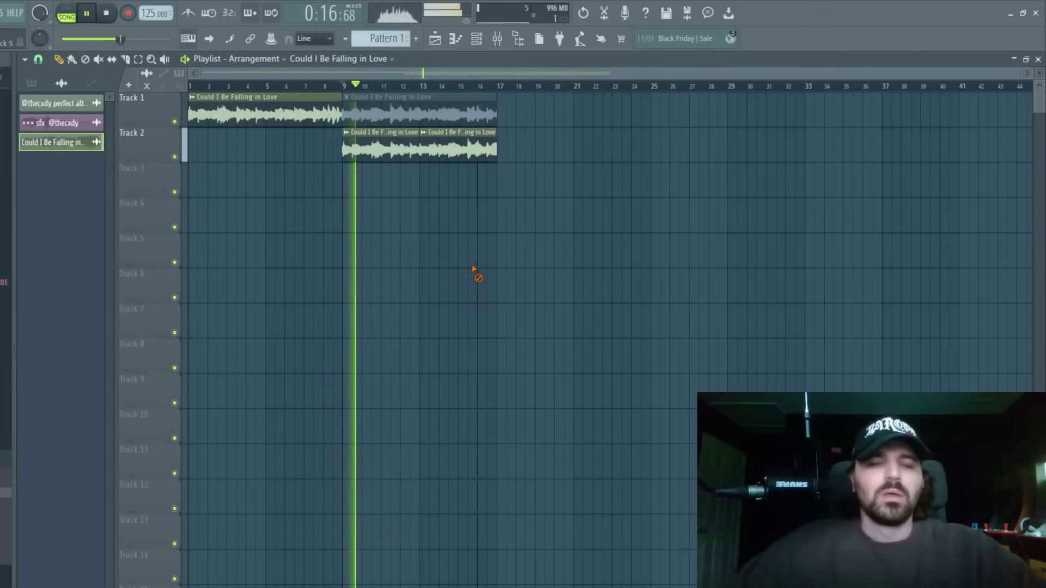
{"action": "left_click", "coordinate": [413, 86]}
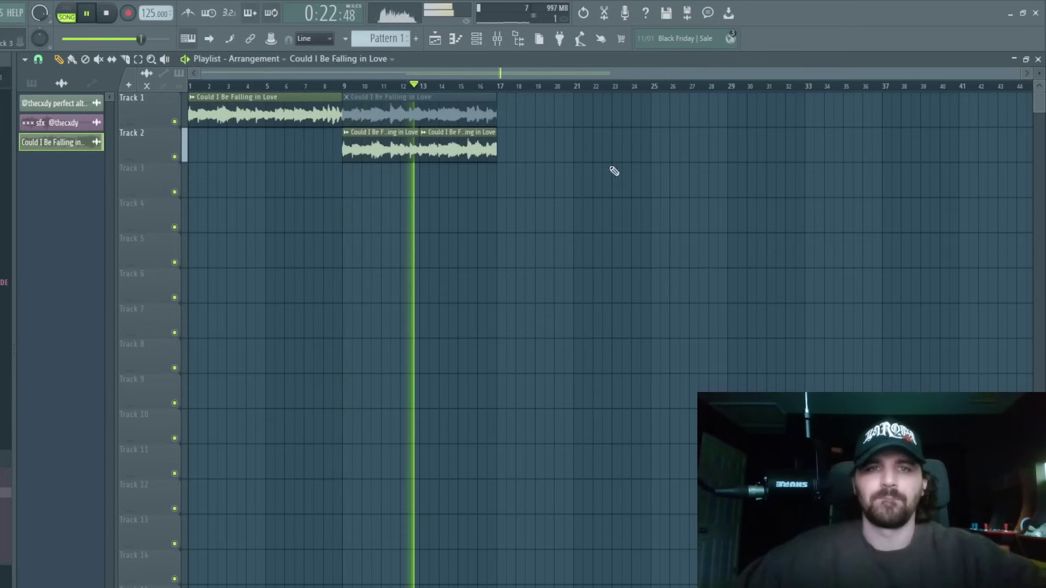
Extend the last Track 2 chop past bar 36 and listen around bars 19 to 21 for more usable material.
{"action": "left_click_drag", "start_coordinate": [496, 150], "coordinate": [872, 183]}
{"action": "left_click", "coordinate": [538, 86]}
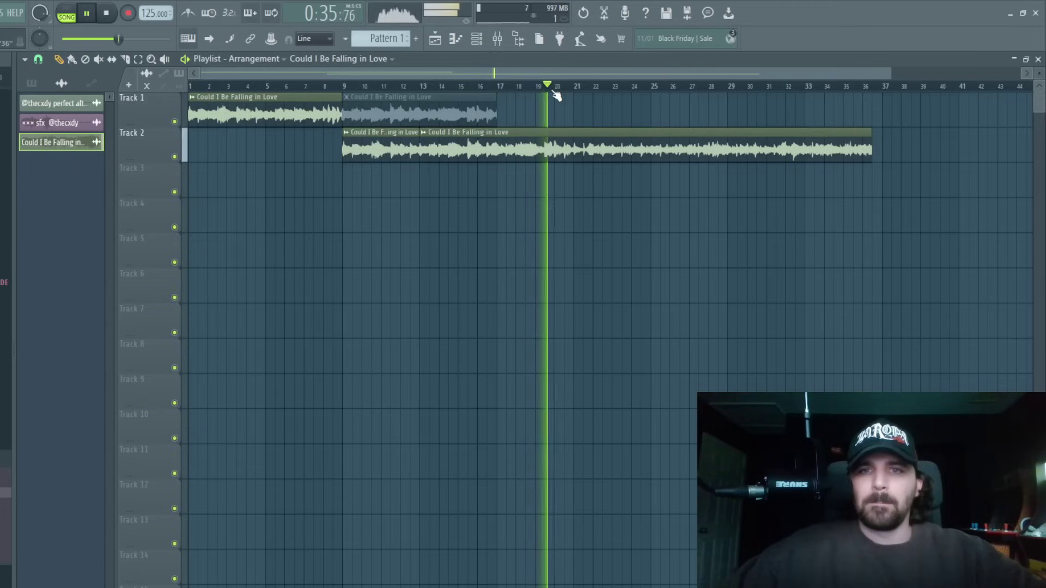
{"action": "left_click", "coordinate": [561, 86]}
{"action": "left_click", "coordinate": [557, 86]}
{"action": "scroll", "coordinate": [558, 88], "scroll_direction": "up", "scroll_amount": 2}
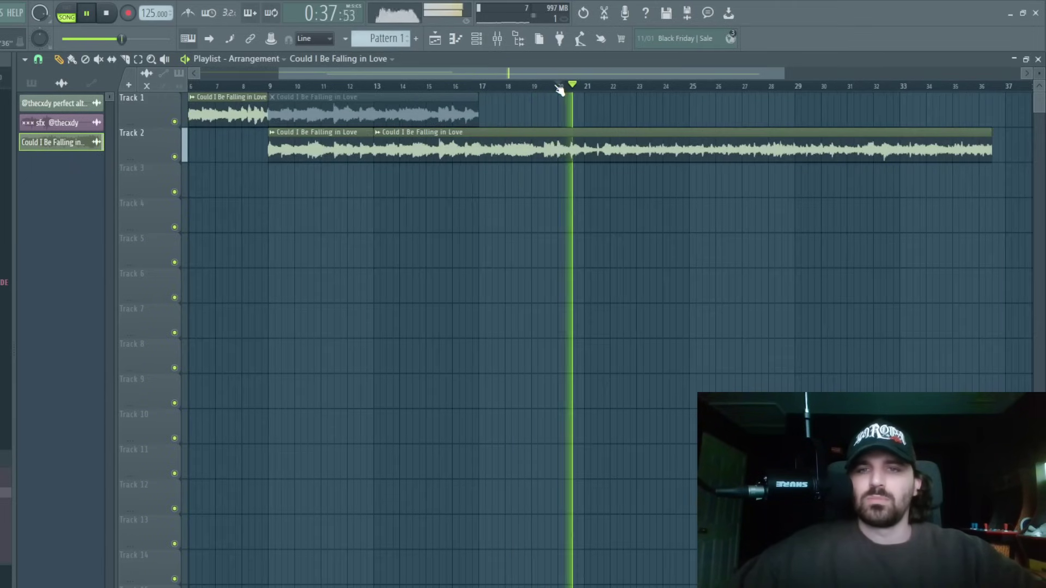
{"action": "left_click_drag", "start_coordinate": [558, 74], "coordinate": [557, 81]}
{"action": "scroll", "coordinate": [423, 73], "scroll_direction": "down", "scroll_amount": 2}
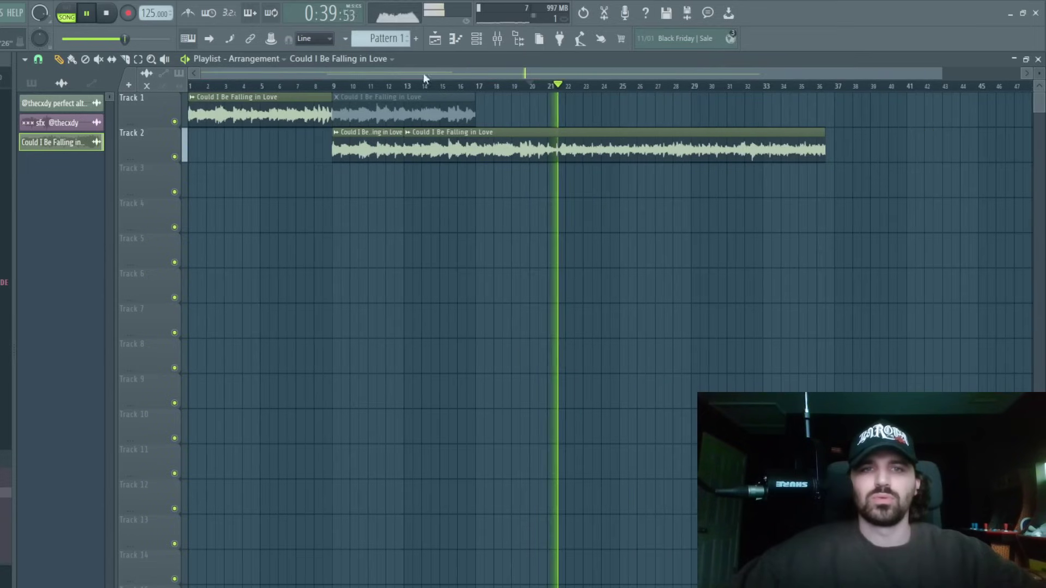
Slice the Track 1 clip at bar 8 and copy its last bar to Track 3 at bar 24.
{"action": "key", "text": "space"}
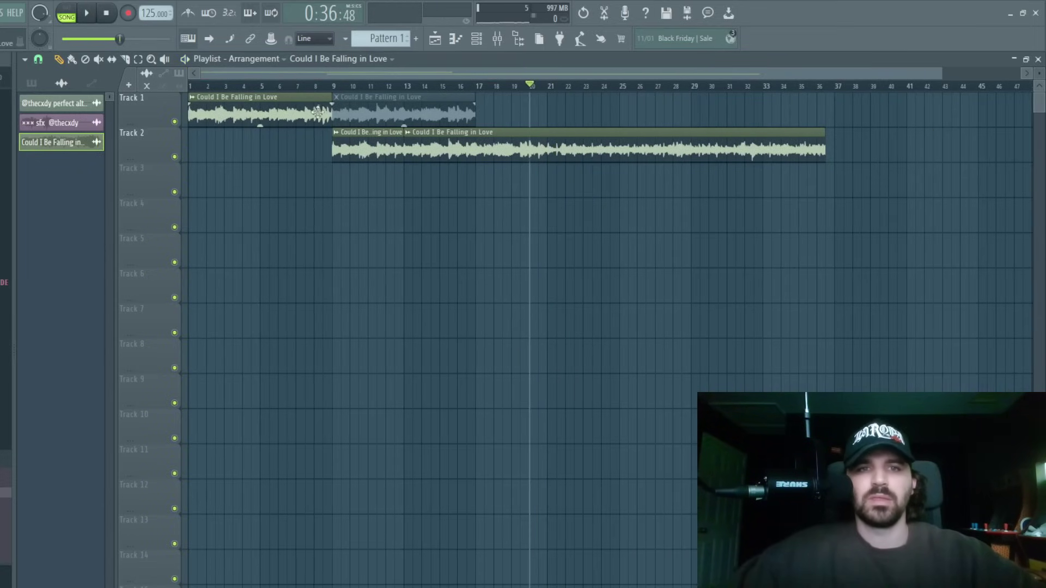
{"action": "key", "text": "space"}
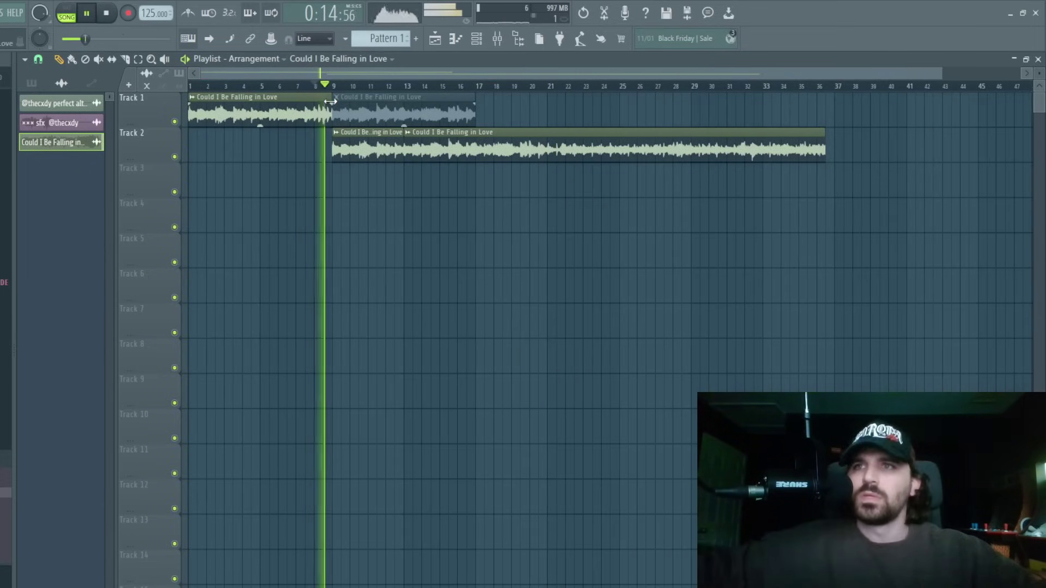
{"action": "key", "text": "space"}
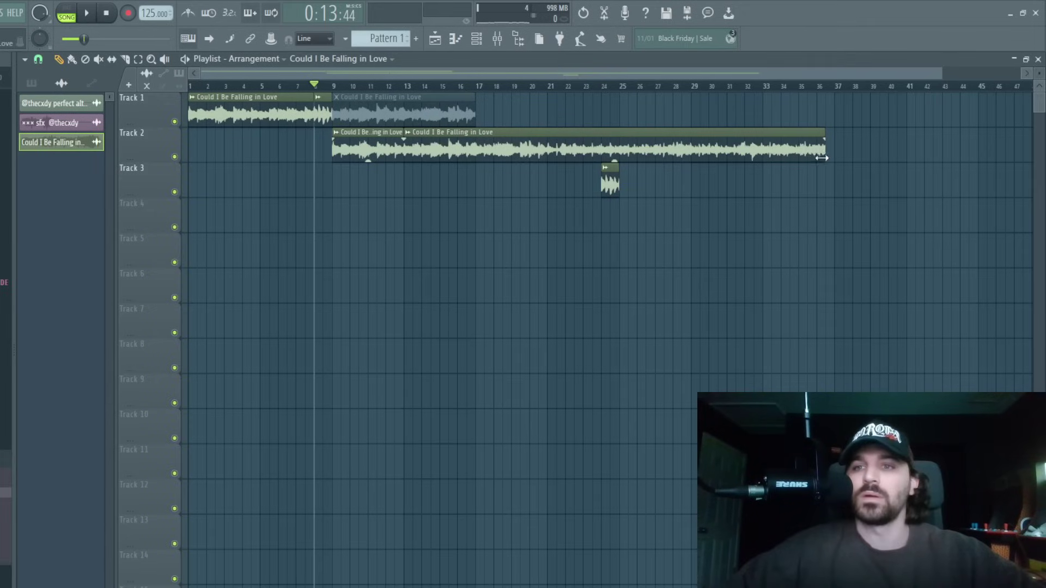
Trim the last Track 2 chop back to bar 17 and duplicate both Track 2 chops across bars 17 to 25.
{"action": "left_click_drag", "start_coordinate": [821, 158], "coordinate": [464, 138]}
{"action": "key", "text": "ctrl+b"}
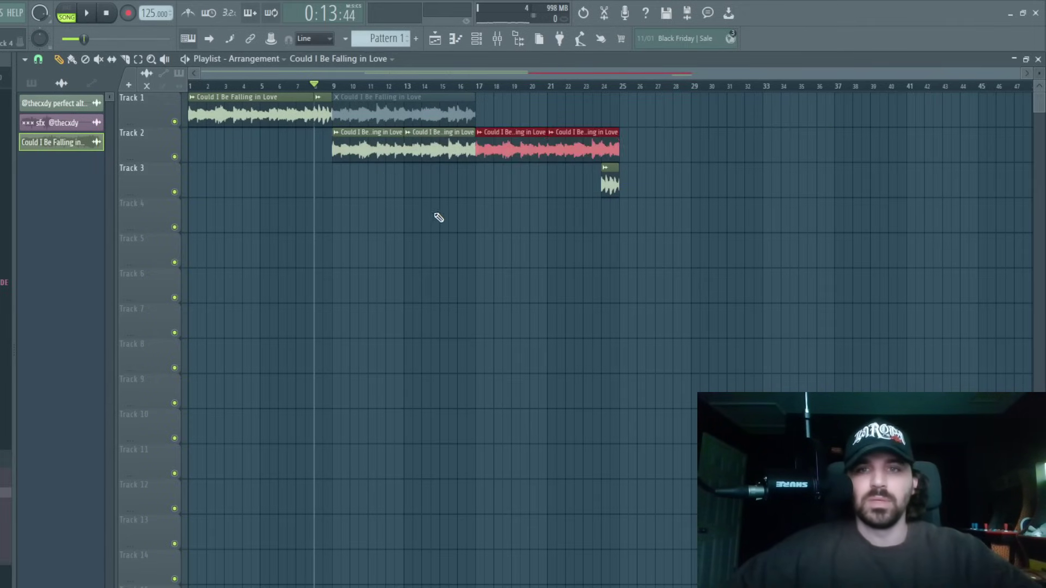
{"action": "left_click", "coordinate": [569, 86]}
{"action": "key", "text": "space"}
Extend the Track 3 chop back to start at bar 23 and end the last Track 2 chop there.
{"action": "left_click_drag", "start_coordinate": [605, 177], "coordinate": [583, 151]}
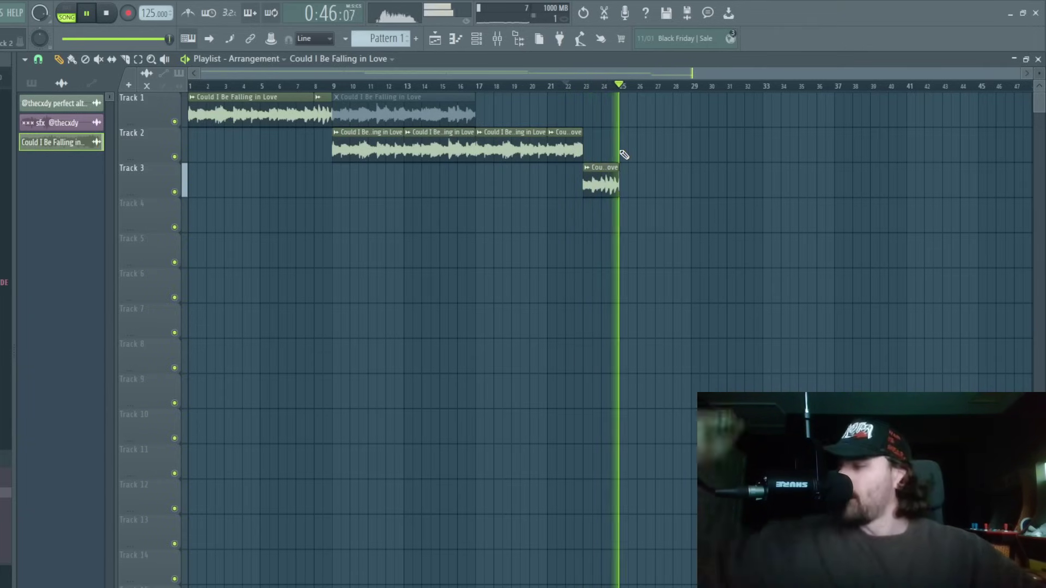
{"action": "key", "text": "space"}
{"action": "key", "text": "space"}
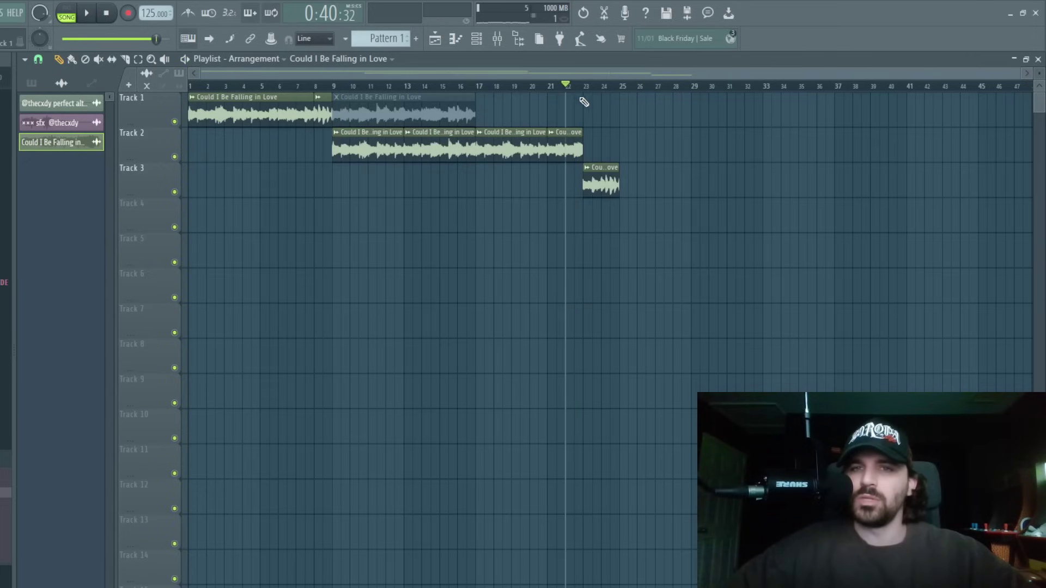
{"action": "key", "text": "space"}
Extend the end of the Track 3 chop slightly past the bar 25 line and play back the ending.
{"action": "scroll", "coordinate": [613, 89], "scroll_direction": "up", "scroll_amount": 4}
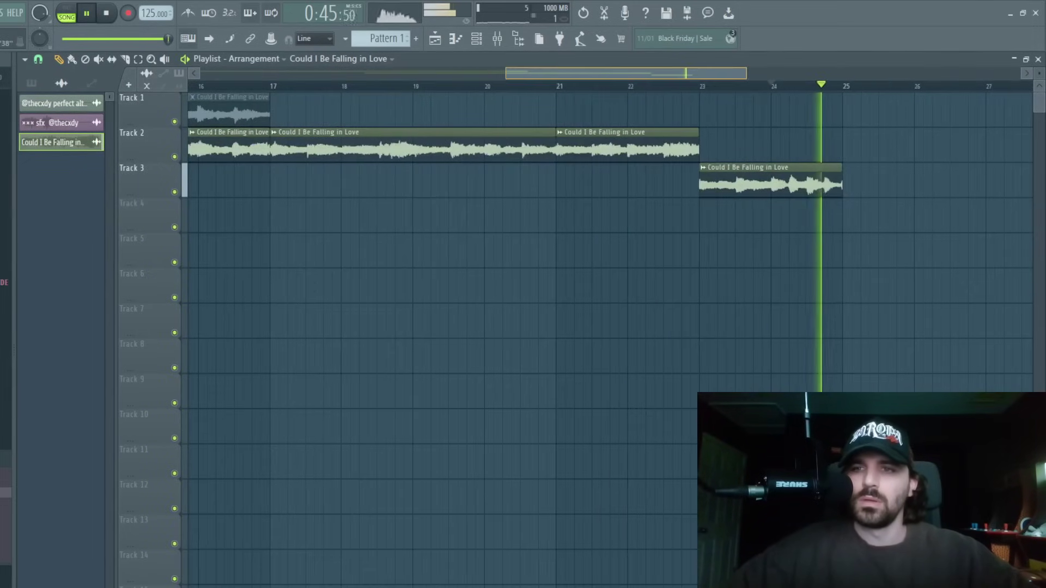
{"action": "left_click_drag", "start_coordinate": [609, 75], "coordinate": [691, 74]}
{"action": "key", "text": "space"}
{"action": "key", "text": "space"}
{"action": "key", "text": "space"}
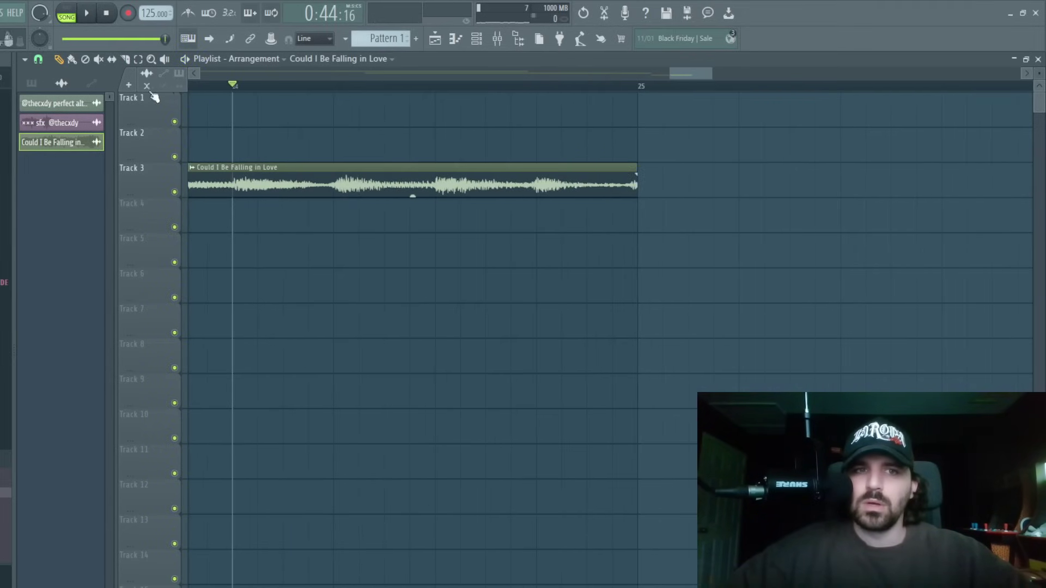
{"action": "left_click_drag", "start_coordinate": [638, 192], "coordinate": [645, 193]}
{"action": "scroll", "coordinate": [602, 79], "scroll_direction": "down", "scroll_amount": 2}
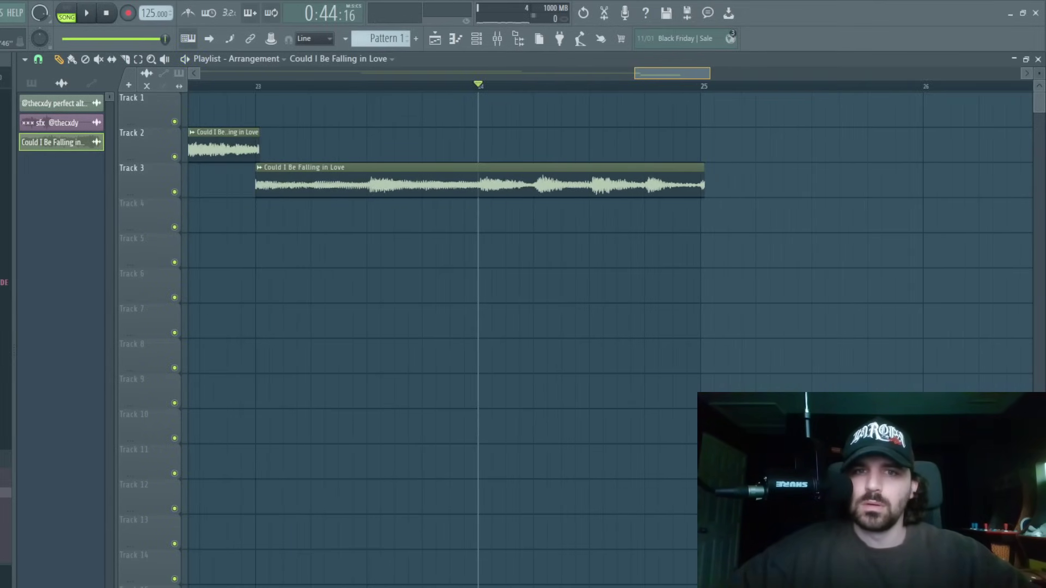
{"action": "key", "text": "space"}
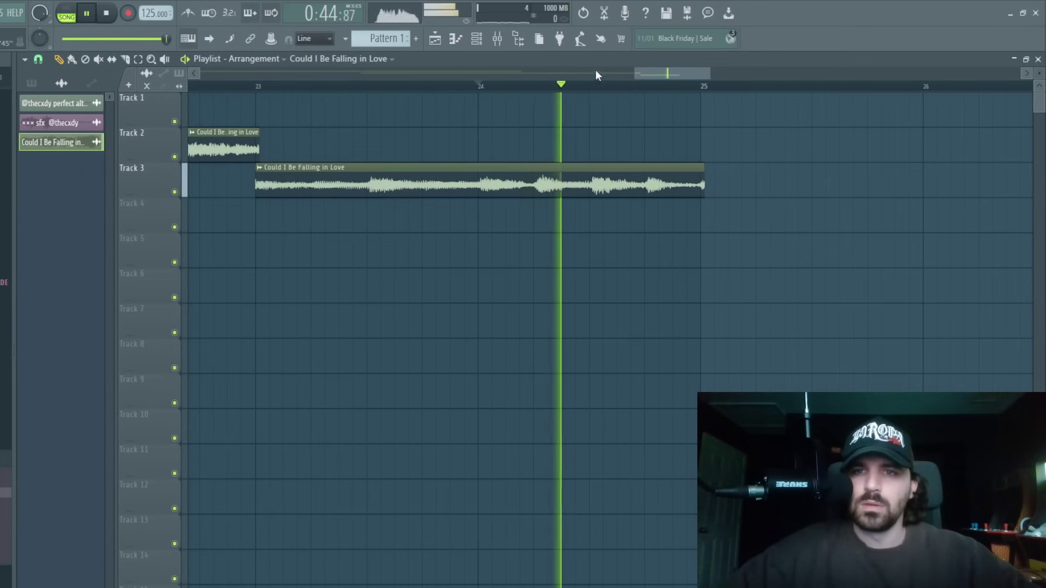
{"action": "scroll", "coordinate": [258, 168], "scroll_direction": "down", "scroll_amount": 3}
{"action": "scroll", "coordinate": [307, 146], "scroll_direction": "down", "scroll_amount": 5}
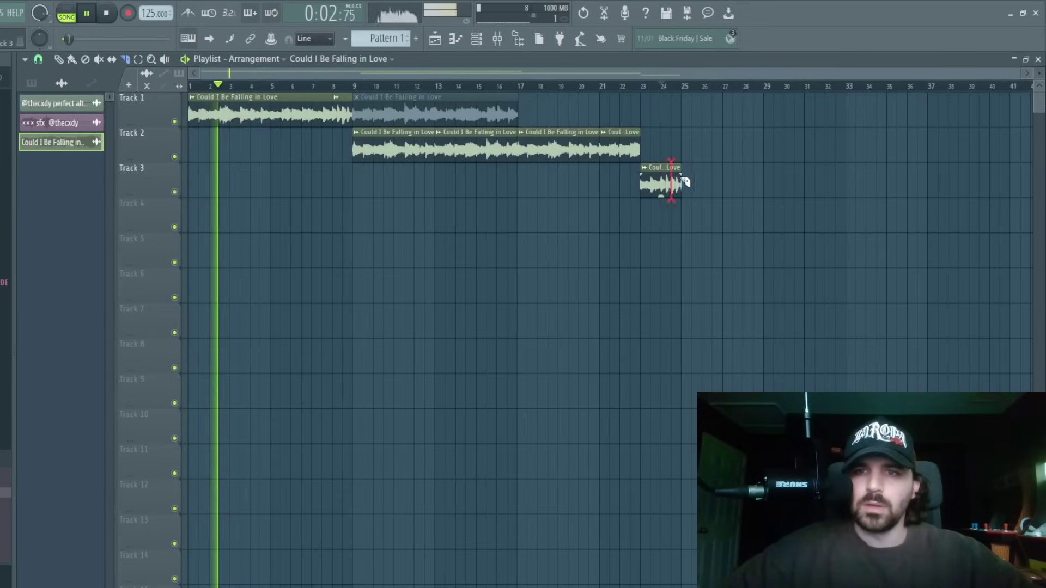
{"action": "key", "text": "space"}
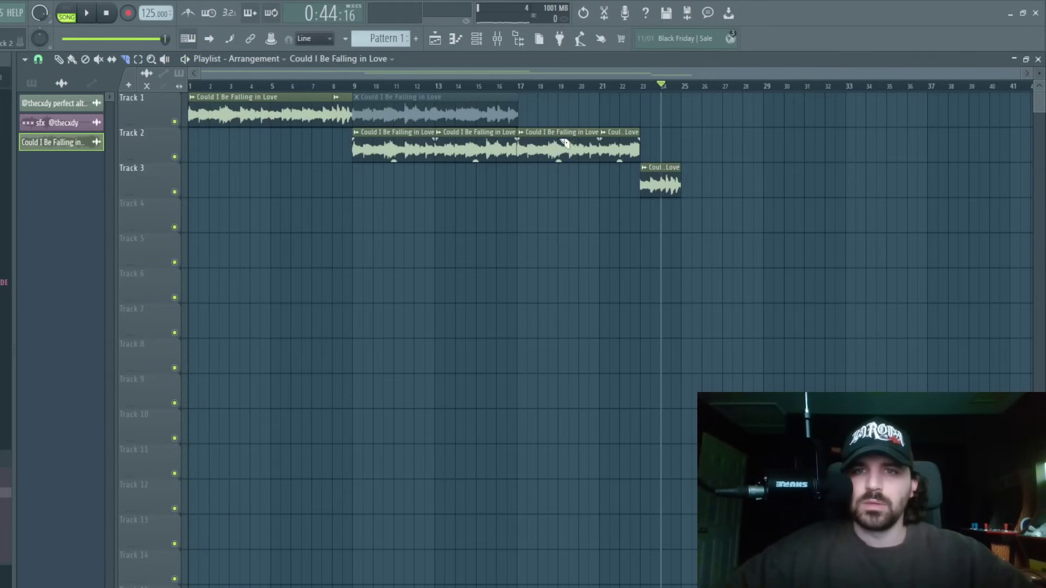
Play back the Track 1 cut at bar 8 and the handoff to the Track 2 chop at bar 9.
{"action": "right_click", "coordinate": [355, 107]}
{"action": "left_click", "coordinate": [347, 159]}
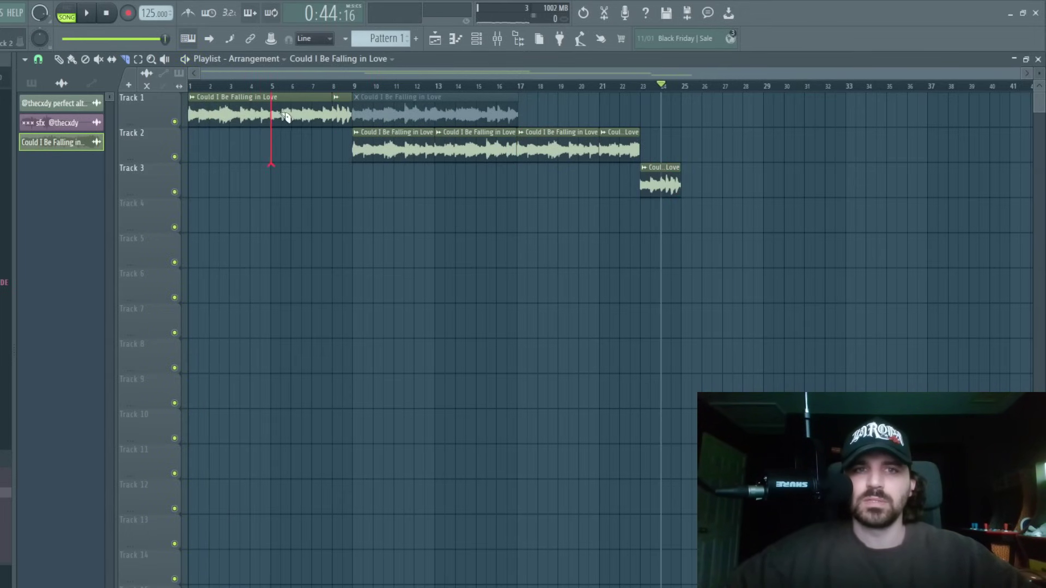
{"action": "key", "text": "space"}
{"action": "left_click", "coordinate": [316, 86]}
{"action": "scroll", "coordinate": [321, 88], "scroll_direction": "up", "scroll_amount": 5}
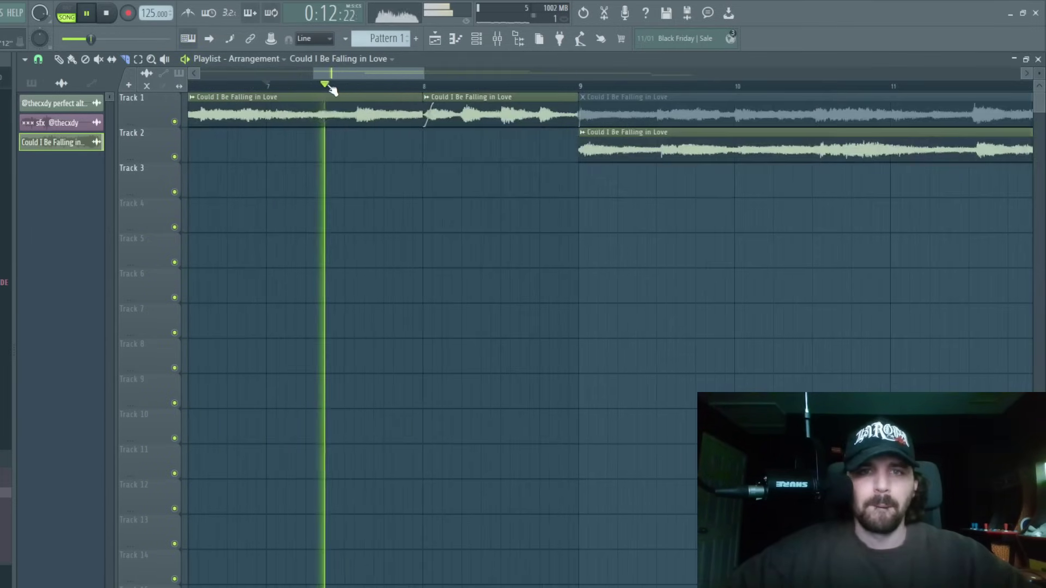
{"action": "key", "text": "p"}
{"action": "left_click_drag", "start_coordinate": [434, 104], "coordinate": [436, 106]}
{"action": "scroll", "coordinate": [618, 88], "scroll_direction": "down", "scroll_amount": 2}
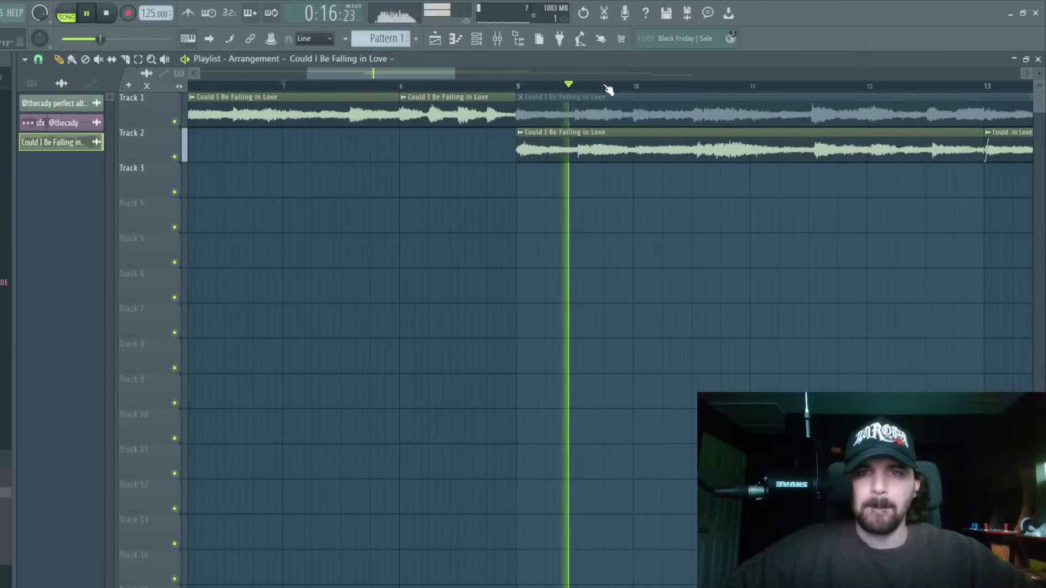
{"action": "left_click", "coordinate": [483, 87]}
{"action": "left_click", "coordinate": [477, 86]}
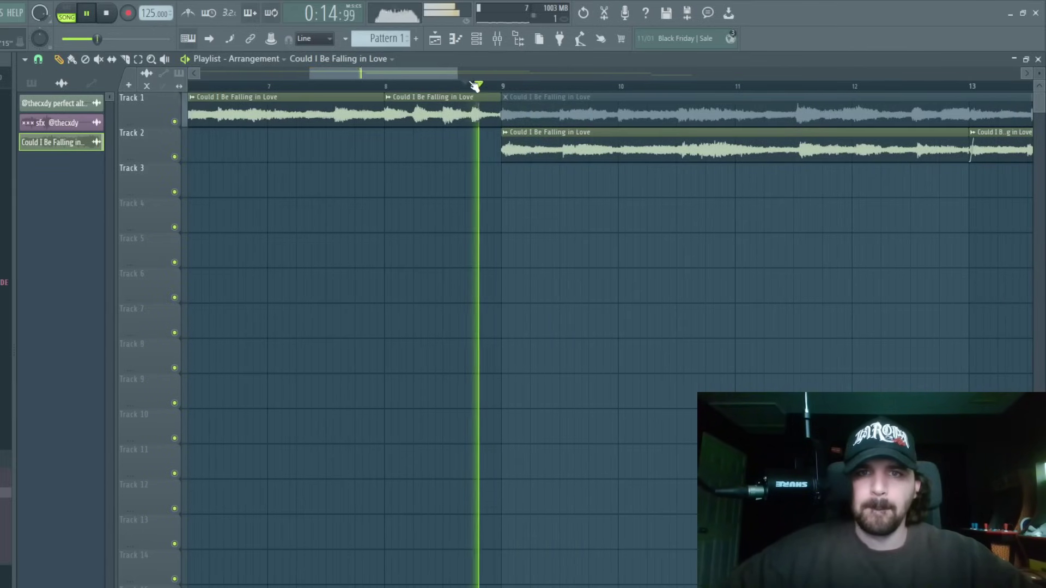
Replay the join at bar 9 up close and listen on through the first Track 2 chop to bar 13.
{"action": "scroll", "coordinate": [472, 86], "scroll_direction": "up", "scroll_amount": 8}
{"action": "key", "text": "space"}
{"action": "left_click_drag", "start_coordinate": [374, 73], "coordinate": [366, 73]}
{"action": "key", "text": "space"}
{"action": "key", "text": "space"}
{"action": "key", "text": "space"}
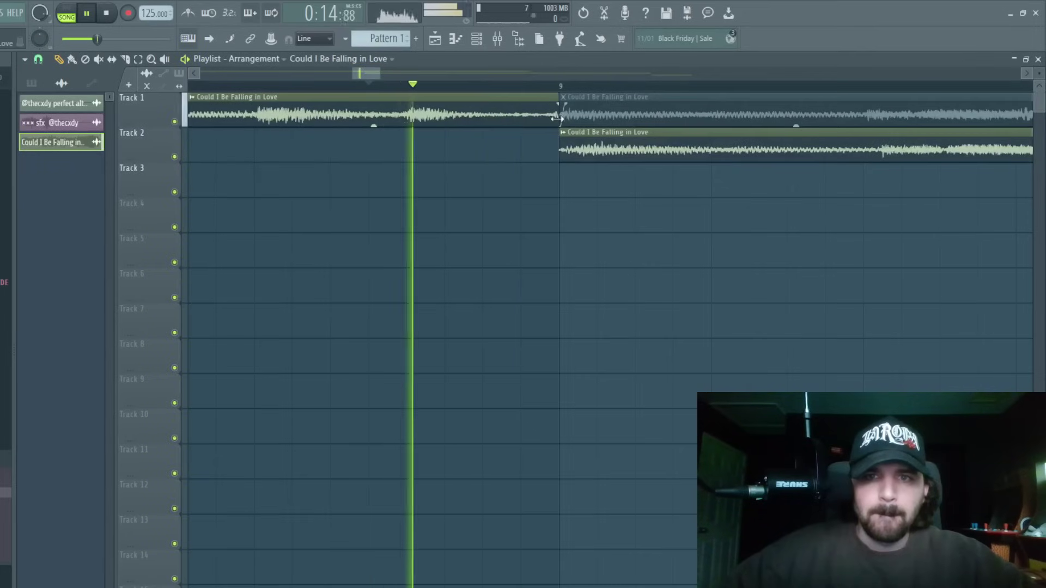
{"action": "key", "text": "space"}
{"action": "key", "text": "space"}
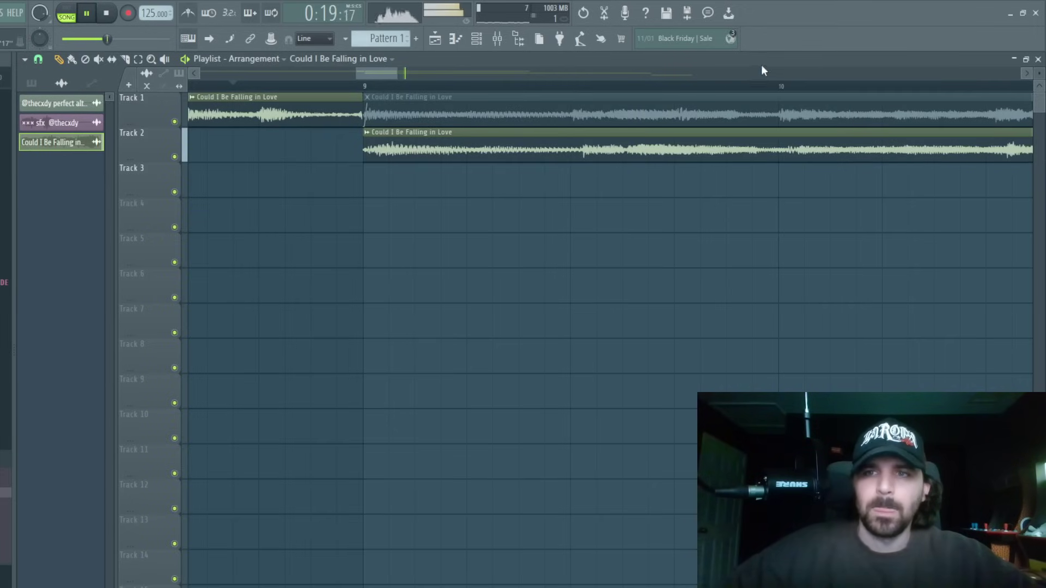
{"action": "left_click_drag", "start_coordinate": [396, 73], "coordinate": [494, 73]}
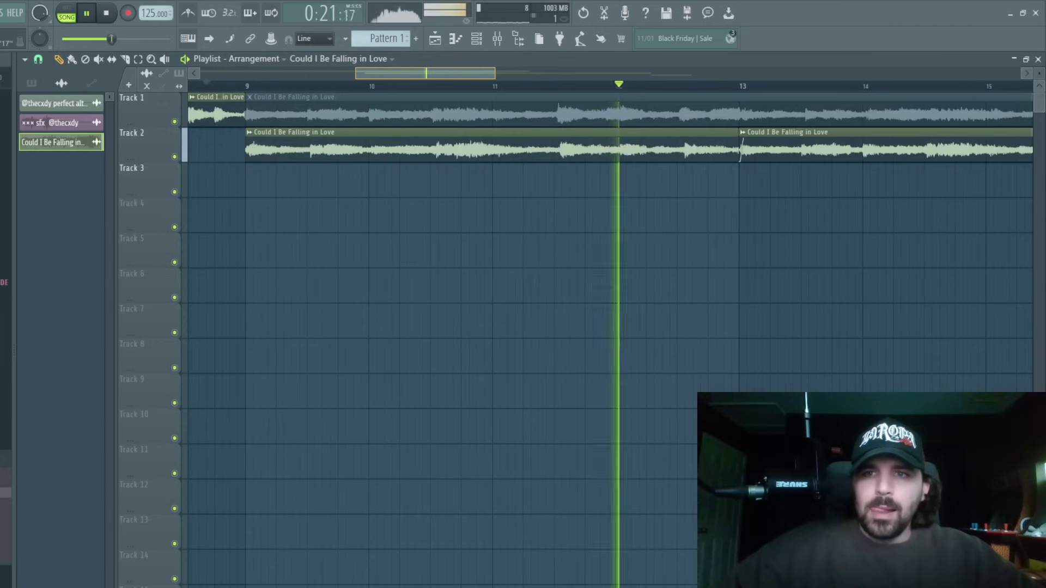
{"action": "scroll", "coordinate": [746, 87], "scroll_direction": "down", "scroll_amount": 5}
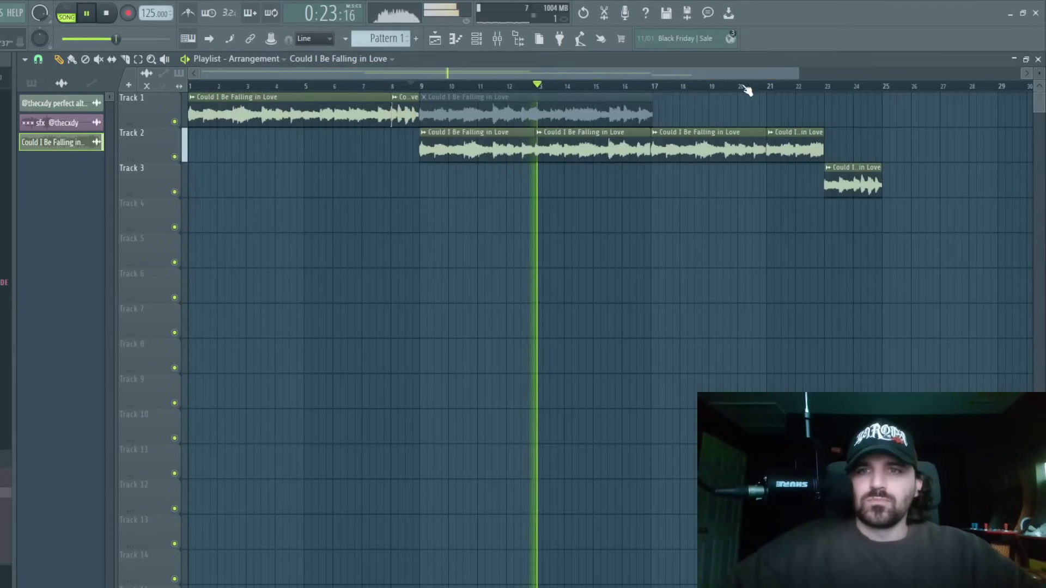
{"action": "key", "text": "space"}
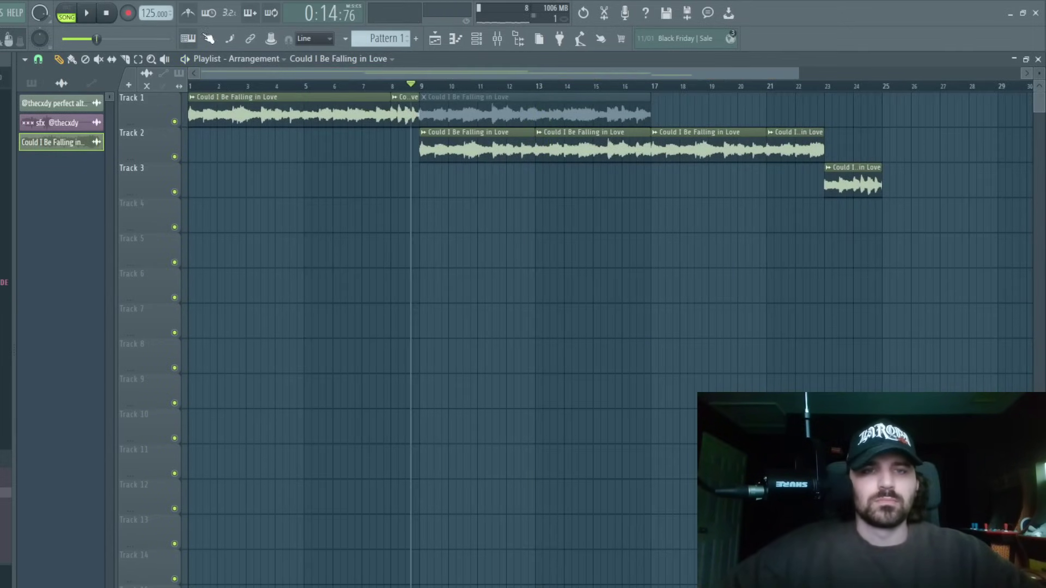
Undo the trims at bar 23, returning the ending to the full last Track 2 chop and the one-bar Track 3 chop at bar 24.
{"action": "scroll", "coordinate": [731, 87], "scroll_direction": "up", "scroll_amount": 8}
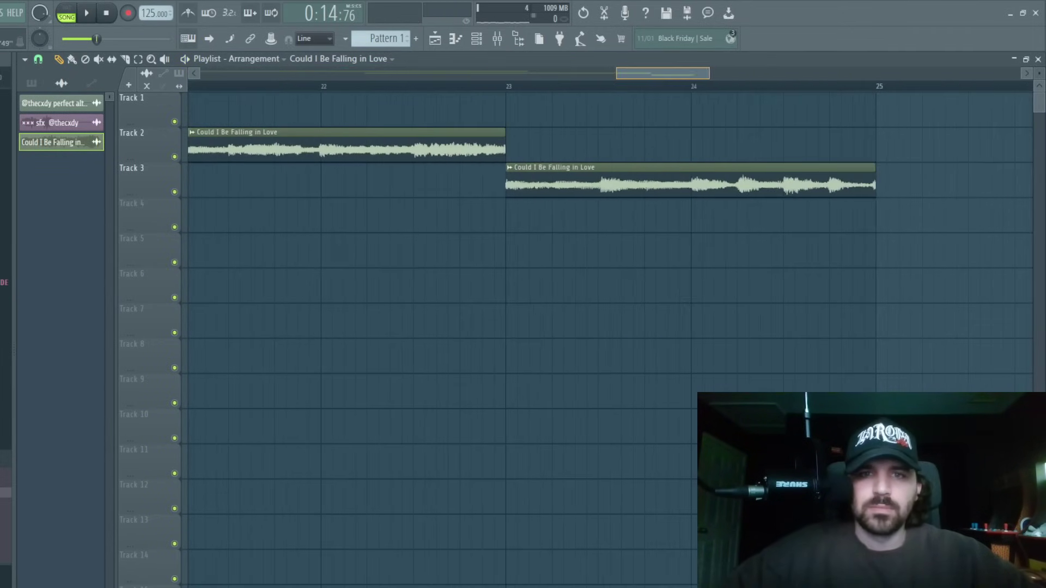
{"action": "key", "text": "ctrl+z"}
{"action": "key", "text": "ctrl+z"}
{"action": "key", "text": "ctrl+z"}
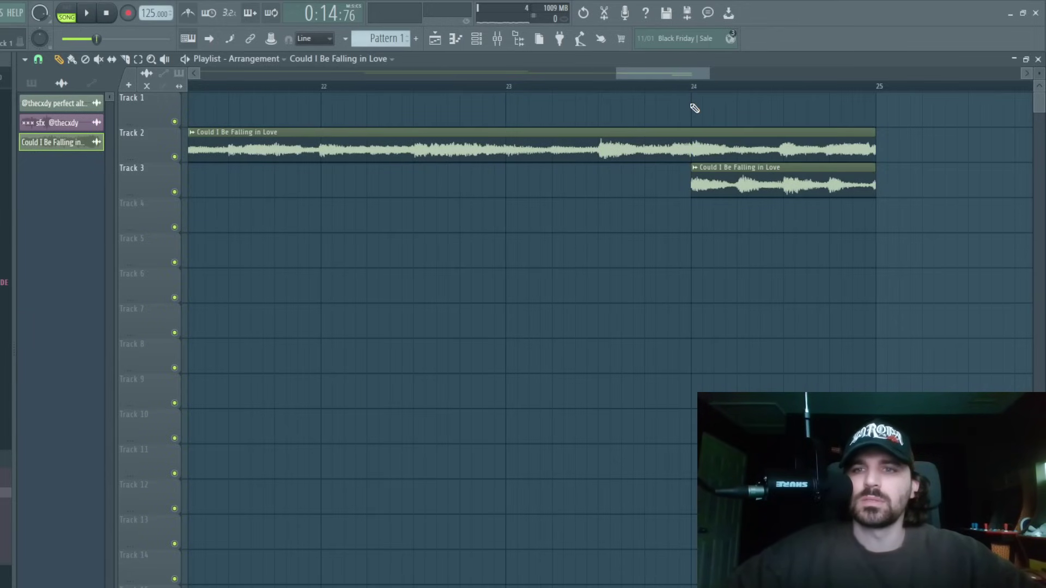
{"action": "key", "text": "ctrl+z"}
{"action": "key", "text": "ctrl+alt+z"}
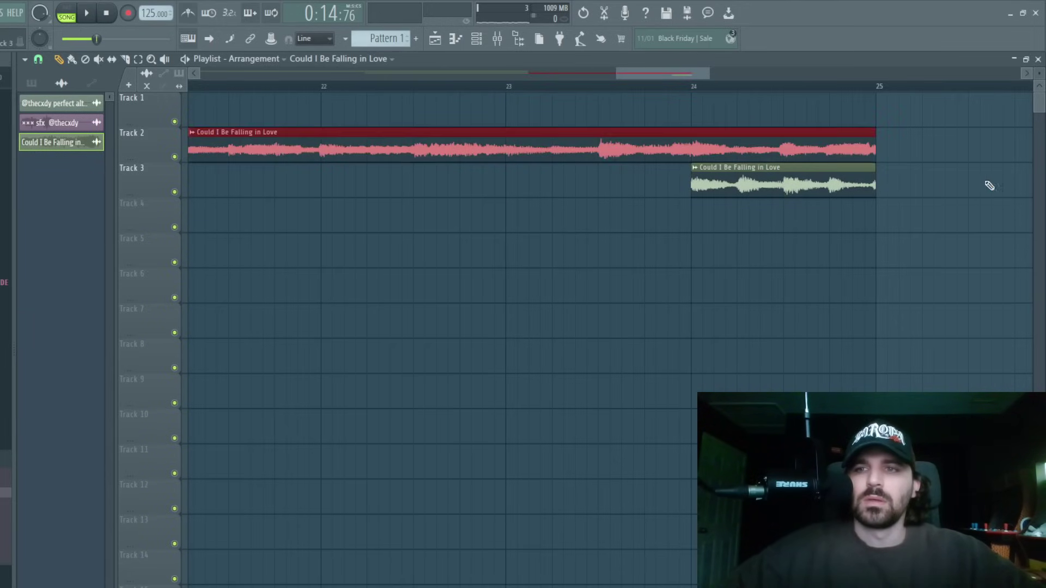
Delete the Track 3 chop at bar 24 and play back the Track 2 ending without it.
{"action": "left_click", "coordinate": [988, 184], "text": "ctrl"}
{"action": "right_click", "coordinate": [823, 190]}
{"action": "key", "text": "space"}
{"action": "scroll", "coordinate": [833, 87], "scroll_direction": "down", "scroll_amount": 3}
{"action": "scroll", "coordinate": [667, 92], "scroll_direction": "down", "scroll_amount": 1}
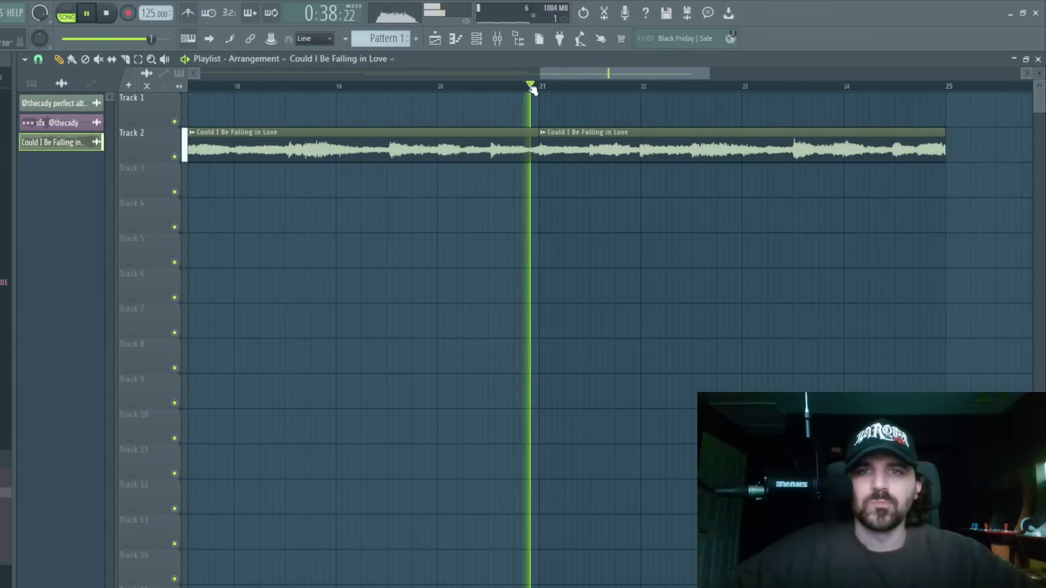
{"action": "left_click_drag", "start_coordinate": [151, 38], "coordinate": [156, 38]}
{"action": "left_click_drag", "start_coordinate": [672, 73], "coordinate": [698, 80]}
{"action": "left_click", "coordinate": [273, 133]}
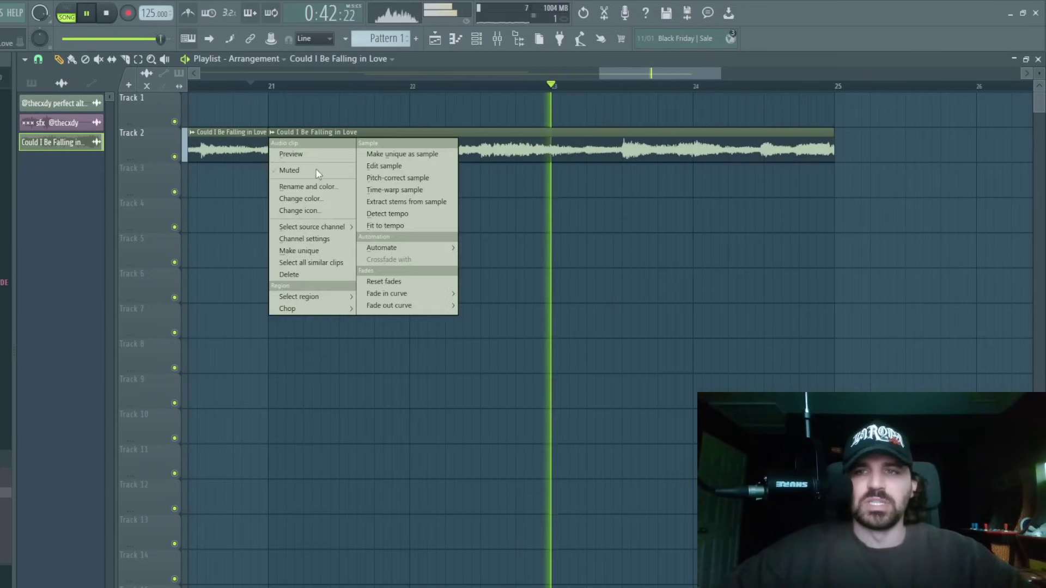
{"action": "left_click", "coordinate": [523, 196]}
{"action": "scroll", "coordinate": [586, 128], "scroll_direction": "down", "scroll_amount": 5}
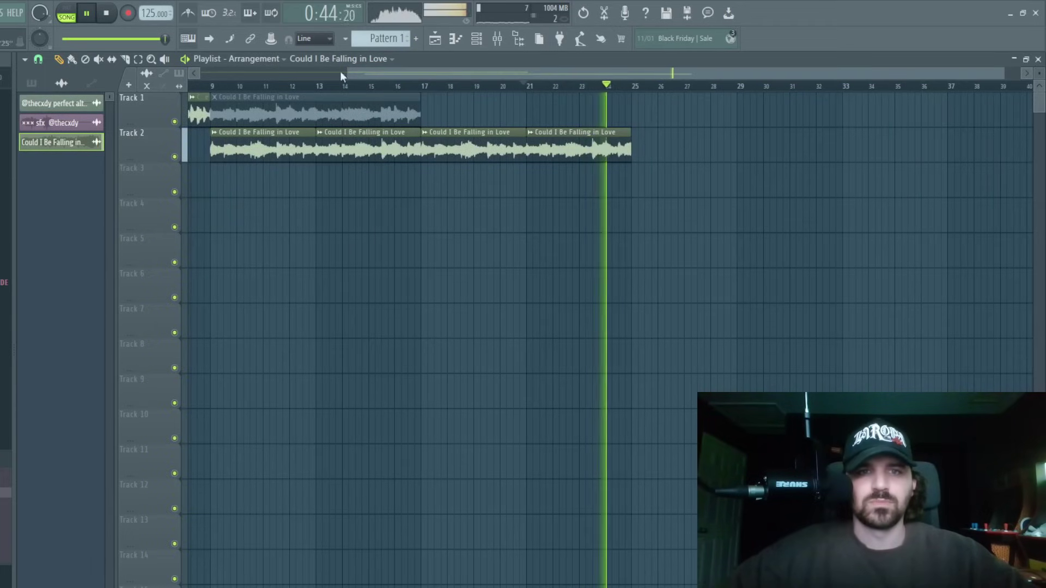
{"action": "left_click_drag", "start_coordinate": [340, 76], "coordinate": [188, 70]}
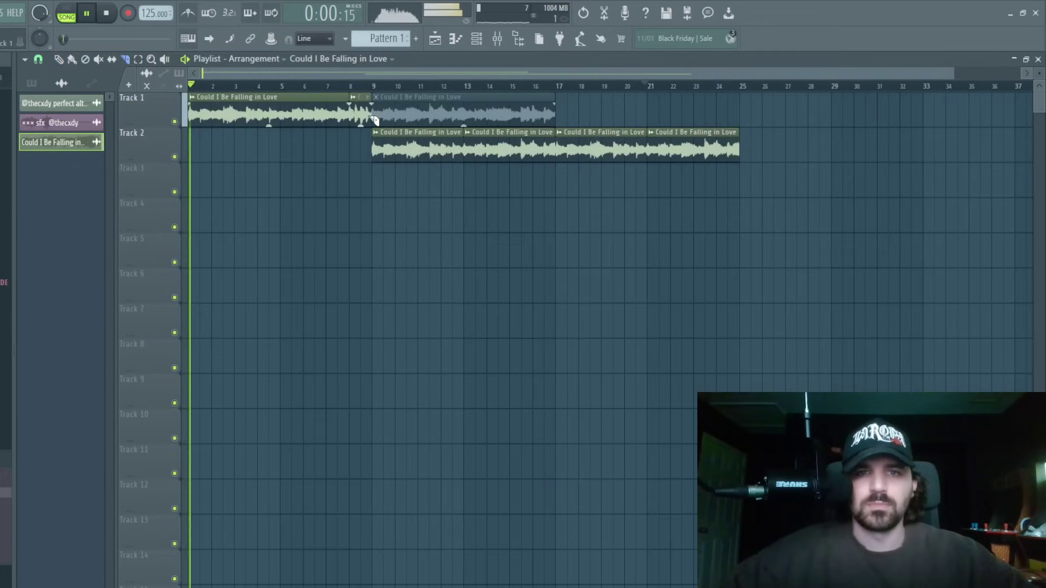
Put the one-bar chop back on Track 3 at bar 24 and end the last Track 2 chop there.
{"action": "key", "text": "space"}
{"action": "key", "text": "p"}
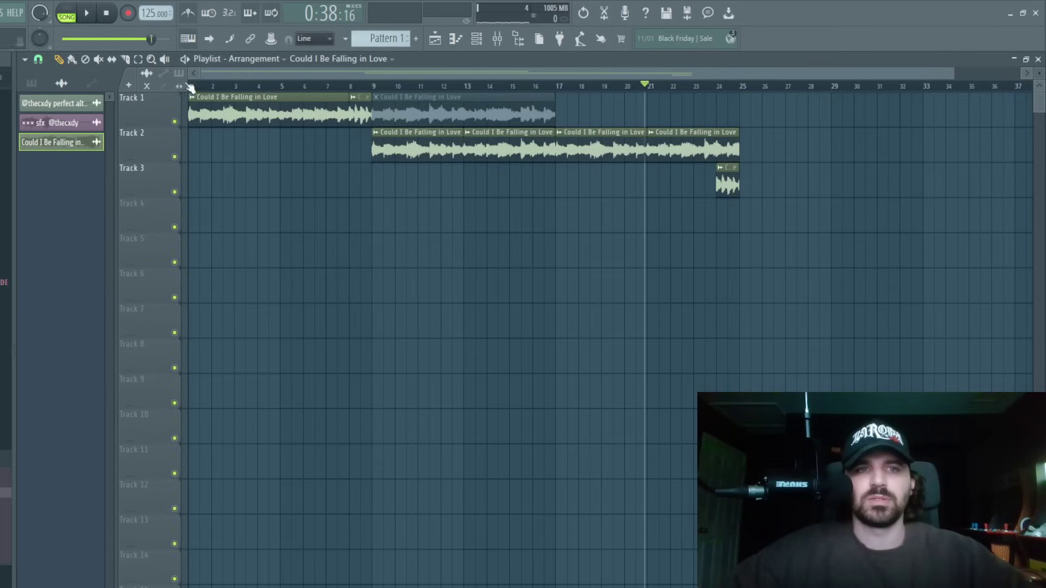
{"action": "scroll", "coordinate": [706, 179], "scroll_direction": "up", "scroll_amount": 8}
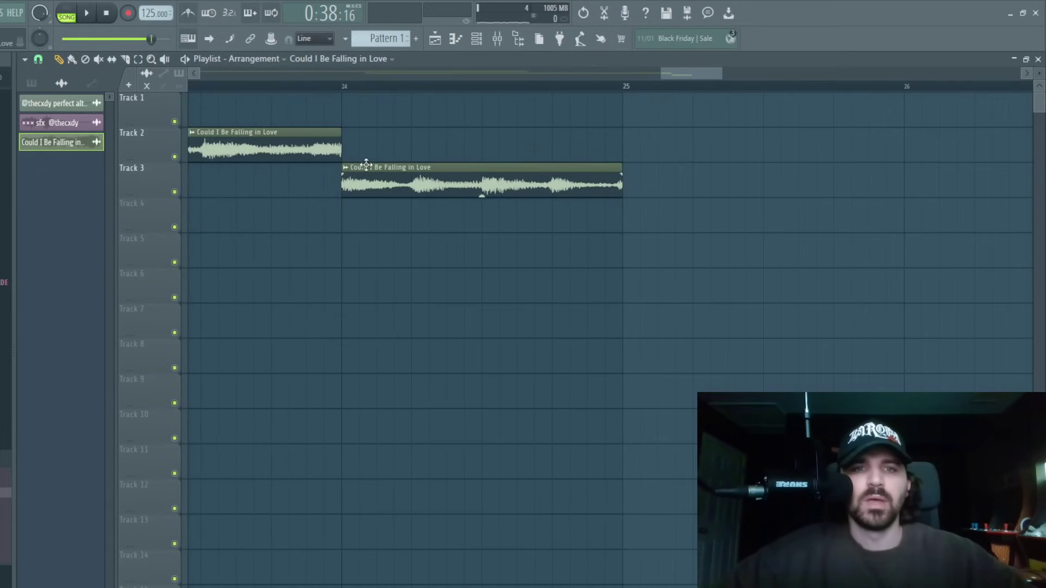
Make the Track 3 chop a unique clip and trim its end to bar 25.
{"action": "right_click", "coordinate": [347, 168]}
{"action": "left_click", "coordinate": [413, 283]}
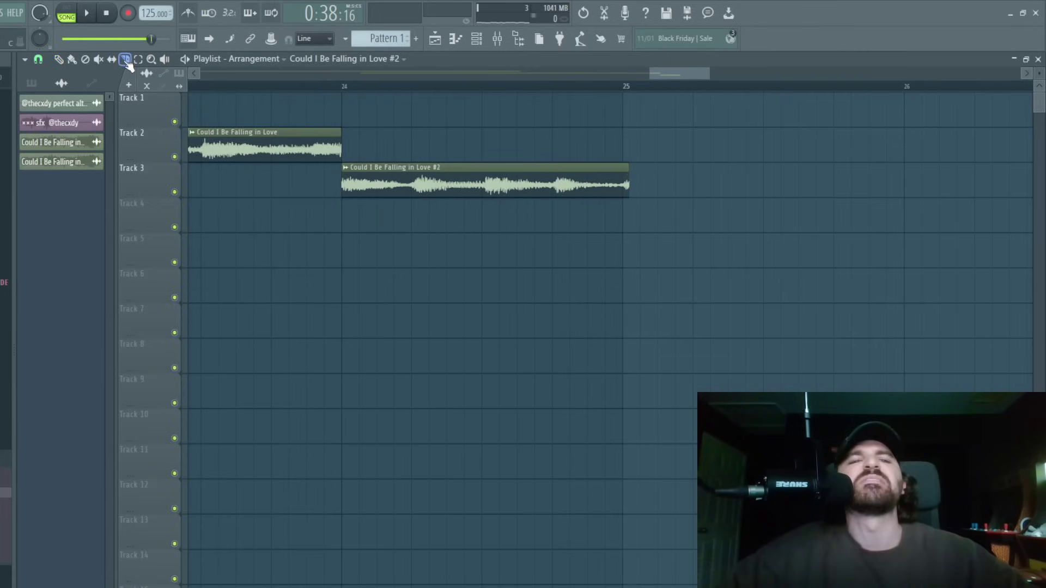
{"action": "scroll", "coordinate": [331, 78], "scroll_direction": "left", "scroll_amount": 2}
{"action": "left_click", "coordinate": [347, 88]}
{"action": "scroll", "coordinate": [352, 92], "scroll_direction": "down", "scroll_amount": 3}
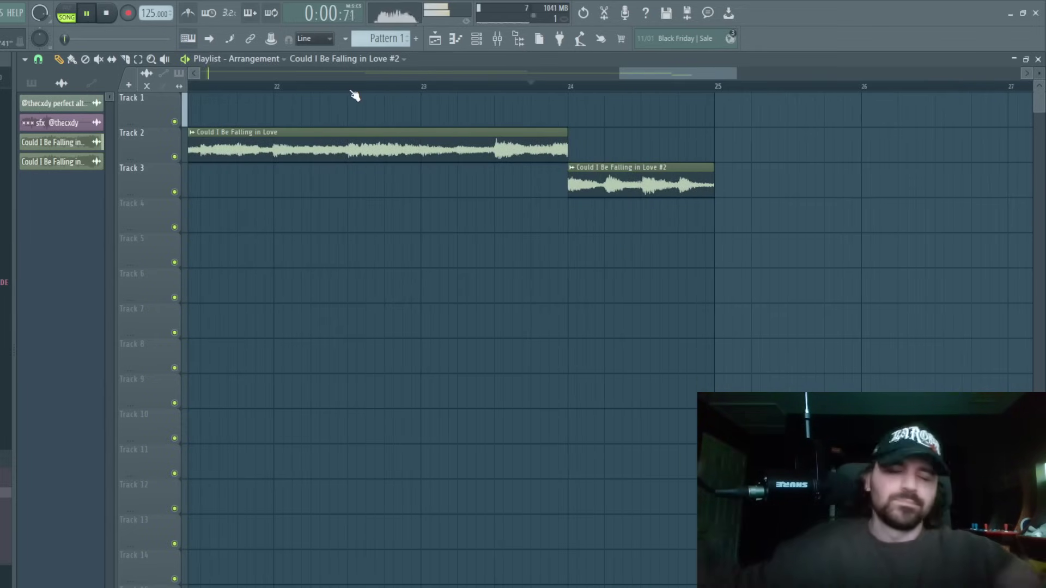
{"action": "scroll", "coordinate": [438, 99], "scroll_direction": "down", "scroll_amount": 5}
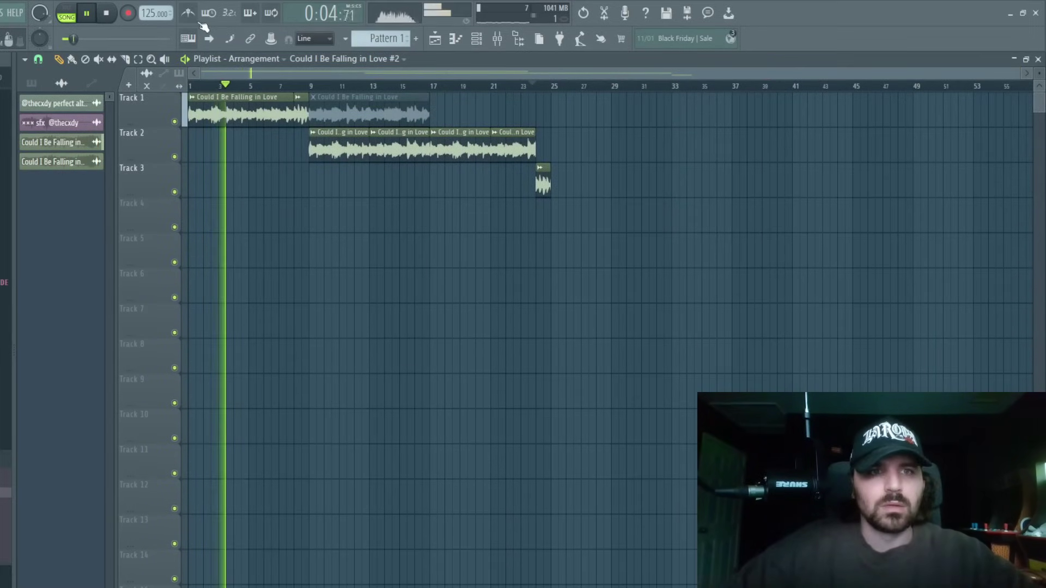
Place a four-bar Pattern 1 clip on Track 4 at bar 9 and duplicate it up to bar 25.
{"action": "left_click", "coordinate": [476, 38]}
{"action": "left_click", "coordinate": [368, 45]}
{"action": "left_click_drag", "start_coordinate": [322, 223], "coordinate": [369, 222]}
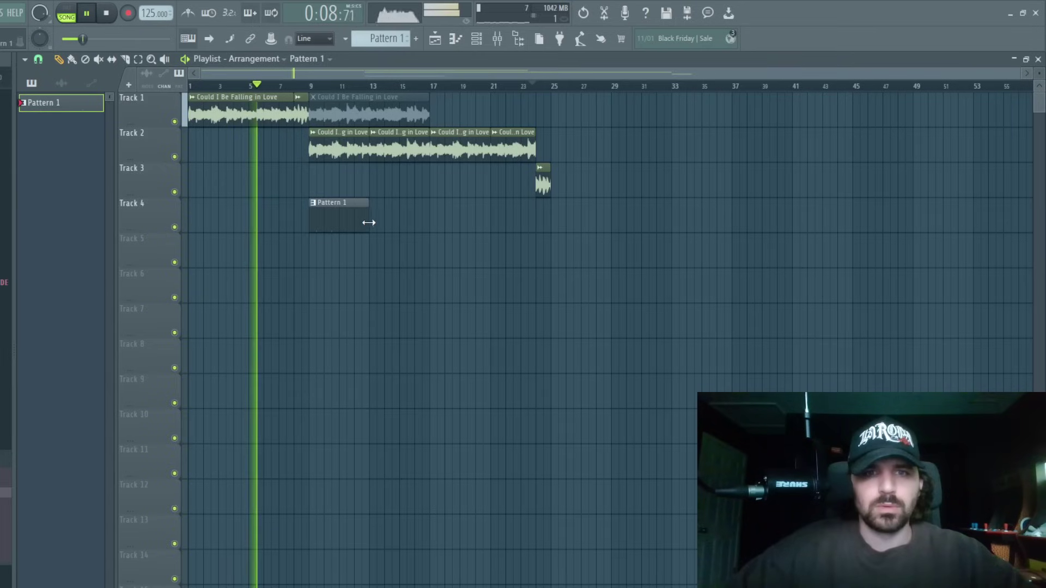
{"action": "key", "text": "ctrl+b"}
{"action": "key", "text": "ctrl+b"}
{"action": "key", "text": "ctrl+b"}
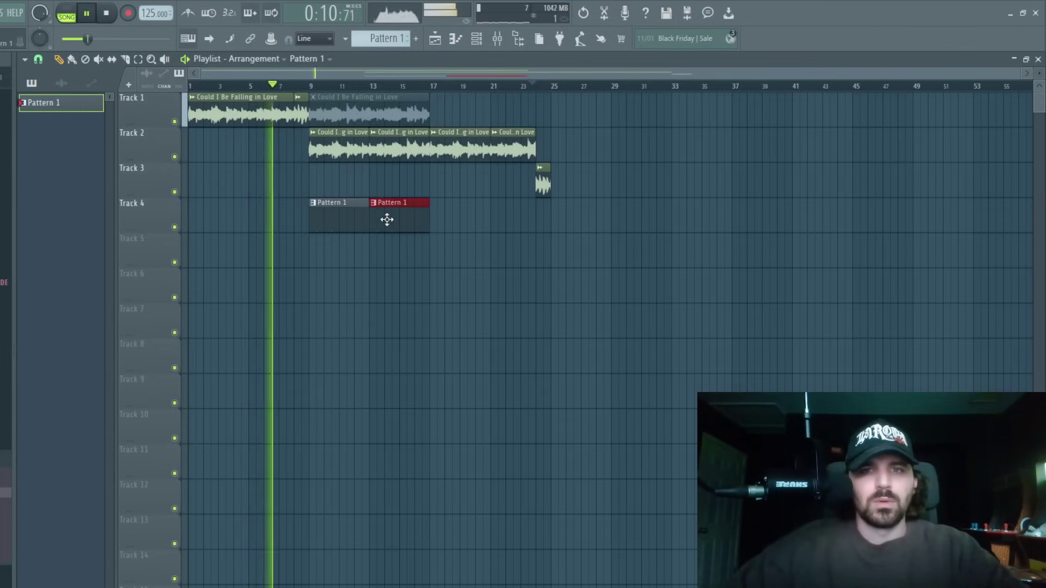
{"action": "key", "text": "ctrl+d"}
Add the RICH BABY DADDY Hat sample as a channel in Pattern 1 and fill every second step.
{"action": "left_click", "coordinate": [477, 39]}
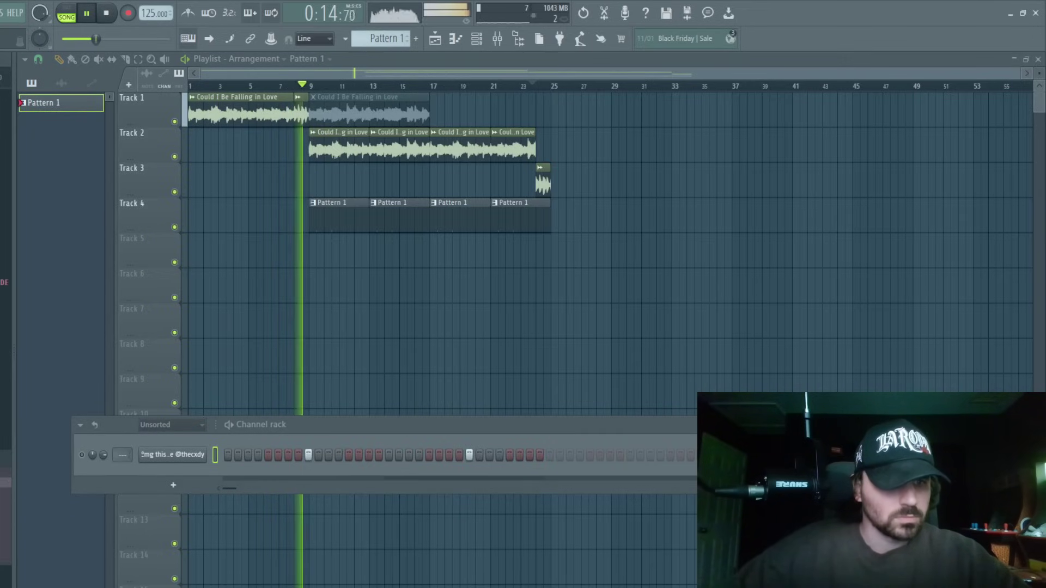
{"action": "left_click_drag", "start_coordinate": [209, 461], "coordinate": [206, 471]}
{"action": "right_click", "coordinate": [206, 472]}
{"action": "left_click", "coordinate": [352, 509]}
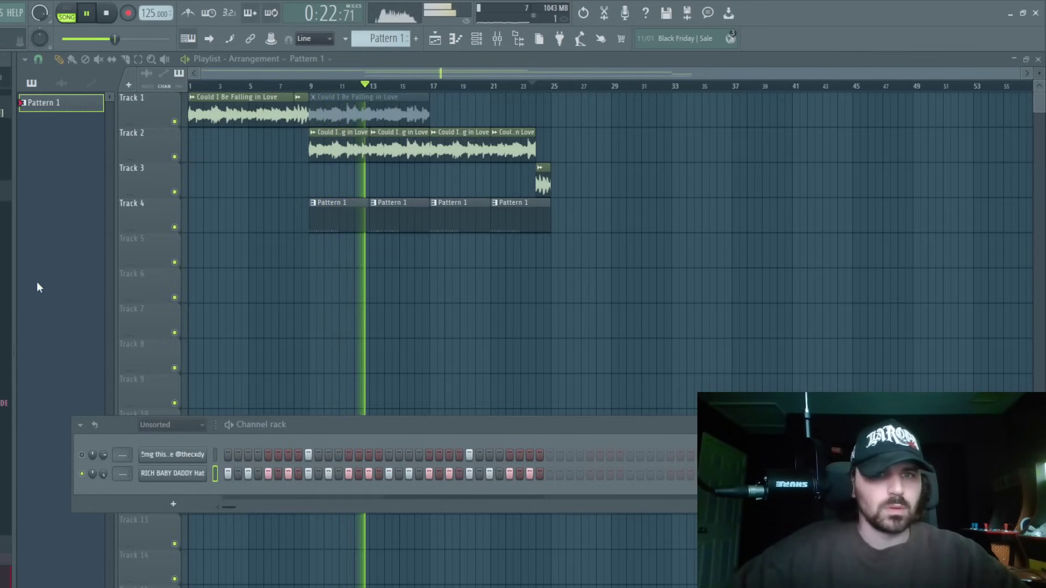
Nudge the first Track 2 chop slightly ahead of bar 9 while checking its timing against the hats.
{"action": "left_click", "coordinate": [307, 85]}
{"action": "left_click_drag", "start_coordinate": [325, 73], "coordinate": [364, 75]}
{"action": "key", "text": "space"}
{"action": "key", "text": "space"}
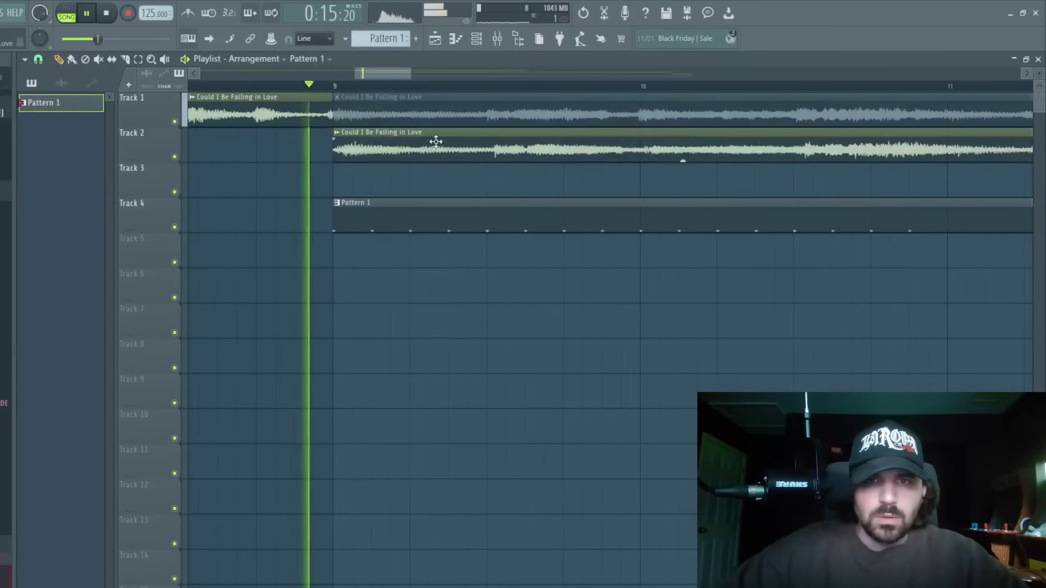
{"action": "left_click_drag", "start_coordinate": [427, 141], "coordinate": [417, 143]}
{"action": "key", "text": "space"}
{"action": "key", "text": "space"}
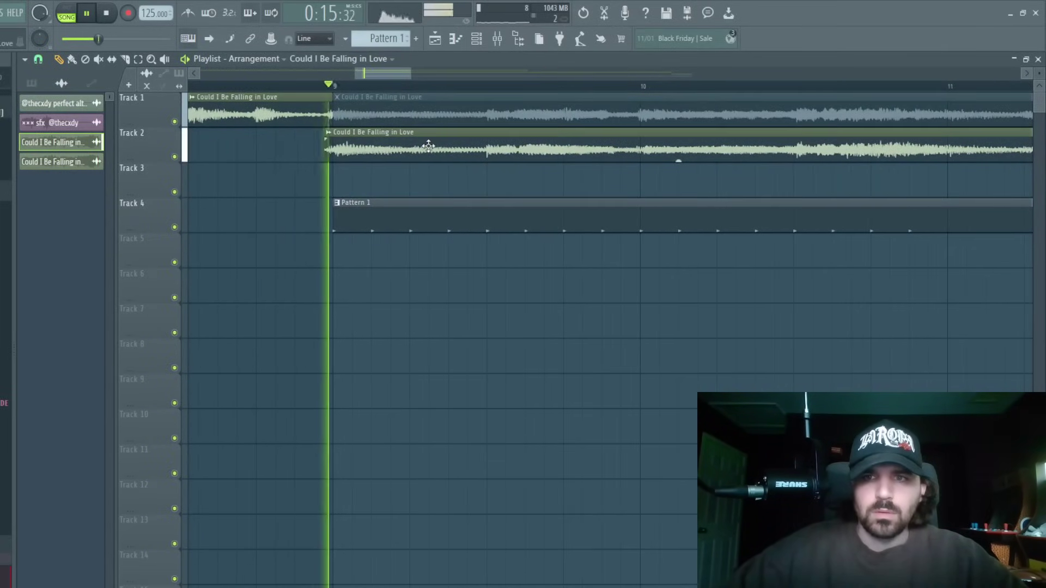
Inspect the gap between the Track 2 chops at bar 13 and replay the transition into bar 9.
{"action": "left_click_drag", "start_coordinate": [421, 74], "coordinate": [451, 74]}
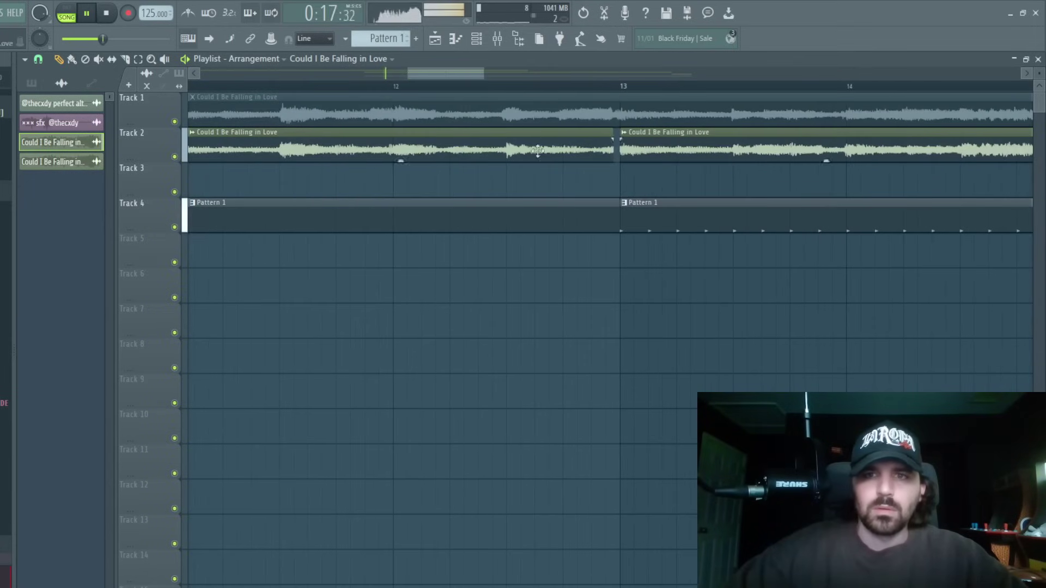
{"action": "scroll", "coordinate": [514, 161], "scroll_direction": "down", "scroll_amount": 5}
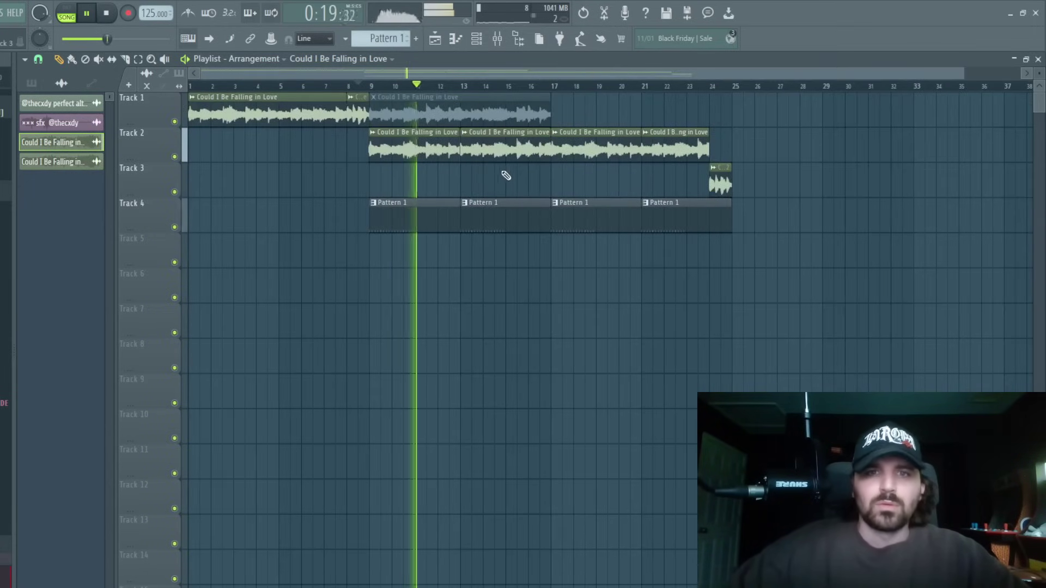
{"action": "key", "text": "space"}
{"action": "key", "text": "space"}
{"action": "left_click", "coordinate": [126, 60]}
{"action": "key", "text": "space"}
{"action": "key", "text": "space"}
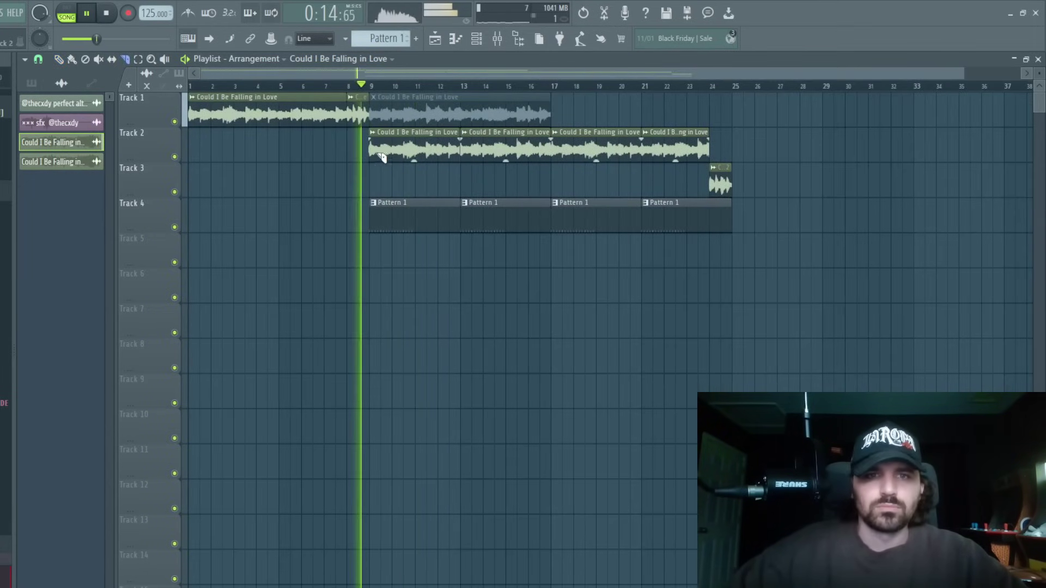
Delete the three Track 2 chops that follow the first one, clearing bars 13 to 24.
{"action": "left_click_drag", "start_coordinate": [471, 154], "coordinate": [754, 140]}
{"action": "key", "text": "Delete"}
{"action": "key", "text": "space"}
{"action": "key", "text": "p"}
{"action": "mouse_move", "coordinate": [642, 73]}
{"action": "left_mouse_down"}
{"action": "mouse_move", "coordinate": [449, 74]}
{"action": "mouse_move", "coordinate": [748, 73]}
{"action": "left_mouse_up"}
{"action": "key", "text": "space"}
{"action": "key", "text": "ctrl+z"}
{"action": "right_click", "coordinate": [632, 152]}
{"action": "right_click", "coordinate": [621, 145]}
{"action": "right_click", "coordinate": [915, 144]}
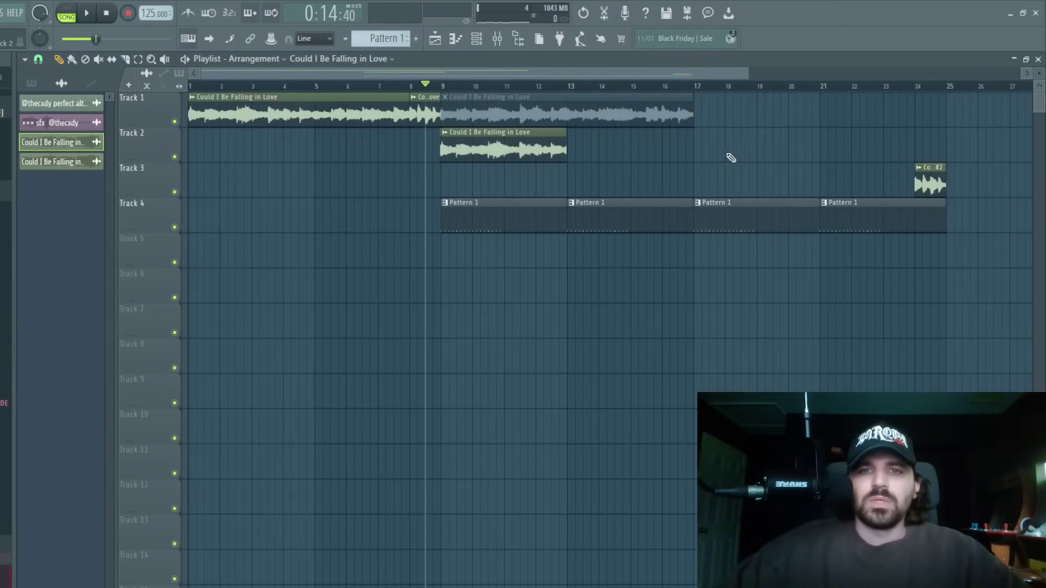
Extend the remaining Track 2 chop to bar 17, fill bars 17 to 24 with a copy, and play it back.
{"action": "scroll", "coordinate": [479, 176], "scroll_direction": "up", "scroll_amount": 5}
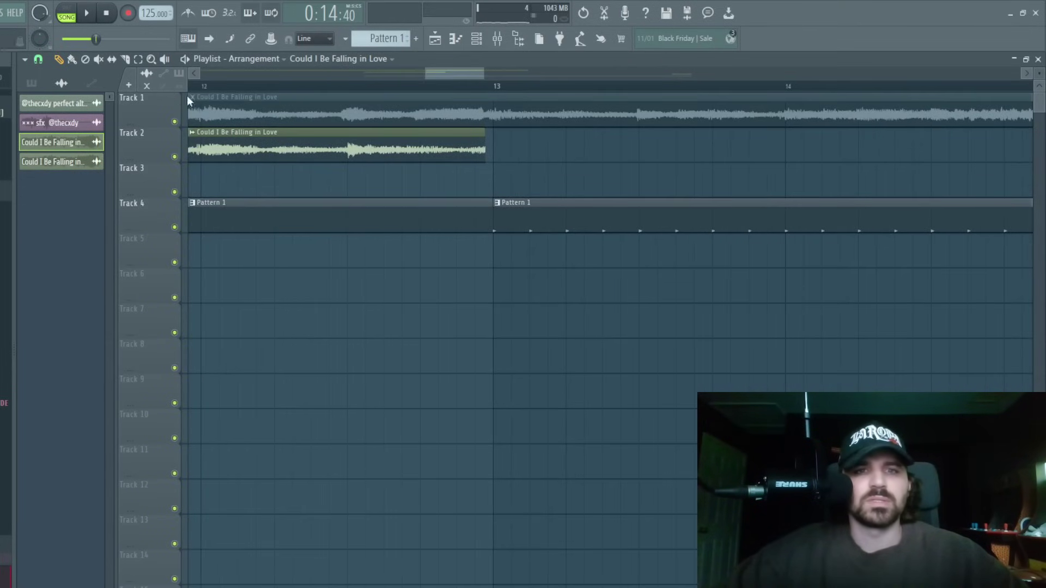
{"action": "left_click_drag", "start_coordinate": [537, 161], "coordinate": [777, 161]}
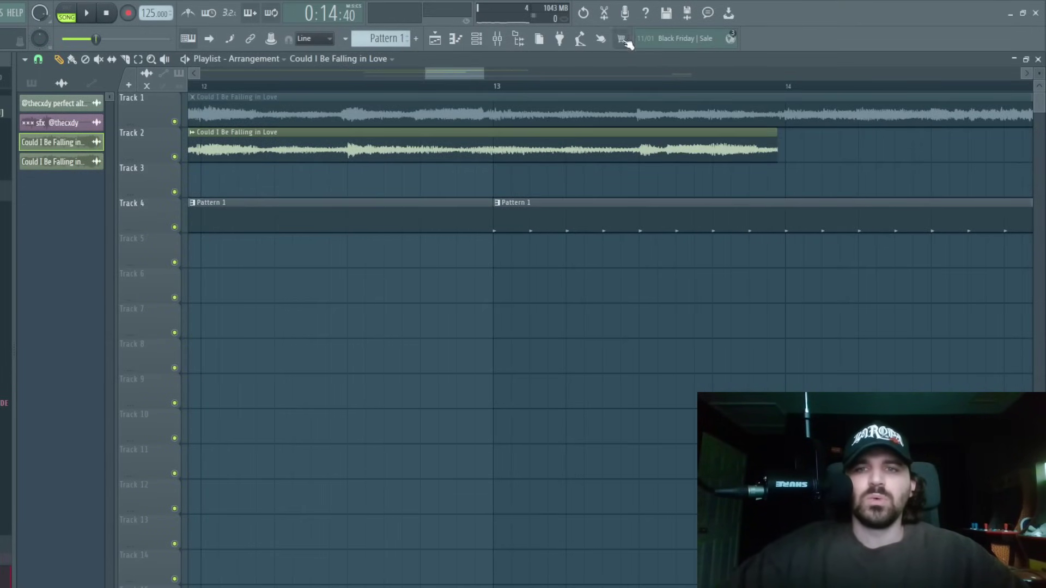
{"action": "scroll", "coordinate": [647, 191], "scroll_direction": "down", "scroll_amount": 5}
{"action": "left_click_drag", "start_coordinate": [530, 158], "coordinate": [847, 158]}
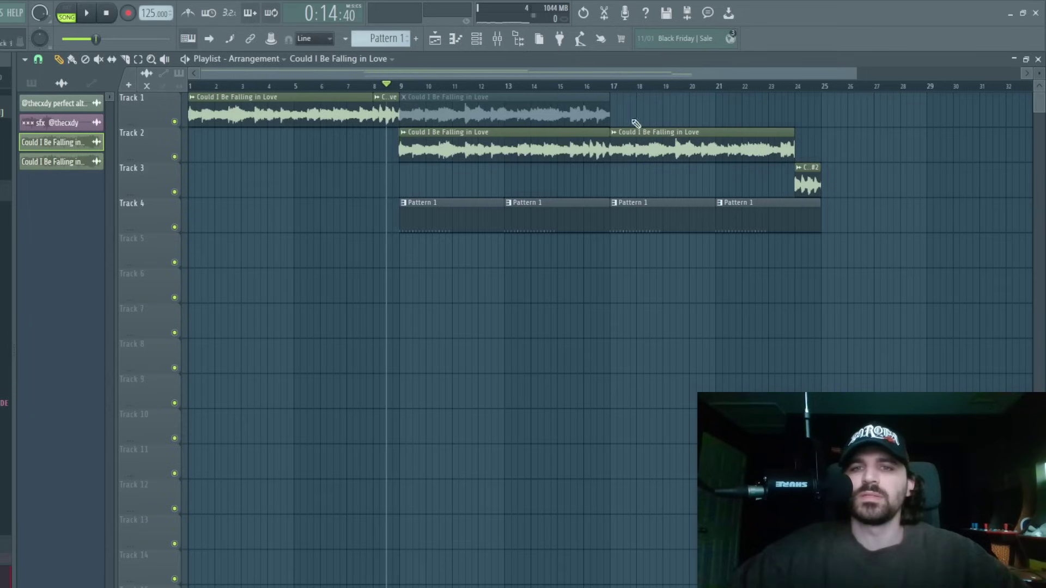
{"action": "key", "text": "space"}
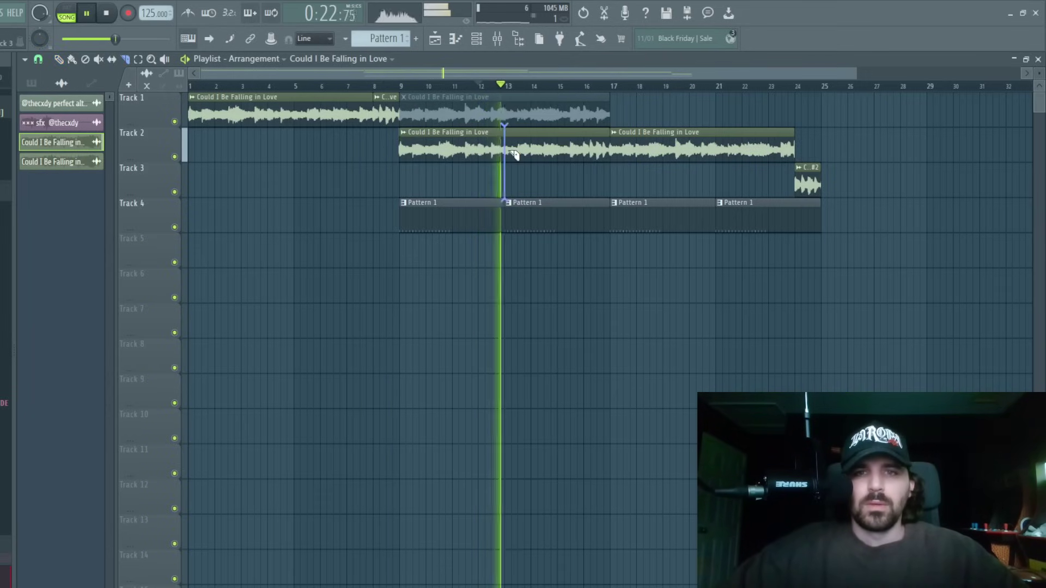
Split the Track 2 chop at bar 13 and delete the part between bars 13 and 17.
{"action": "key", "text": "space"}
{"action": "key", "text": "space"}
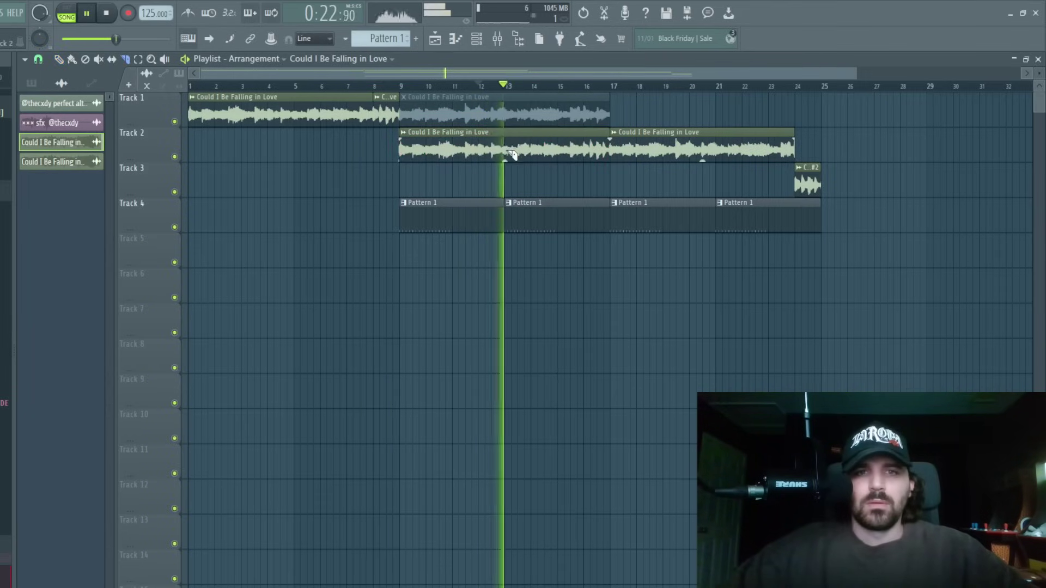
{"action": "scroll", "coordinate": [331, 167], "scroll_direction": "up", "scroll_amount": 5}
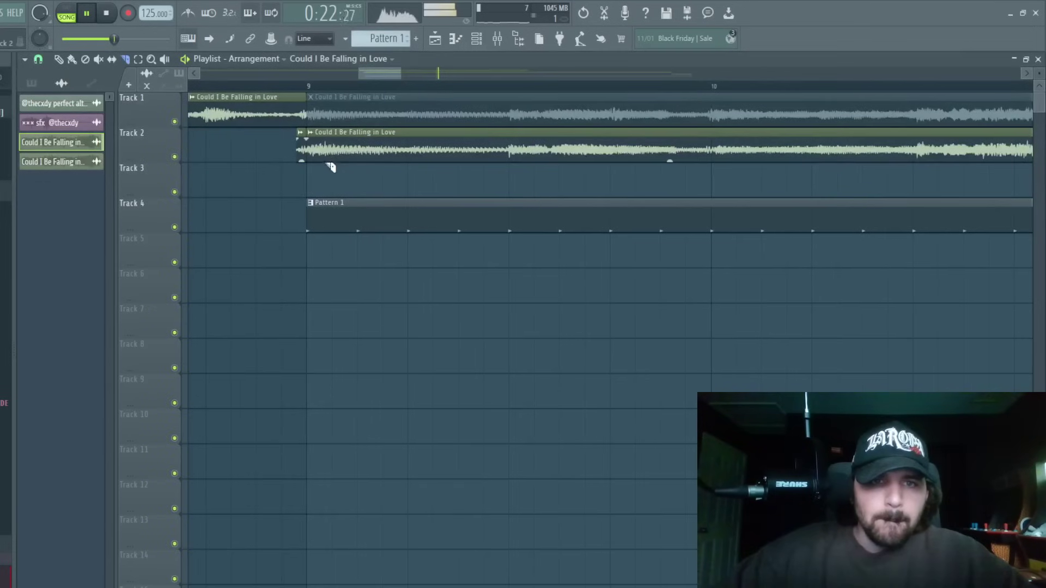
{"action": "scroll", "coordinate": [540, 170], "scroll_direction": "down", "scroll_amount": 4}
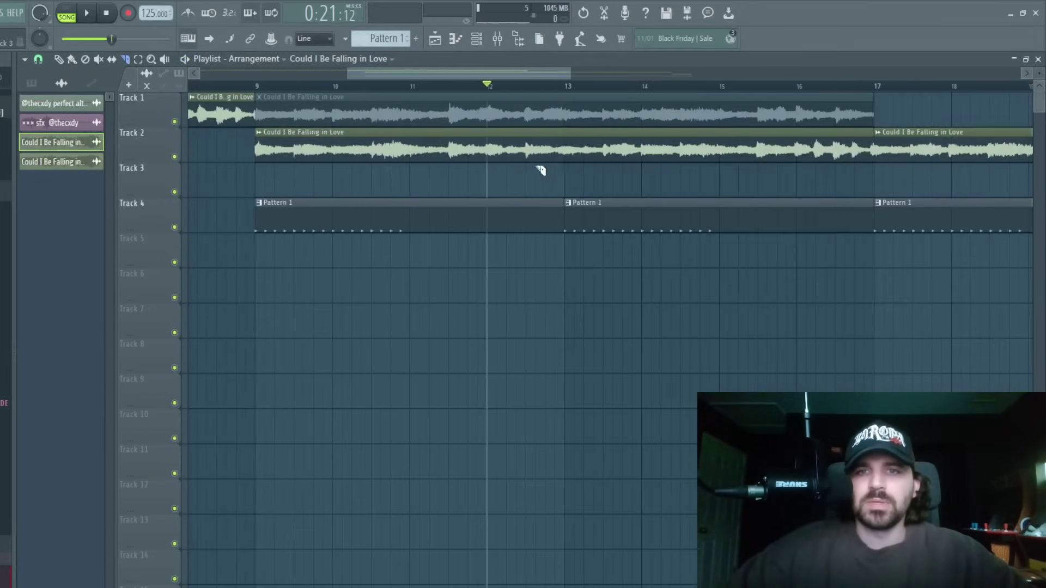
{"action": "right_click", "coordinate": [604, 159]}
{"action": "scroll", "coordinate": [744, 81], "scroll_direction": "down", "scroll_amount": 3}
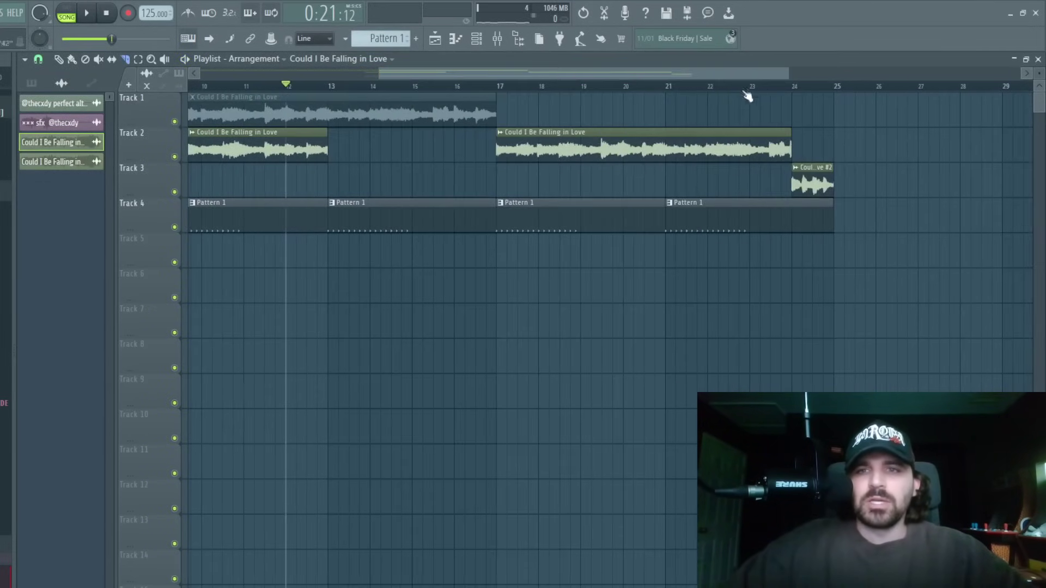
Fill Track 2 from bar 13 to bar 24 with back-to-back chops and play back the result.
{"action": "scroll", "coordinate": [250, 93], "scroll_direction": "up", "scroll_amount": 6}
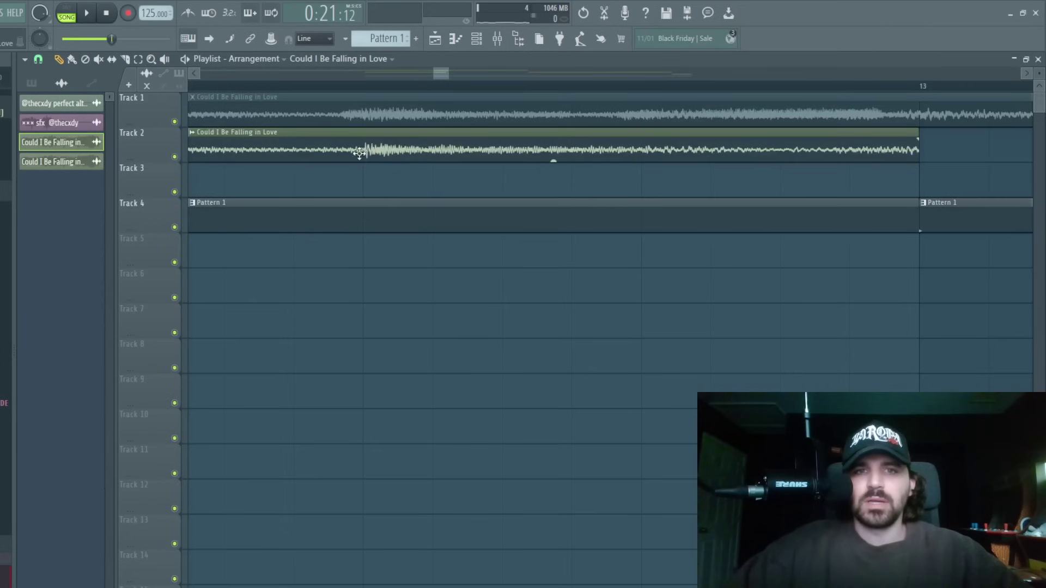
{"action": "scroll", "coordinate": [378, 93], "scroll_direction": "down", "scroll_amount": 3}
{"action": "scroll", "coordinate": [378, 93], "scroll_direction": "left", "scroll_amount": 4}
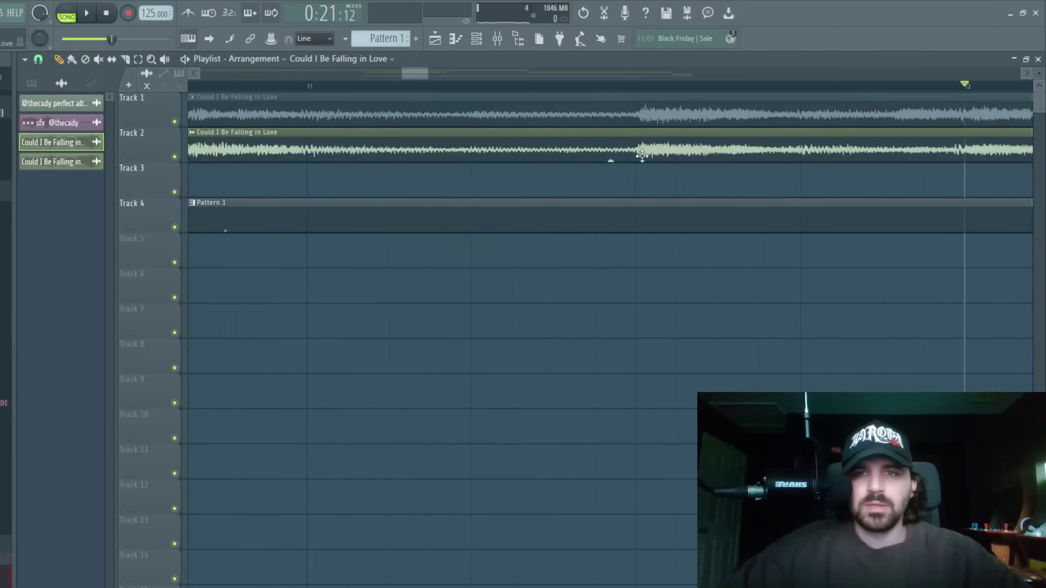
{"action": "scroll", "coordinate": [641, 134], "scroll_direction": "down", "scroll_amount": 5}
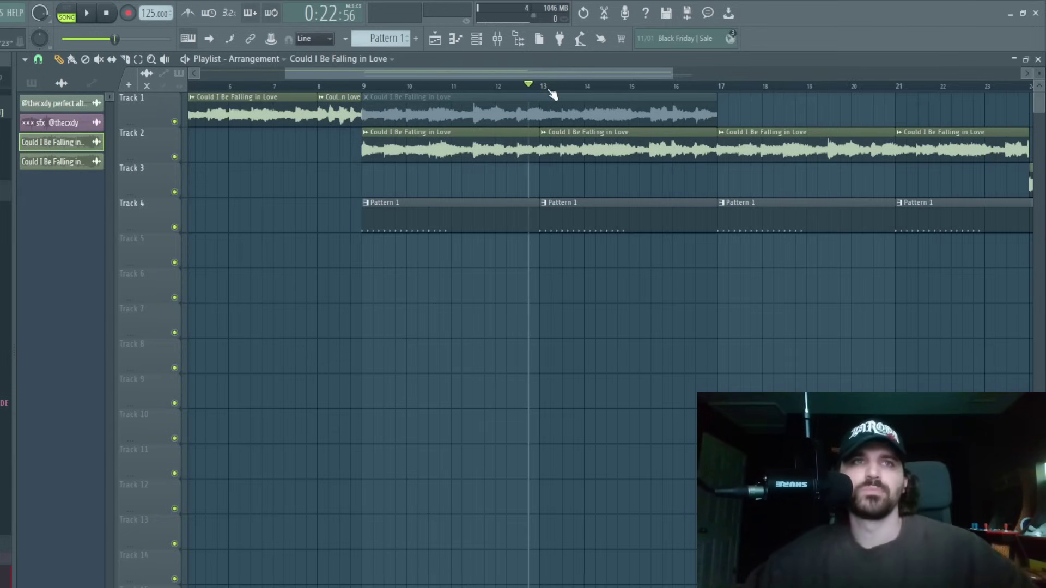
{"action": "key", "text": "space"}
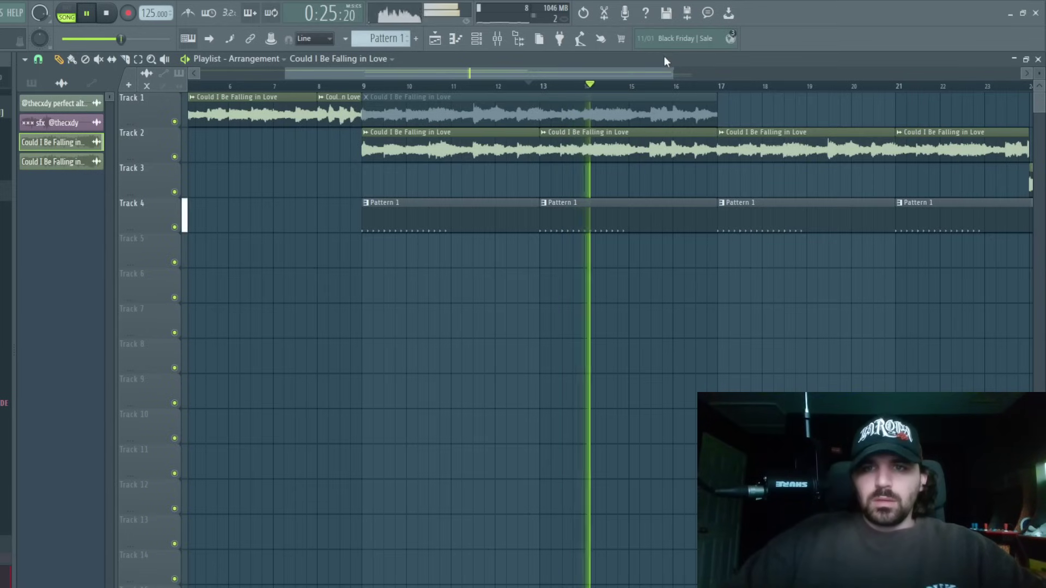
{"action": "scroll", "coordinate": [708, 102], "scroll_direction": "down", "scroll_amount": 4}
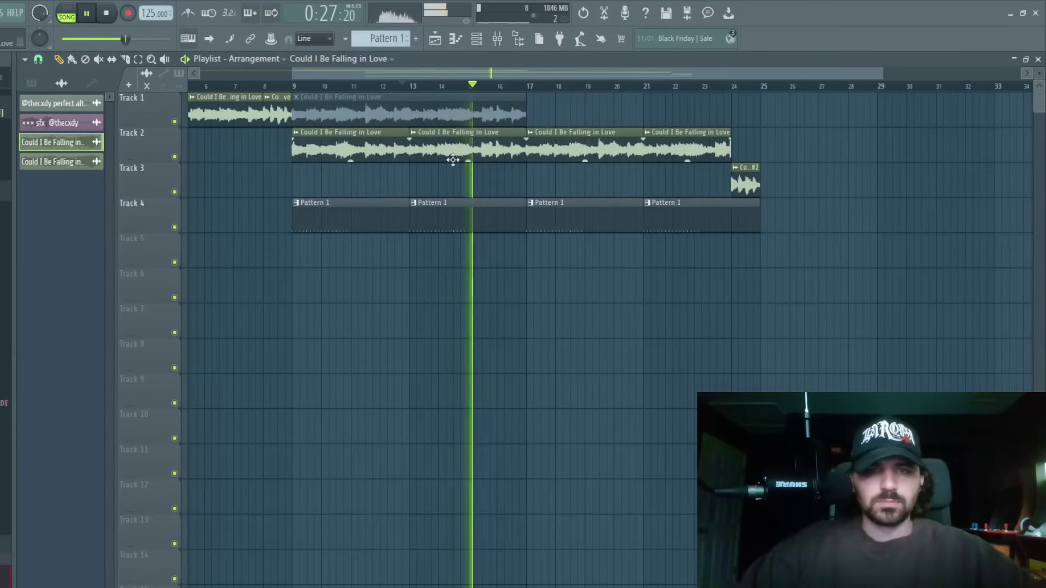
Delete the Track 2 chop between bars 13 and 17 and replay the arrangement from bar 9.
{"action": "key", "text": "space"}
{"action": "right_click", "coordinate": [431, 158]}
{"action": "key", "text": "space"}
{"action": "left_click_drag", "start_coordinate": [295, 72], "coordinate": [298, 75]}
{"action": "left_click", "coordinate": [297, 84]}
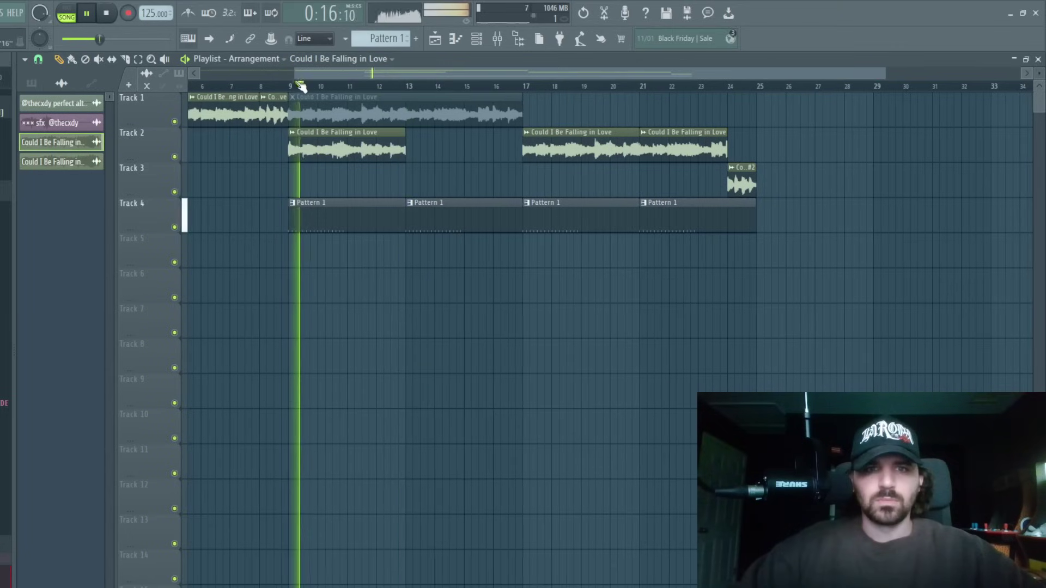
Replace the Track 2 chops from bar 13 onward with copies of the first chop, trimming the last one to end at bar 24.
{"action": "left_click_drag", "start_coordinate": [443, 146], "coordinate": [319, 159]}
{"action": "left_click_drag", "start_coordinate": [592, 154], "coordinate": [476, 145]}
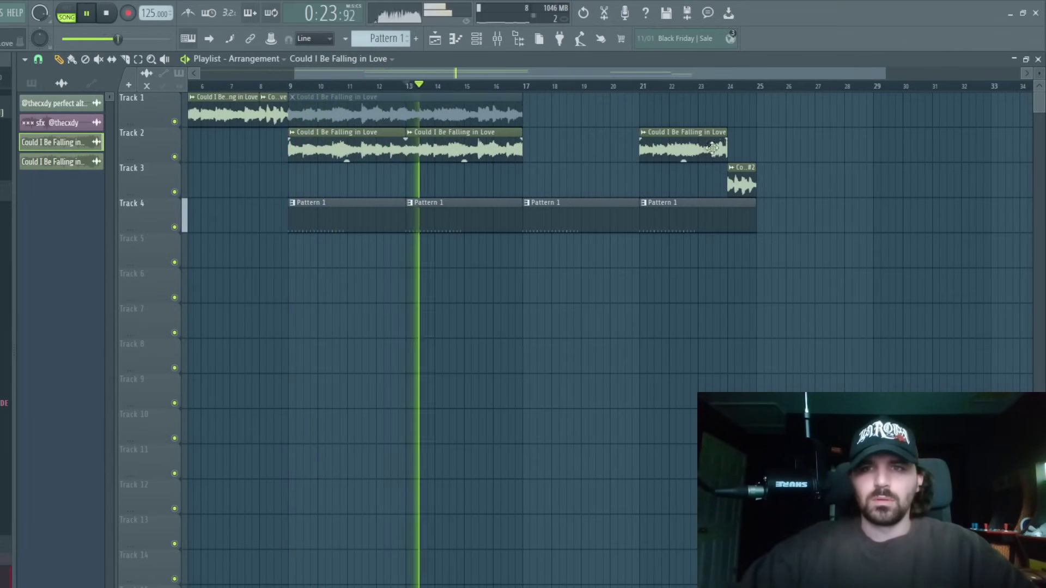
{"action": "right_click", "coordinate": [693, 146]}
{"action": "left_click_drag", "start_coordinate": [675, 147], "coordinate": [293, 139]}
{"action": "key", "text": "ctrl+b"}
{"action": "left_click", "coordinate": [809, 158], "text": "ctrl"}
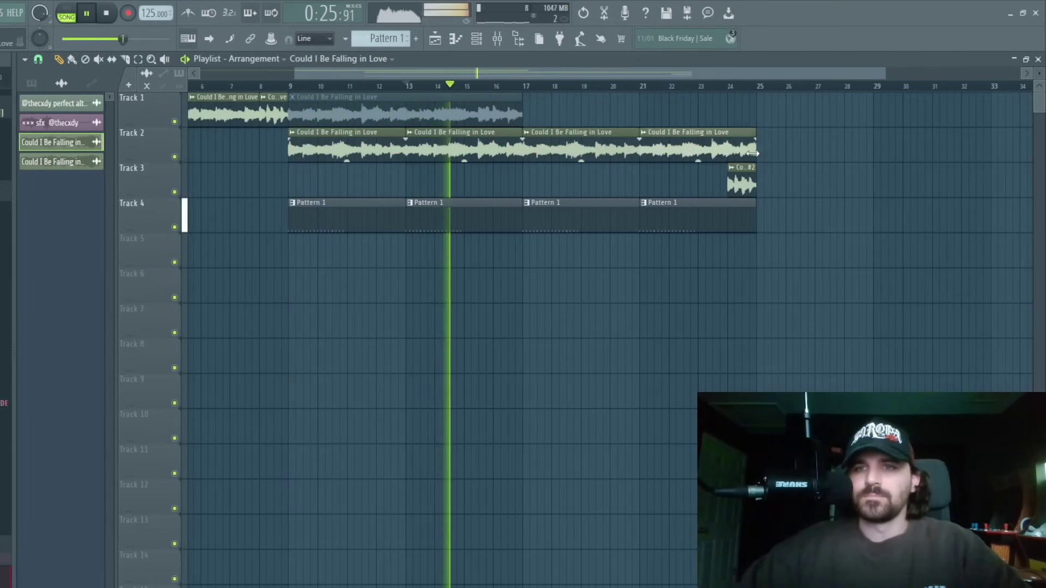
{"action": "left_click_drag", "start_coordinate": [754, 147], "coordinate": [724, 147]}
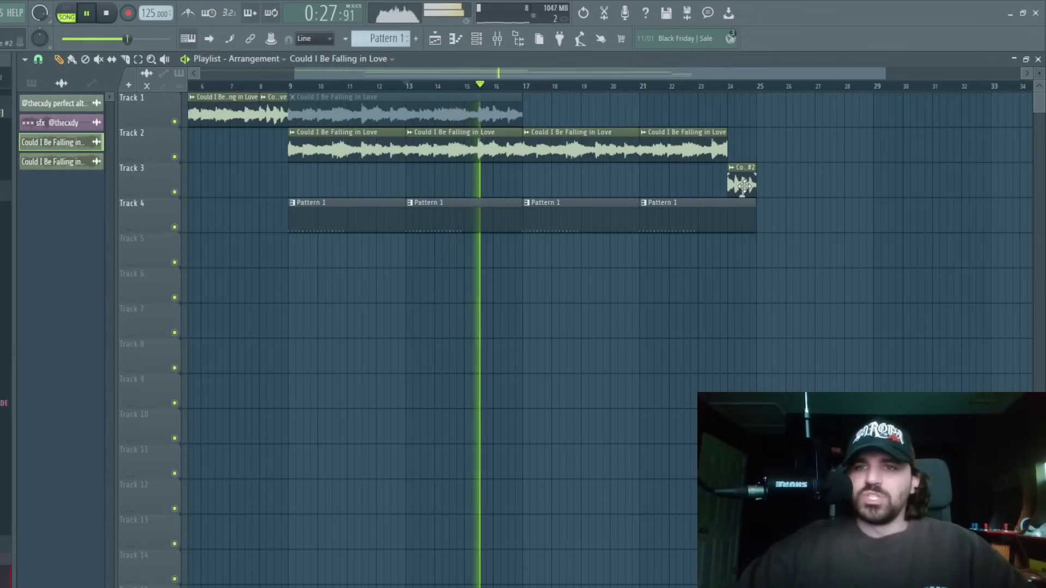
Play through the rearranged chops and set a loop selection from bar 9 to bar 25.
{"action": "scroll", "coordinate": [743, 186], "scroll_direction": "down", "scroll_amount": 3}
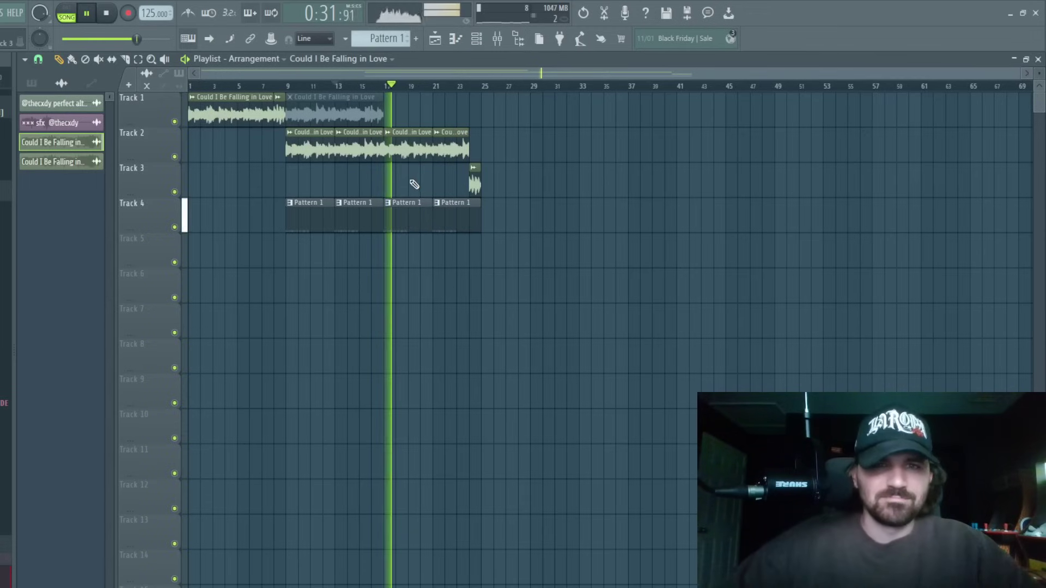
{"action": "scroll", "coordinate": [403, 89], "scroll_direction": "up", "scroll_amount": 6}
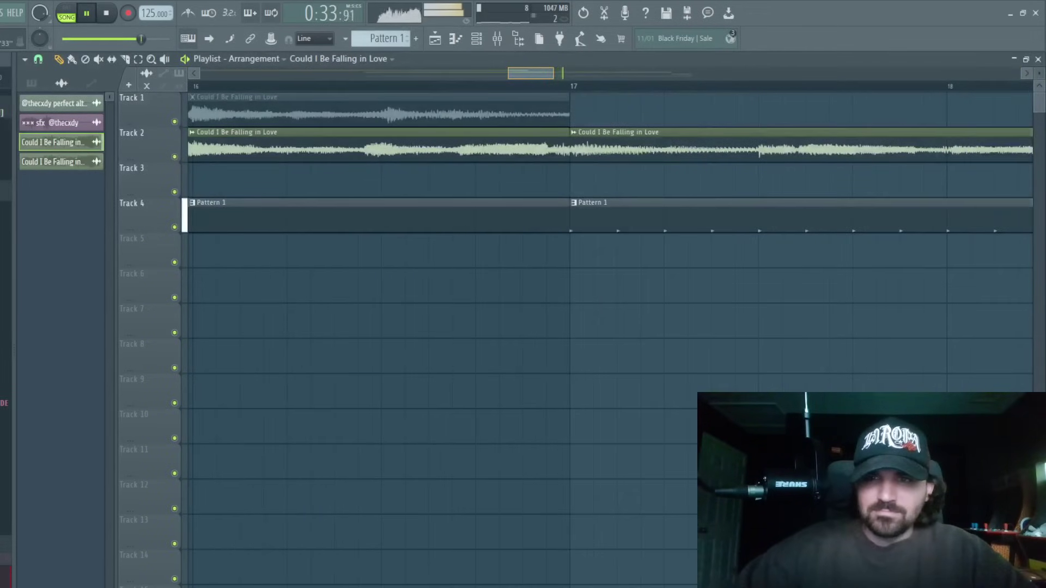
{"action": "scroll", "coordinate": [376, 66], "scroll_direction": "down", "scroll_amount": 8}
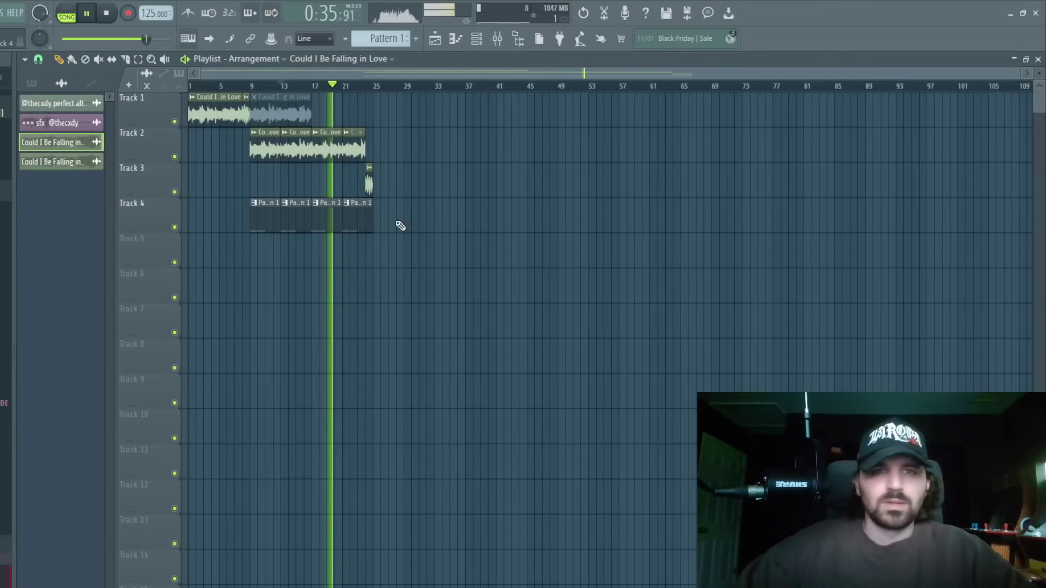
{"action": "scroll", "coordinate": [358, 89], "scroll_direction": "up", "scroll_amount": 3}
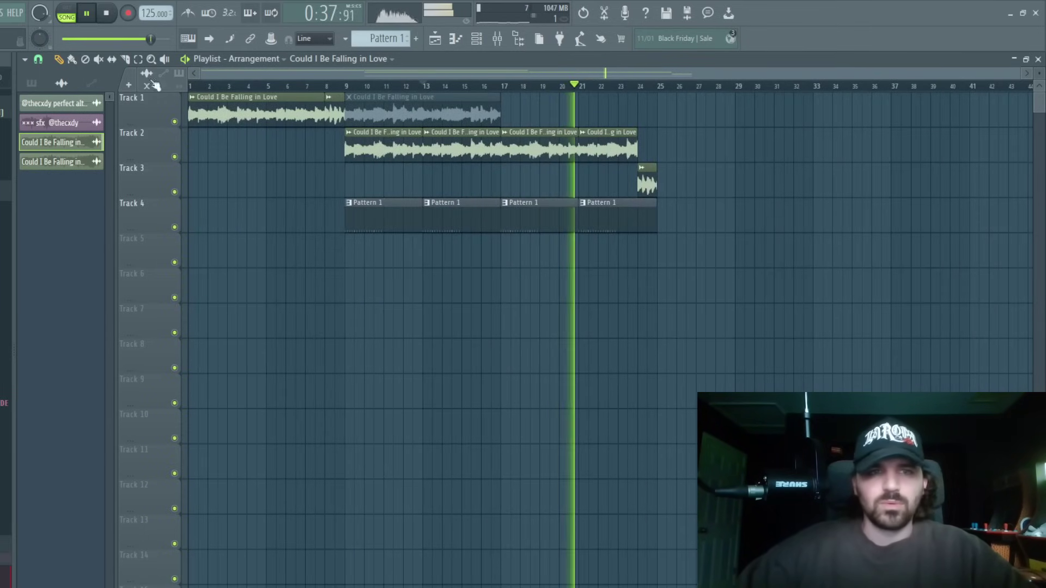
{"action": "left_click_drag", "start_coordinate": [346, 86], "coordinate": [657, 105]}
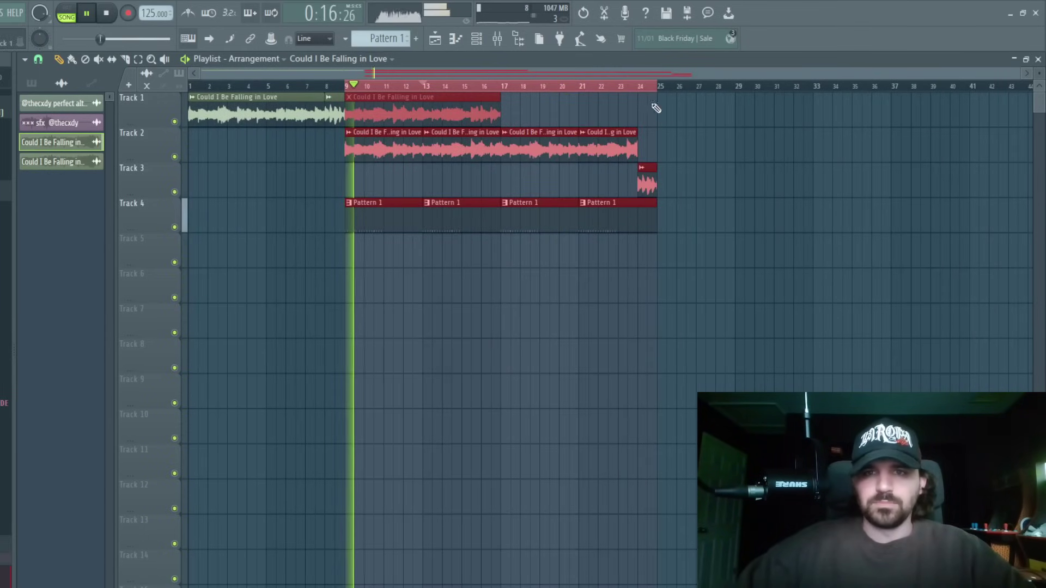
Open the Channel rack and fill every second step of the RICH BABY DADDY Hat channel.
{"action": "left_click", "coordinate": [484, 41]}
{"action": "left_click", "coordinate": [403, 42]}
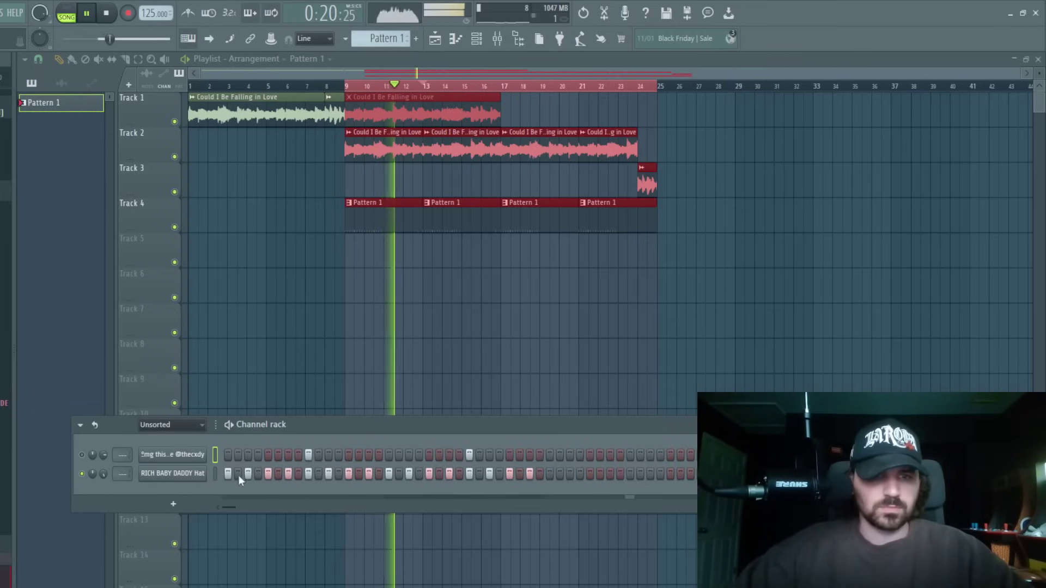
{"action": "right_click", "coordinate": [190, 474]}
{"action": "left_click", "coordinate": [398, 512]}
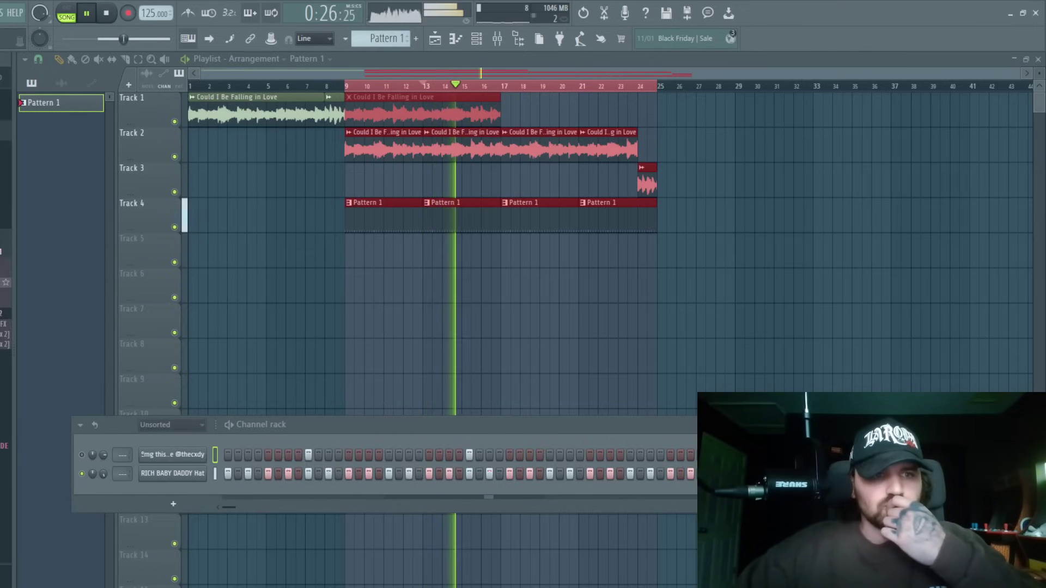
Add a FIRST PER..(Part №1) sample as a new channel with hits on steps 1, 7, 15, 21, 33 and 39.
{"action": "left_click_drag", "start_coordinate": [3, 282], "coordinate": [188, 491]}
{"action": "left_click", "coordinate": [227, 493]}
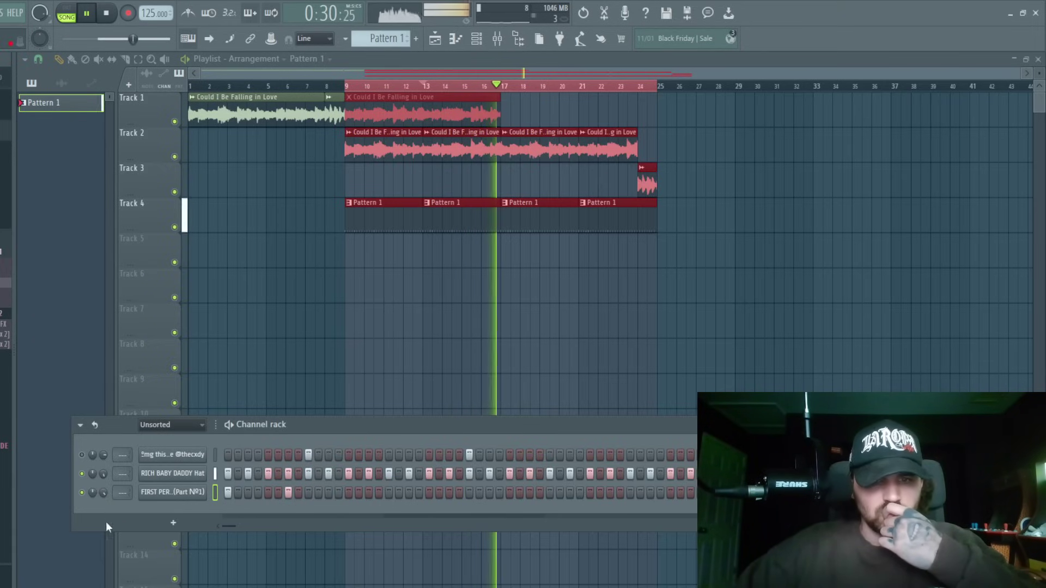
{"action": "left_click", "coordinate": [368, 492]}
{"action": "left_click", "coordinate": [428, 492]}
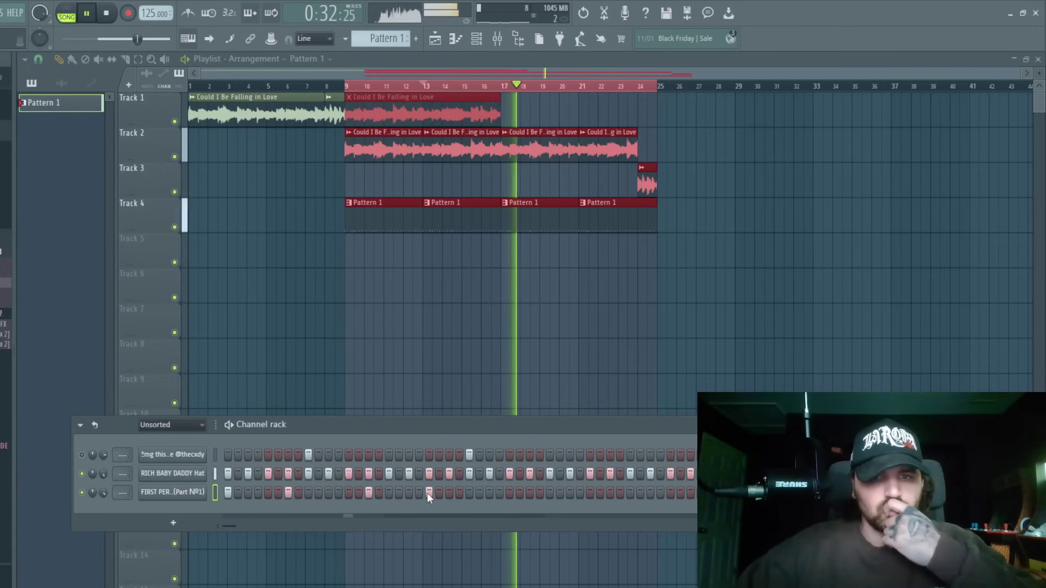
{"action": "left_click", "coordinate": [550, 492]}
{"action": "left_click", "coordinate": [609, 492]}
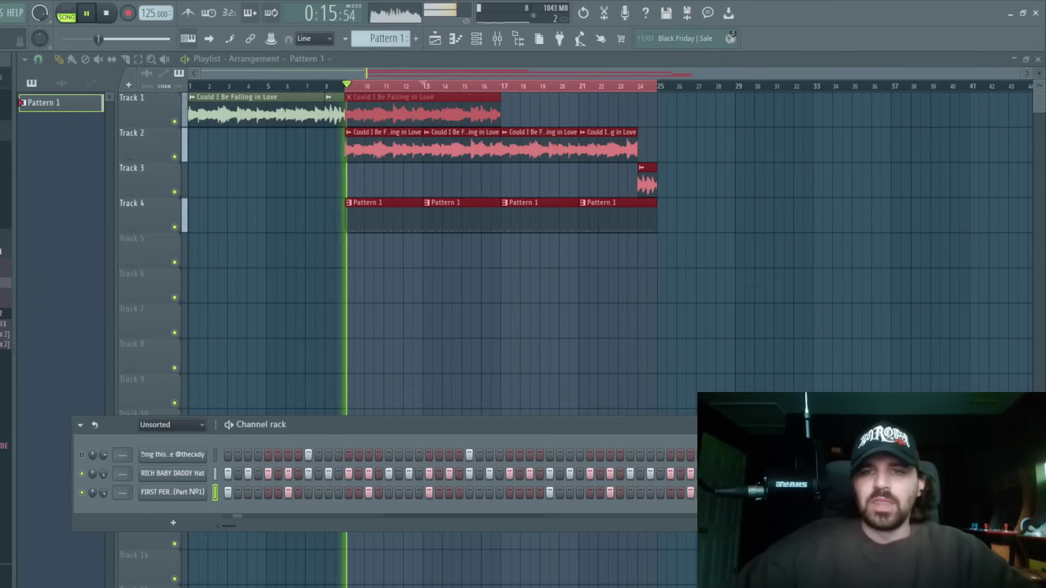
Replace the first channel's sample with another FIRST PER.. Part №1 sample and add a hit on step 41.
{"action": "key", "text": "space"}
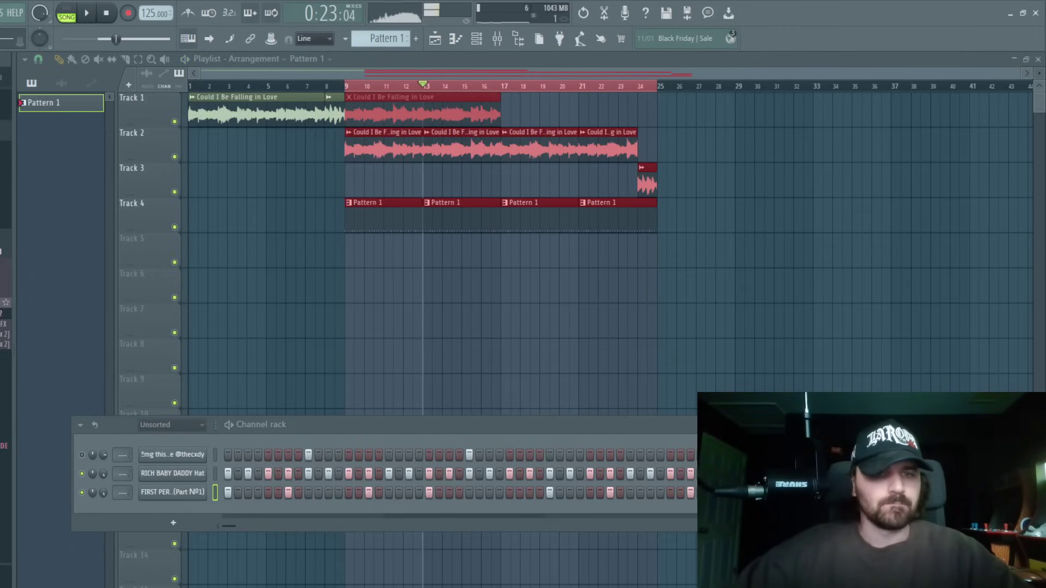
{"action": "left_click_drag", "start_coordinate": [146, 452], "coordinate": [147, 454]}
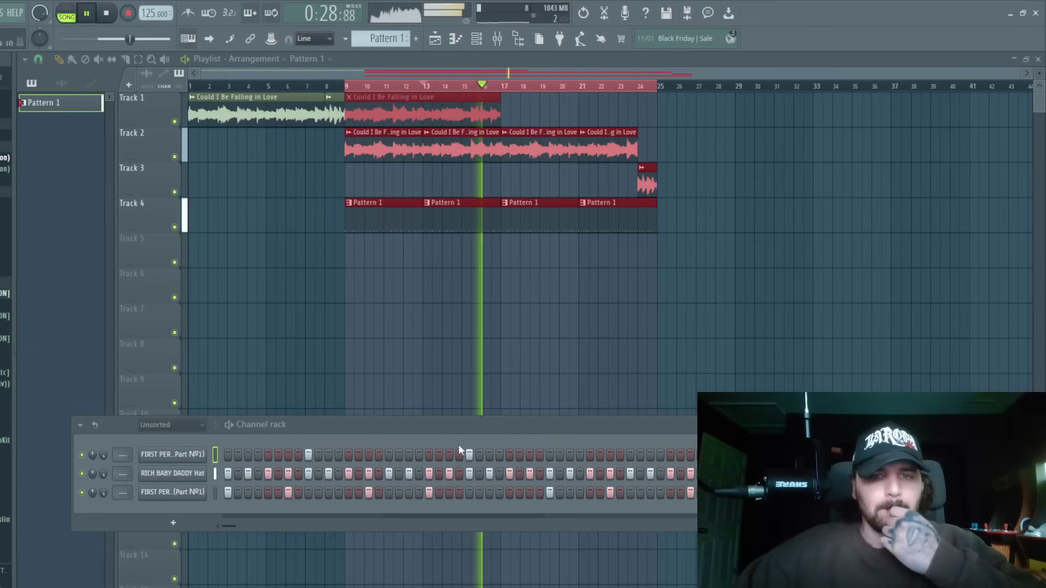
{"action": "left_click", "coordinate": [630, 454]}
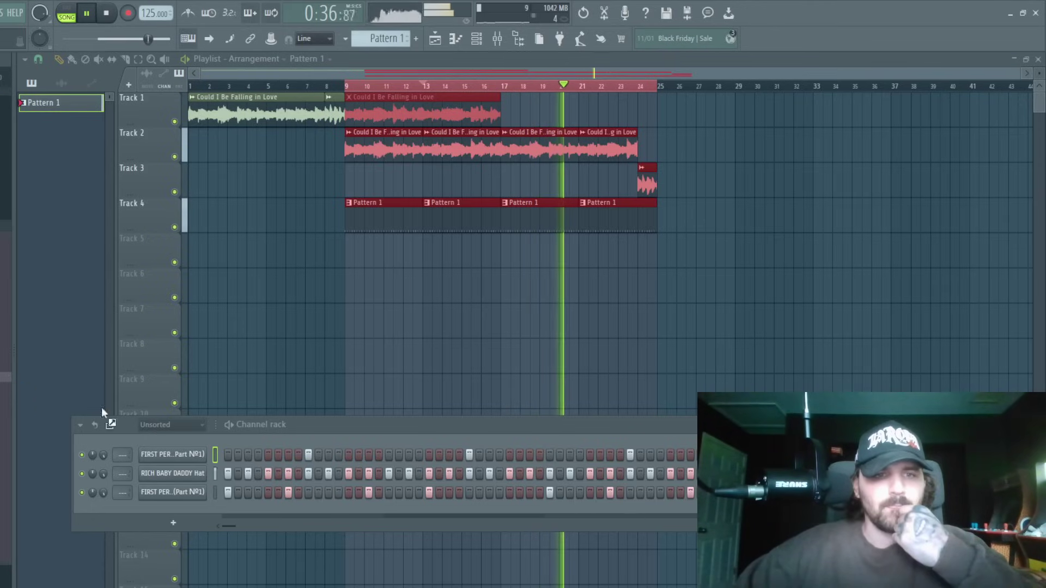
Try Rim - Bloc and Rim - Freestyle in the first channel, and shorten the loop selection to bars 9 to 13.
{"action": "left_click_drag", "start_coordinate": [102, 413], "coordinate": [146, 455]}
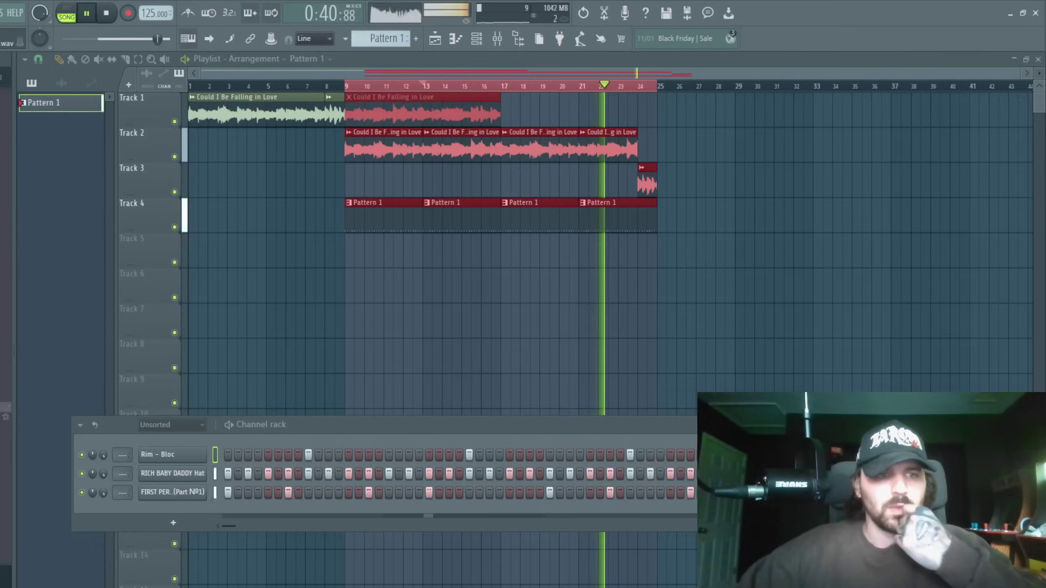
{"action": "left_click_drag", "start_coordinate": [183, 455], "coordinate": [181, 458]}
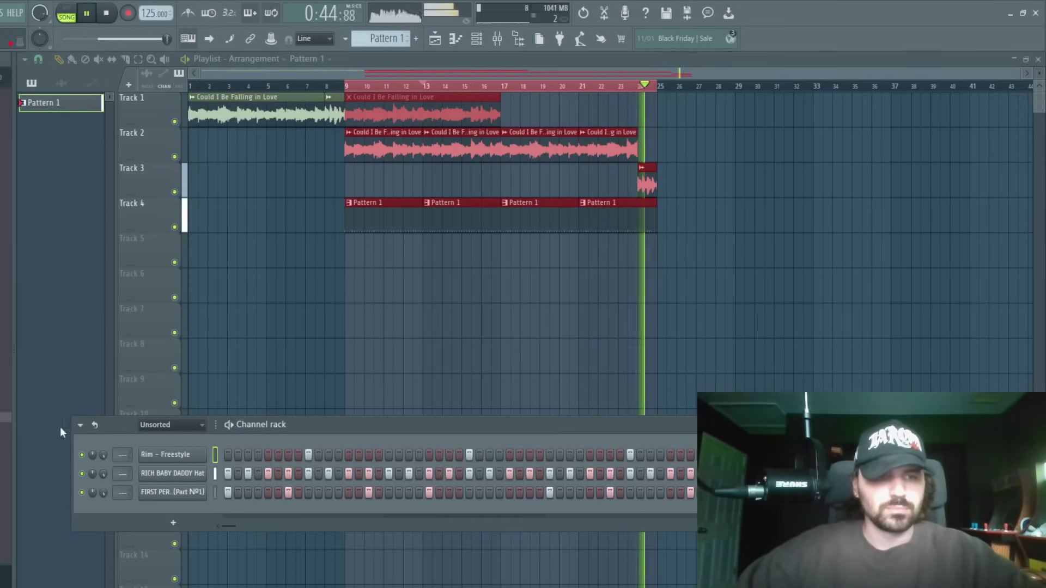
{"action": "left_click_drag", "start_coordinate": [658, 78], "coordinate": [431, 88]}
{"action": "left_click", "coordinate": [477, 39]}
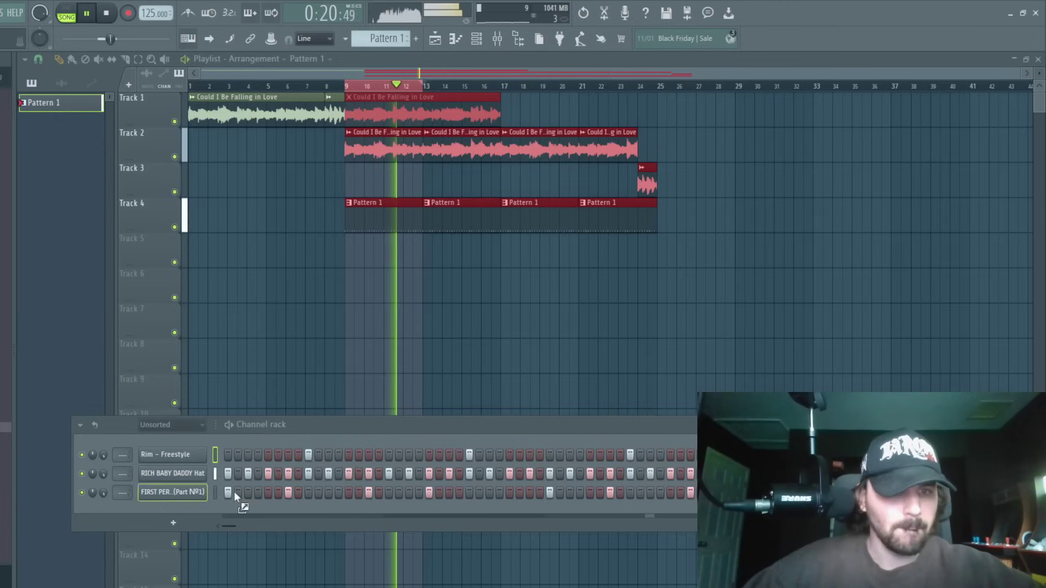
Deselect the playlist clips and swap the first channel's sample for Rim - Rack while the loop plays.
{"action": "left_click", "coordinate": [349, 400], "text": "ctrl"}
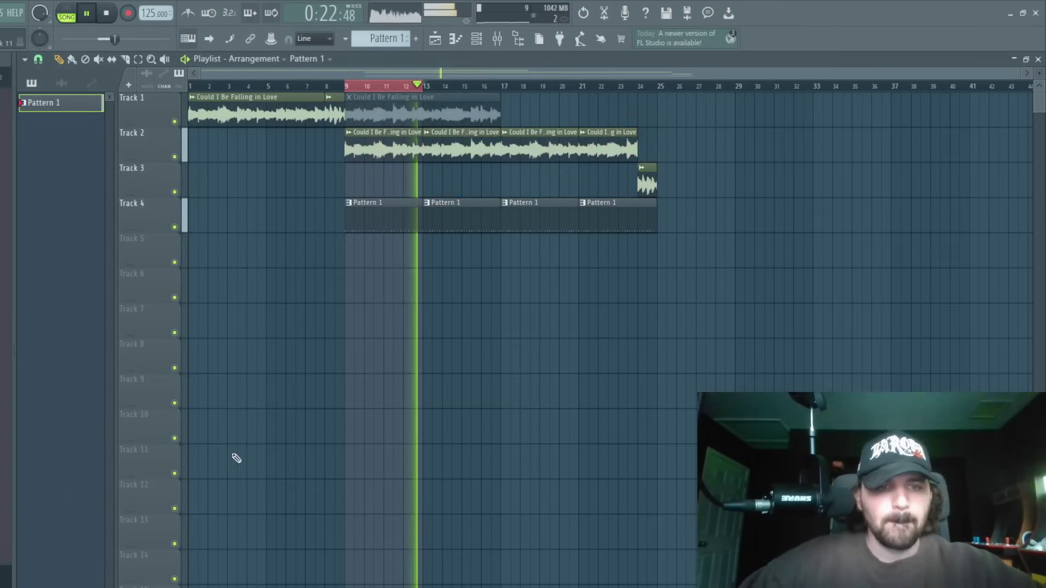
{"action": "left_click", "coordinate": [477, 39]}
{"action": "right_click", "coordinate": [173, 457]}
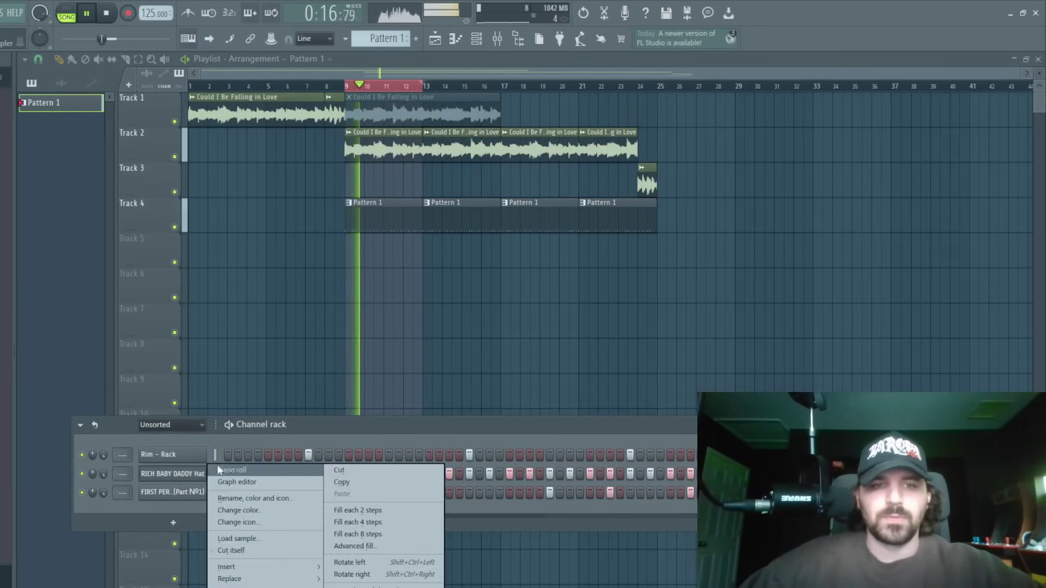
{"action": "left_click", "coordinate": [228, 455]}
{"action": "key", "text": "space"}
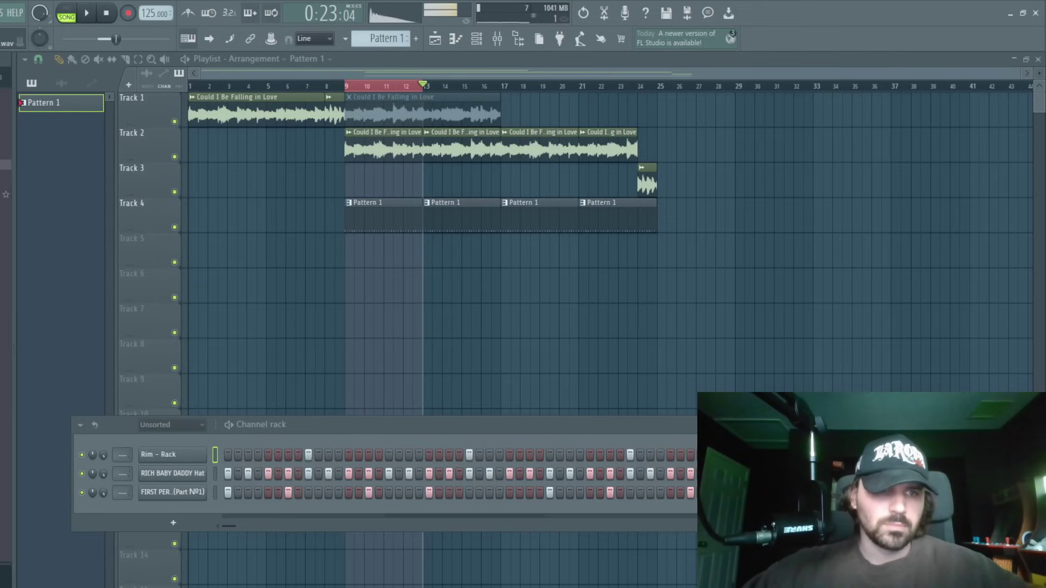
Add 808 - Transcend as a new channel and set it to cut itself.
{"action": "left_click_drag", "start_coordinate": [201, 501], "coordinate": [200, 505]}
{"action": "right_click", "coordinate": [197, 511]}
{"action": "left_click", "coordinate": [246, 550]}
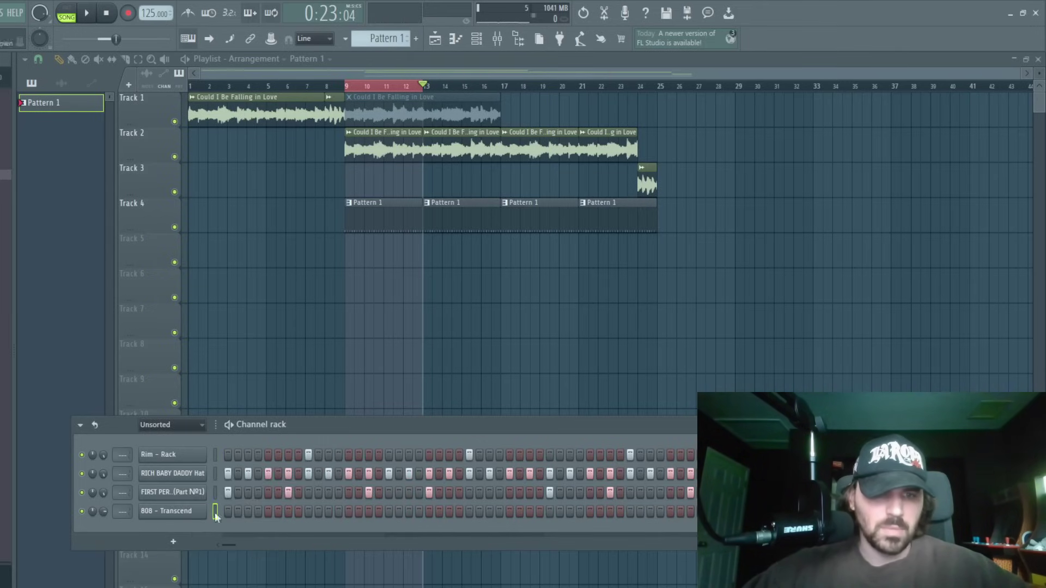
Open the 808 - Transcend channel in the piano roll and place a C7 note at the start of bar 1.
{"action": "right_click", "coordinate": [195, 511]}
{"action": "left_click", "coordinate": [233, 470]}
{"action": "key", "text": "space"}
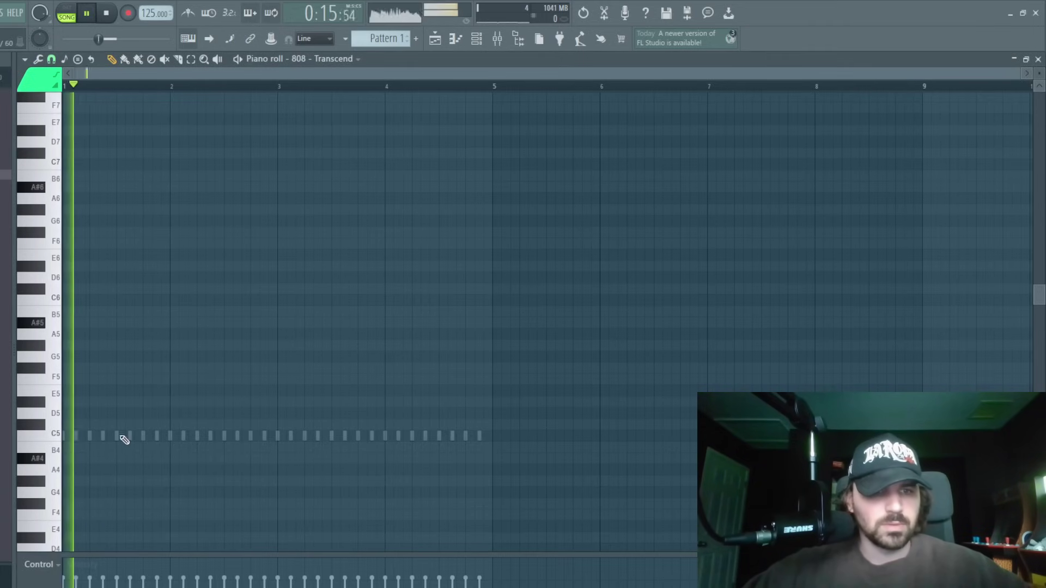
{"action": "key", "text": "space"}
{"action": "left_click", "coordinate": [29, 157]}
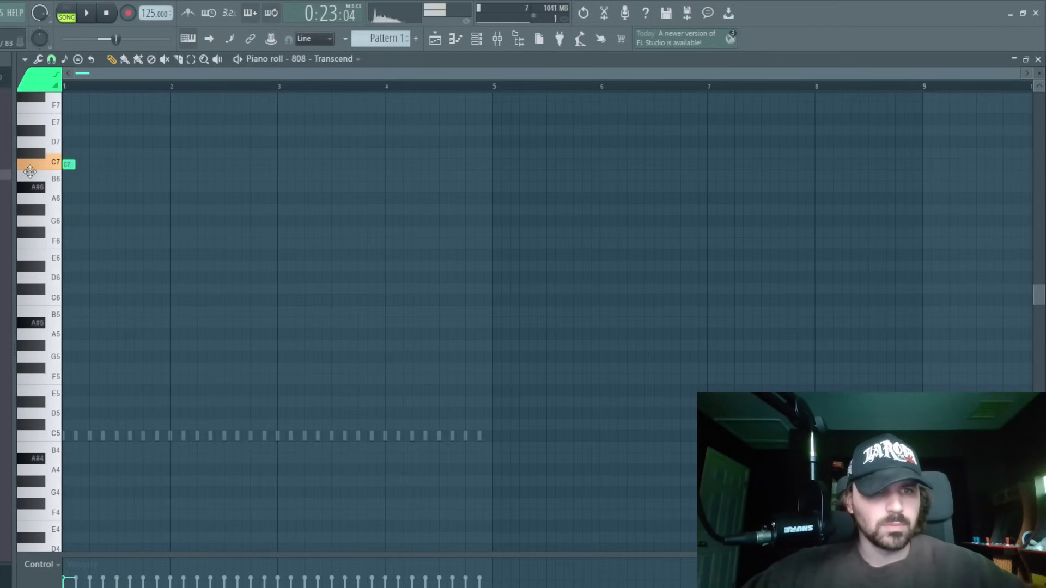
Raise the 808 note at the start of bar 1 to C#7 and add three more C#7 notes across bars 1 and 2.
{"action": "key", "text": "space"}
{"action": "left_click_drag", "start_coordinate": [30, 171], "coordinate": [28, 157]}
{"action": "key", "text": "space"}
{"action": "key", "text": "space"}
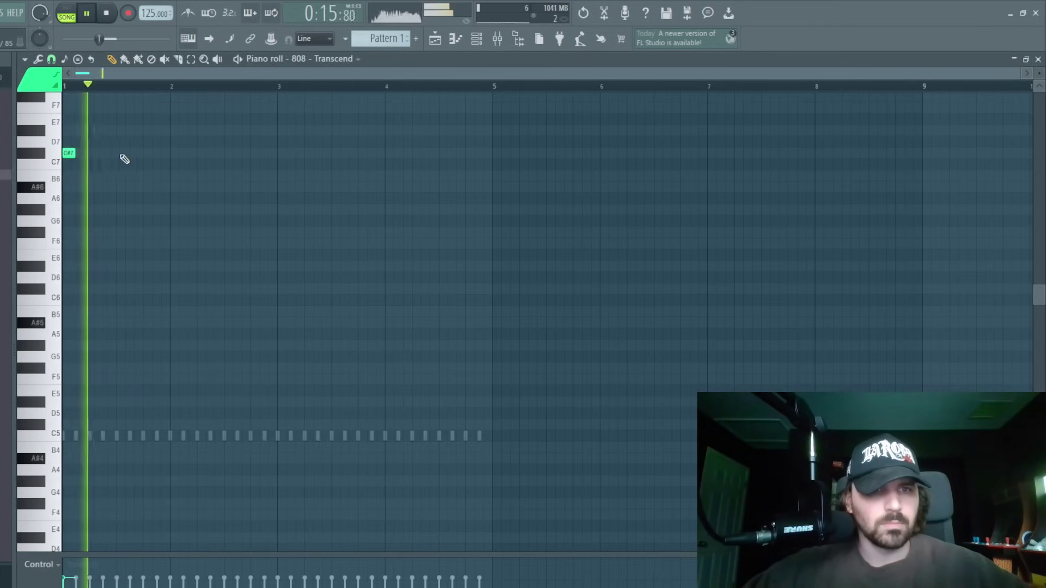
{"action": "left_click", "coordinate": [109, 153]}
{"action": "left_click", "coordinate": [158, 153]}
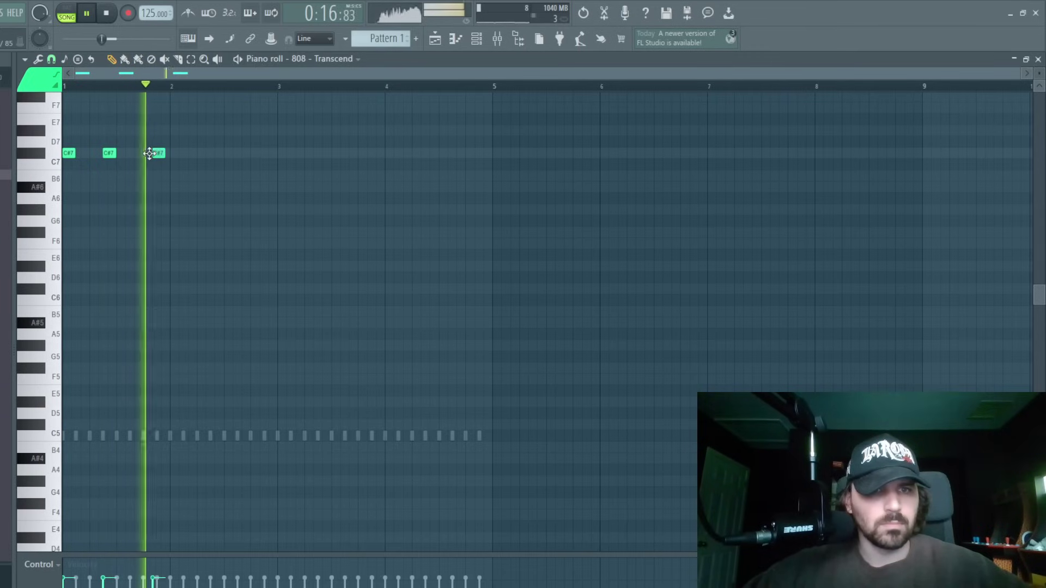
{"action": "left_click_drag", "start_coordinate": [149, 153], "coordinate": [154, 153]}
{"action": "left_click", "coordinate": [200, 153]}
Add five C7 notes to the 808 part across bars 3 and 4, starting at bar 3.
{"action": "left_click", "coordinate": [276, 164]}
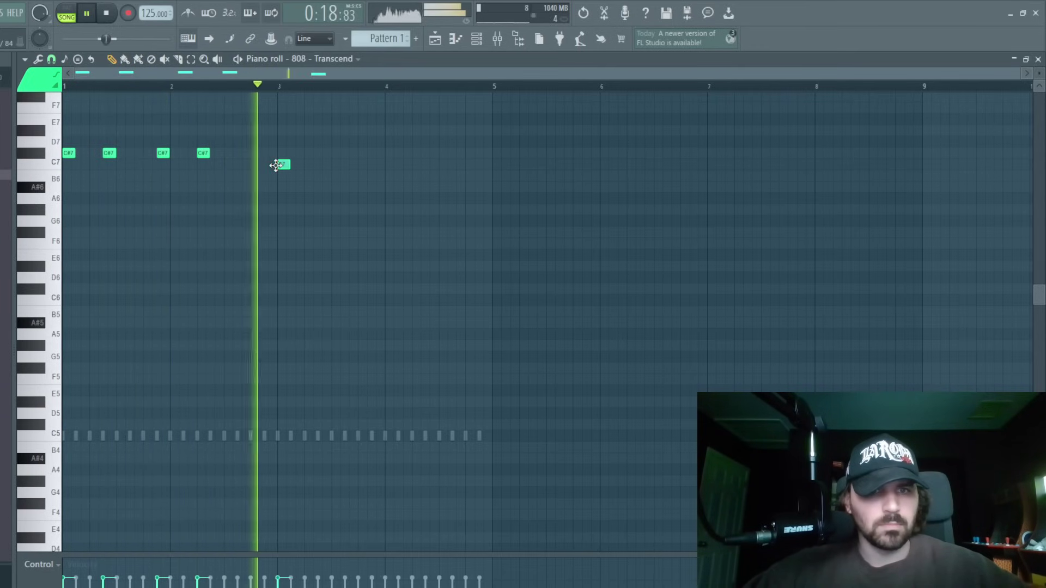
{"action": "left_click", "coordinate": [322, 164]}
{"action": "left_click", "coordinate": [372, 165]}
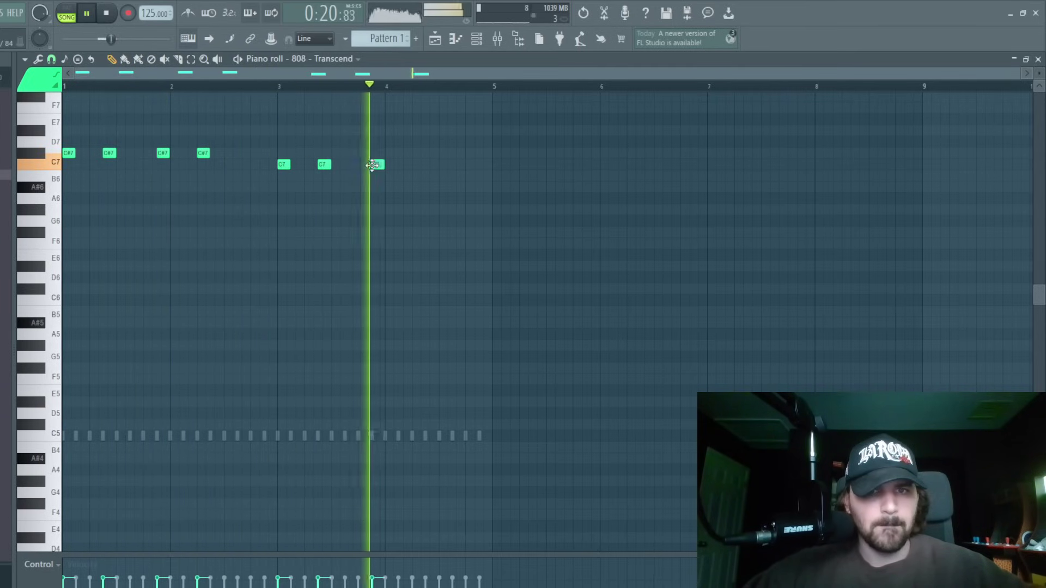
{"action": "left_click", "coordinate": [416, 164]}
{"action": "left_click", "coordinate": [463, 165]}
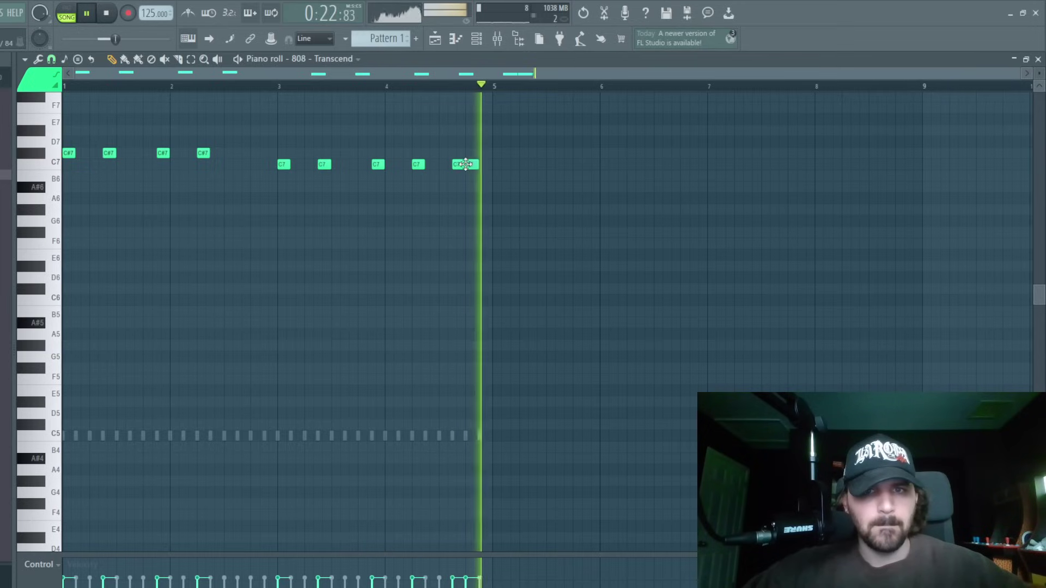
Transpose all the 808 notes down two octaves, deselect them and close the piano roll.
{"action": "key", "text": "ctrl+a"}
{"action": "key", "text": "ctrl+Down"}
{"action": "key", "text": "ctrl+Down"}
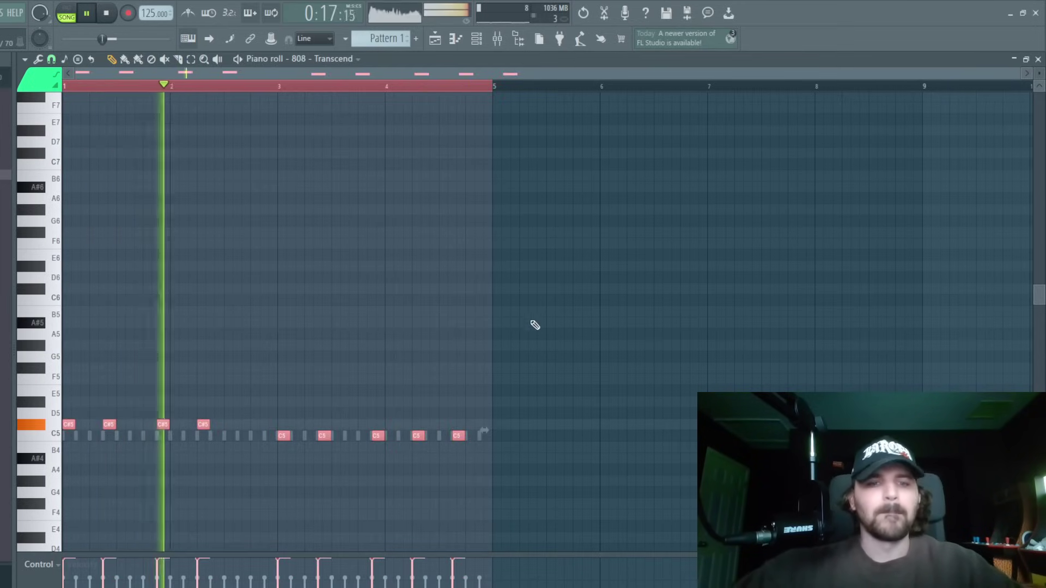
{"action": "key", "text": "ctrl+d"}
{"action": "key", "text": "Escape"}
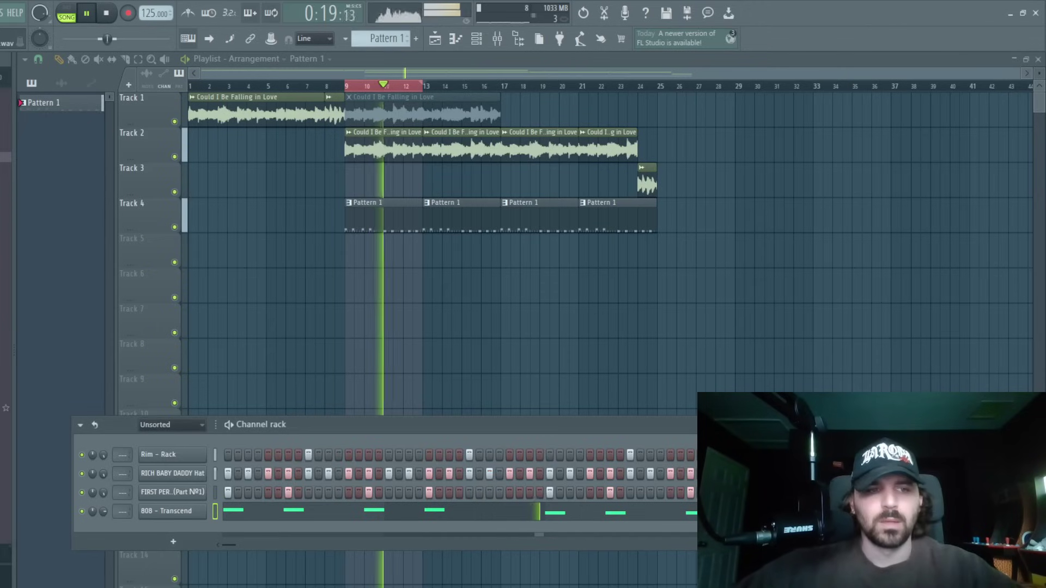
Open the 808 channel's 808 - Zayten sample in Newtone and examine its pitch.
{"action": "left_click", "coordinate": [186, 512]}
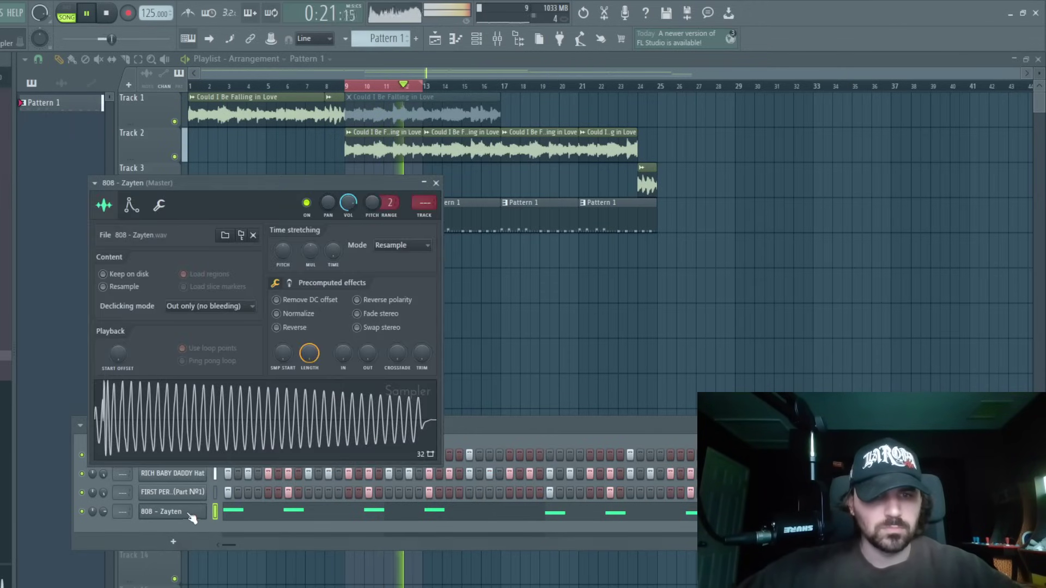
{"action": "right_click", "coordinate": [238, 429]}
{"action": "left_click", "coordinate": [274, 495]}
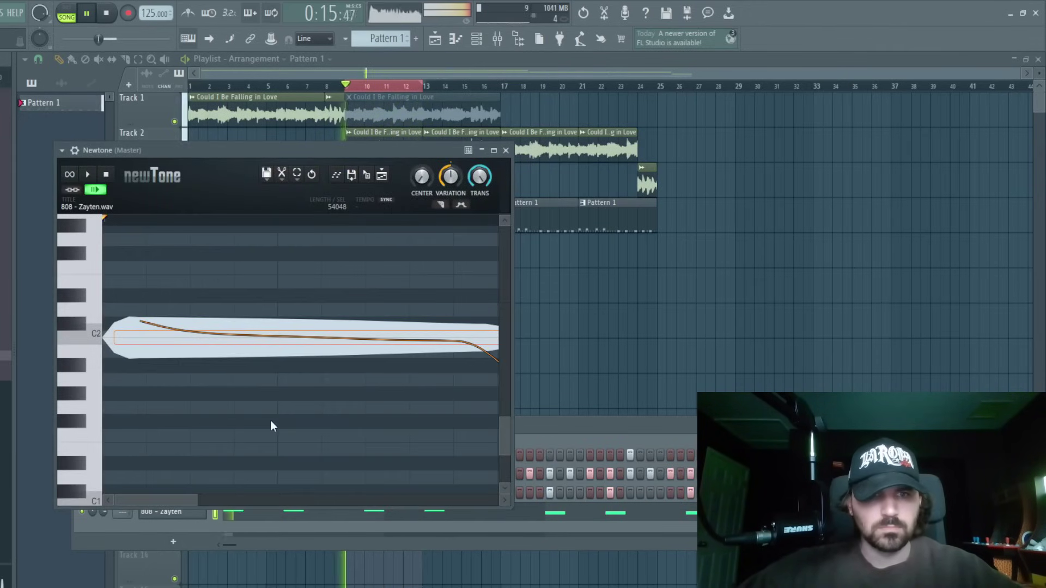
{"action": "left_click", "coordinate": [341, 543]}
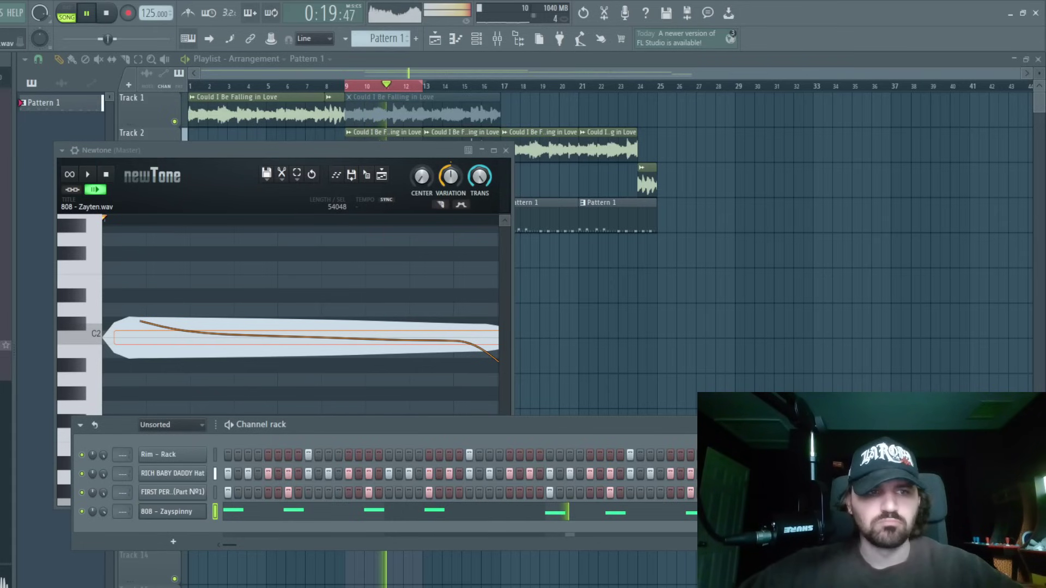
Audition 808 - Zay Spinz, 808 - Zay Boosted and 808 - WRLD On Drugs in the 808 channel, and settle on 808 - Wheezy.
{"action": "left_click", "coordinate": [174, 511]}
{"action": "scroll", "coordinate": [168, 447], "scroll_direction": "up", "scroll_amount": 1}
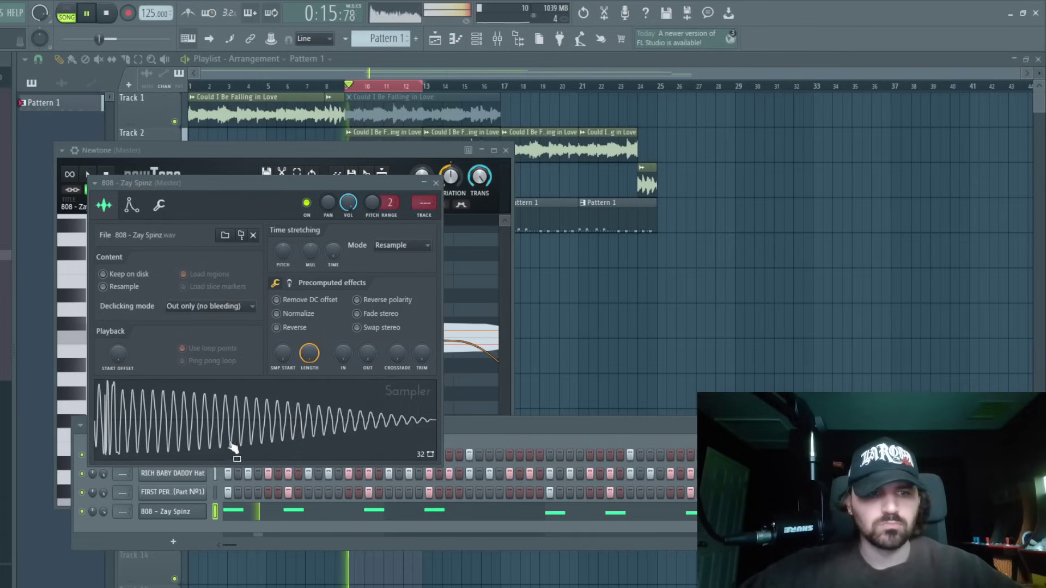
{"action": "left_click_drag", "start_coordinate": [234, 448], "coordinate": [194, 462]}
{"action": "left_click", "coordinate": [103, 513]}
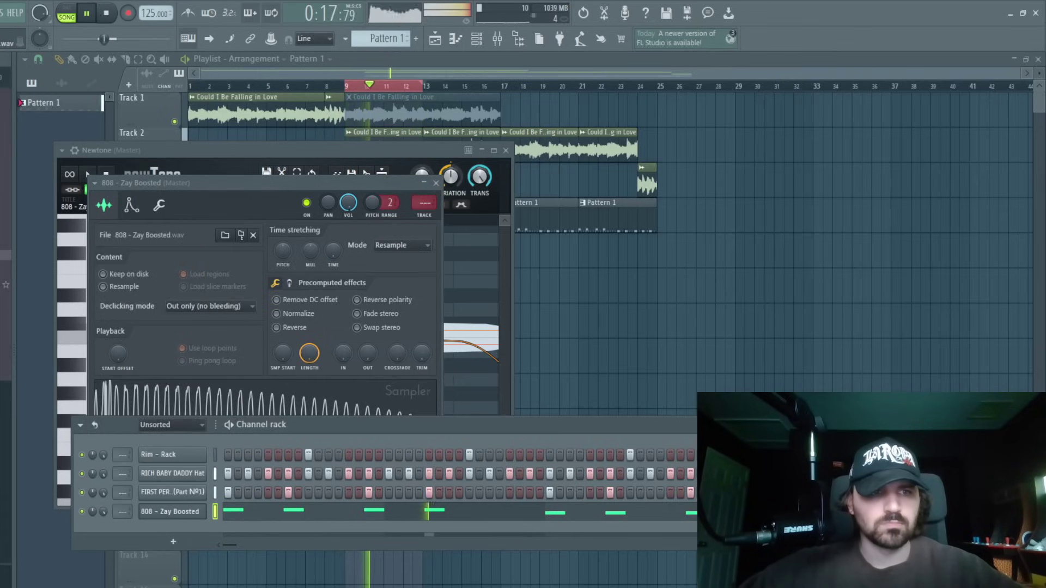
{"action": "left_click_drag", "start_coordinate": [251, 388], "coordinate": [248, 387]}
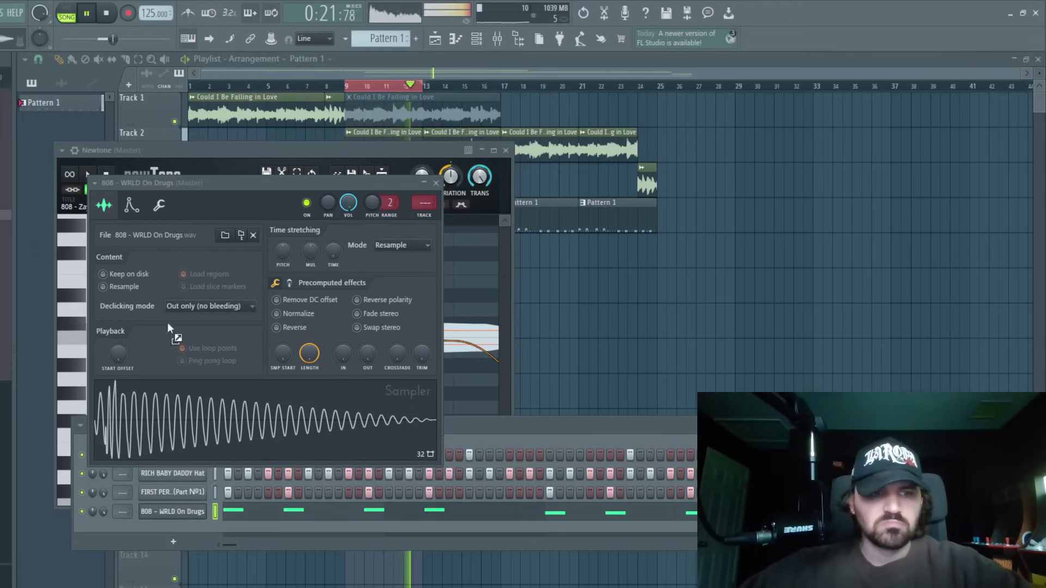
{"action": "left_click_drag", "start_coordinate": [168, 325], "coordinate": [286, 426]}
{"action": "left_click_drag", "start_coordinate": [213, 341], "coordinate": [231, 419]}
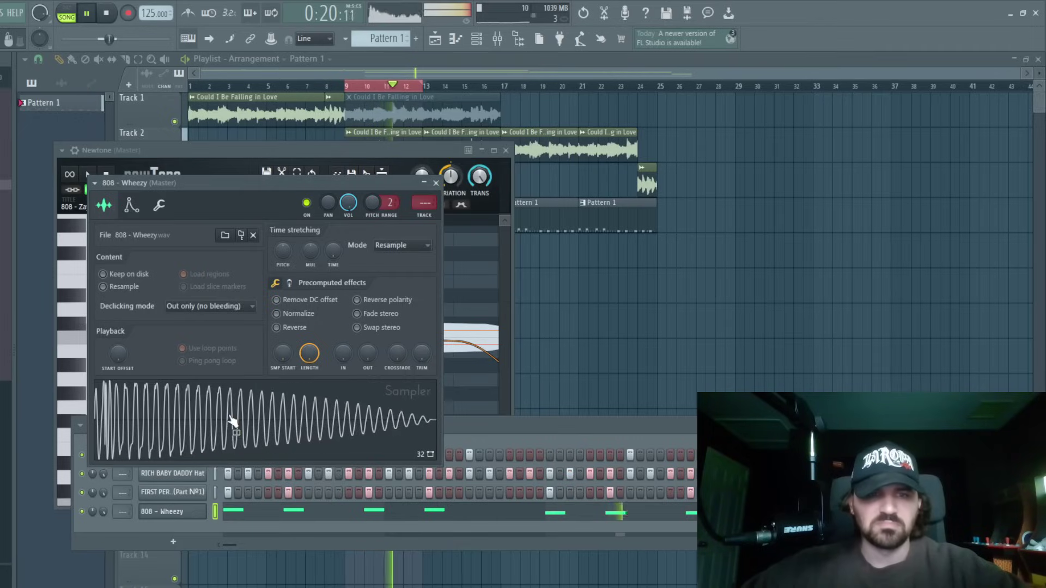
{"action": "left_click", "coordinate": [436, 183]}
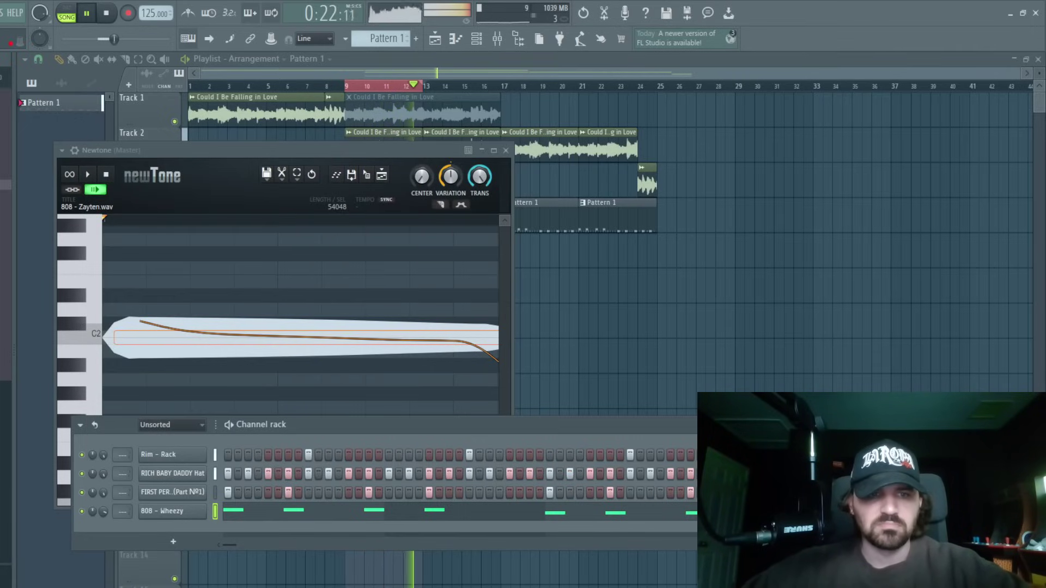
Open the RICH BABY DADDY Hat channel in the piano roll and fill beat 2 of bar 2 with a fast C5 hat roll.
{"action": "right_click", "coordinate": [158, 472]}
{"action": "left_click", "coordinate": [243, 474]}
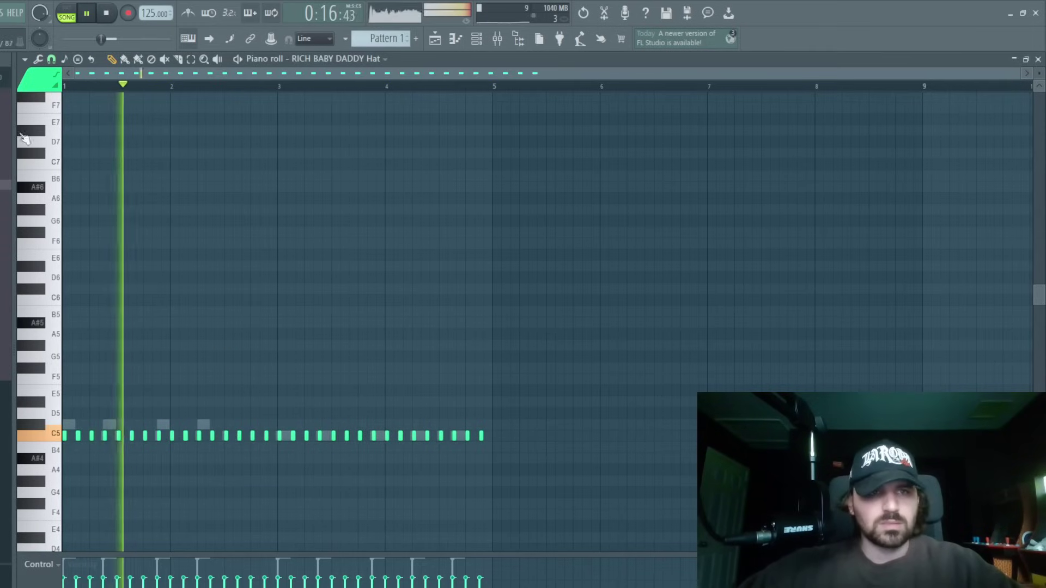
{"action": "left_click", "coordinate": [204, 435]}
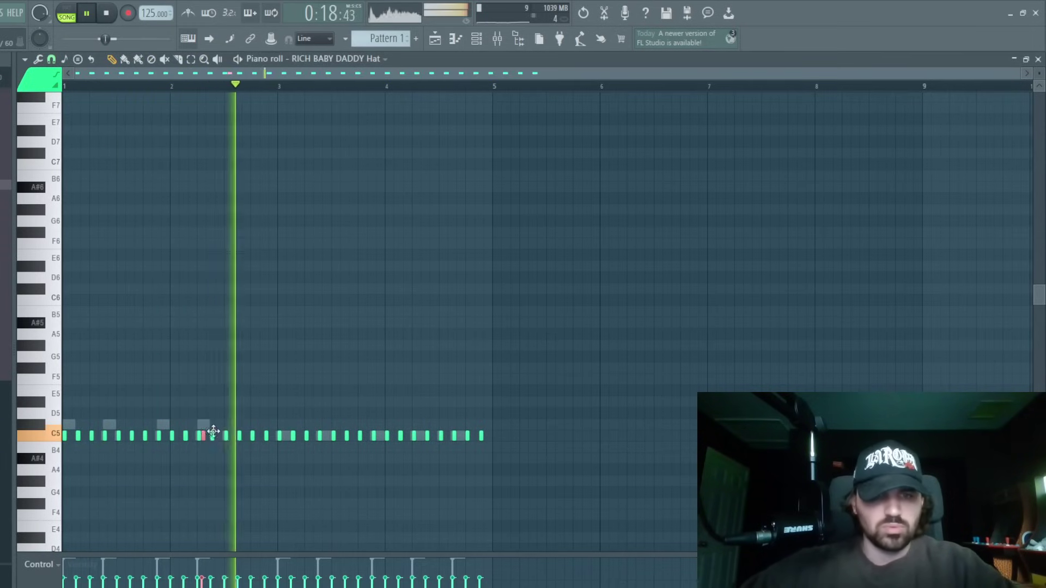
{"action": "left_click", "coordinate": [209, 436]}
{"action": "left_click", "coordinate": [217, 437]}
{"action": "left_click", "coordinate": [222, 437]}
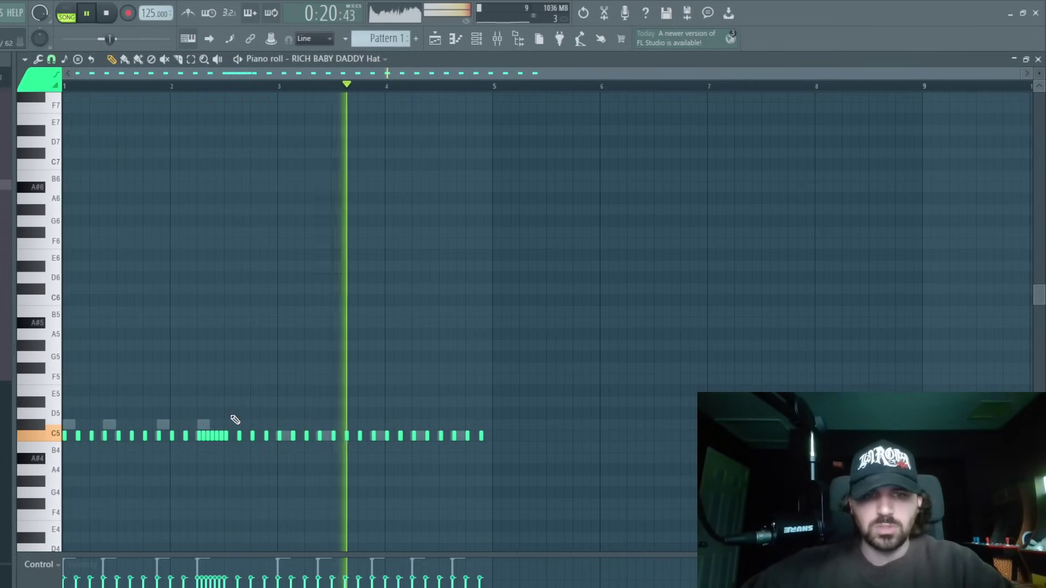
Try closer-spaced hats right after the bar 2 roll, and put the single straight hat back in their place.
{"action": "left_click_drag", "start_coordinate": [239, 439], "coordinate": [232, 443]}
{"action": "left_click", "coordinate": [242, 435]}
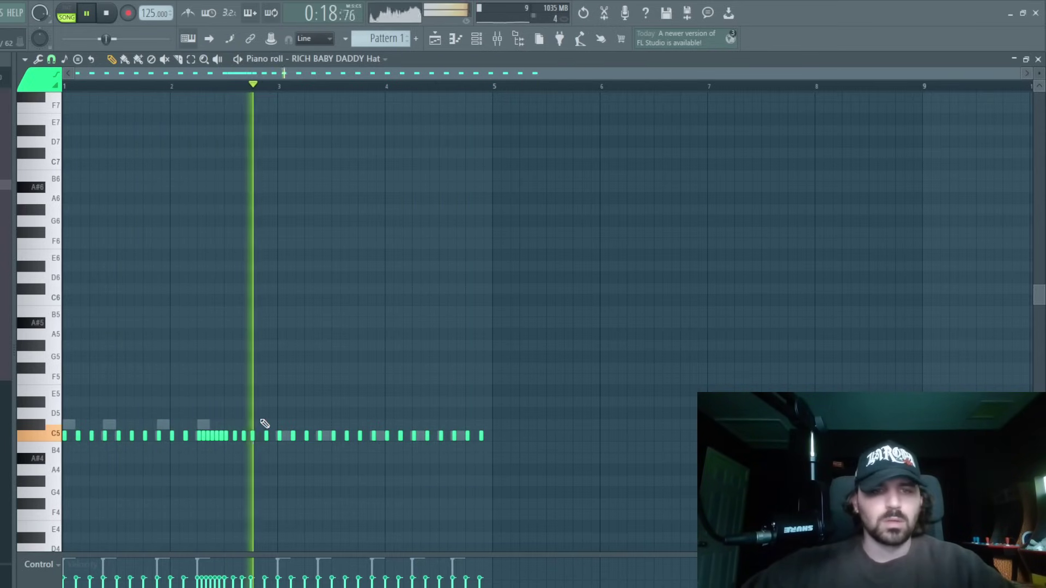
{"action": "scroll", "coordinate": [259, 125], "scroll_direction": "up", "scroll_amount": 3}
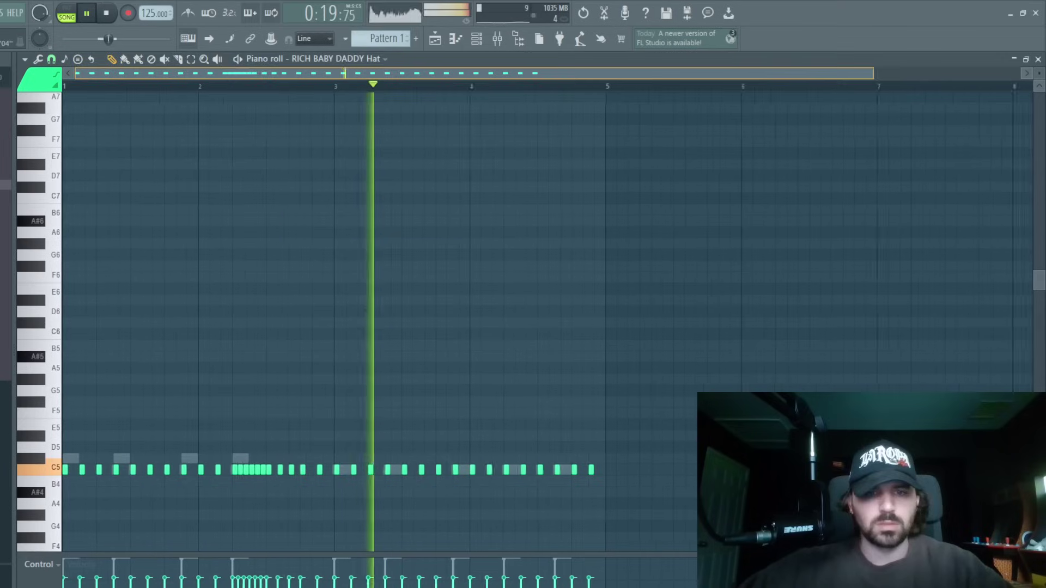
{"action": "right_click", "coordinate": [304, 469]}
{"action": "right_click", "coordinate": [293, 469]}
{"action": "left_click", "coordinate": [298, 469]}
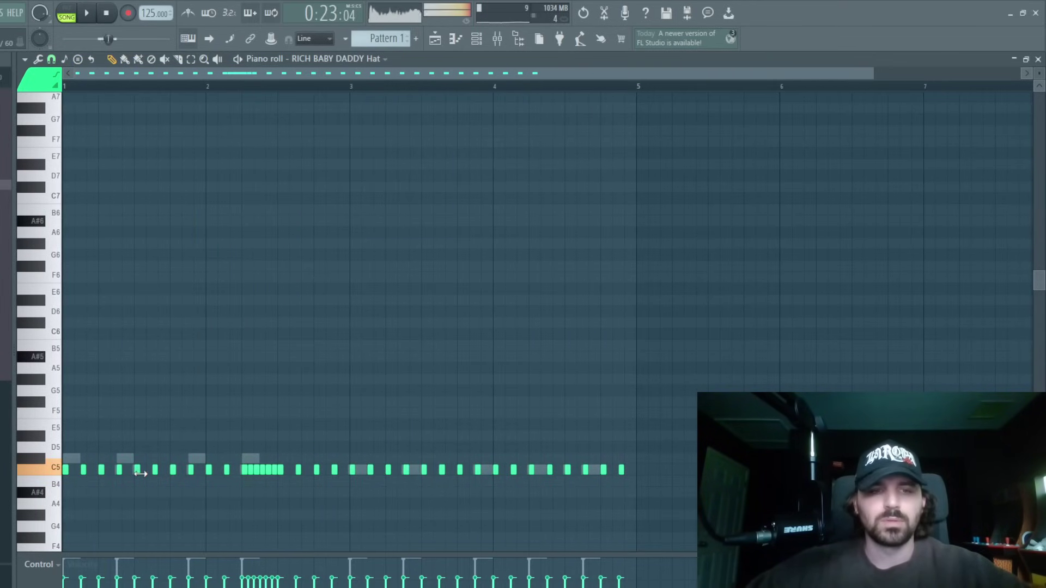
Respace the C5 hats as triplets around the second 808 note in bar 1 and at the end of bar 2.
{"action": "left_click", "coordinate": [143, 472]}
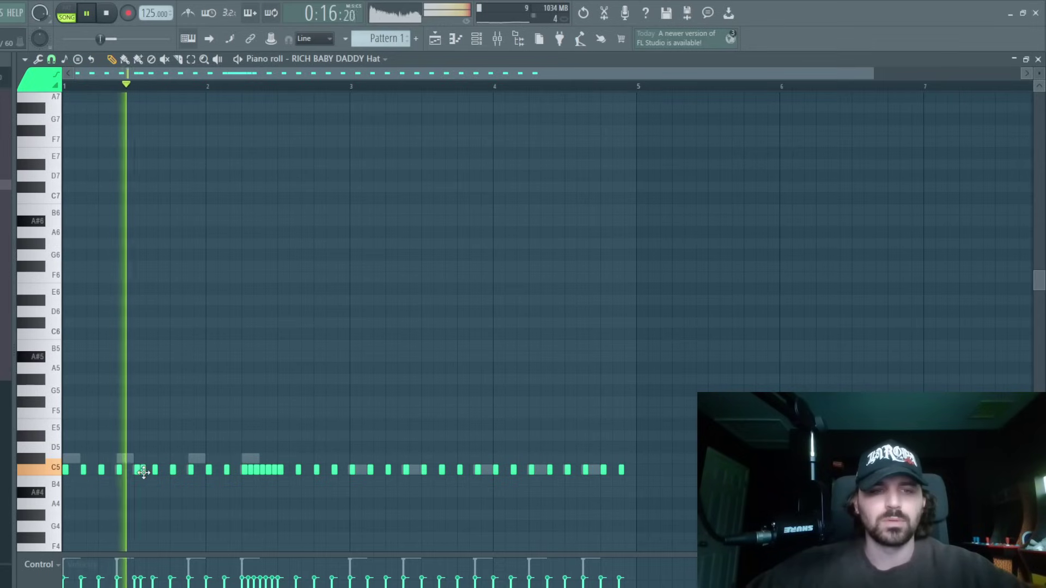
{"action": "right_click", "coordinate": [143, 472]}
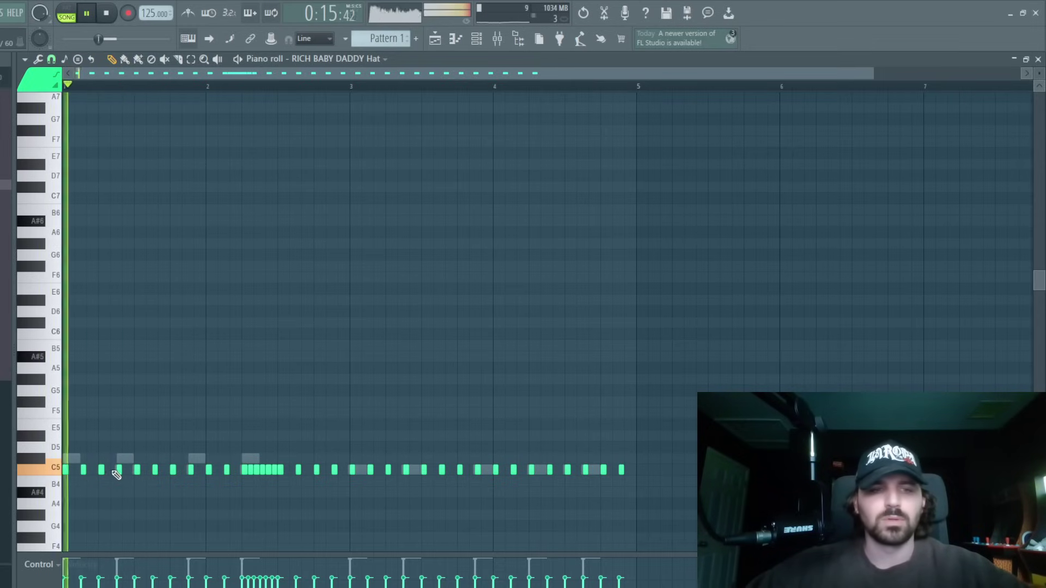
{"action": "left_click", "coordinate": [113, 472]}
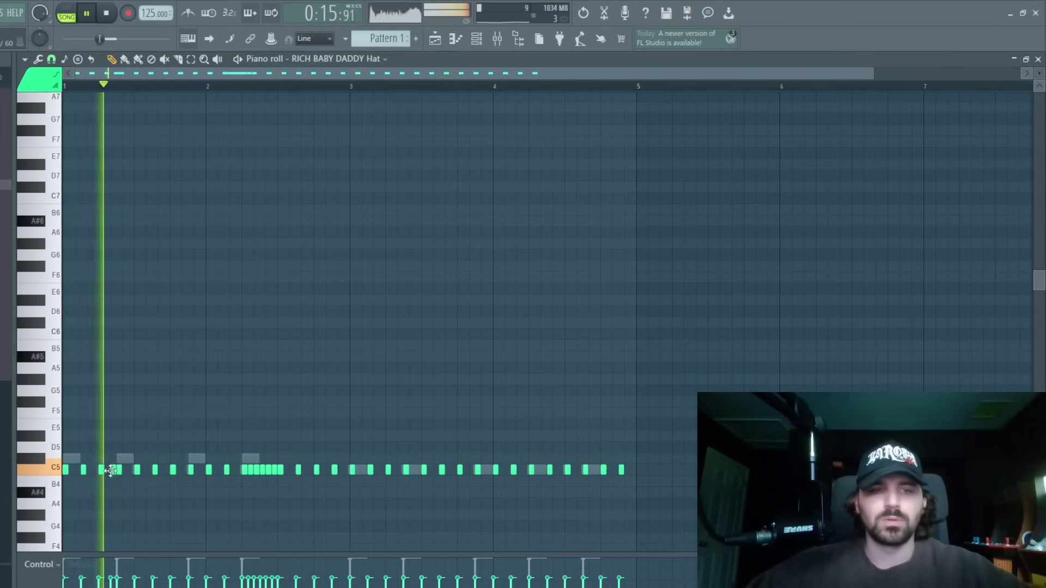
{"action": "right_click", "coordinate": [120, 472]}
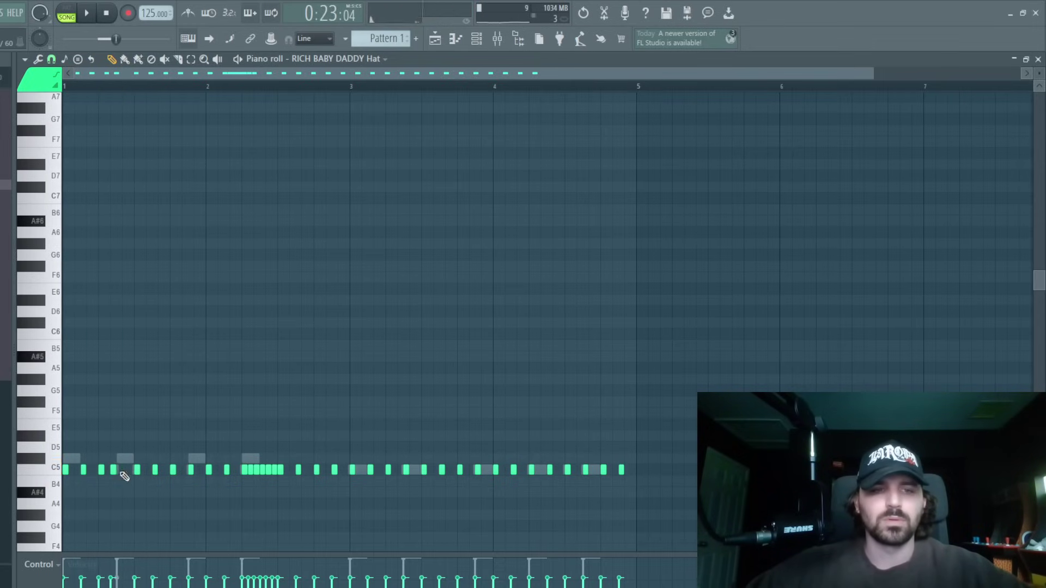
{"action": "key", "text": "space"}
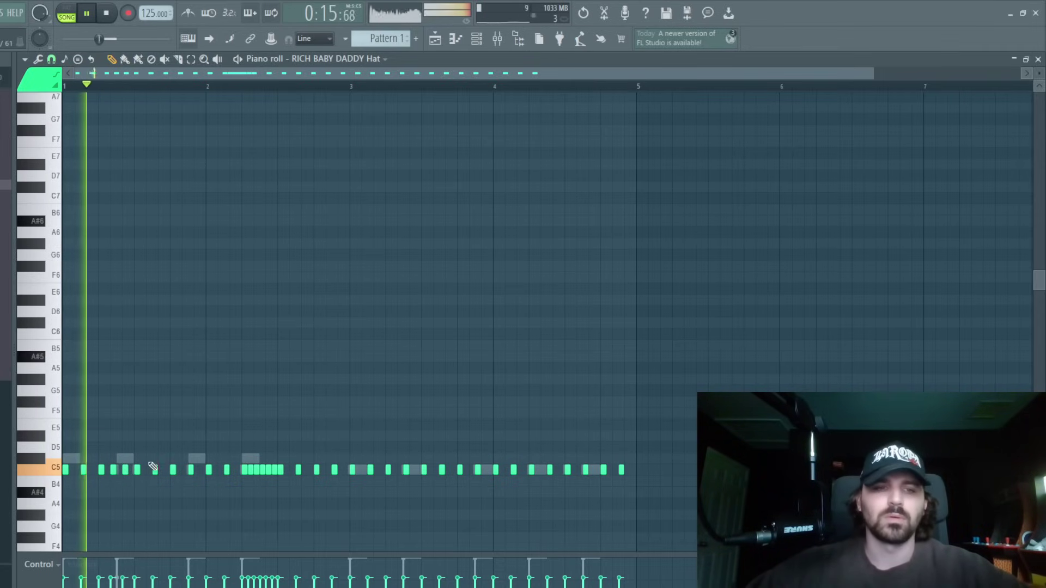
{"action": "left_click", "coordinate": [146, 472]}
{"action": "right_click", "coordinate": [146, 472]}
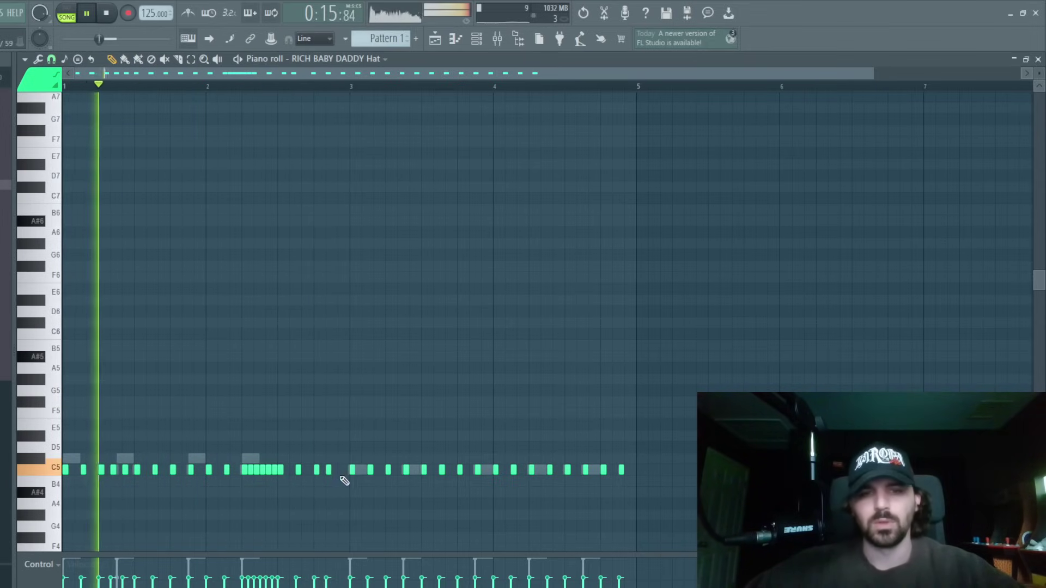
{"action": "left_click", "coordinate": [343, 469]}
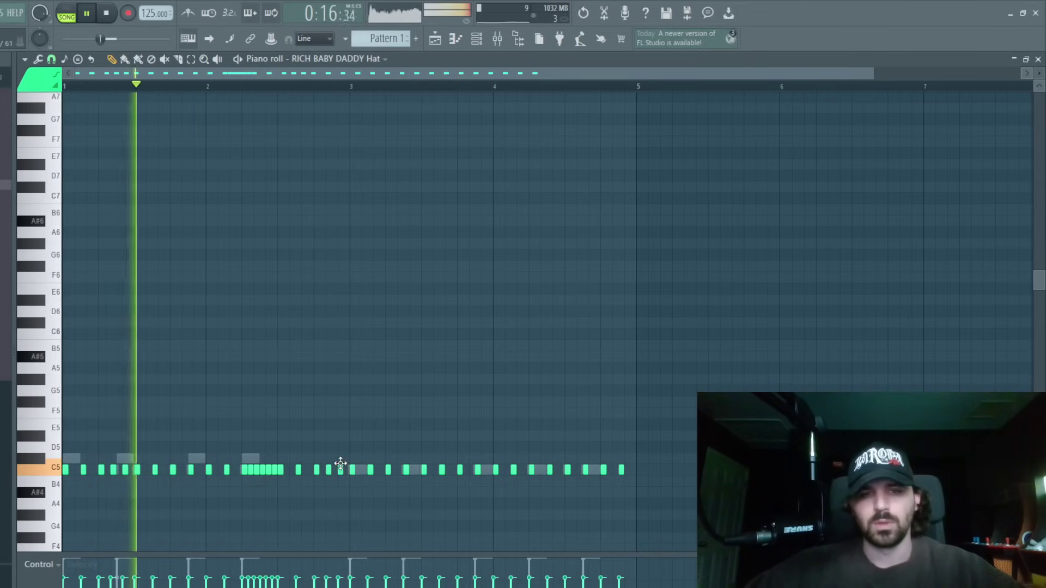
Replace the hats in bars 3 and 4 with a copy of the hats in bars 1 and 2.
{"action": "key", "text": "ctrl+l"}
{"action": "left_click_drag", "start_coordinate": [356, 460], "coordinate": [708, 516]}
{"action": "key", "text": "Delete"}
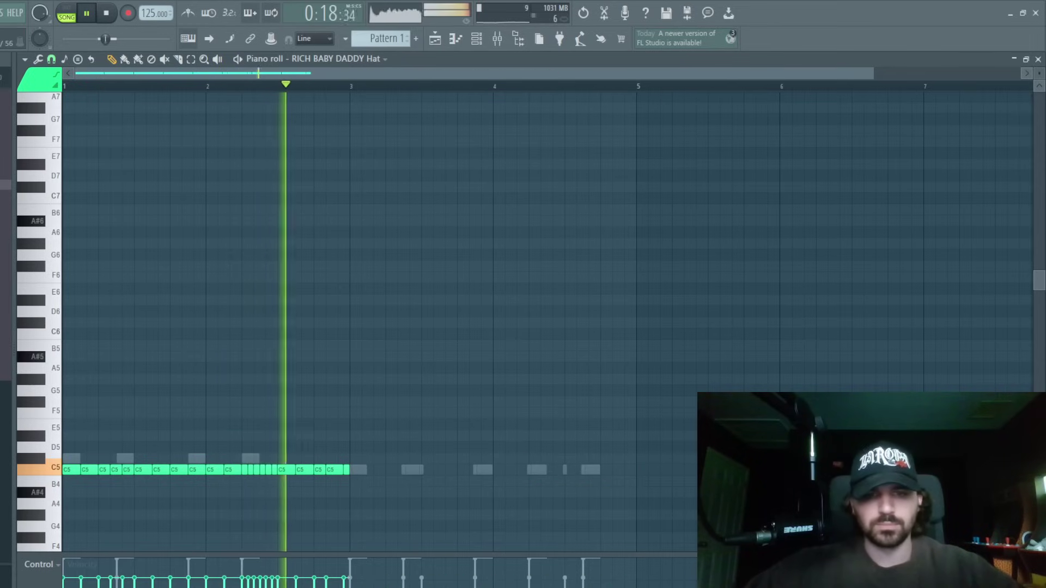
{"action": "key", "text": "ctrl+b"}
{"action": "key", "text": "ctrl+d"}
{"action": "key", "text": "ctrl+z"}
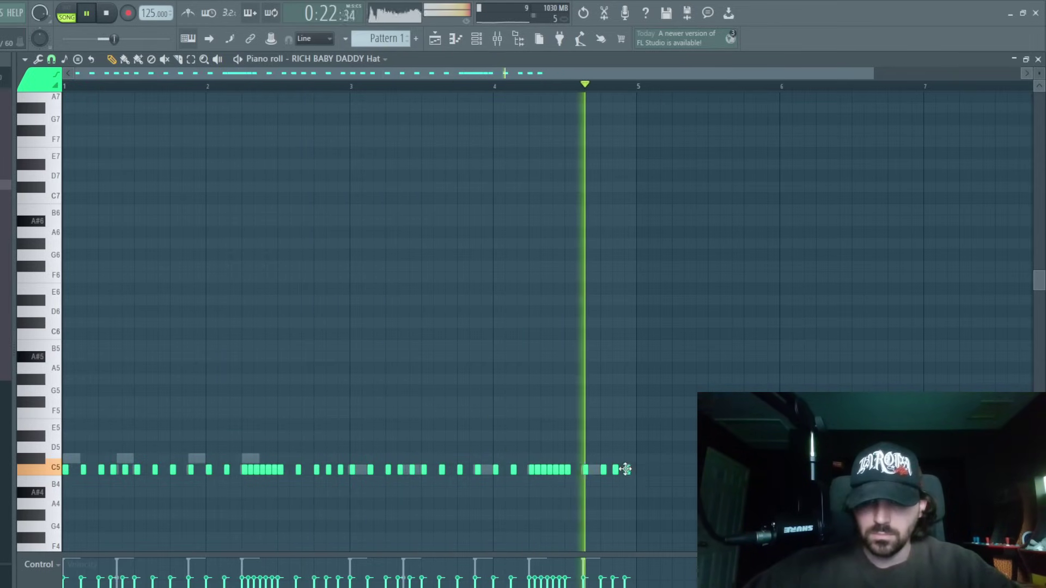
Replace the two triplet hats around the second 808 note in bar 1 with one straight C5 hat.
{"action": "scroll", "coordinate": [237, 339], "scroll_direction": "up", "scroll_amount": 2}
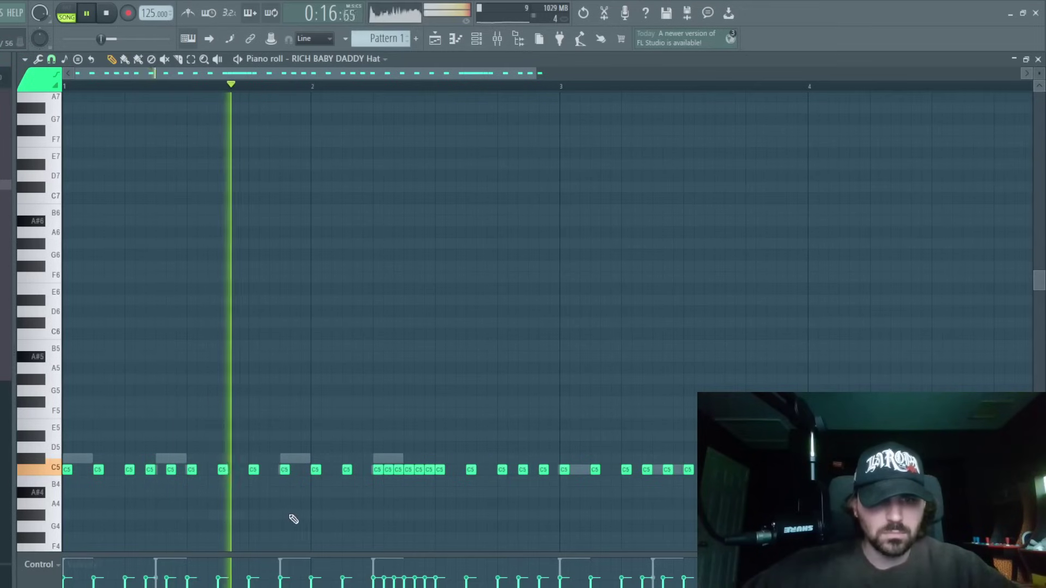
{"action": "right_click", "coordinate": [150, 469]}
{"action": "right_click", "coordinate": [171, 469]}
{"action": "left_click", "coordinate": [160, 469]}
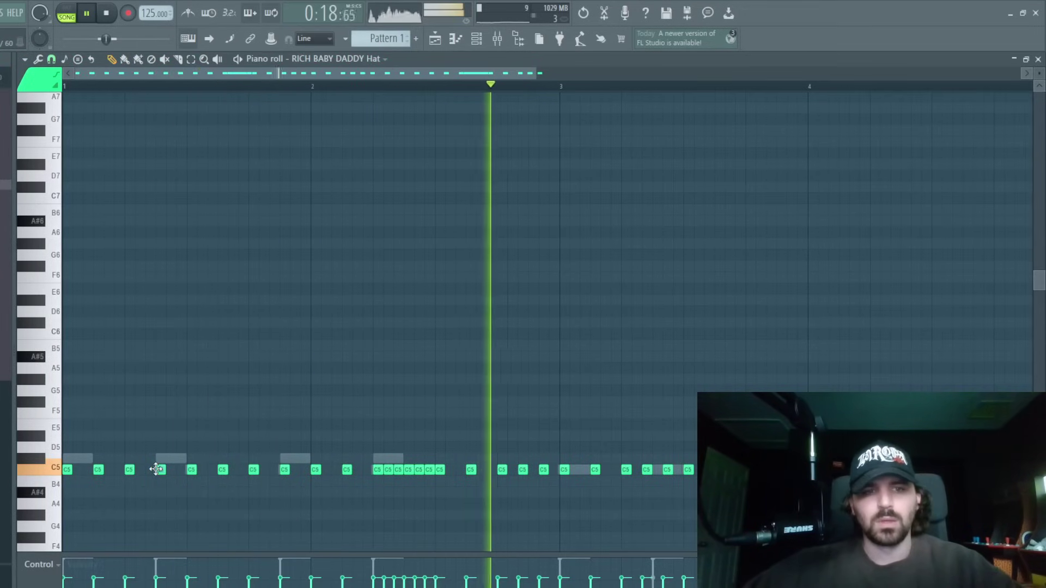
Add a short D#5 hat roll in bar 1 leading into the second 808 note, and remove the C5 hats beneath it.
{"action": "left_click", "coordinate": [129, 435]}
{"action": "left_click_drag", "start_coordinate": [160, 442], "coordinate": [122, 428]}
{"action": "key", "text": "ctrl+b"}
{"action": "key", "text": "ctrl+b"}
{"action": "key", "text": "ctrl+b"}
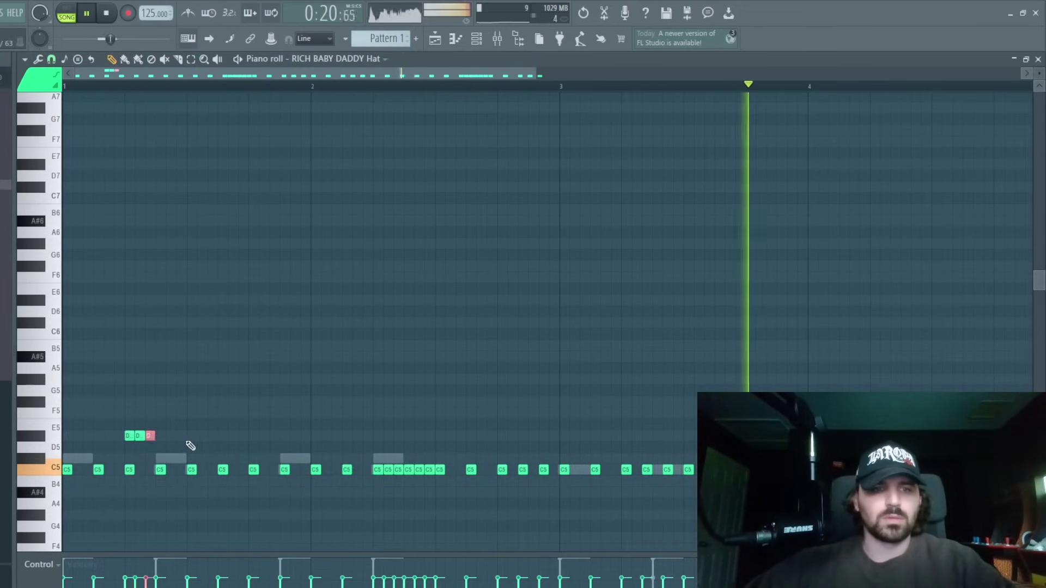
{"action": "left_click_drag", "start_coordinate": [192, 446], "coordinate": [122, 406]}
{"action": "left_click", "coordinate": [154, 410], "text": "ctrl"}
{"action": "right_click", "coordinate": [131, 470]}
{"action": "right_click", "coordinate": [161, 469]}
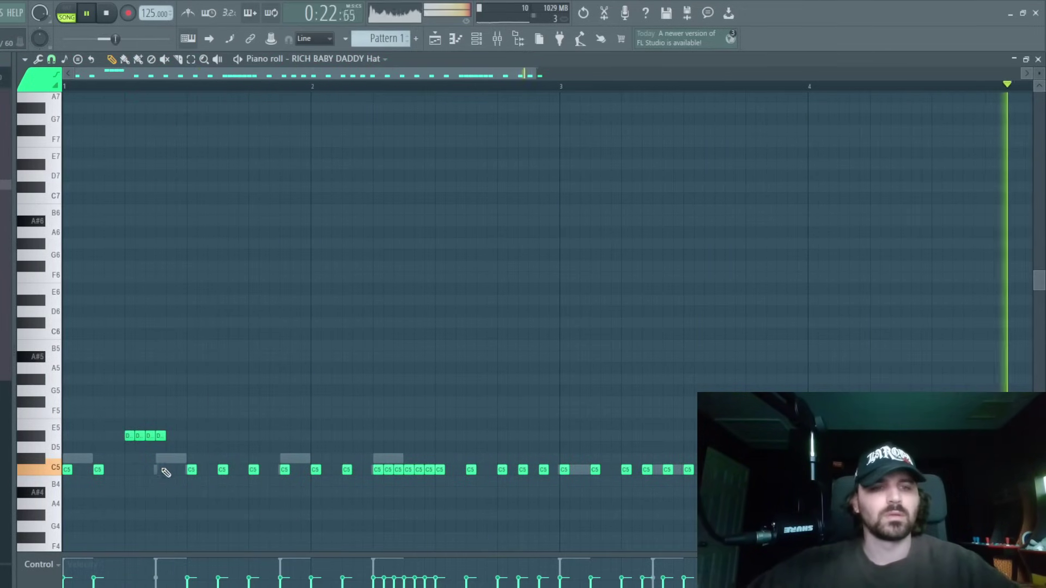
{"action": "mouse_move", "coordinate": [169, 453]}
{"action": "left_mouse_down"}
{"action": "mouse_move", "coordinate": [124, 424]}
{"action": "mouse_move", "coordinate": [160, 469]}
{"action": "left_mouse_up"}
{"action": "left_click", "coordinate": [200, 445], "text": "ctrl"}
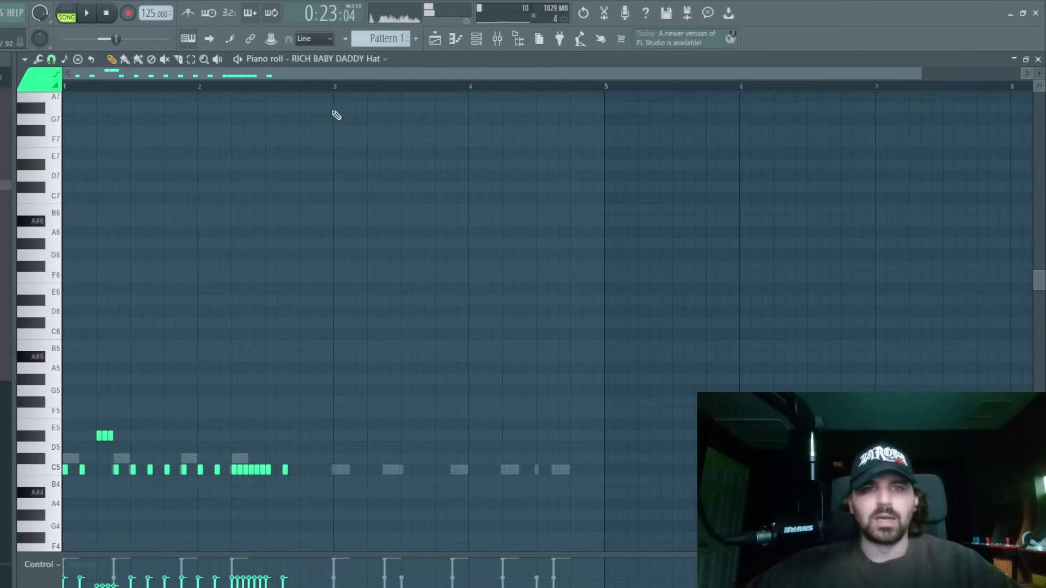
Copy the hats of bars 1 and 2 into bars 3 and 4, and finish bar 2 with evenly spaced C5 hats at 1/4 beat snap.
{"action": "key", "text": "ctrl+a"}
{"action": "key", "text": "ctrl+b"}
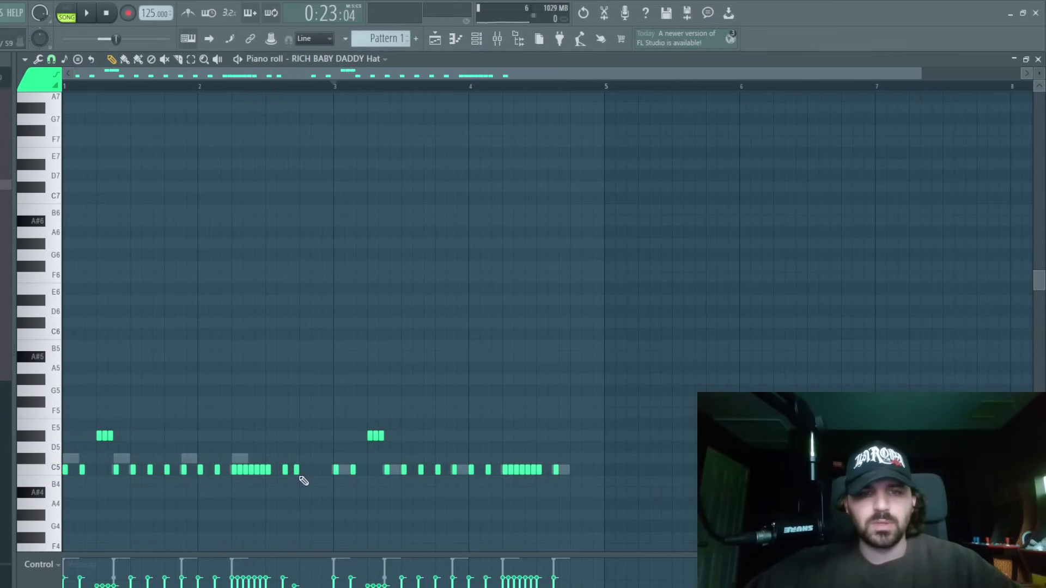
{"action": "key", "text": "space"}
{"action": "left_click", "coordinate": [51, 59]}
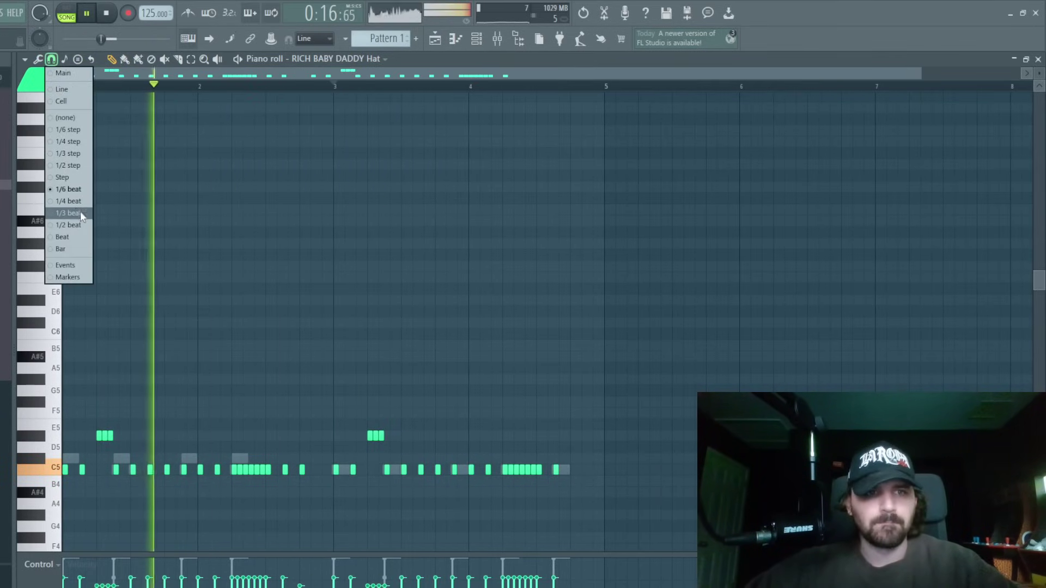
{"action": "left_click", "coordinate": [77, 204]}
{"action": "left_click", "coordinate": [310, 469]}
{"action": "left_click", "coordinate": [319, 469]}
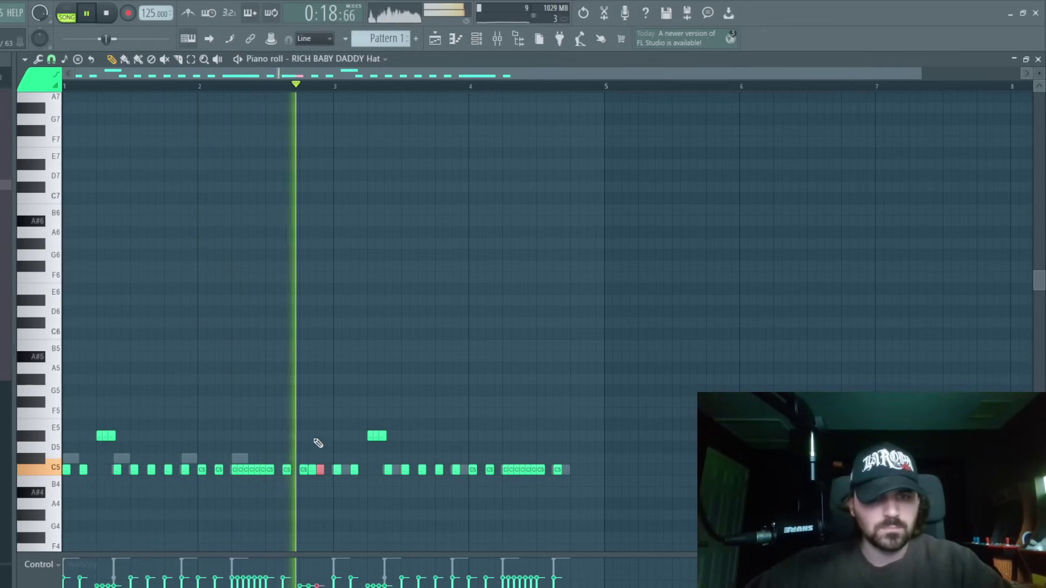
{"action": "right_click", "coordinate": [312, 469]}
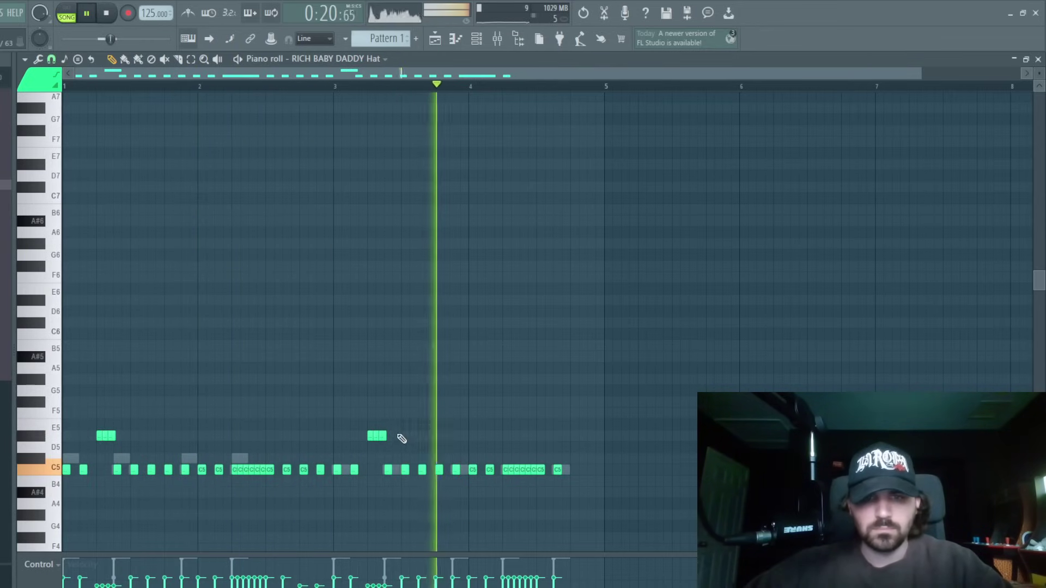
Replace the D#5 roll in bar 3 with a single C5 hat, and add two more C5 hats at the end of bar 4.
{"action": "right_click", "coordinate": [378, 436]}
{"action": "left_click", "coordinate": [371, 469]}
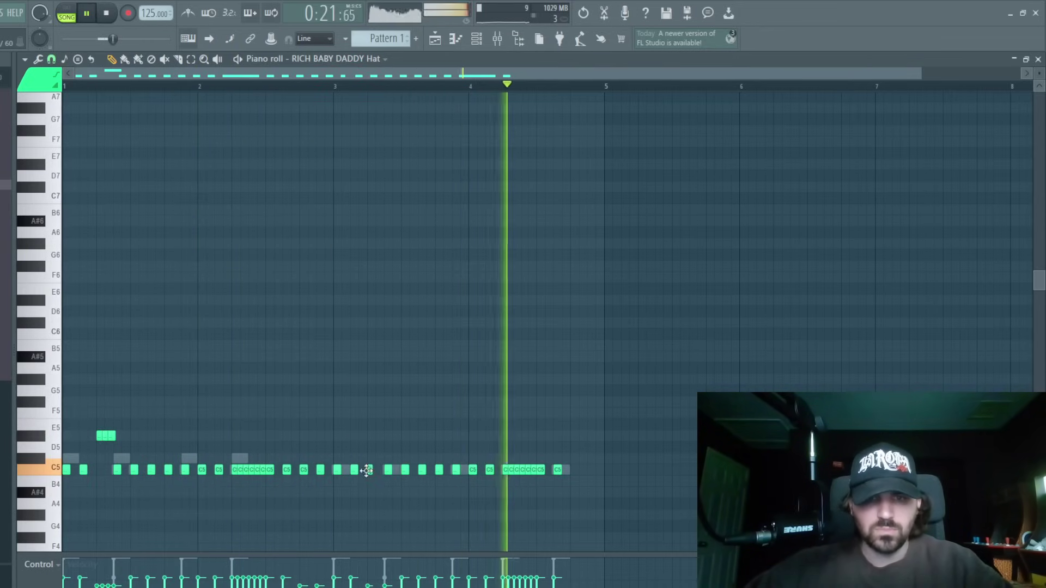
{"action": "left_click", "coordinate": [581, 470]}
{"action": "left_click_drag", "start_coordinate": [574, 475], "coordinate": [572, 474]}
{"action": "left_click", "coordinate": [591, 472]}
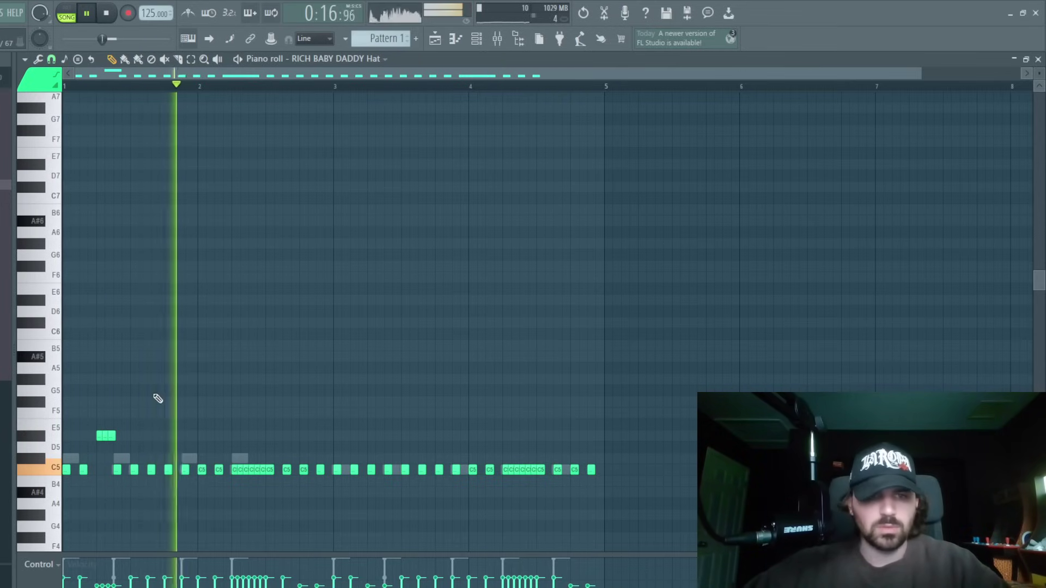
Add a low C4 hat on the last eighth note of bar 2.
{"action": "left_click_drag", "start_coordinate": [129, 419], "coordinate": [90, 442]}
{"action": "scroll", "coordinate": [267, 460], "scroll_direction": "down", "scroll_amount": 4}
{"action": "left_click", "coordinate": [318, 458]}
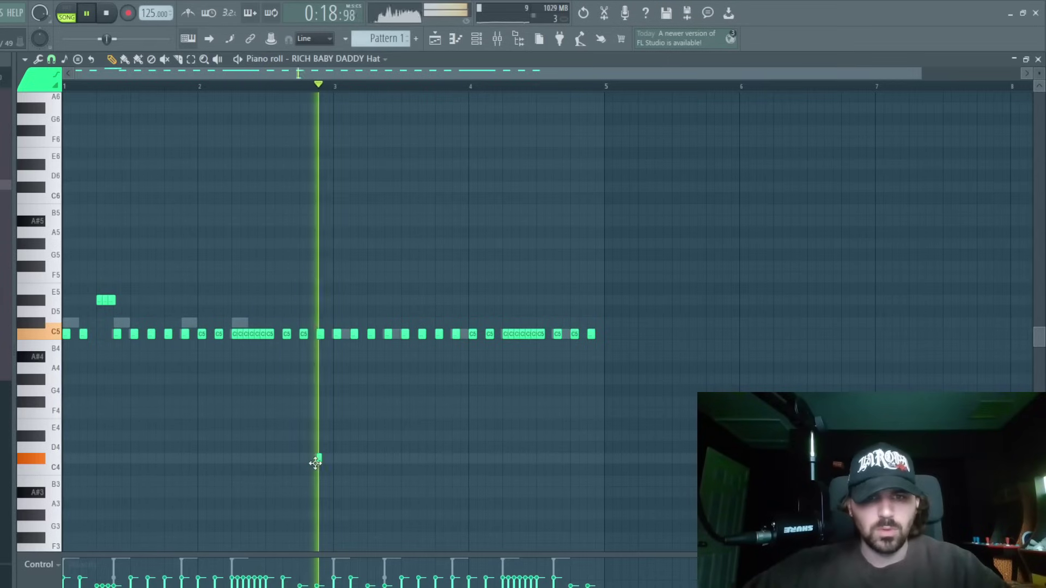
{"action": "mouse_move", "coordinate": [316, 469]}
{"action": "left_mouse_down"}
{"action": "mouse_move", "coordinate": [248, 478]}
{"action": "mouse_move", "coordinate": [325, 469]}
{"action": "left_mouse_up"}
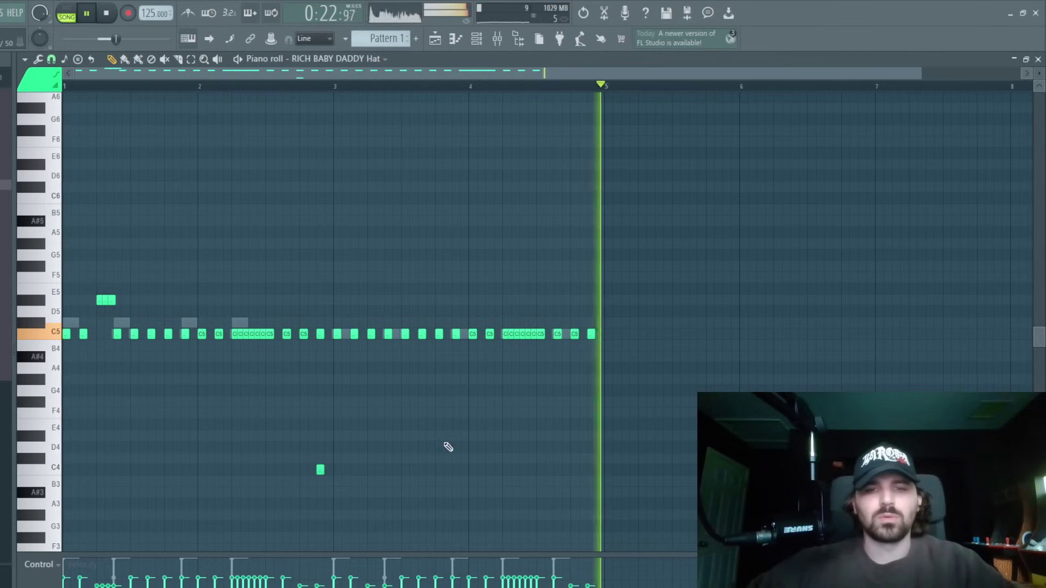
{"action": "right_click", "coordinate": [458, 436]}
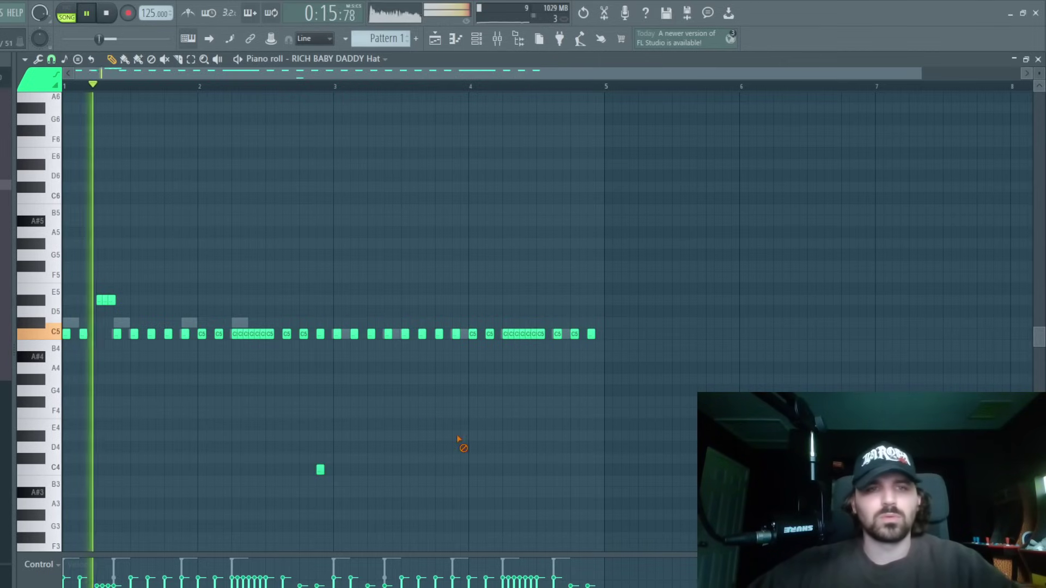
Try chopping the C5 hat after the bar 2 roll, and thin out the beginning of that roll.
{"action": "left_click", "coordinate": [286, 331]}
{"action": "key", "text": "alt+u"}
{"action": "key", "text": "Escape"}
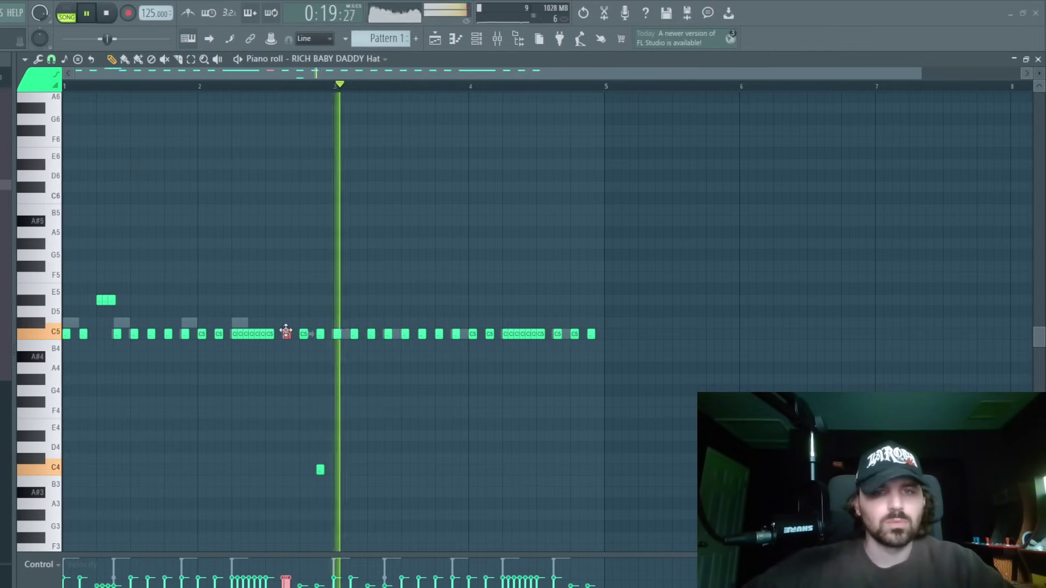
{"action": "right_click", "coordinate": [327, 388]}
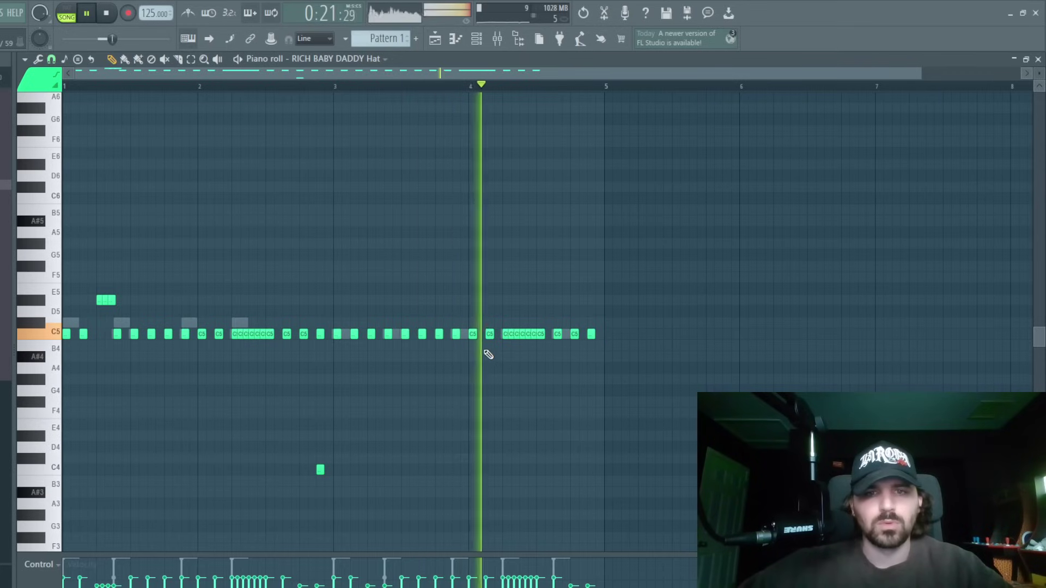
{"action": "right_click", "coordinate": [245, 337]}
{"action": "right_click", "coordinate": [240, 336]}
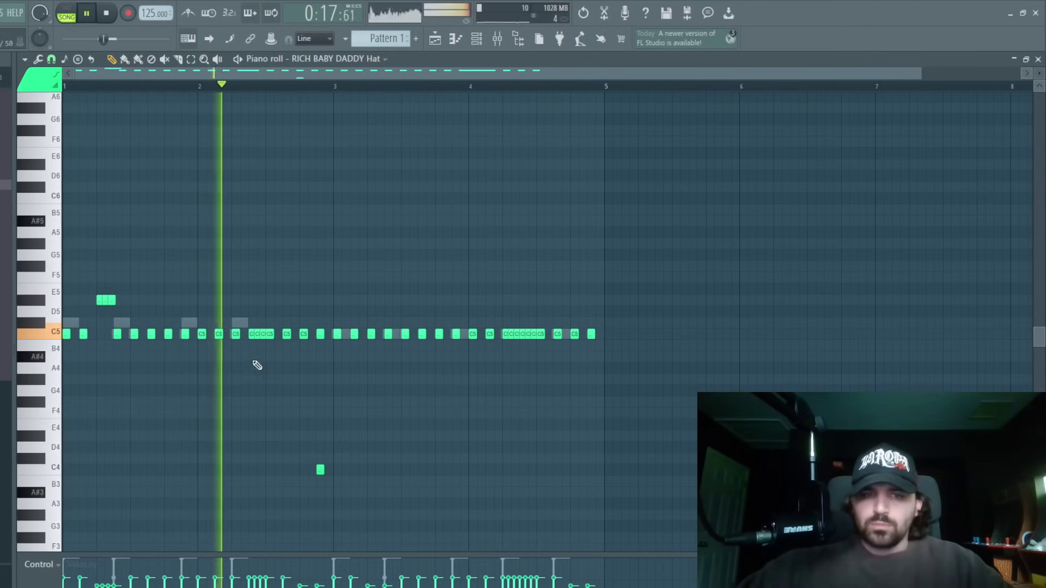
Replace the Wheezy 808 sample in the channel rack with 808 - What It Was.
{"action": "key", "text": "F7"}
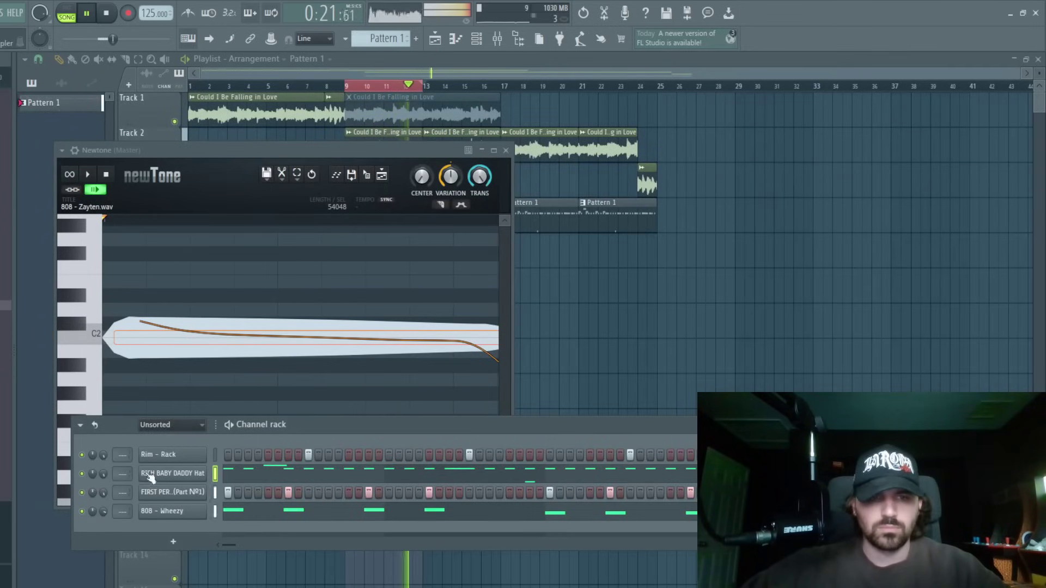
{"action": "left_click", "coordinate": [159, 454]}
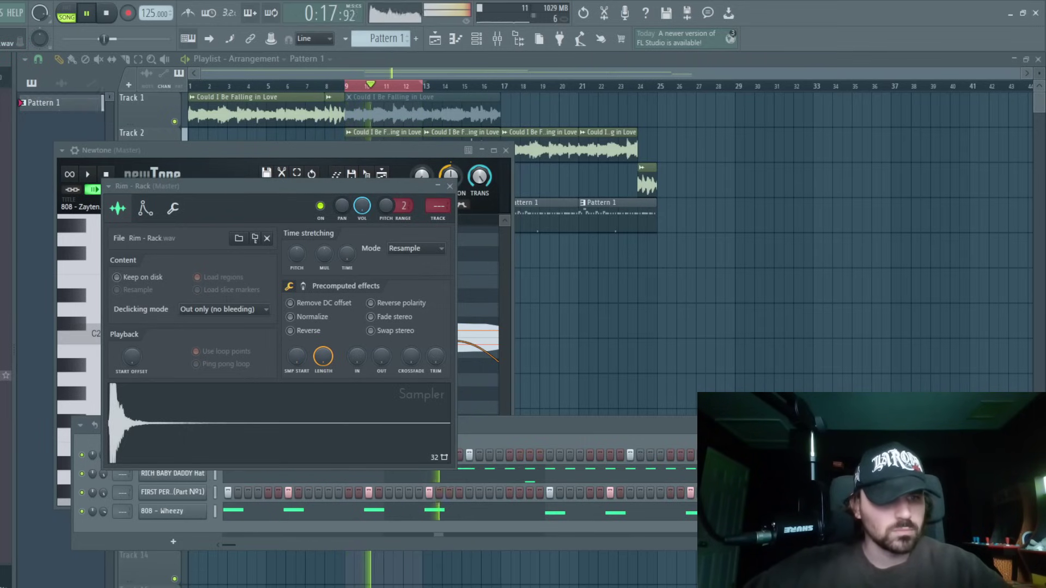
{"action": "left_click_drag", "start_coordinate": [173, 511], "coordinate": [179, 518]}
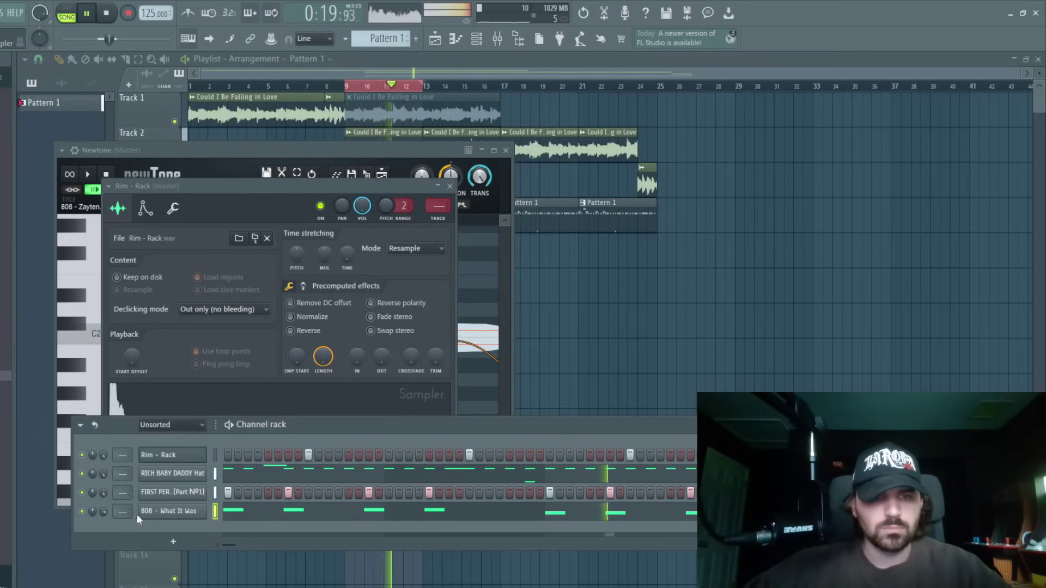
Shorten the tail of the What It Was 808 with a longer fade-out in its sampler, and return to the playlist.
{"action": "left_click", "coordinate": [169, 511]}
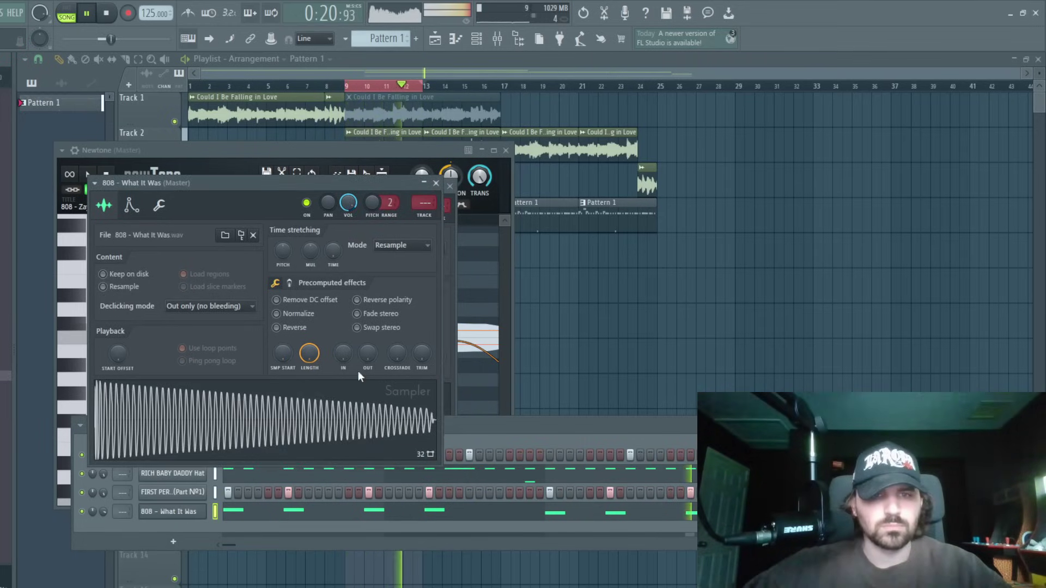
{"action": "left_click", "coordinate": [290, 283]}
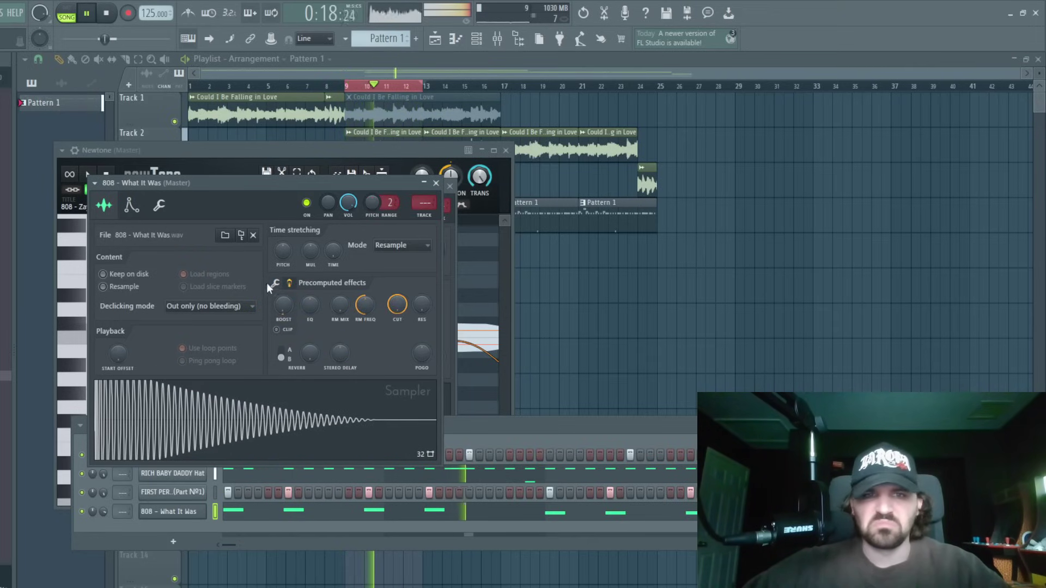
{"action": "left_click_drag", "start_coordinate": [364, 363], "coordinate": [363, 359]}
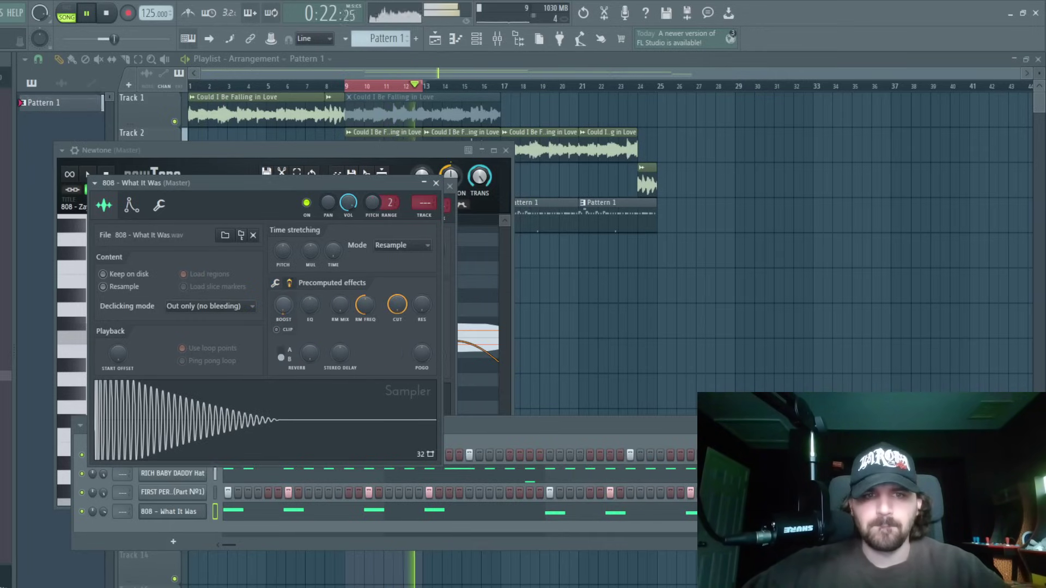
{"action": "left_click", "coordinate": [436, 184]}
{"action": "right_click", "coordinate": [675, 264]}
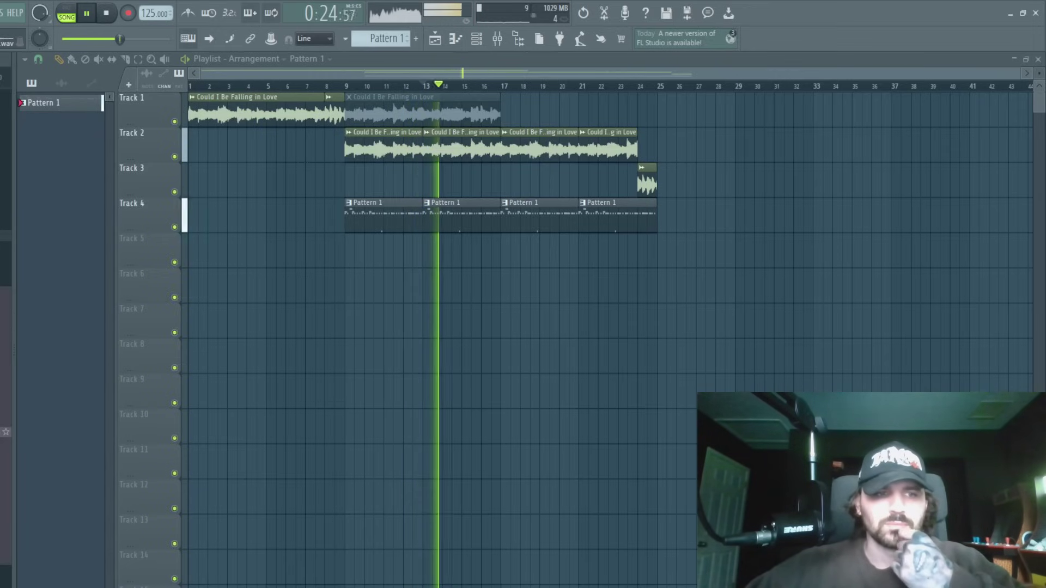
Add the Snare - Ice Cream sample as a new channel below the 808.
{"action": "key", "text": "F6"}
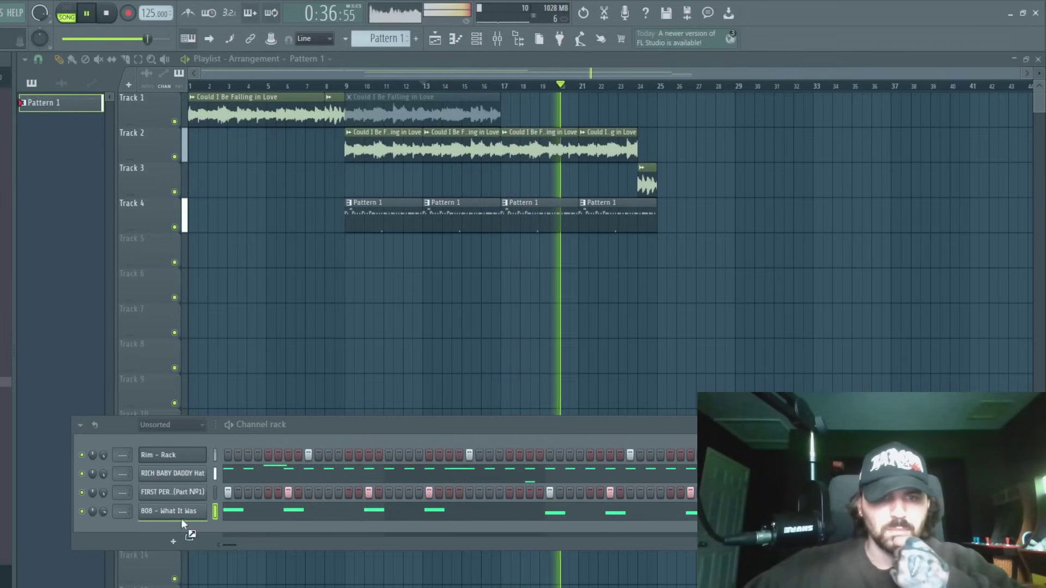
{"action": "left_click_drag", "start_coordinate": [182, 519], "coordinate": [181, 520]}
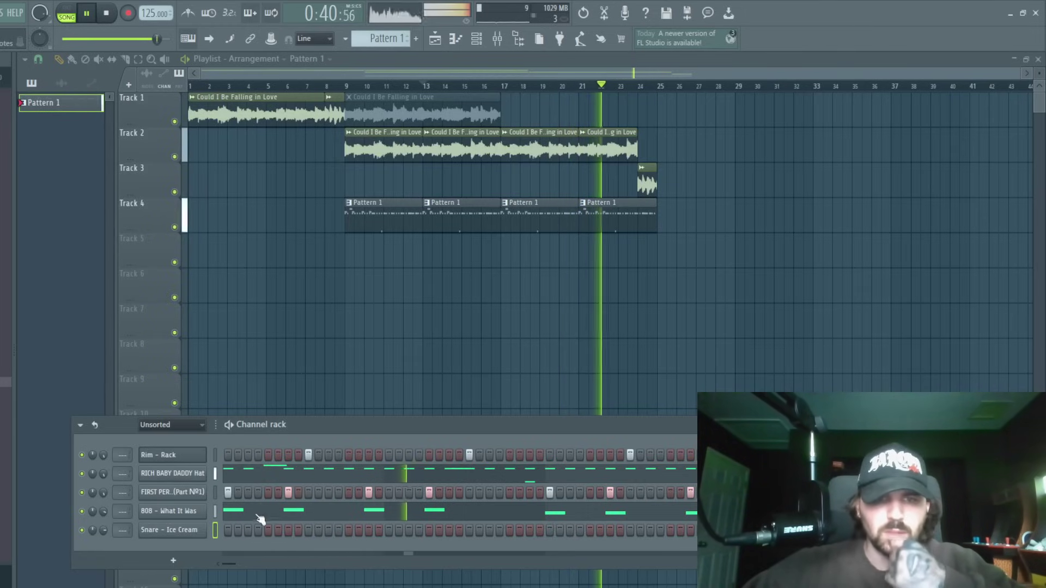
{"action": "right_click", "coordinate": [724, 302]}
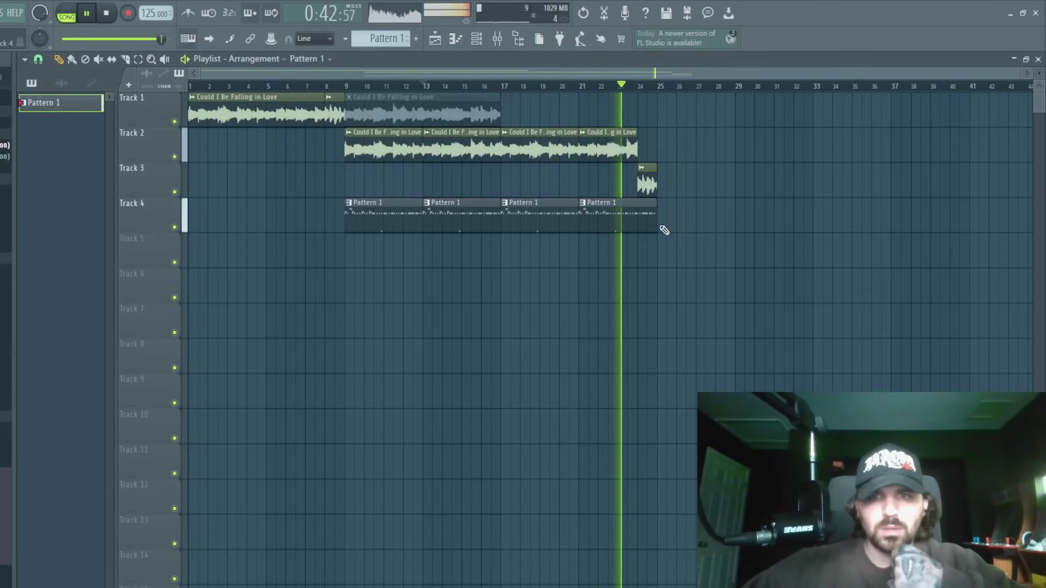
Trim the last Pattern 1 clip to end at bar 24, and duplicate the arrangement from bar 9 onward to start at bar 25.
{"action": "left_click_drag", "start_coordinate": [655, 221], "coordinate": [635, 222]}
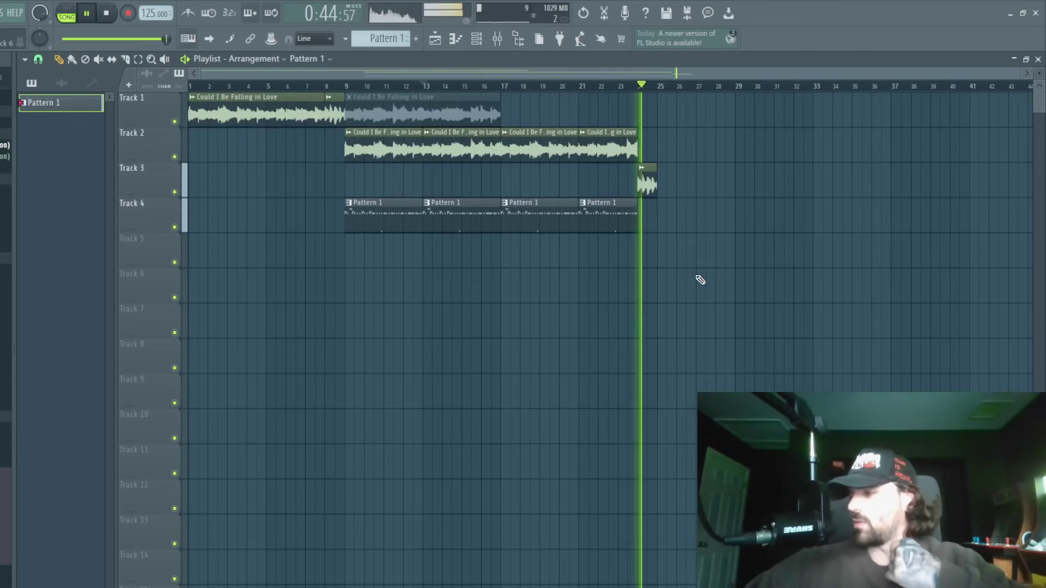
{"action": "left_click_drag", "start_coordinate": [699, 267], "coordinate": [355, 83]}
{"action": "key", "text": "ctrl+b"}
{"action": "left_click", "coordinate": [639, 305]}
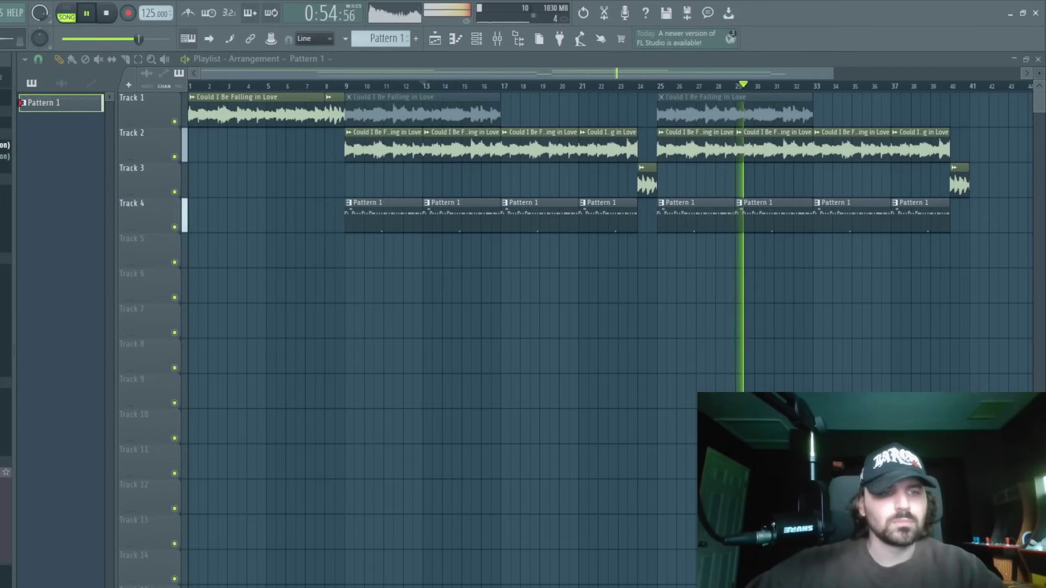
Add the Triangle - Classic sample as a new channel with a hit on step 29, and stop playback.
{"action": "key", "text": "F6"}
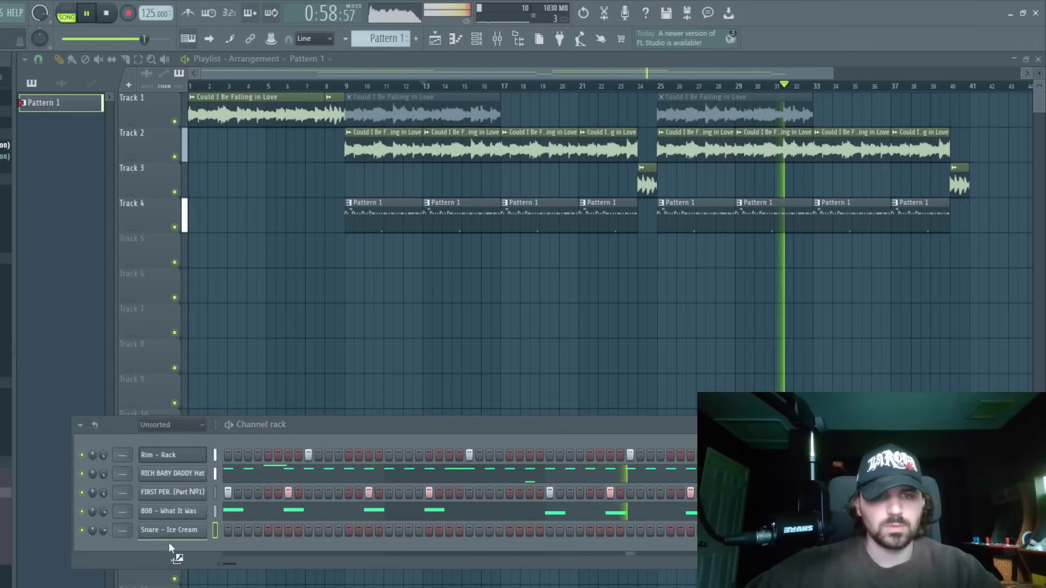
{"action": "left_click_drag", "start_coordinate": [169, 543], "coordinate": [501, 563]}
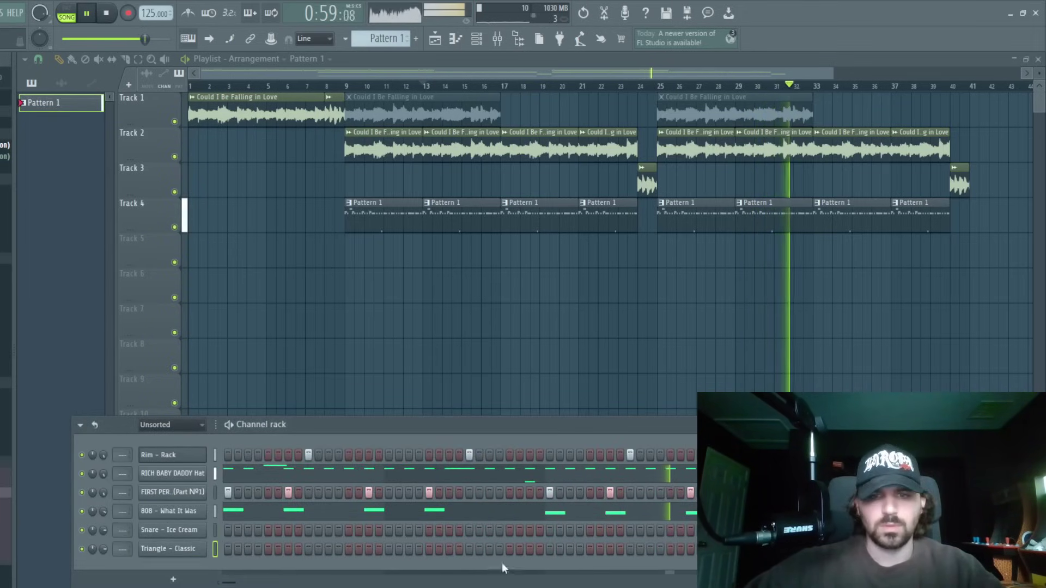
{"action": "left_click", "coordinate": [451, 474]}
{"action": "key", "text": "space"}
{"action": "key", "text": "F7"}
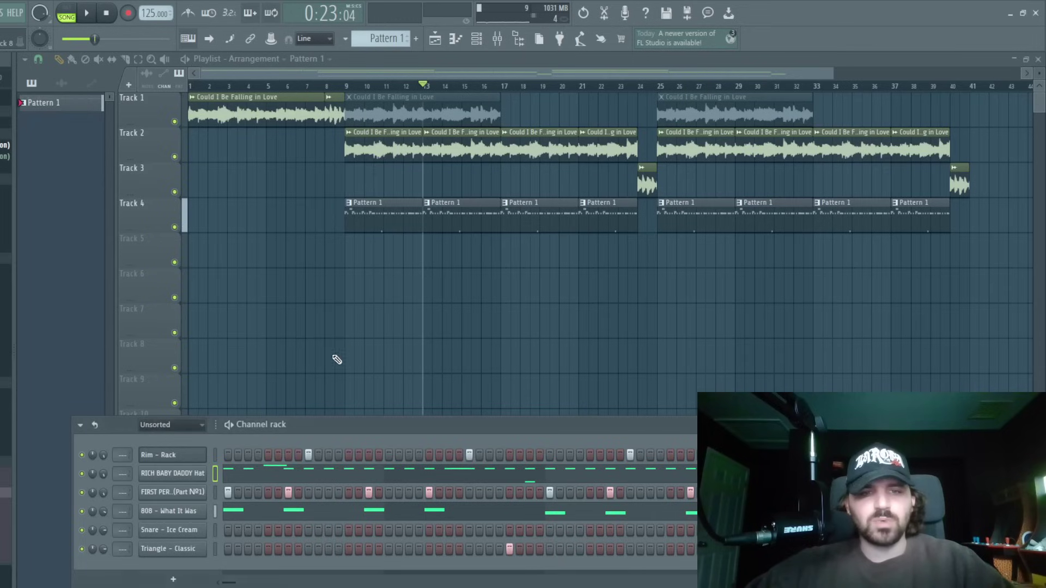
Clear the RICH BABY DADDY Hat pattern and place new hat hits on steps 1 and 7.
{"action": "left_click", "coordinate": [291, 478]}
{"action": "key", "text": "Escape"}
{"action": "key", "text": "ctrl+x"}
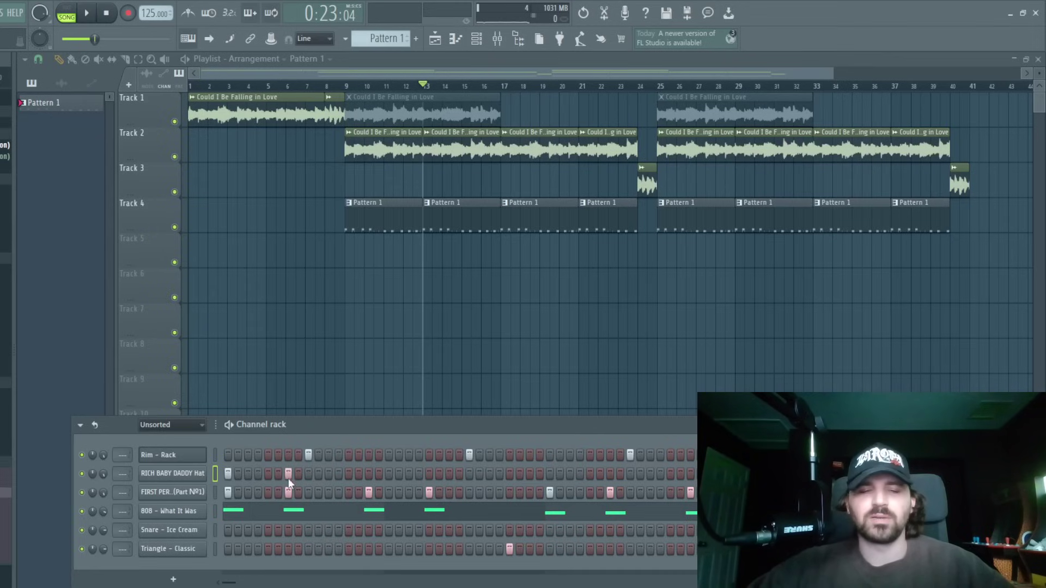
Add hat hits on steps 3, 13 to 15, 19, 23 and 29 to 31 while the beat plays.
{"action": "key", "text": "space"}
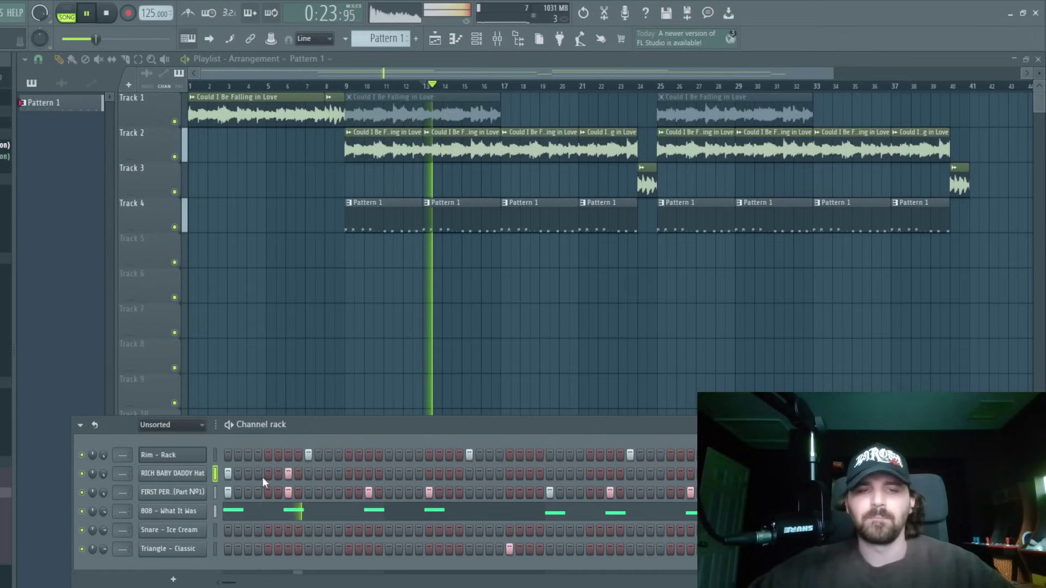
{"action": "left_click", "coordinate": [248, 474]}
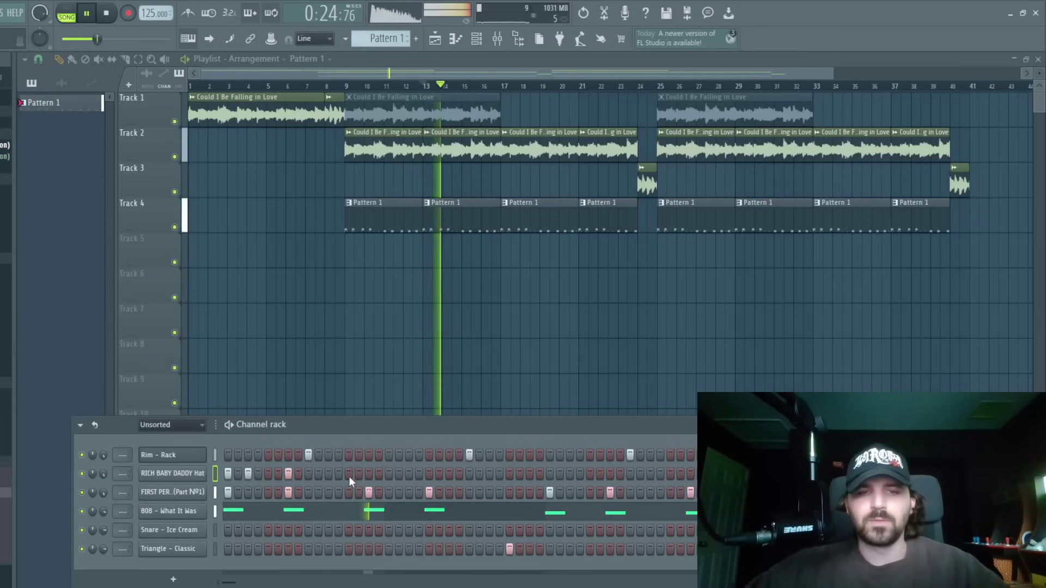
{"action": "left_click_drag", "start_coordinate": [349, 476], "coordinate": [369, 474]}
{"action": "key", "text": "space"}
{"action": "key", "text": "space"}
{"action": "left_click", "coordinate": [409, 473]}
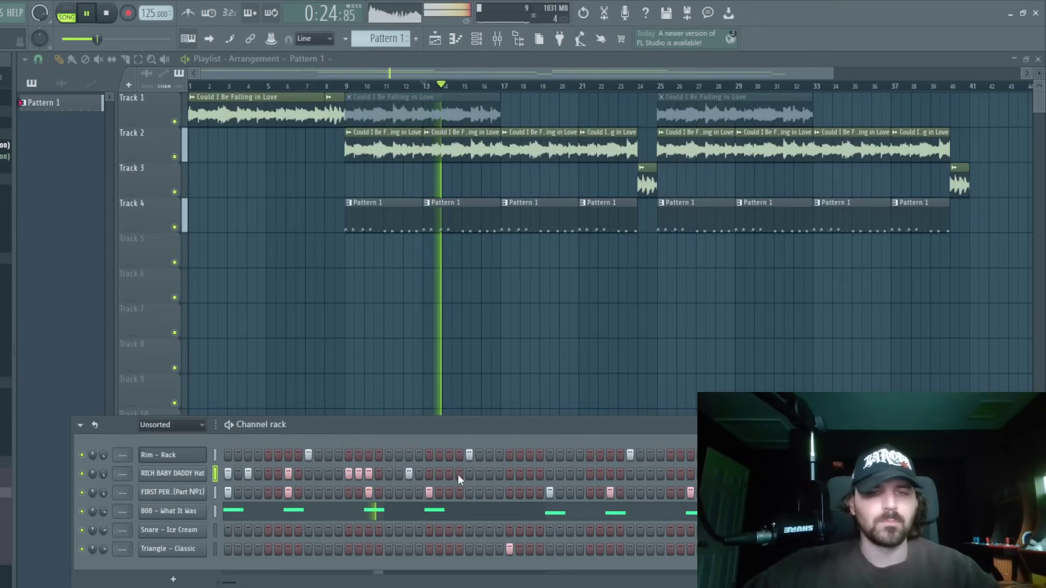
{"action": "left_click", "coordinate": [448, 473]}
{"action": "left_click_drag", "start_coordinate": [509, 474], "coordinate": [520, 475]}
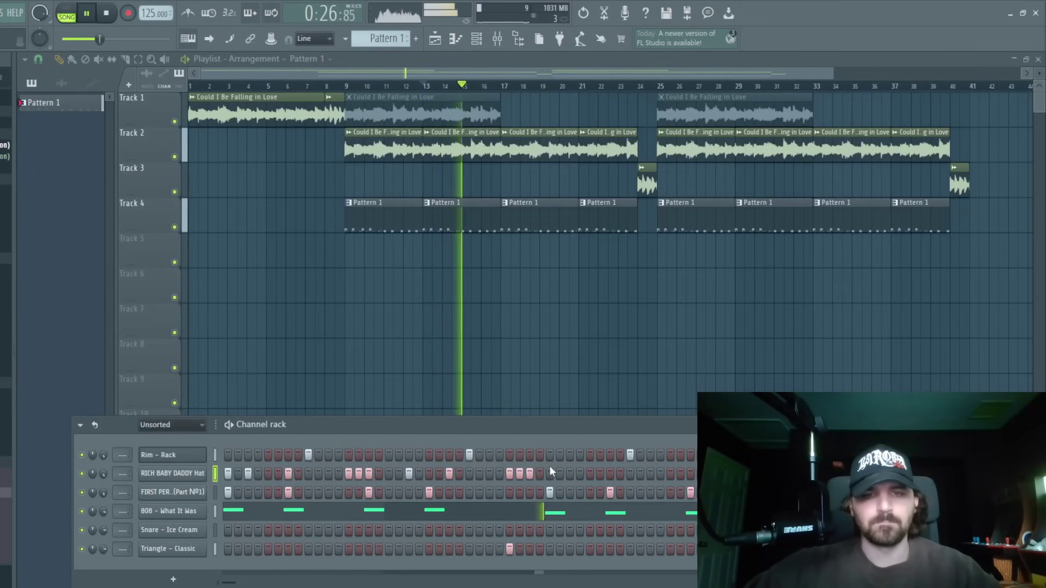
Raise the last three hats of bar 2 two semitones to D5 in the hat's piano roll.
{"action": "right_click", "coordinate": [202, 471]}
{"action": "left_click", "coordinate": [238, 454]}
{"action": "right_click", "coordinate": [202, 471]}
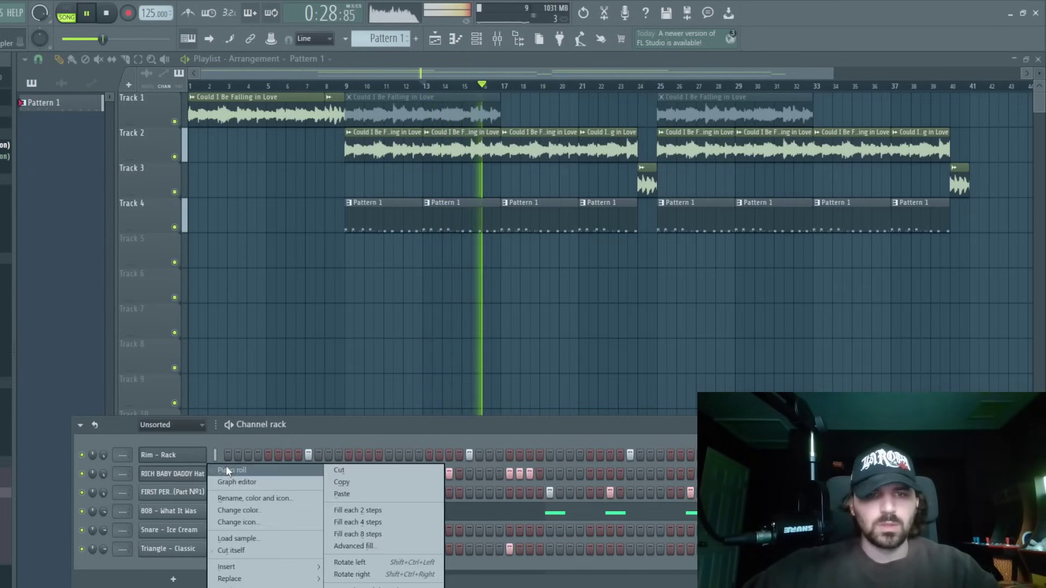
{"action": "left_click", "coordinate": [226, 469]}
{"action": "left_click_drag", "start_coordinate": [385, 394], "coordinate": [295, 295]}
{"action": "key", "text": "shift+Up"}
{"action": "key", "text": "shift+Up"}
{"action": "key", "text": "ctrl+d"}
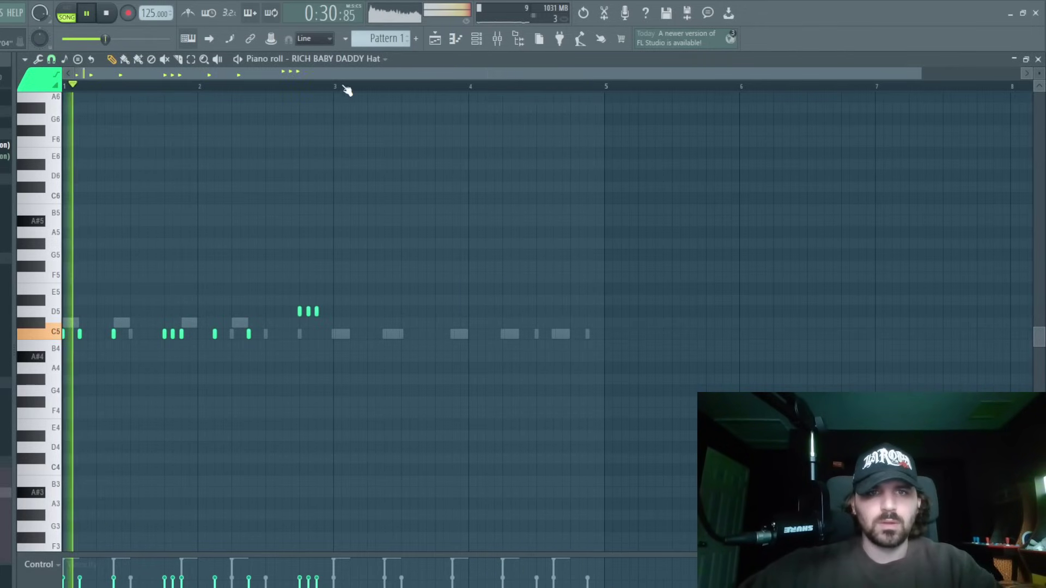
Copy the hats of bars 1 and 2 into bars 3 and 4, and close the piano roll.
{"action": "key", "text": "ctrl+b"}
{"action": "key", "text": "ctrl+d"}
{"action": "key", "text": "Escape"}
{"action": "key", "text": "Escape"}
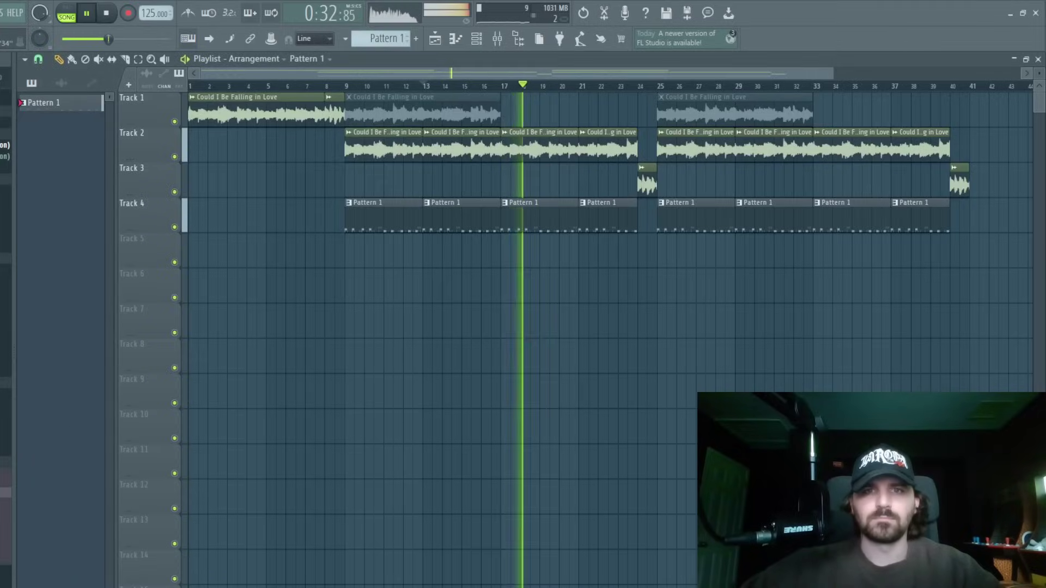
Make the sample clip starting at bar 21 on Track 2 unique so it can be edited separately from the other copies.
{"action": "left_click_drag", "start_coordinate": [442, 73], "coordinate": [486, 106]}
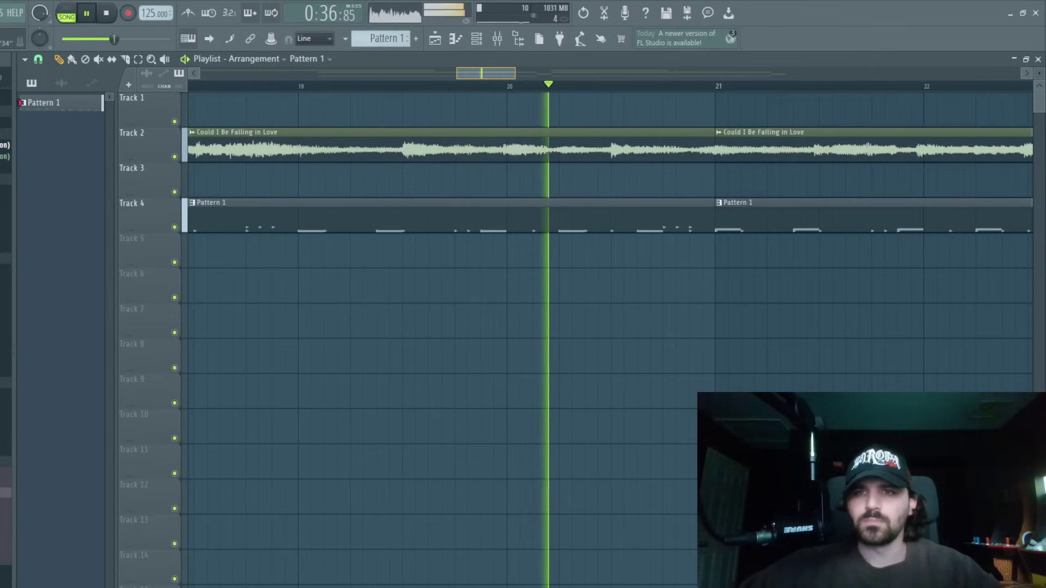
{"action": "scroll", "coordinate": [534, 74], "scroll_direction": "down", "scroll_amount": 3}
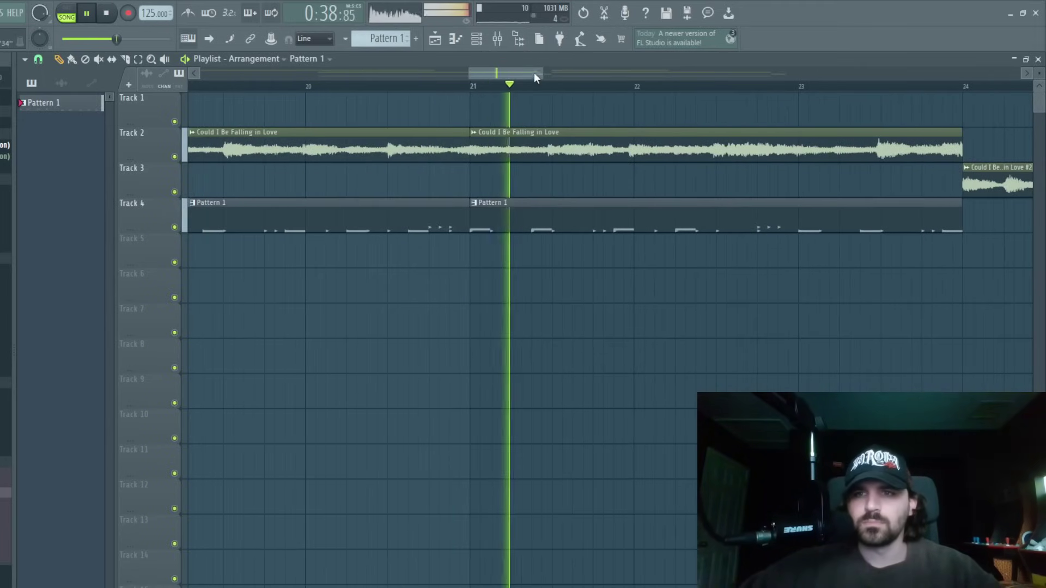
{"action": "scroll", "coordinate": [534, 74], "scroll_direction": "up", "scroll_amount": 1}
{"action": "scroll", "coordinate": [531, 90], "scroll_direction": "down", "scroll_amount": 2}
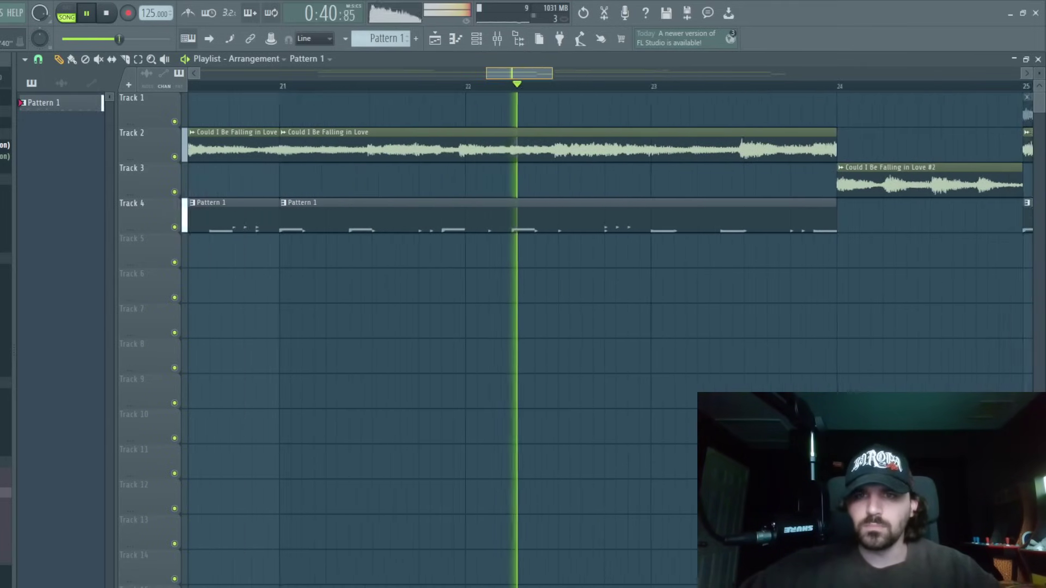
{"action": "left_click", "coordinate": [348, 133]}
{"action": "left_click", "coordinate": [420, 251]}
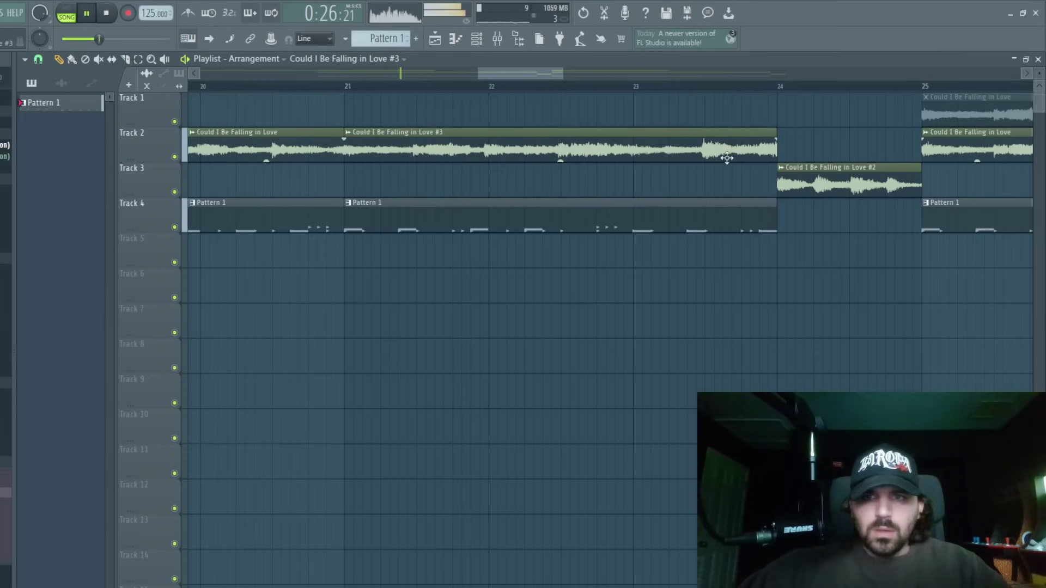
Nudge the unique sample clip slightly later on Track 2 and trim its edges to span bars 21 to 24.
{"action": "left_click_drag", "start_coordinate": [727, 158], "coordinate": [741, 157]}
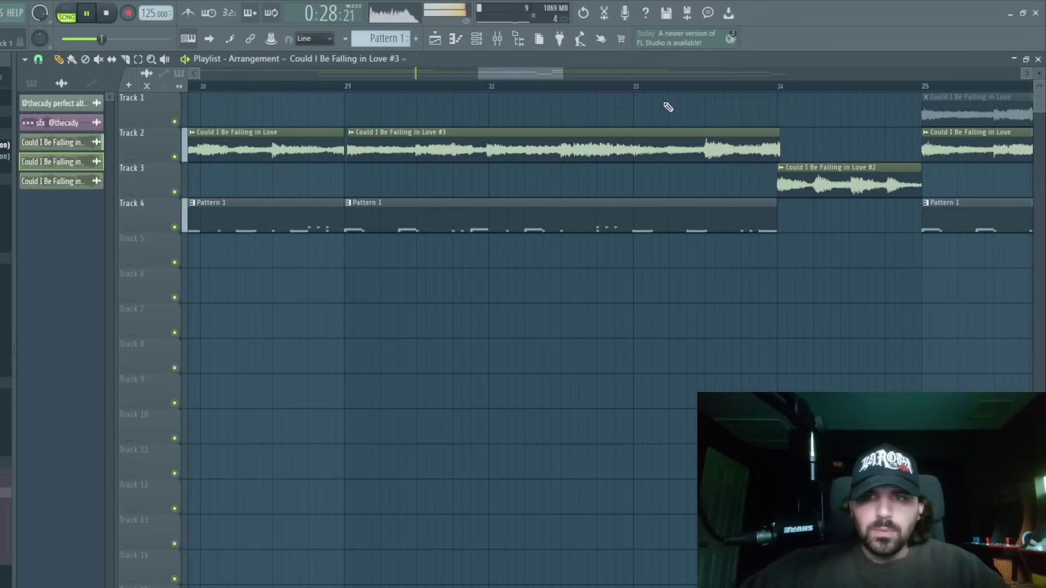
{"action": "left_click_drag", "start_coordinate": [480, 152], "coordinate": [480, 148]}
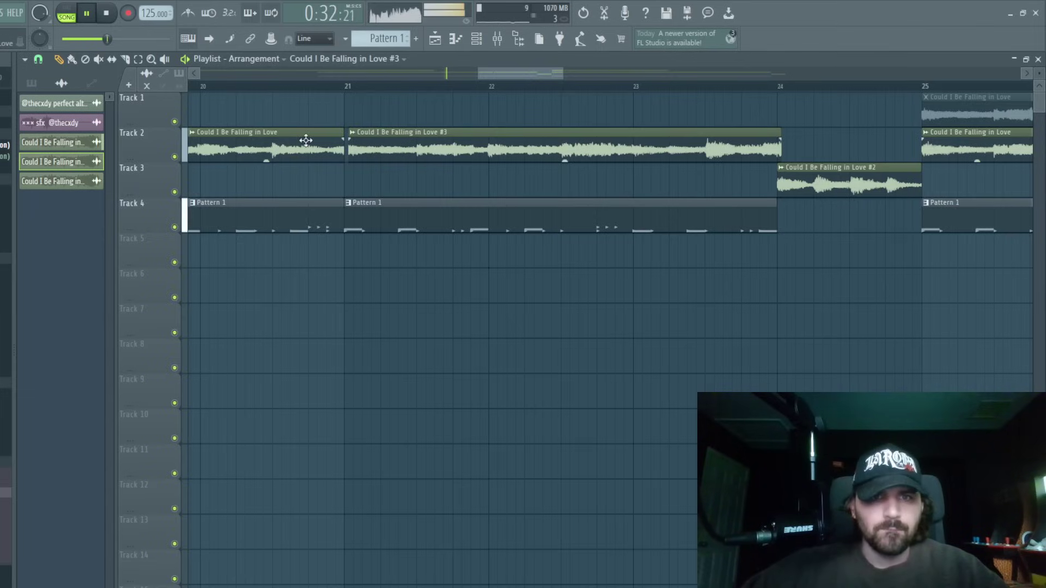
{"action": "left_click_drag", "start_coordinate": [353, 155], "coordinate": [348, 155]}
{"action": "scroll", "coordinate": [395, 128], "scroll_direction": "up", "scroll_amount": 5}
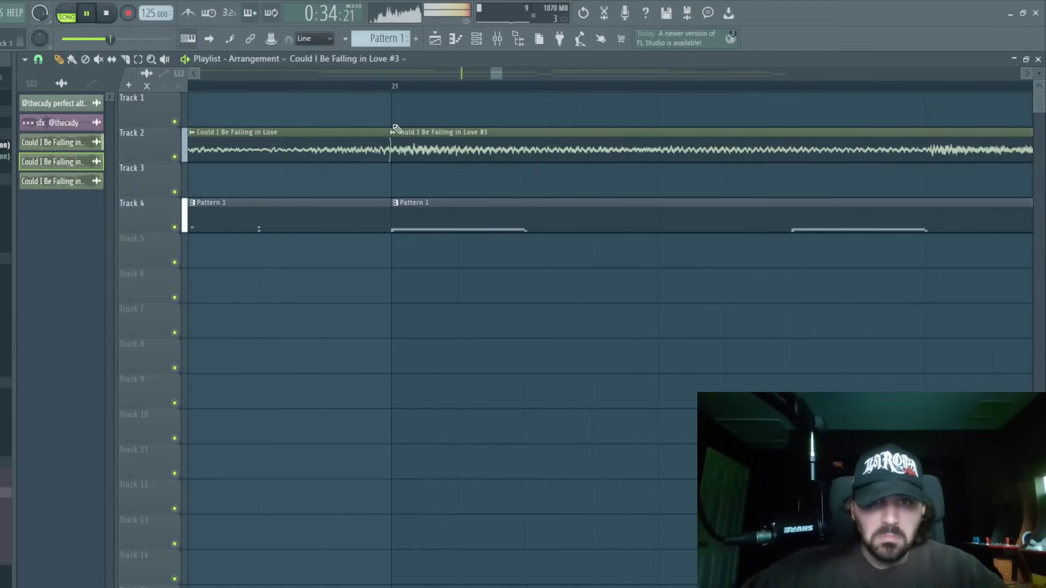
{"action": "left_click", "coordinate": [390, 155]}
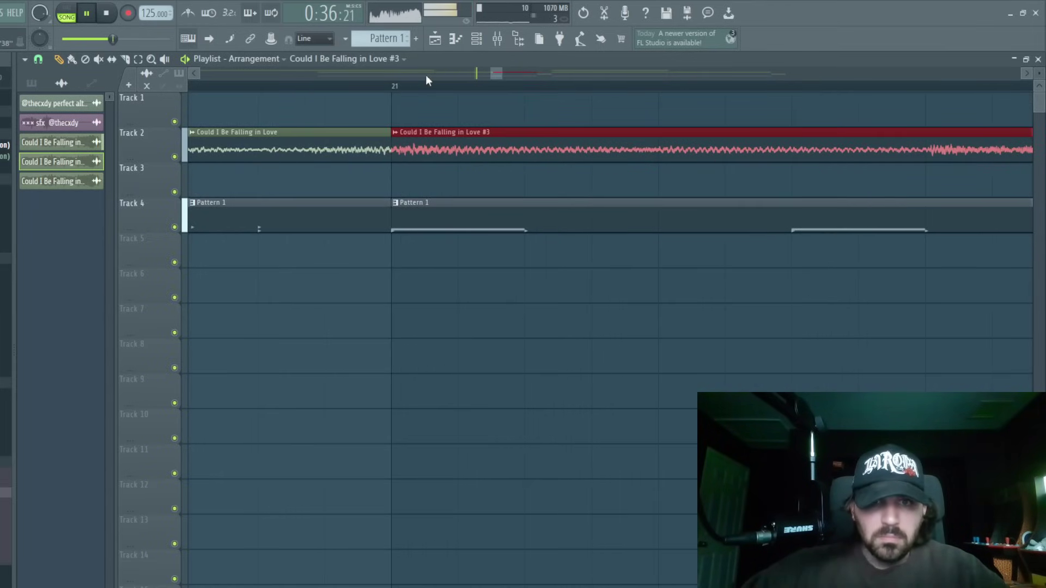
{"action": "scroll", "coordinate": [453, 90], "scroll_direction": "down", "scroll_amount": 4}
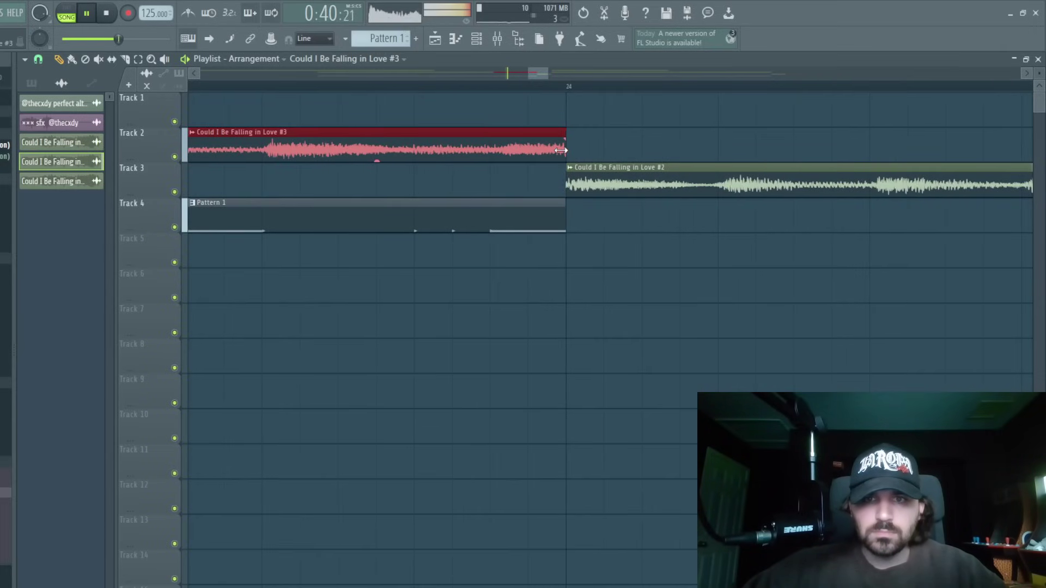
{"action": "scroll", "coordinate": [833, 188], "scroll_direction": "down", "scroll_amount": 6}
{"action": "scroll", "coordinate": [763, 185], "scroll_direction": "down", "scroll_amount": 2}
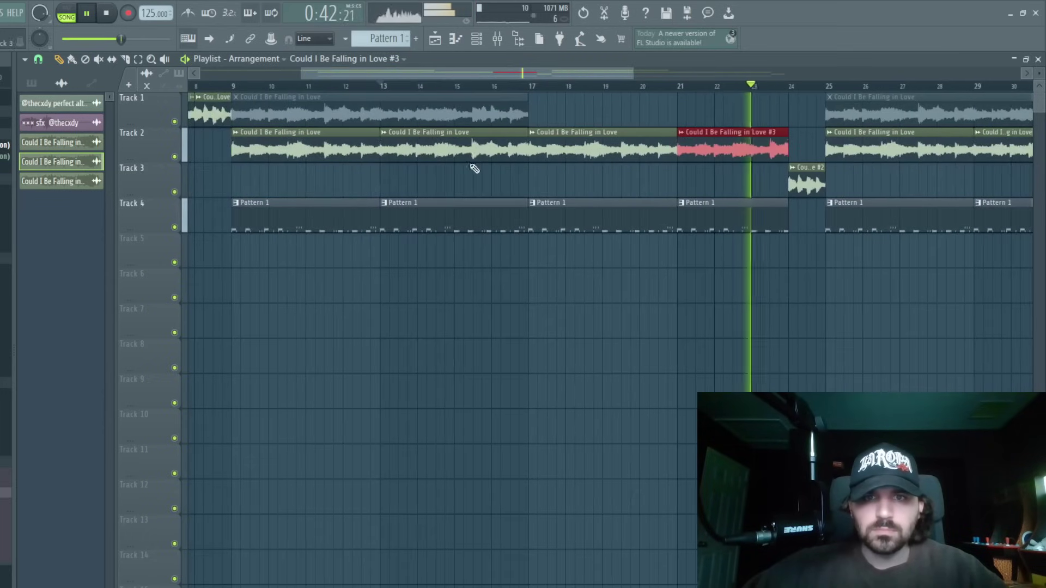
Replace the sample clip at bar 13 on Track 2 with a copy of the adjusted clip from bar 21.
{"action": "right_click", "coordinate": [472, 155]}
{"action": "left_click_drag", "start_coordinate": [735, 145], "coordinate": [511, 160], "text": "shift"}
{"action": "right_click", "coordinate": [464, 181]}
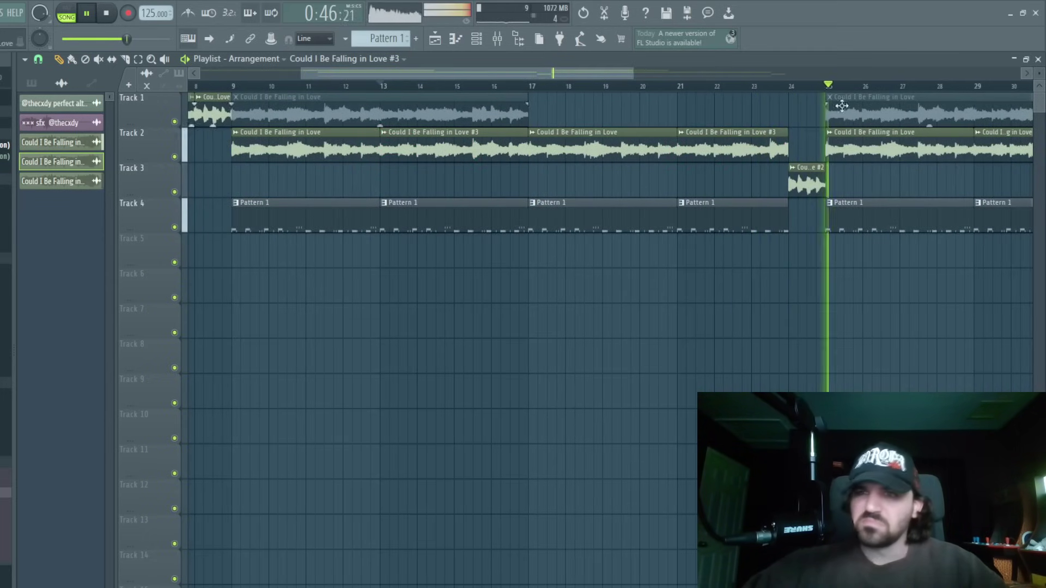
Replace the second section's sample clips from bar 25 with a copy of the first section's Track 2 clips, and stop playback.
{"action": "scroll", "coordinate": [836, 106], "scroll_direction": "down", "scroll_amount": 5}
{"action": "left_click_drag", "start_coordinate": [815, 134], "coordinate": [560, 153]}
{"action": "key", "text": "Delete"}
{"action": "key", "text": "space"}
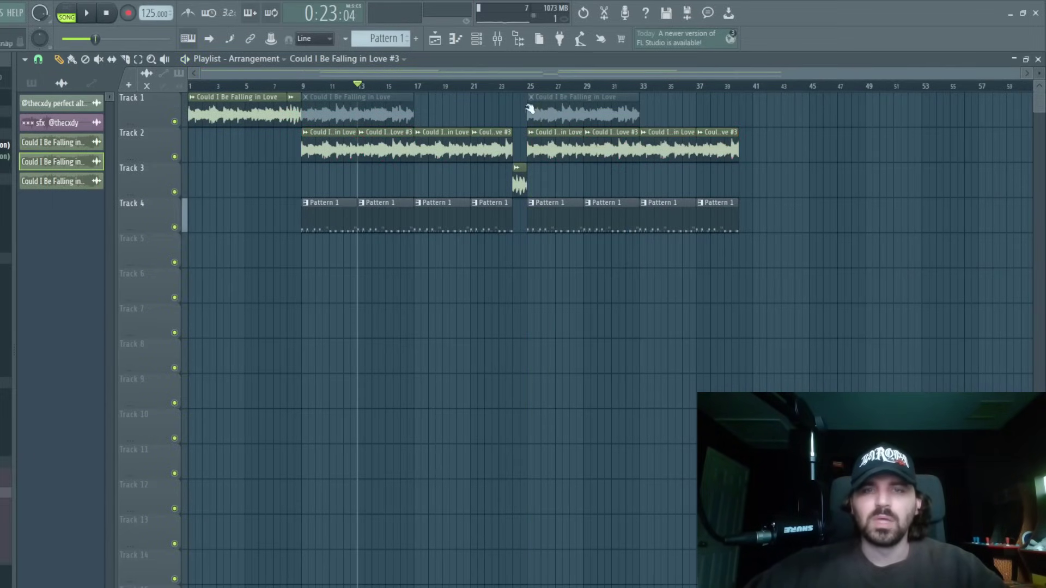
Extend the last Pattern 1 clip of the first section a quarter bar past bar 24, auditioning the transition into the break.
{"action": "left_click_drag", "start_coordinate": [477, 87], "coordinate": [517, 94]}
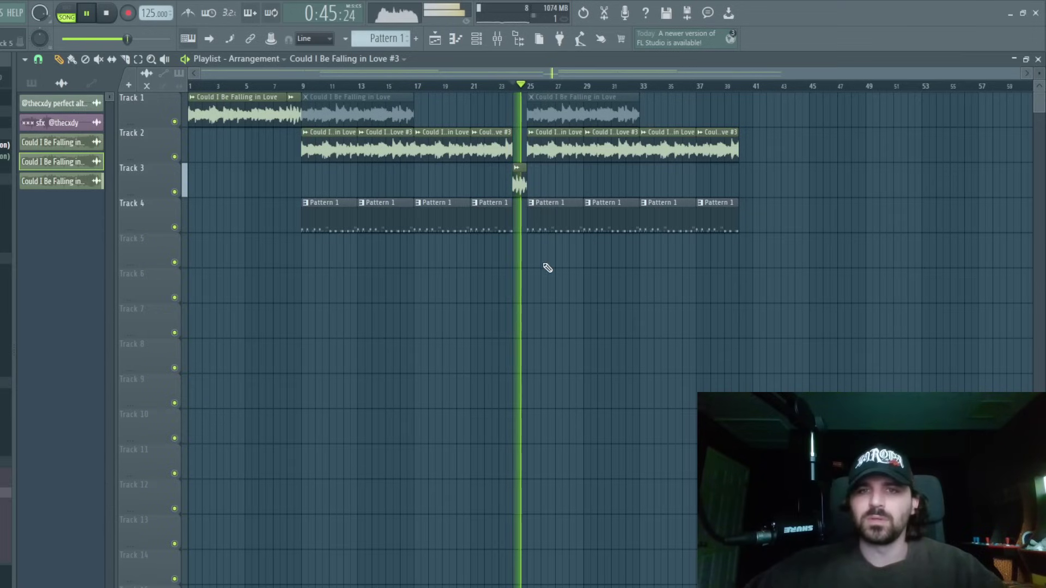
{"action": "left_click_drag", "start_coordinate": [510, 222], "coordinate": [516, 231]}
{"action": "key", "text": "space"}
{"action": "key", "text": "space"}
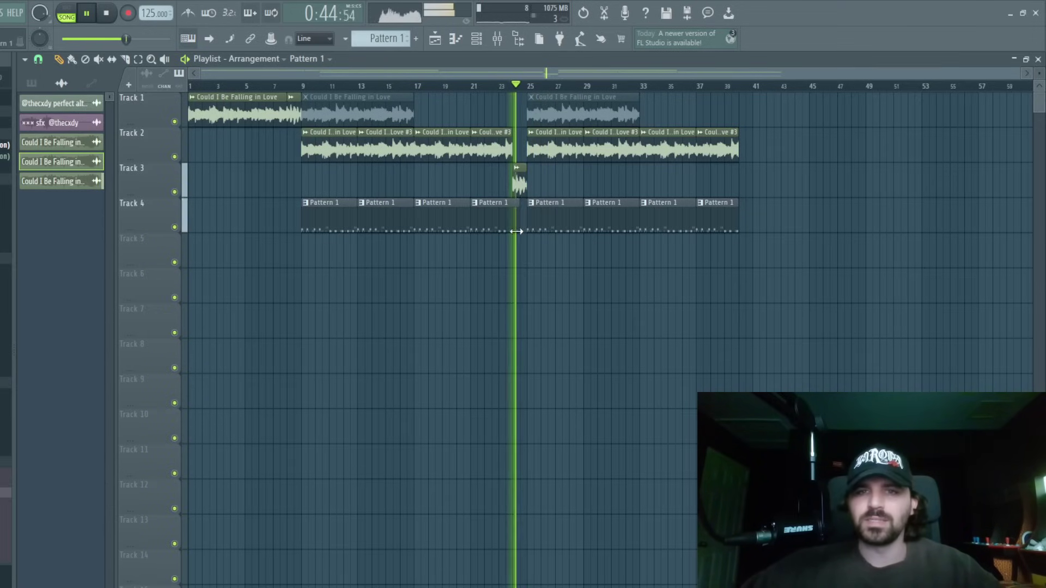
{"action": "scroll", "coordinate": [561, 186], "scroll_direction": "up", "scroll_amount": 6}
{"action": "key", "text": "space"}
{"action": "key", "text": "space"}
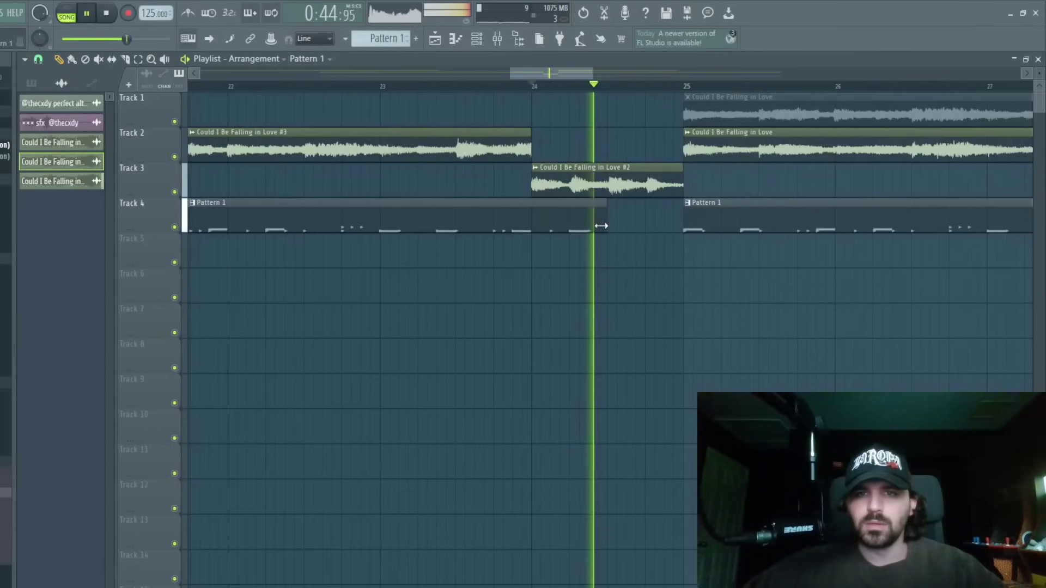
{"action": "key", "text": "space"}
{"action": "key", "text": "space"}
{"action": "left_click_drag", "start_coordinate": [600, 227], "coordinate": [570, 213]}
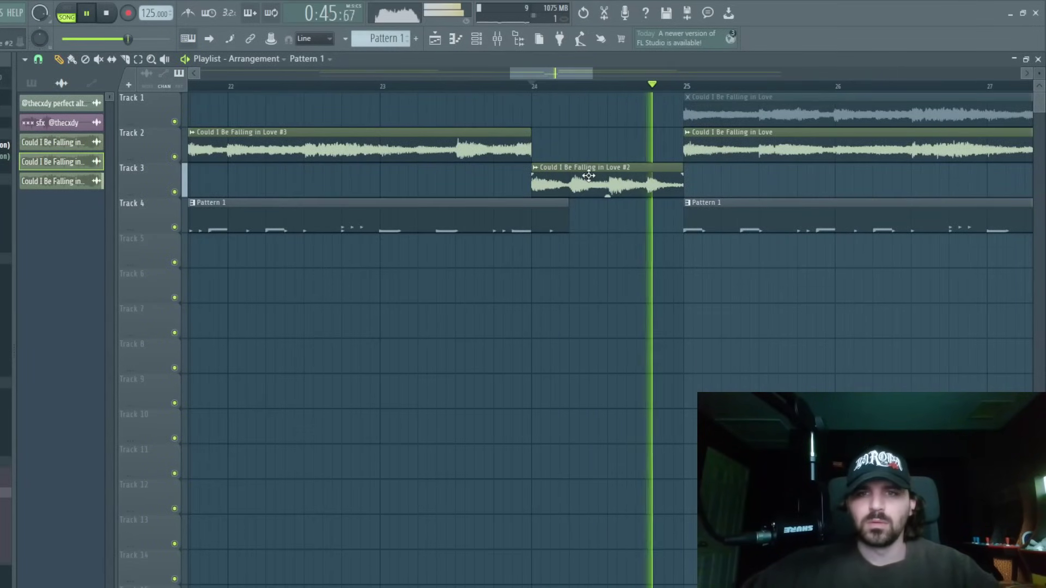
Replace the Pattern 1 clips from bar 25 with a copy of the first section's four Pattern 1 clips.
{"action": "scroll", "coordinate": [569, 82], "scroll_direction": "down", "scroll_amount": 6}
{"action": "scroll", "coordinate": [569, 82], "scroll_direction": "up", "scroll_amount": 1}
{"action": "scroll", "coordinate": [569, 82], "scroll_direction": "down", "scroll_amount": 2}
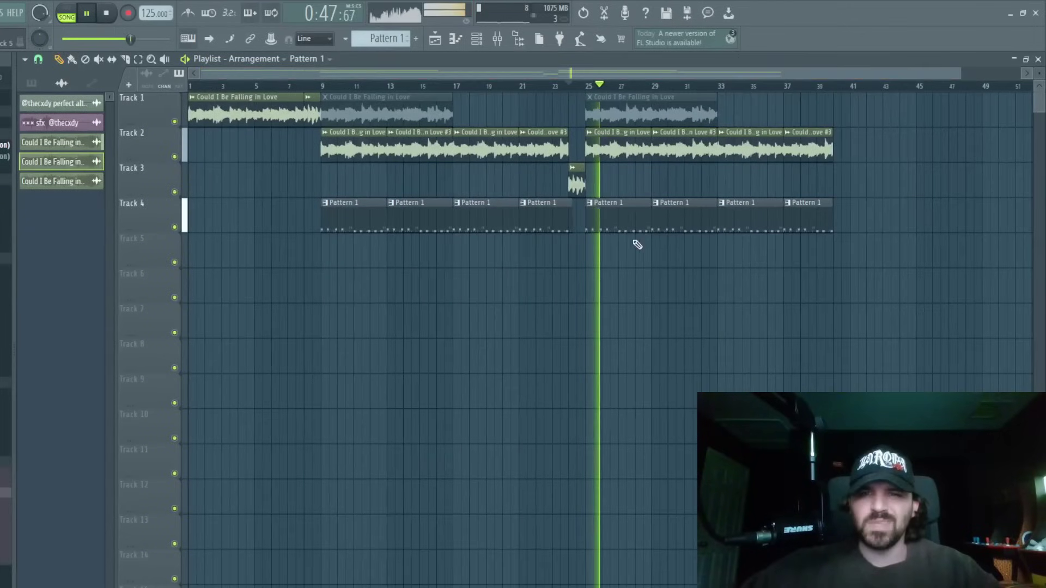
{"action": "key", "text": "Delete"}
{"action": "mouse_move", "coordinate": [635, 242]}
{"action": "left_mouse_down"}
{"action": "mouse_move", "coordinate": [800, 222]}
{"action": "mouse_move", "coordinate": [381, 216]}
{"action": "mouse_move", "coordinate": [679, 212]}
{"action": "mouse_move", "coordinate": [628, 205]}
{"action": "left_mouse_up"}
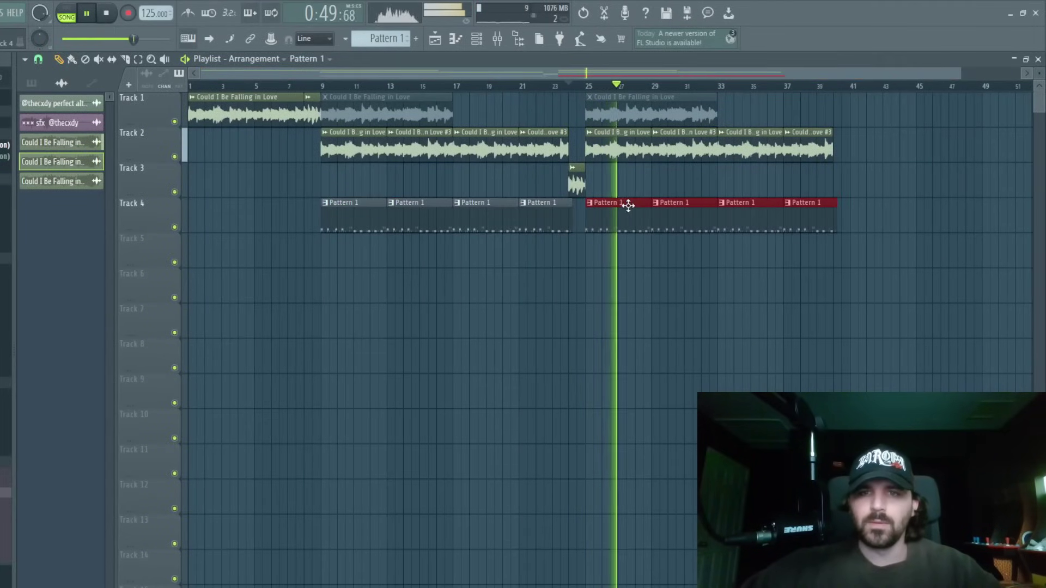
{"action": "key", "text": "ctrl+d"}
Check the RICH BABY DADDY Hat notes of all four bars in the piano roll while the beat plays.
{"action": "left_click", "coordinate": [476, 38]}
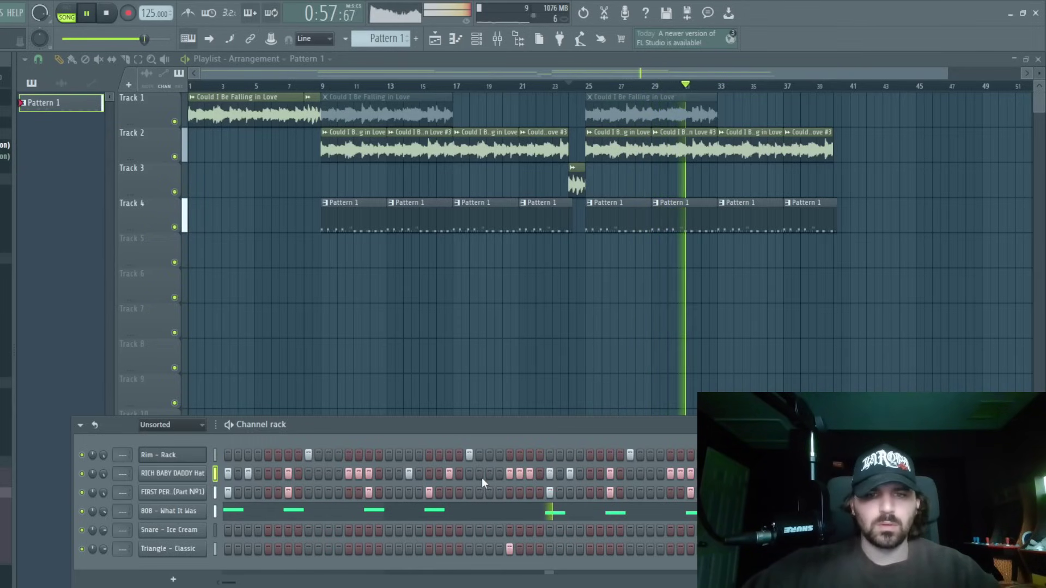
{"action": "right_click", "coordinate": [173, 473]}
{"action": "left_click", "coordinate": [272, 470]}
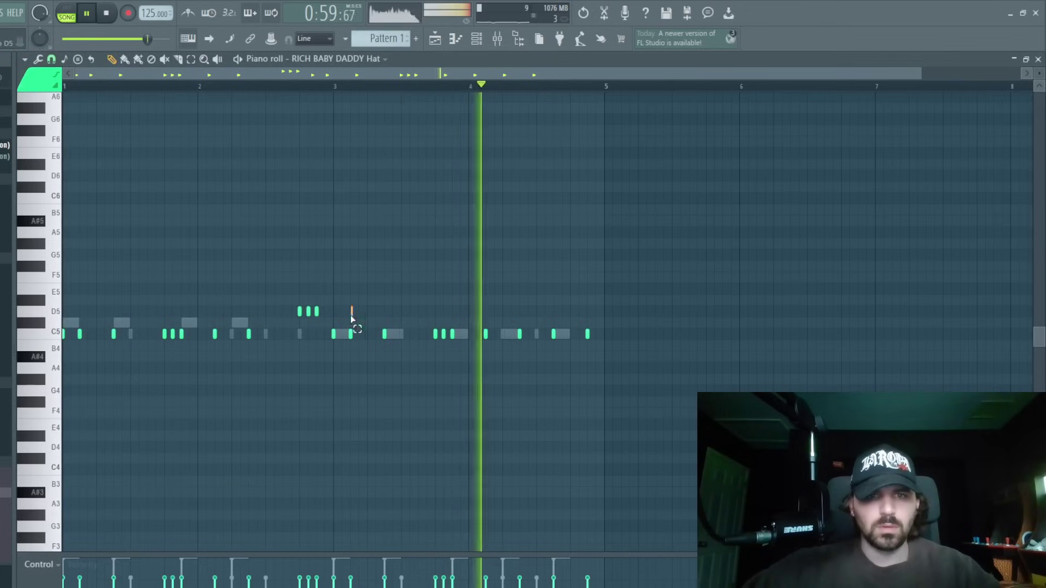
{"action": "left_click", "coordinate": [292, 252], "text": "ctrl"}
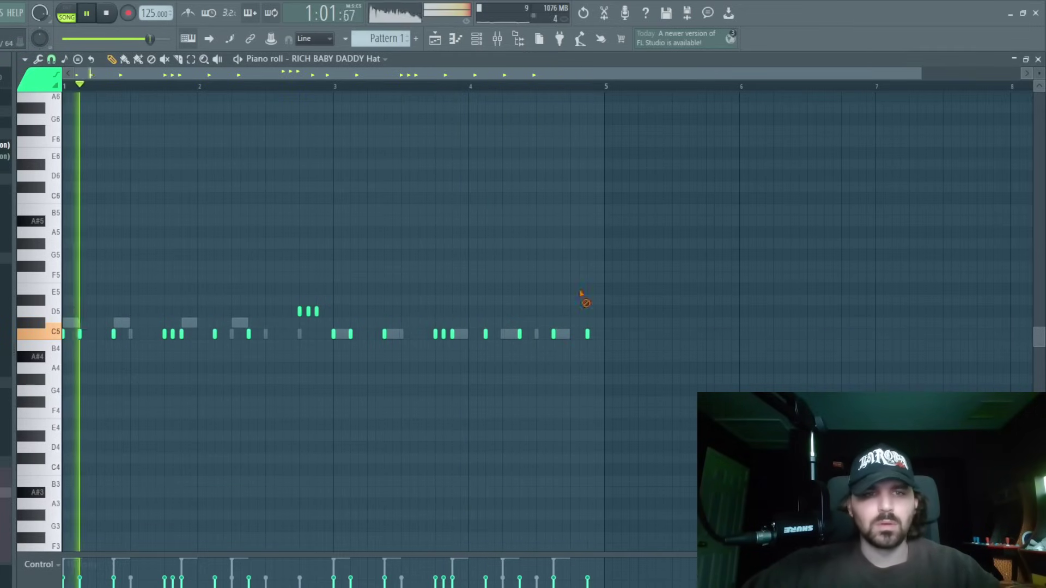
{"action": "key", "text": "Escape"}
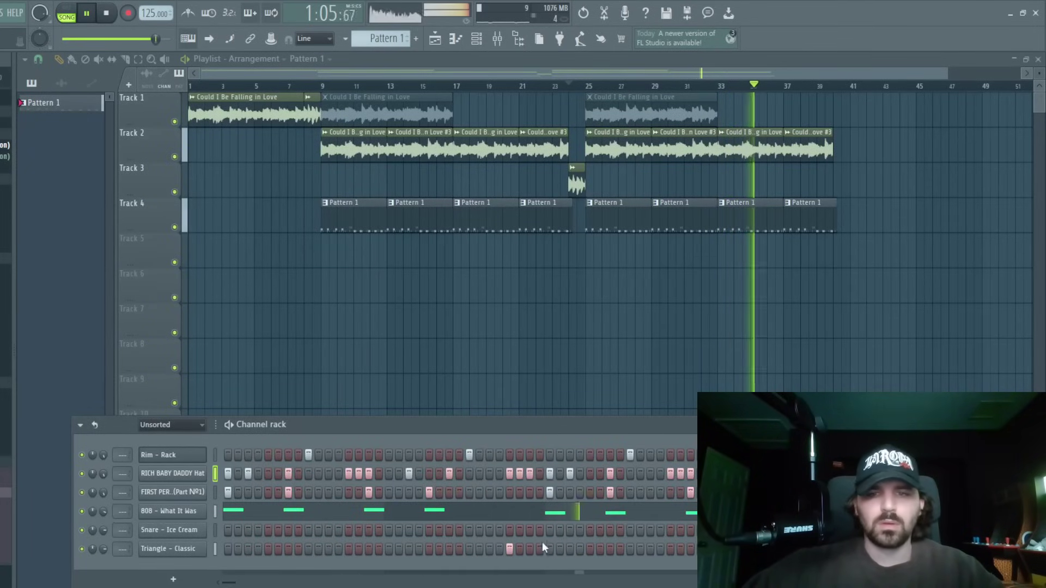
Route the rim, hat, percussion, 808, snare and triangle channels to consecutive mixer tracks 3 to 8, and close the mixer.
{"action": "left_click", "coordinate": [204, 473]}
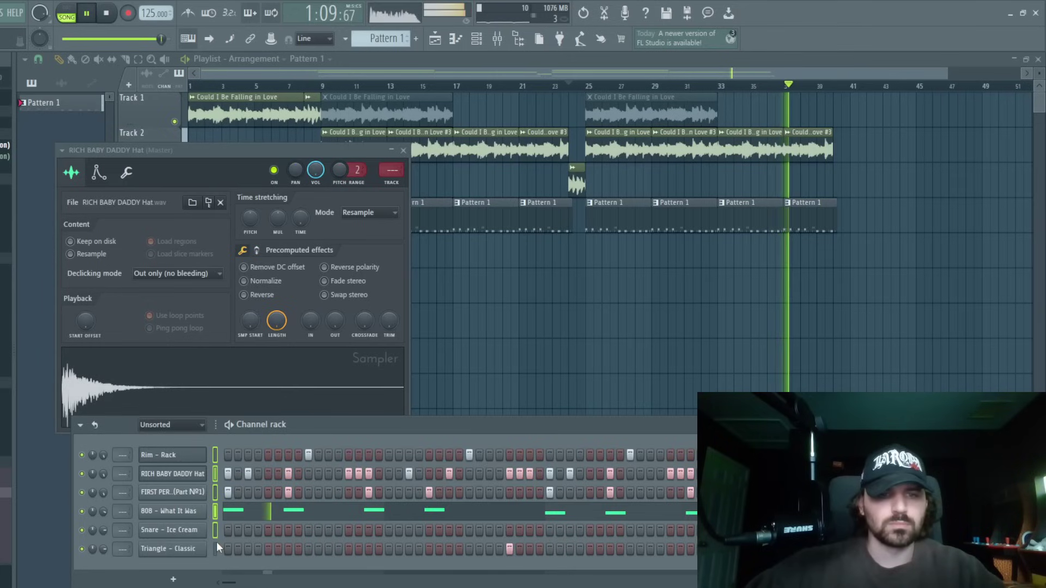
{"action": "left_click", "coordinate": [494, 42]}
{"action": "left_click", "coordinate": [189, 332]}
{"action": "key", "text": "ctrl+l"}
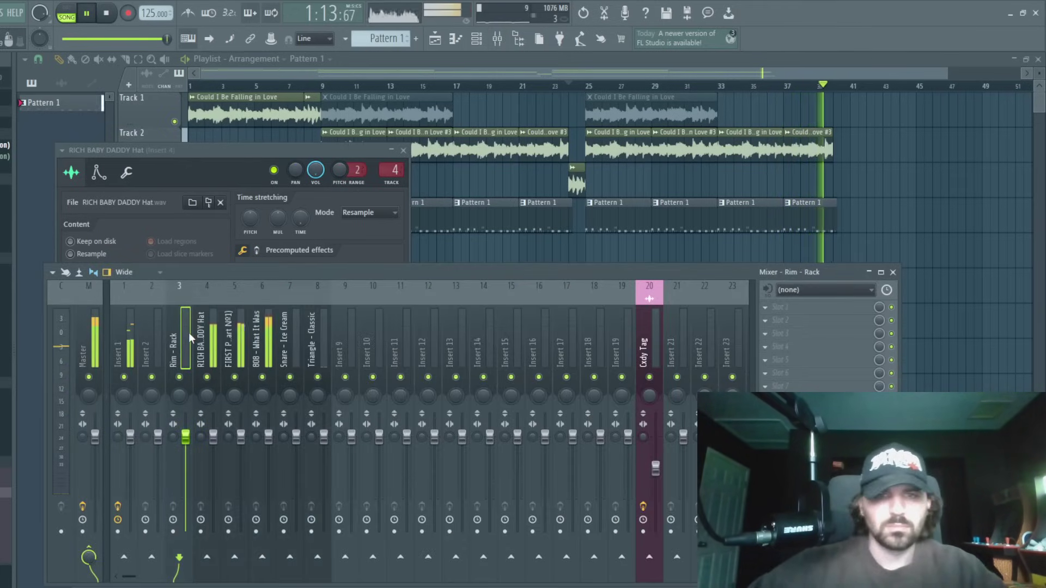
{"action": "left_click", "coordinate": [961, 229]}
{"action": "left_click", "coordinate": [500, 42]}
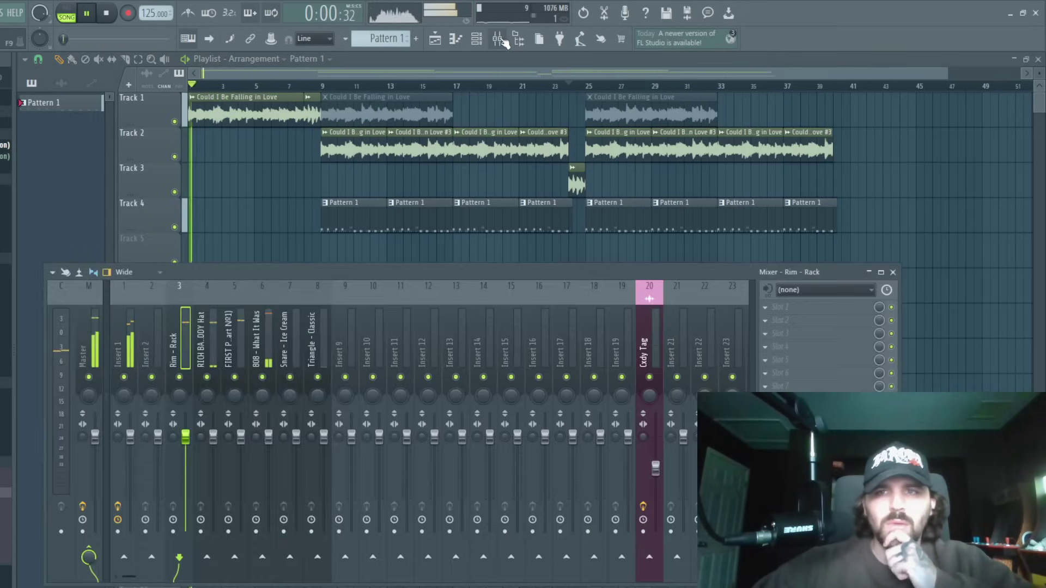
{"action": "left_click", "coordinate": [500, 42]}
Copy the one-bar sample chop from bar 24 on Track 3 to bar 40, at the end of the second section.
{"action": "left_click", "coordinate": [577, 187]}
{"action": "left_click", "coordinate": [827, 195]}
{"action": "left_click_drag", "start_coordinate": [826, 195], "coordinate": [835, 195]}
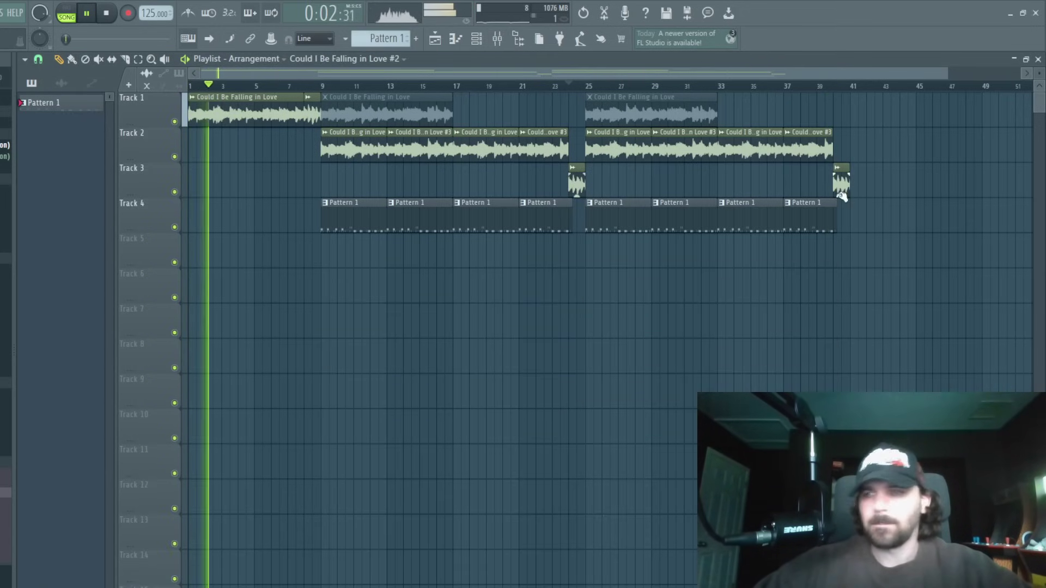
Create an automation clip for the mix level of the first Fruity parametric EQ 2 on mixer Insert 1.
{"action": "left_click", "coordinate": [497, 39]}
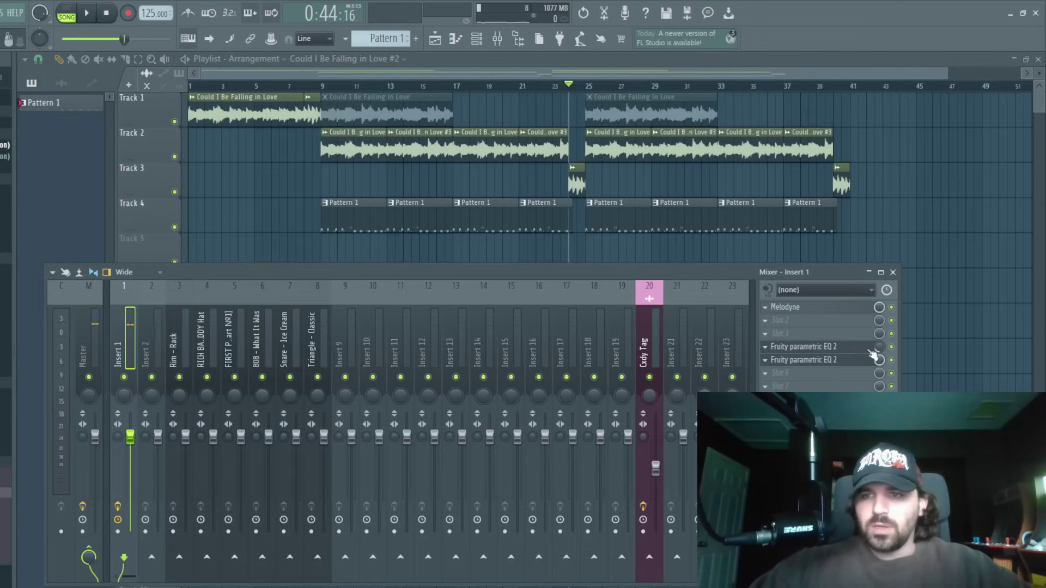
{"action": "right_click", "coordinate": [879, 348]}
{"action": "left_click", "coordinate": [922, 409]}
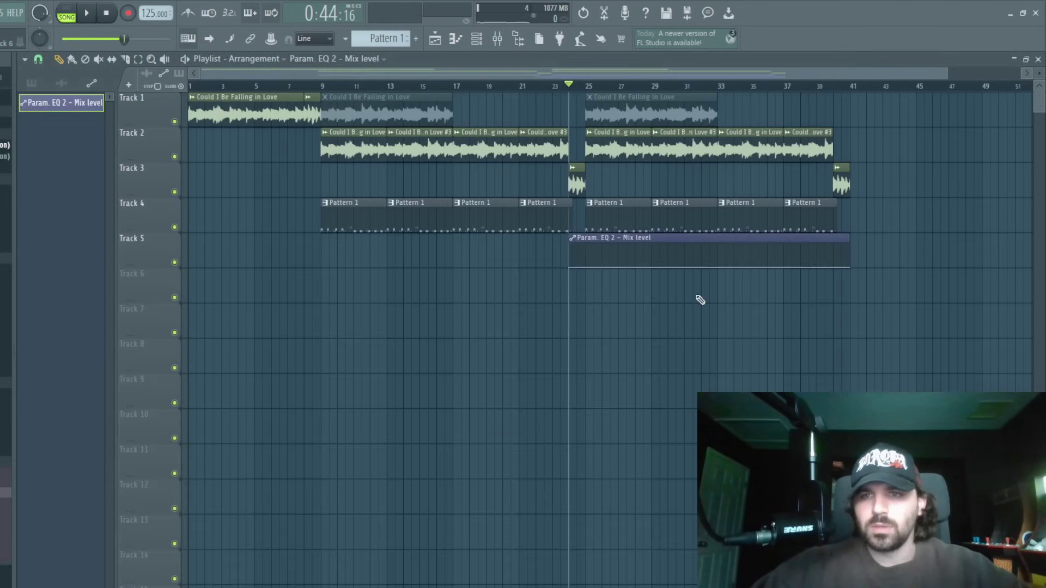
Move the EQ mix level automation to bar 1, make it jump from low to high at bar 9, and end it at bar 17.
{"action": "left_click_drag", "start_coordinate": [660, 241], "coordinate": [281, 241]}
{"action": "key", "text": "space"}
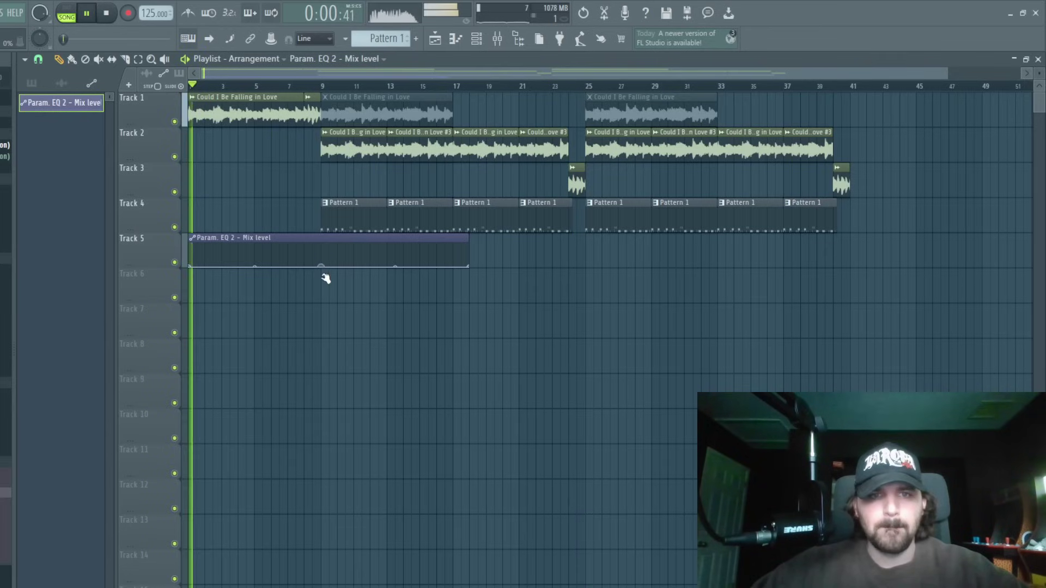
{"action": "left_click_drag", "start_coordinate": [335, 246], "coordinate": [326, 245]}
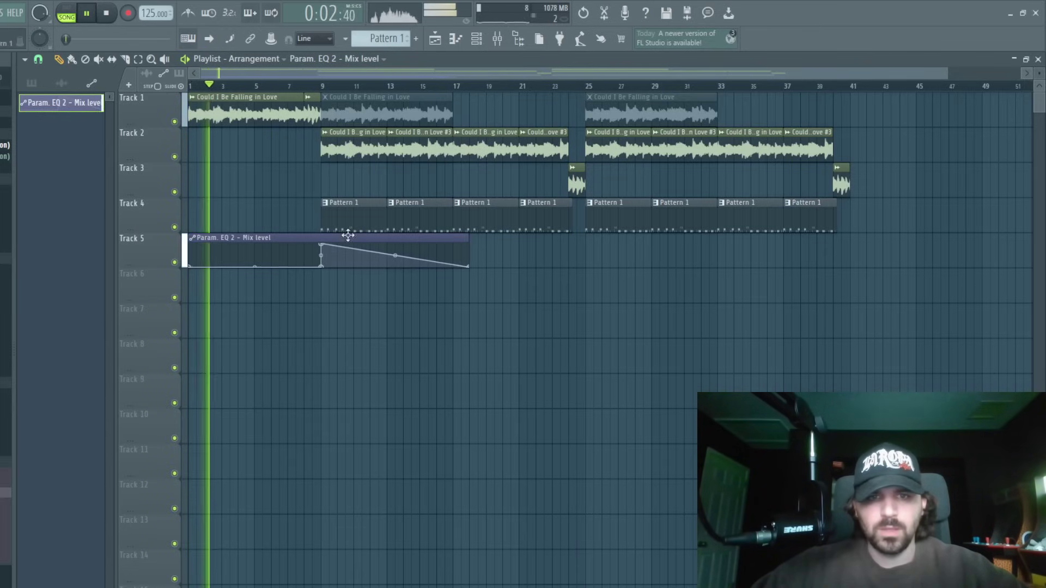
{"action": "left_click_drag", "start_coordinate": [470, 269], "coordinate": [455, 220]}
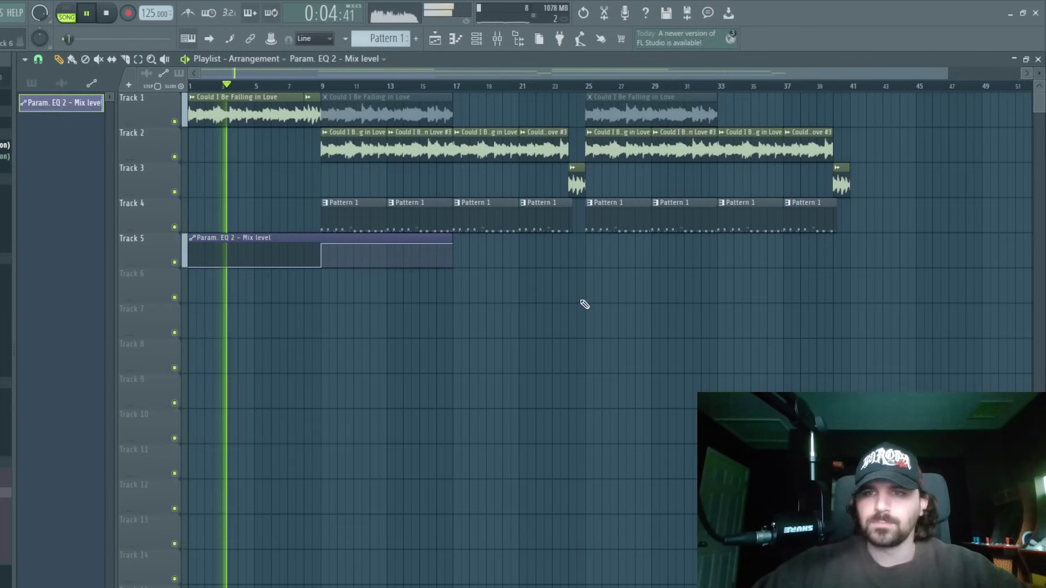
Soften the band 1 low-cut curve in the second Fruity parametric EQ 2 on mixer Insert 1 while the intro plays.
{"action": "left_click", "coordinate": [477, 39]}
{"action": "left_click", "coordinate": [497, 40]}
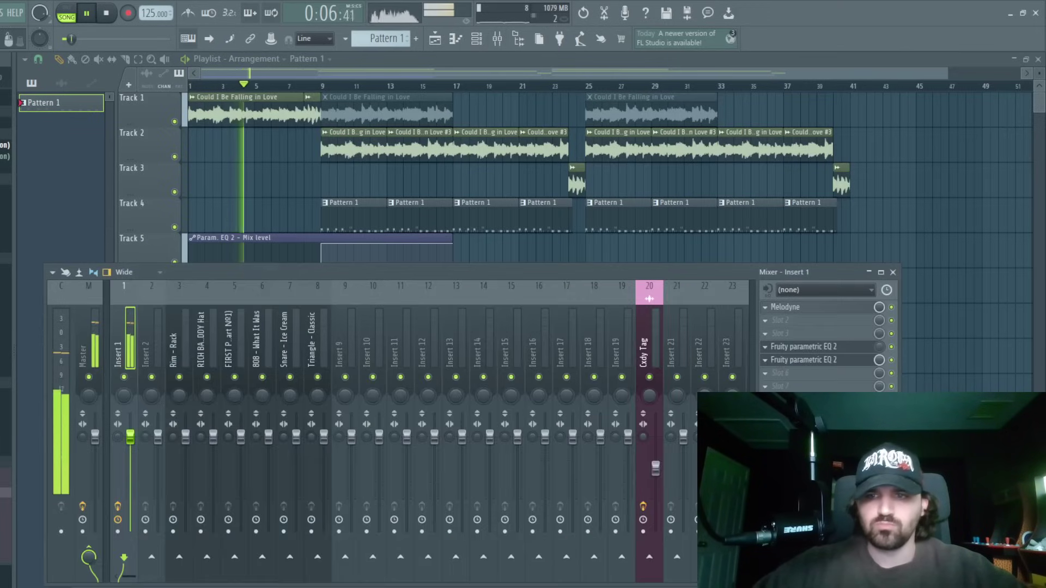
{"action": "left_click", "coordinate": [824, 357]}
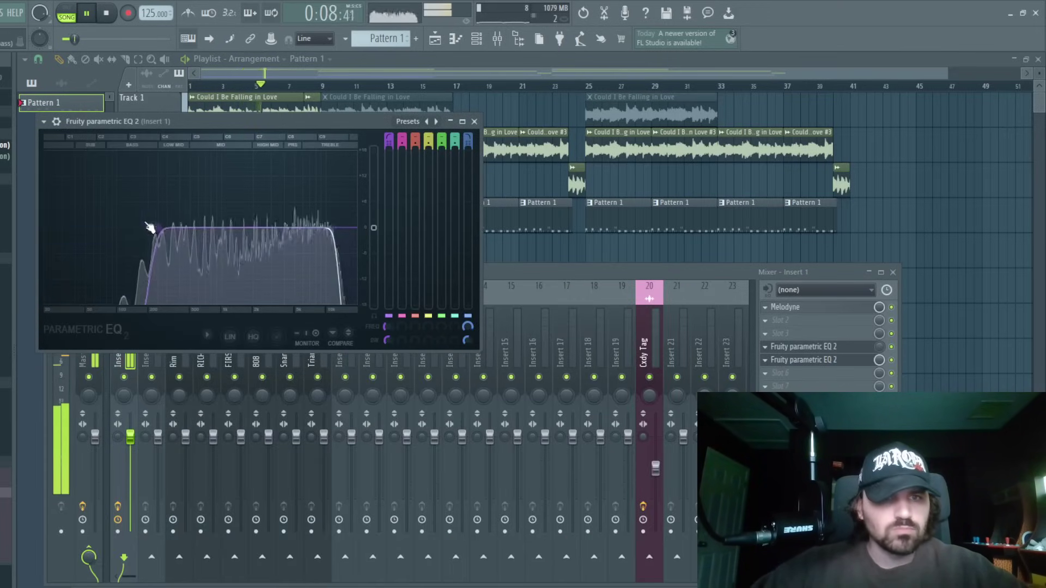
{"action": "right_click", "coordinate": [172, 230]}
{"action": "mouse_move", "coordinate": [197, 289]}
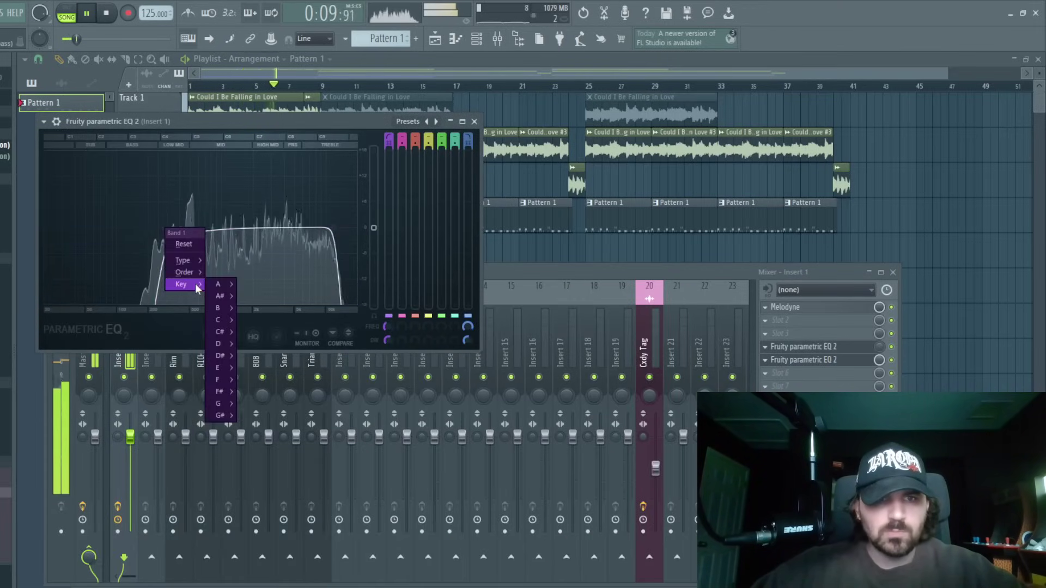
{"action": "left_click", "coordinate": [138, 225]}
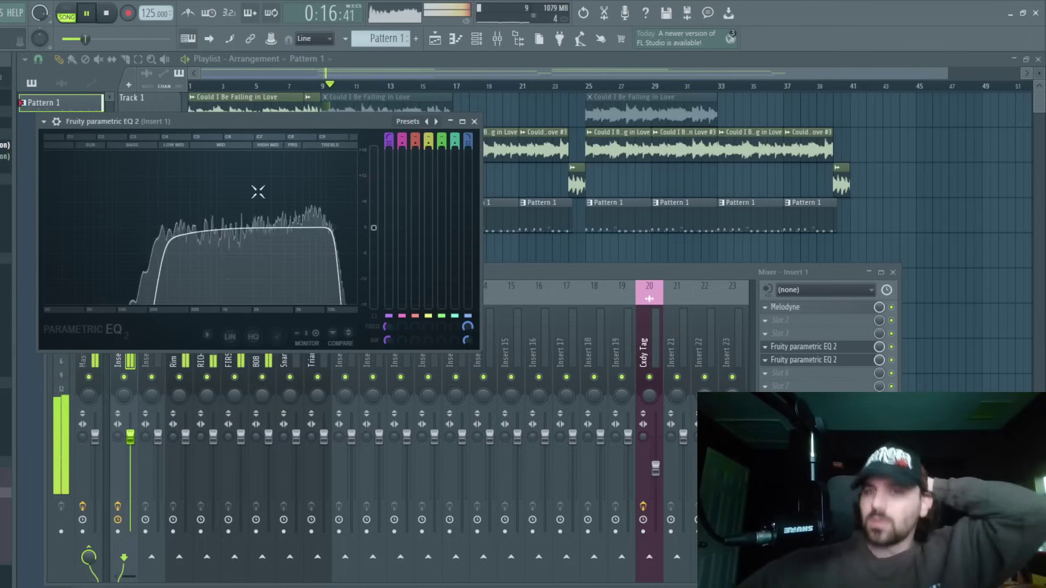
Shorten the sample chop and Pattern 1 at bar 9 to two bars and repeat both at bar 11.
{"action": "left_click", "coordinate": [950, 201]}
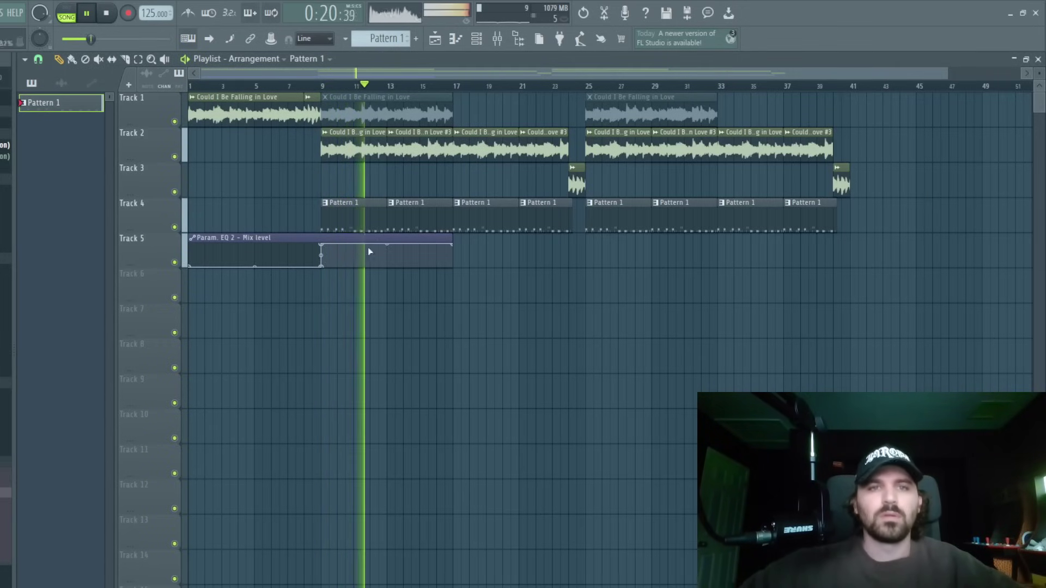
{"action": "key", "text": "space"}
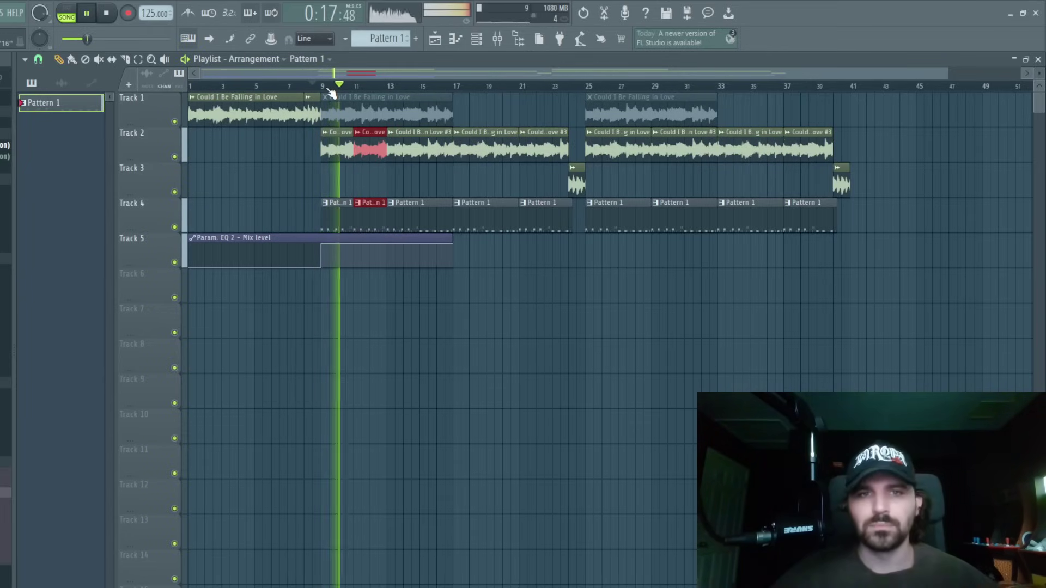
Try shortening the sample chop and Pattern 1 at bar 13 to two bars and repeating both at bar 15.
{"action": "left_click_drag", "start_coordinate": [451, 207], "coordinate": [418, 207]}
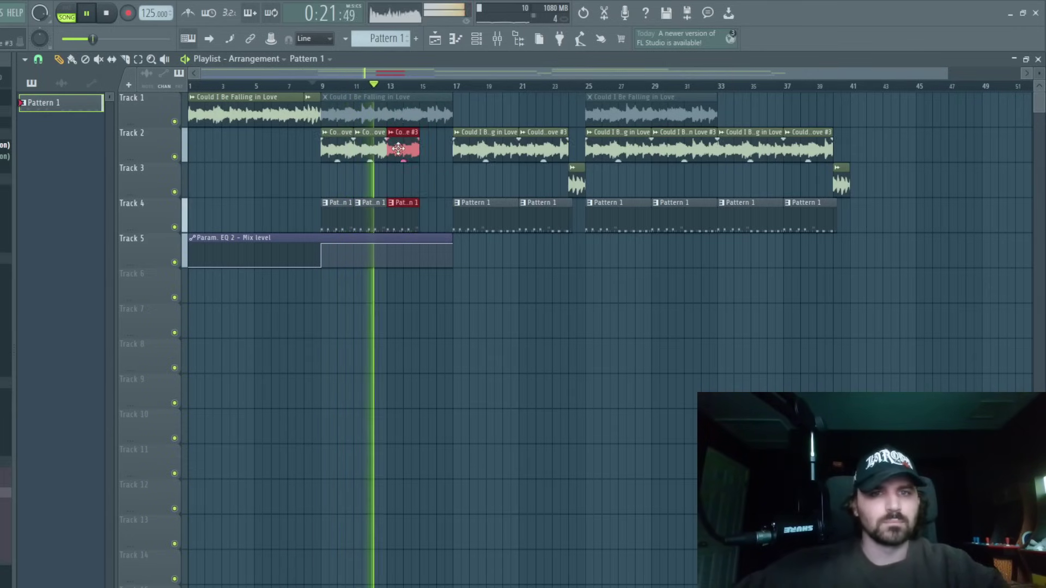
{"action": "key", "text": "ctrl+b"}
{"action": "left_click", "coordinate": [434, 188], "text": "ctrl"}
{"action": "mouse_move", "coordinate": [431, 155]}
{"action": "left_mouse_down"}
{"action": "mouse_move", "coordinate": [434, 228]}
{"action": "mouse_move", "coordinate": [415, 152]}
{"action": "mouse_move", "coordinate": [445, 164]}
{"action": "left_mouse_up"}
{"action": "key", "text": "Delete"}
{"action": "left_click", "coordinate": [455, 196]}
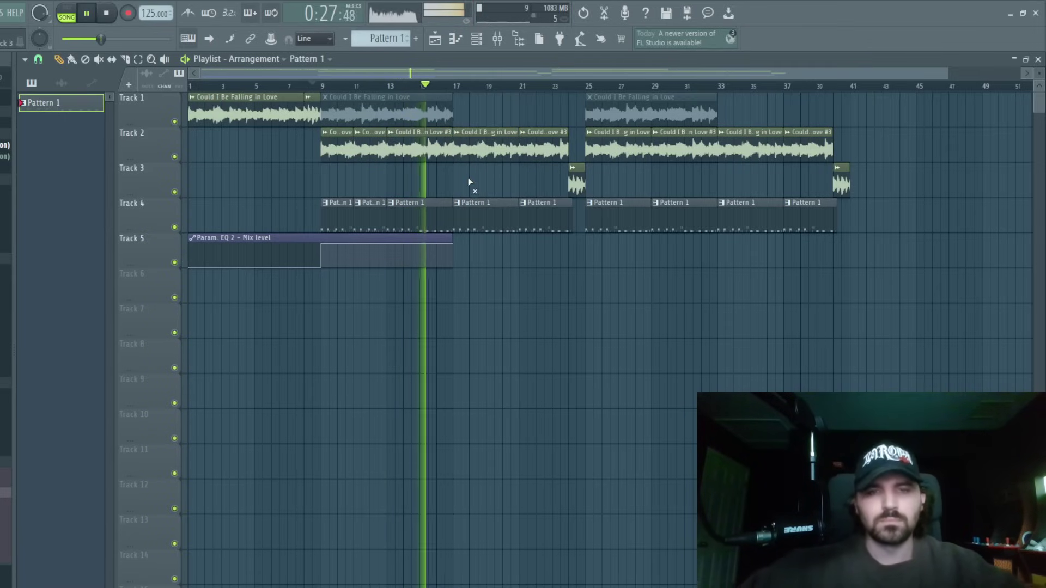
Delete the sample and pattern clips at bars 17 to 21 and duplicate the bars 9 to 17 clips to bar 17.
{"action": "left_click_drag", "start_coordinate": [476, 152], "coordinate": [531, 220]}
{"action": "key", "text": "Delete"}
{"action": "left_click_drag", "start_coordinate": [467, 233], "coordinate": [327, 129]}
{"action": "key", "text": "ctrl+b"}
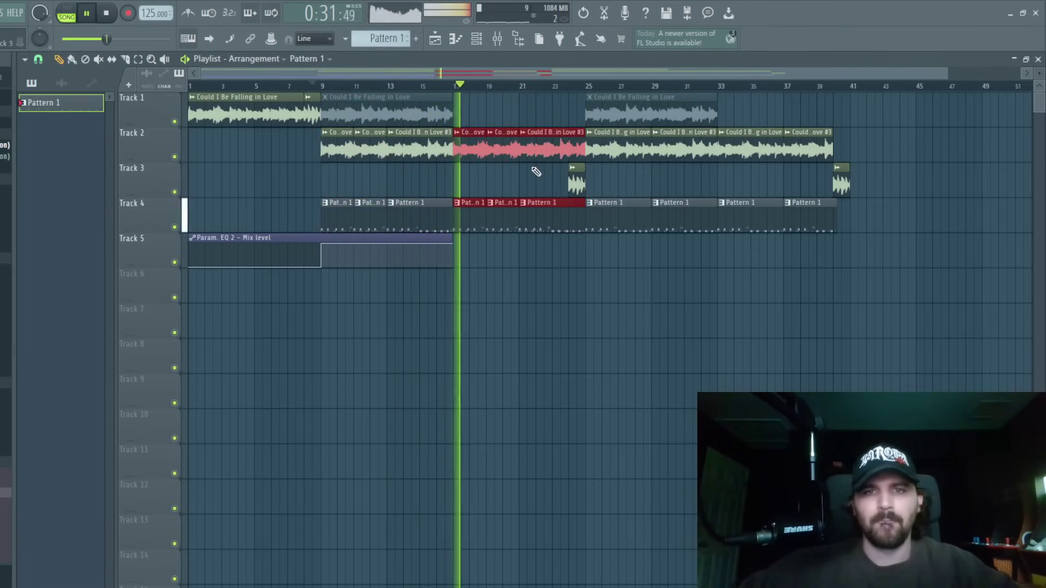
Move the duplicated clips down to Tracks 7 and 9 and delete their surplus copies at bar 21.
{"action": "scroll", "coordinate": [476, 73], "scroll_direction": "up", "scroll_amount": 3}
{"action": "left_click_drag", "start_coordinate": [478, 73], "coordinate": [669, 69]}
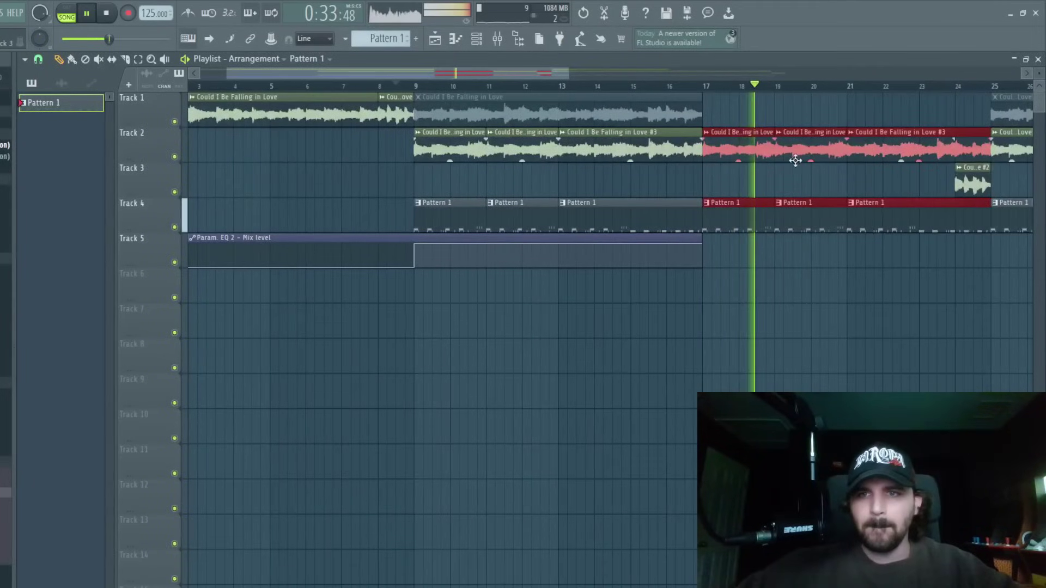
{"action": "left_click_drag", "start_coordinate": [730, 181], "coordinate": [729, 357]}
{"action": "left_click", "coordinate": [800, 181]}
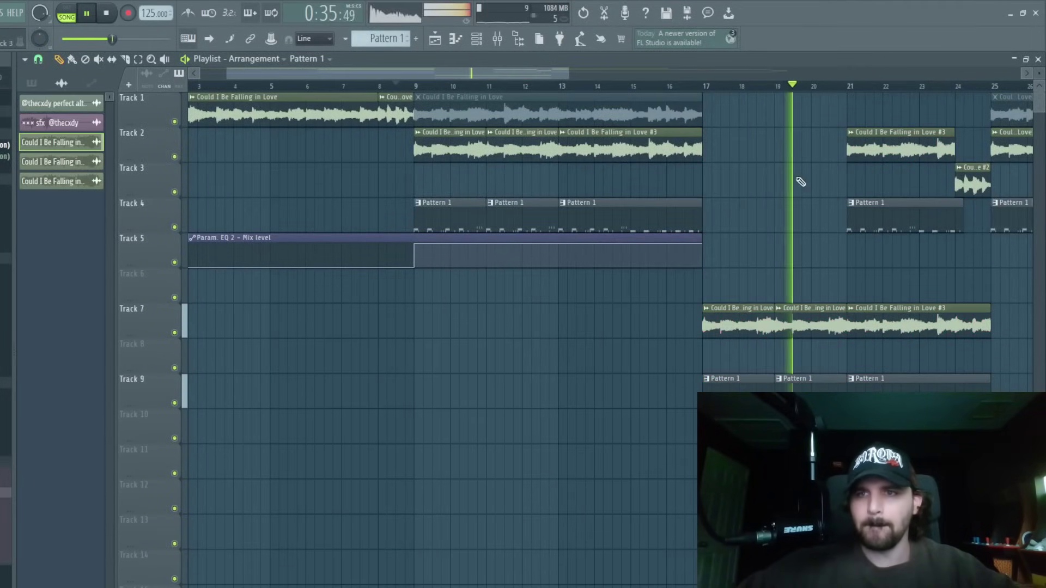
{"action": "left_click_drag", "start_coordinate": [566, 73], "coordinate": [641, 73]}
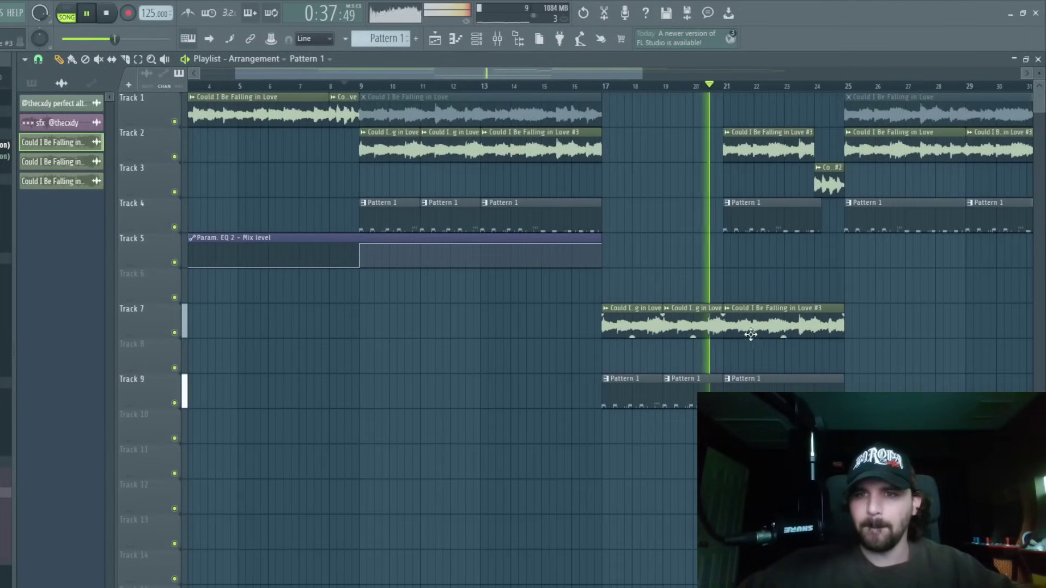
{"action": "right_click", "coordinate": [752, 386]}
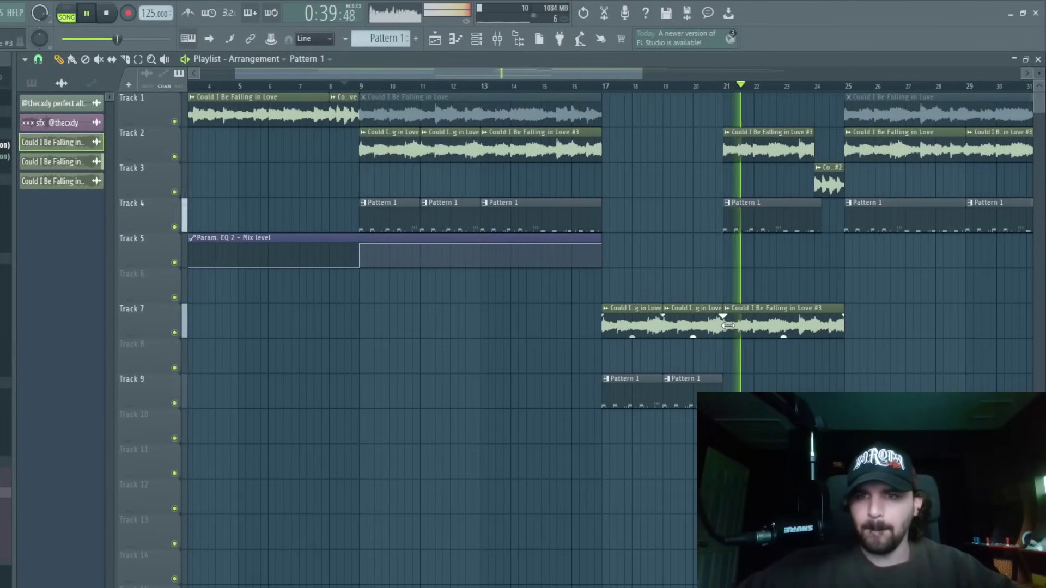
{"action": "left_click_drag", "start_coordinate": [729, 325], "coordinate": [799, 333]}
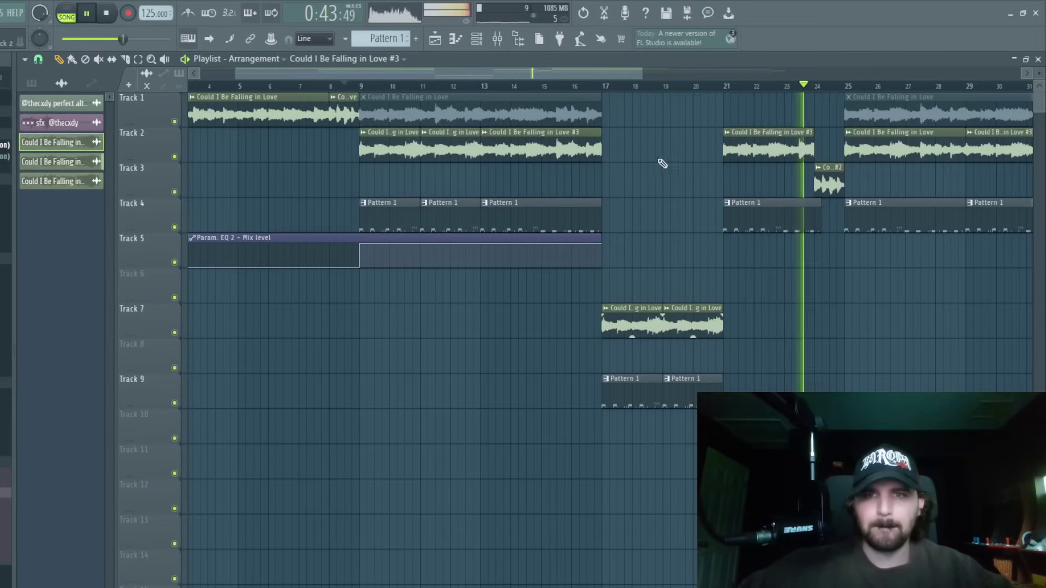
Move the remaining two-bar chops and patterns at bar 17 back up to Tracks 2 and 4.
{"action": "left_click_drag", "start_coordinate": [730, 384], "coordinate": [586, 322]}
{"action": "key", "text": "shift+Up"}
{"action": "key", "text": "shift+Up"}
{"action": "key", "text": "shift+Up"}
{"action": "key", "text": "shift+Up"}
{"action": "key", "text": "shift+Up"}
{"action": "right_click", "coordinate": [926, 373]}
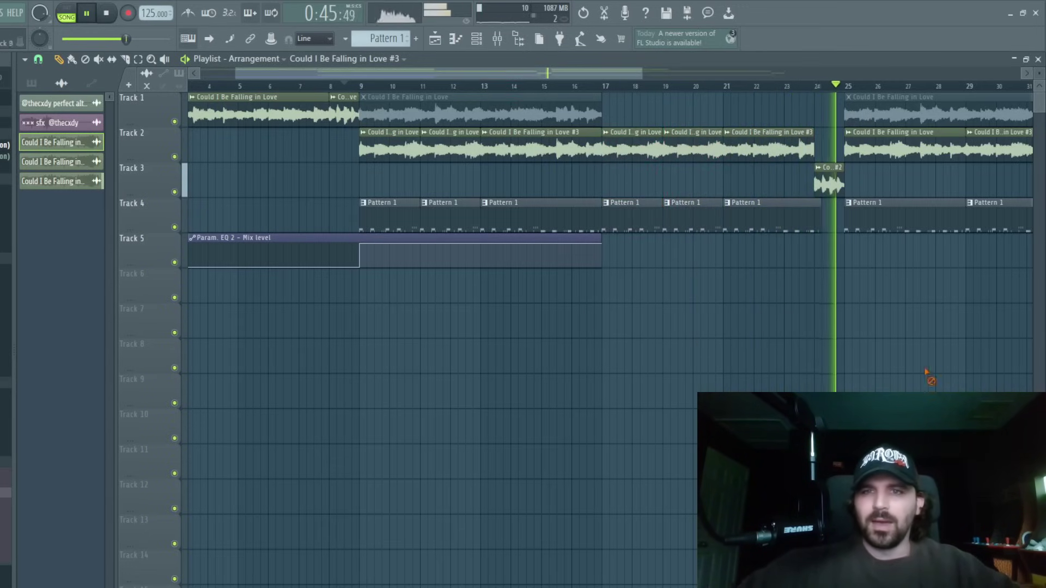
Stop playback and delete the whole second section of clips from bar 25 onward.
{"action": "scroll", "coordinate": [792, 78], "scroll_direction": "down", "scroll_amount": 3}
{"action": "left_click_drag", "start_coordinate": [880, 268], "coordinate": [566, 96]}
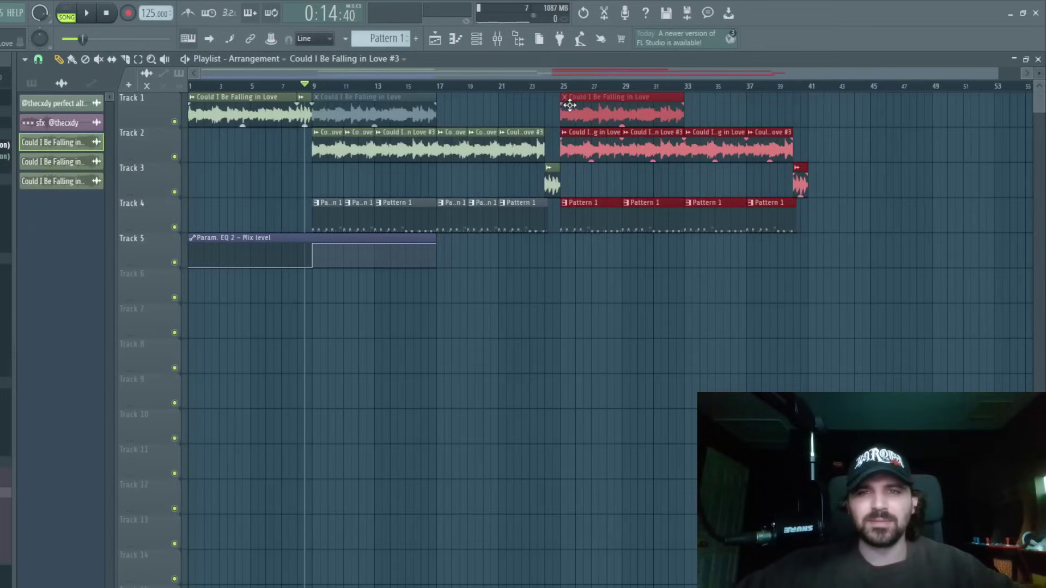
{"action": "key", "text": "space"}
{"action": "key", "text": "Delete"}
Try replacing the Track 1 intro clips with one long sample clip on Track 7 starting at bar 1.
{"action": "left_click_drag", "start_coordinate": [589, 233], "coordinate": [321, 104]}
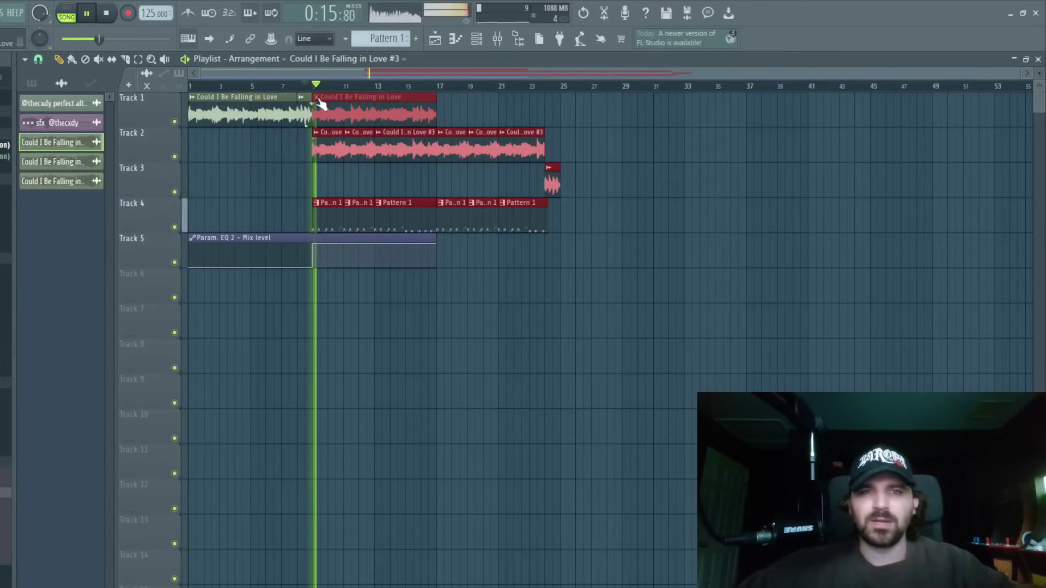
{"action": "left_click", "coordinate": [465, 114]}
{"action": "key", "text": "space"}
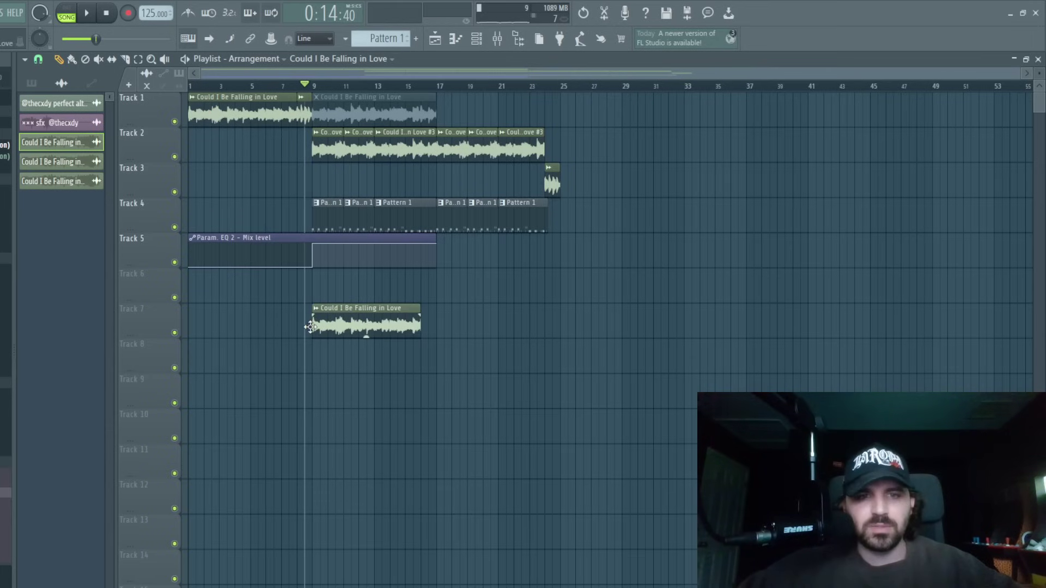
{"action": "key", "text": "space"}
{"action": "right_click", "coordinate": [292, 115]}
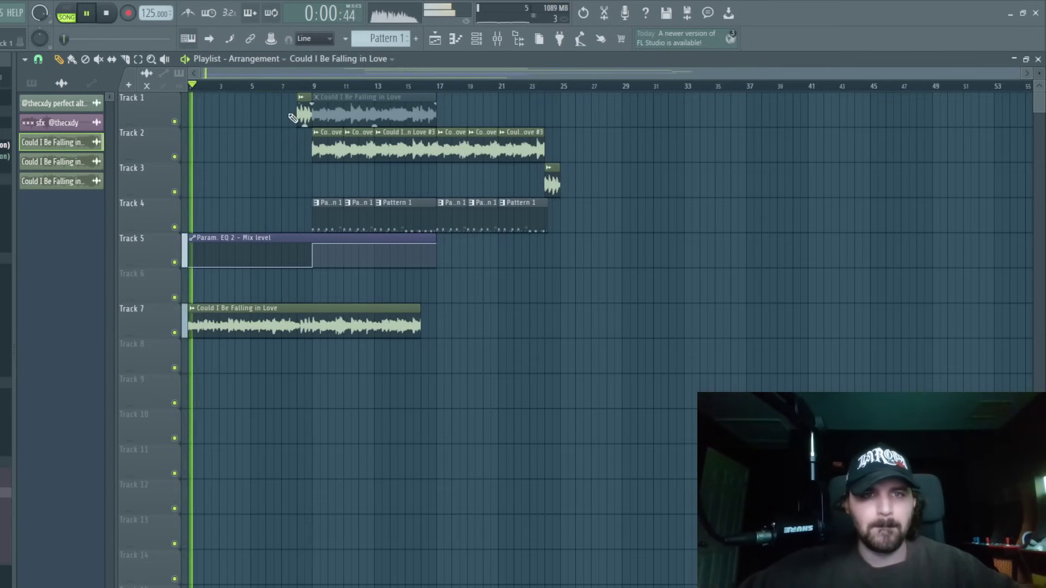
{"action": "scroll", "coordinate": [267, 74], "scroll_direction": "up", "scroll_amount": 4}
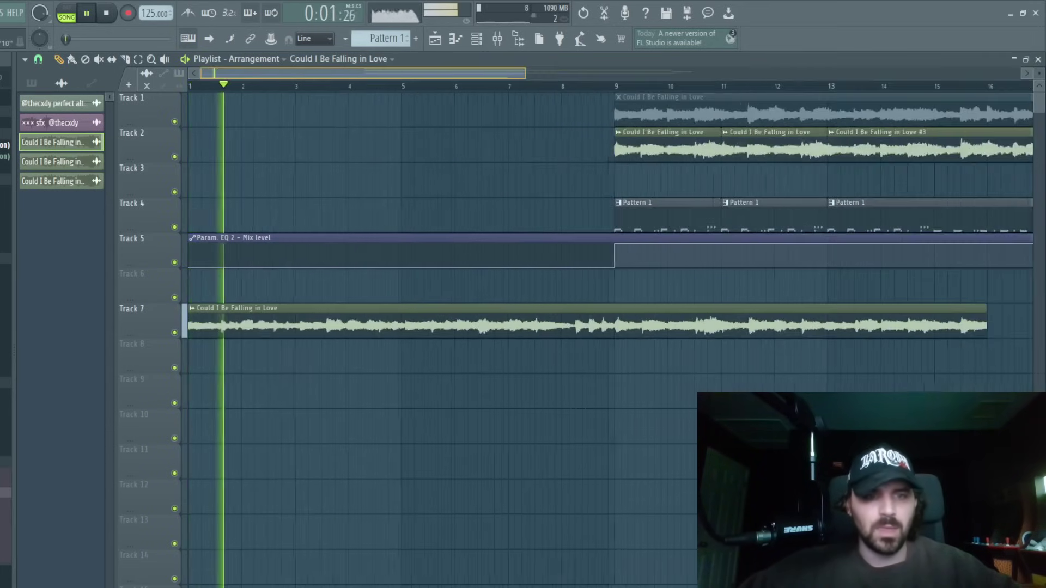
{"action": "scroll", "coordinate": [270, 79], "scroll_direction": "up", "scroll_amount": 2}
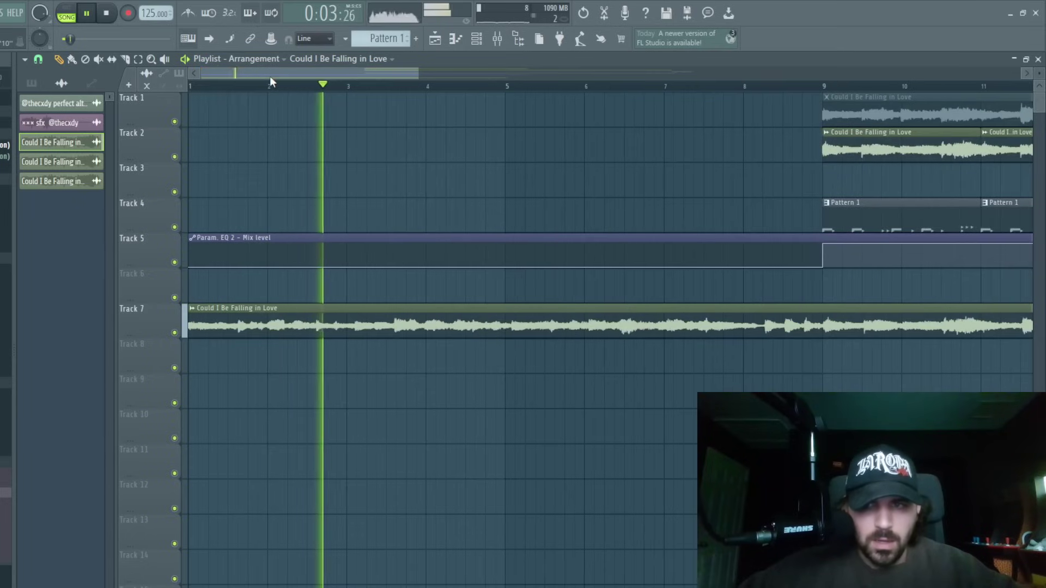
Undo the removal of the Track 1 intro clips and delete the test sample clip from Track 7.
{"action": "key", "text": "ctrl+z"}
{"action": "key", "text": "ctrl+z"}
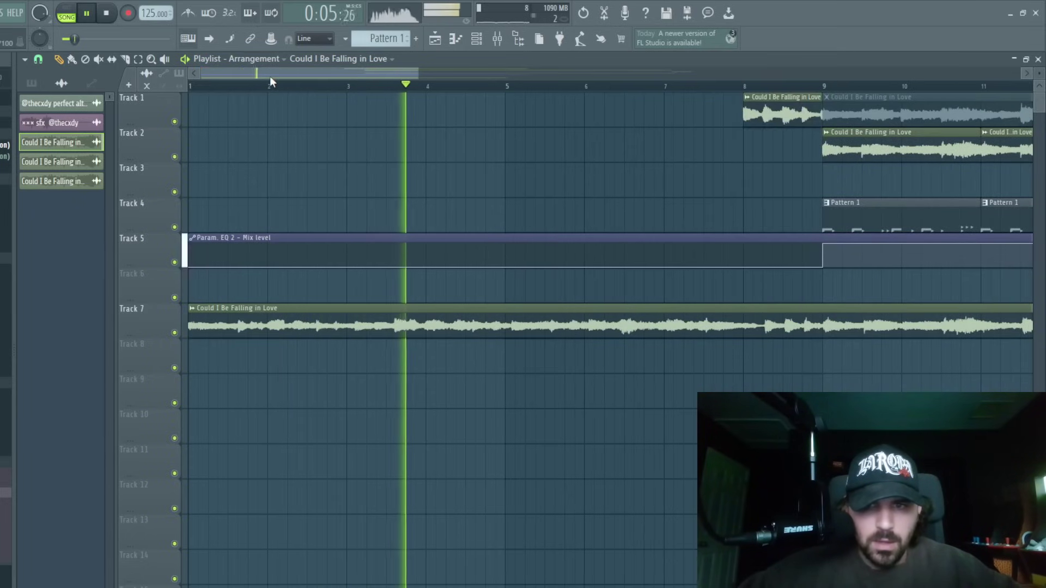
{"action": "key", "text": "space"}
{"action": "right_click", "coordinate": [503, 334]}
{"action": "scroll", "coordinate": [538, 276], "scroll_direction": "down", "scroll_amount": 4}
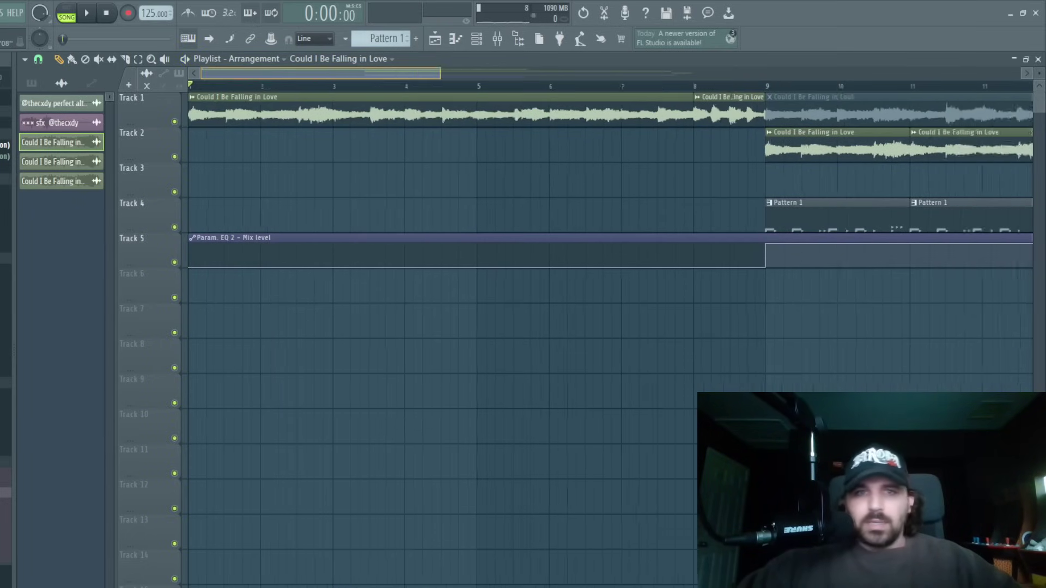
Place the Fx - Ice sample on Track 6 at bar 9 with a fade-out and repeat it at bar 13.
{"action": "key", "text": "space"}
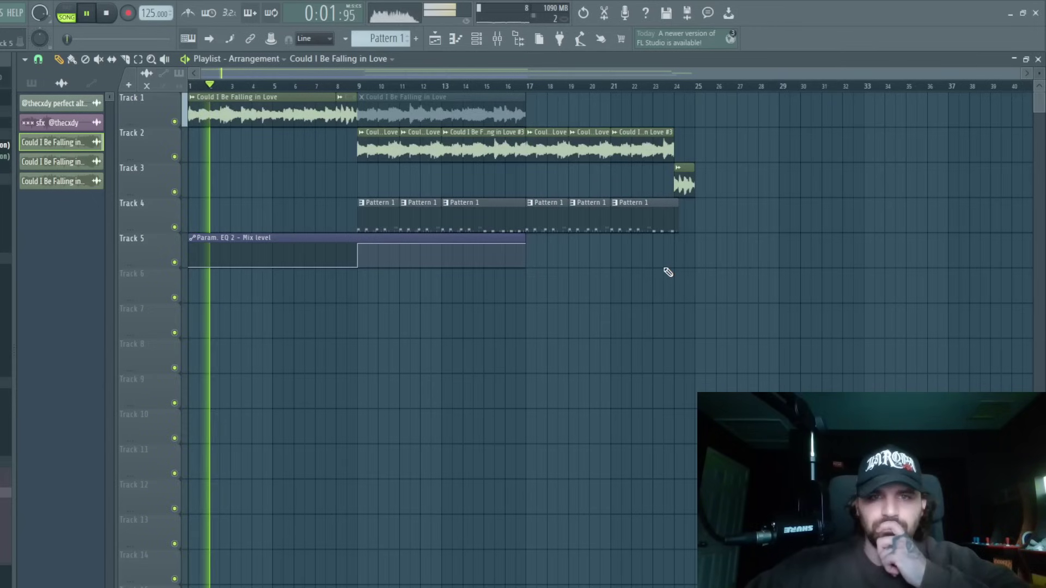
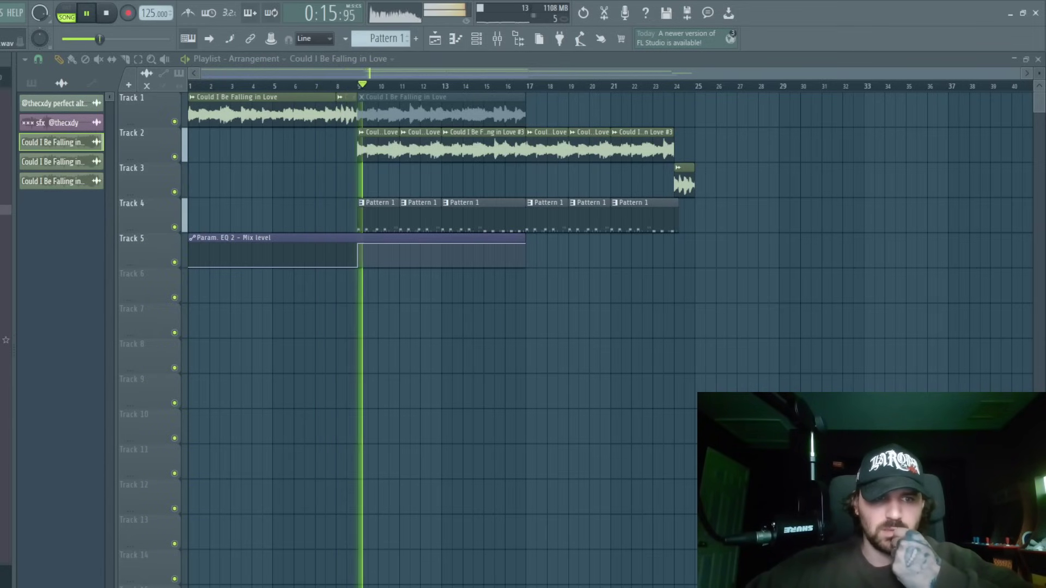
{"action": "left_click_drag", "start_coordinate": [354, 303], "coordinate": [356, 294]}
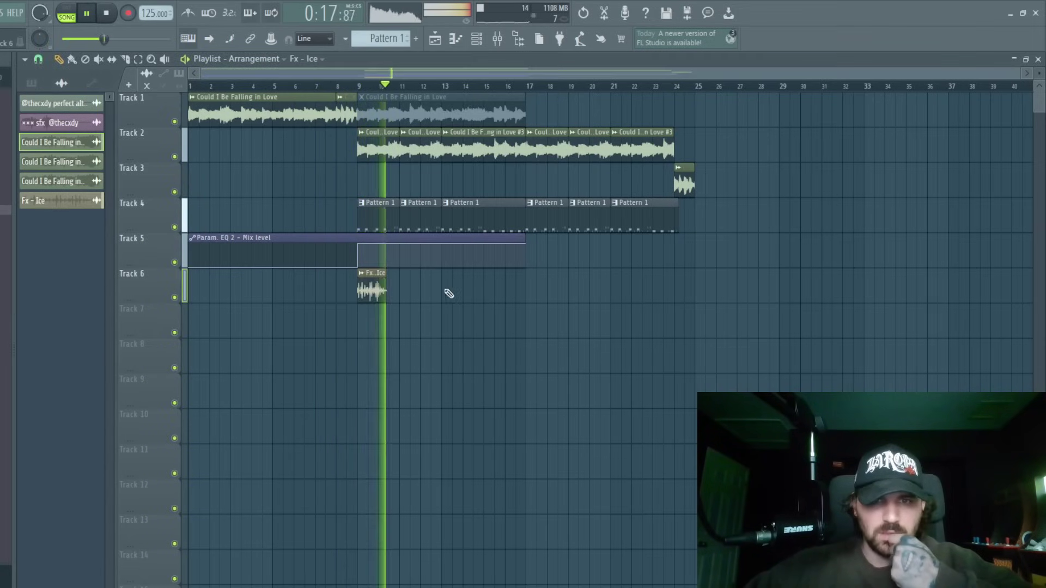
{"action": "double_click", "coordinate": [380, 279]}
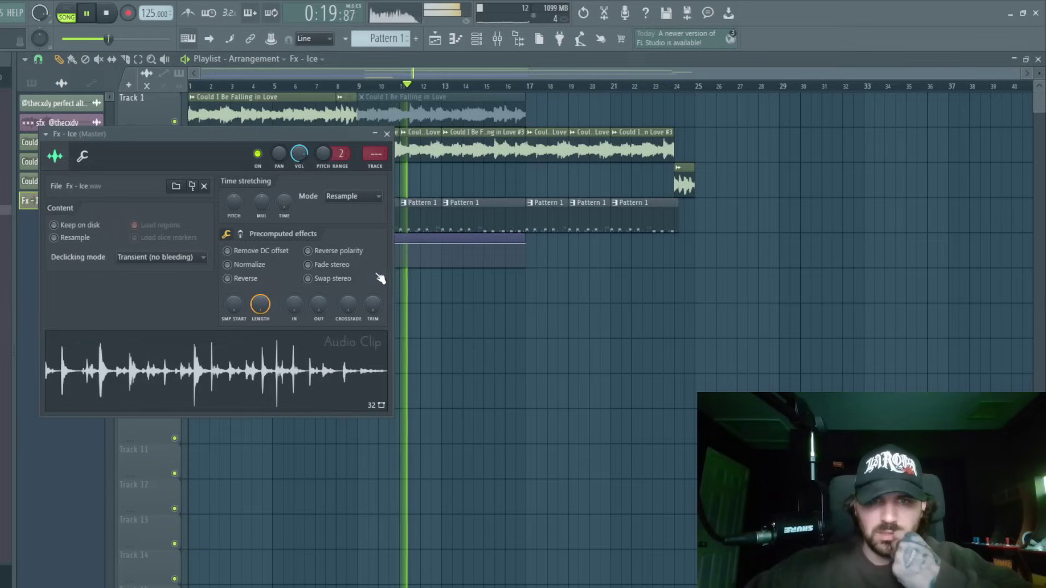
{"action": "key", "text": "Escape"}
{"action": "left_click", "coordinate": [454, 289]}
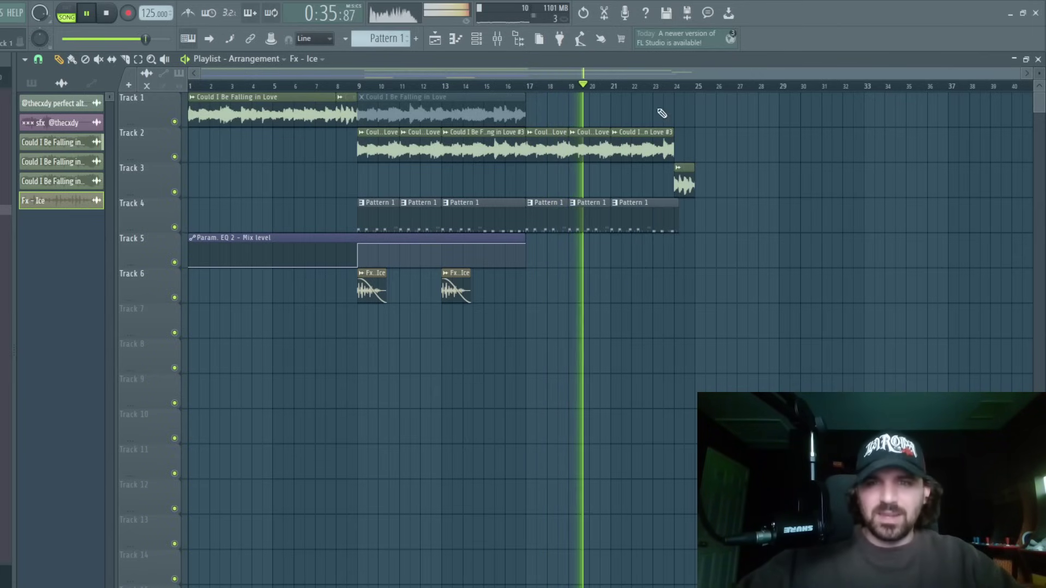
Play the arrangement from bar 21 and trim the last Pattern 1 clip on Track 4 to end at bar 24.
{"action": "scroll", "coordinate": [627, 120], "scroll_direction": "up", "scroll_amount": 3}
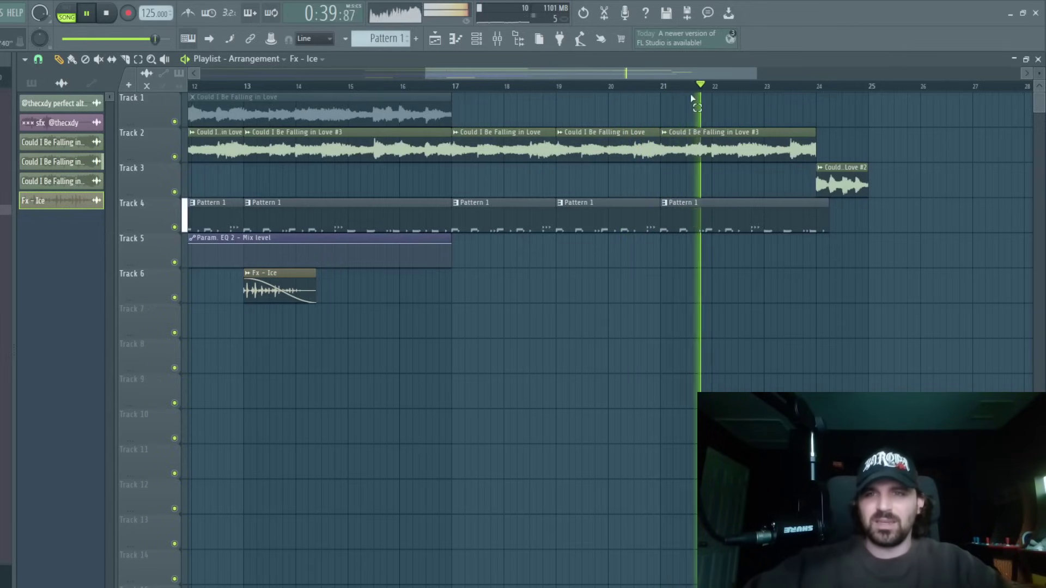
{"action": "key", "text": "space"}
{"action": "left_click", "coordinate": [661, 86]}
{"action": "key", "text": "space"}
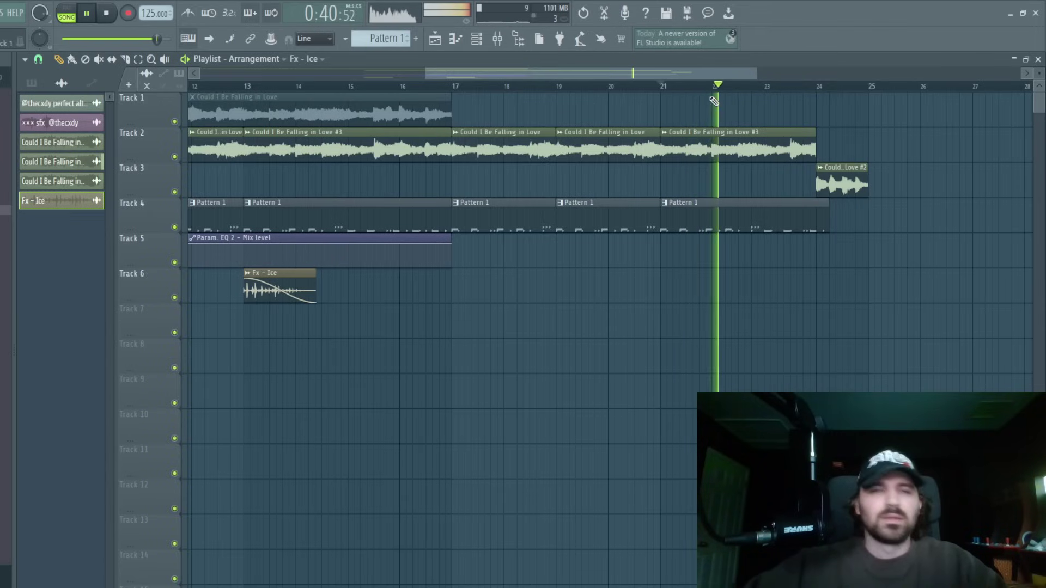
{"action": "scroll", "coordinate": [762, 152], "scroll_direction": "down", "scroll_amount": 2, "text": "ctrl"}
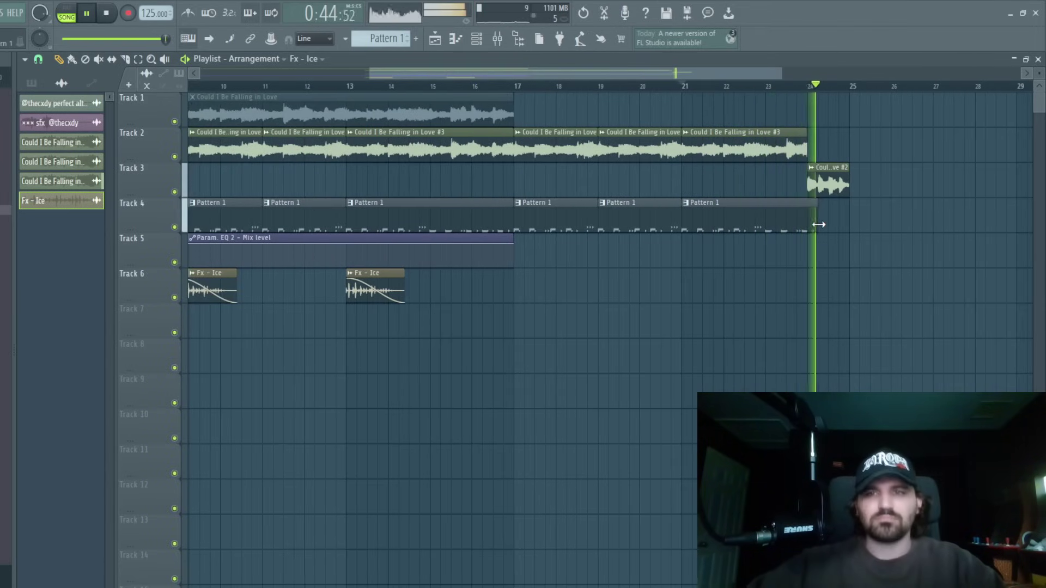
{"action": "key", "text": "space"}
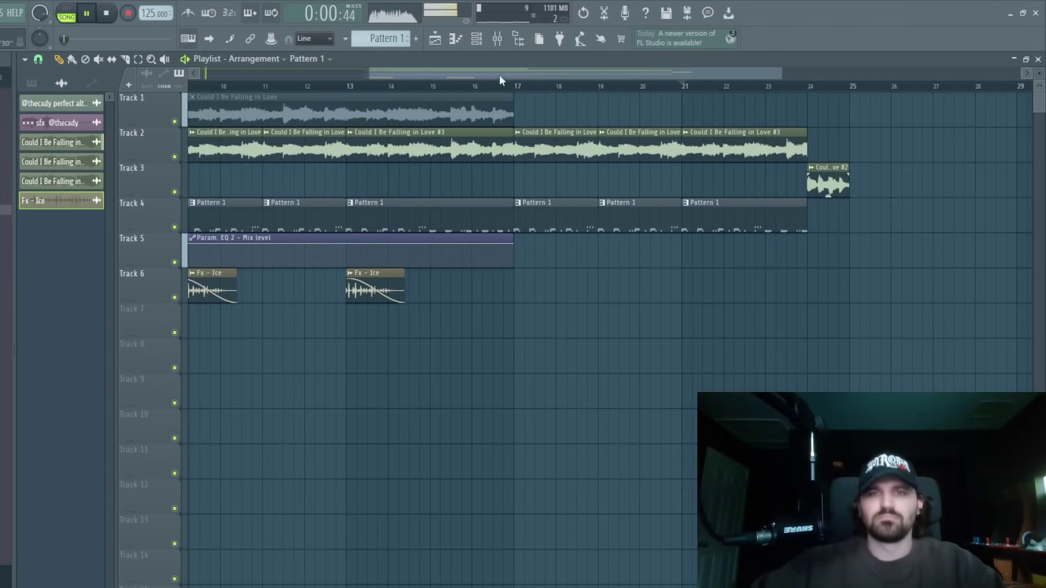
Copy the two faded Fx - Ice clips on Track 6 to bars 17 and 21.
{"action": "scroll", "coordinate": [561, 296], "scroll_direction": "down", "scroll_amount": 2, "text": "ctrl"}
{"action": "left_click_drag", "start_coordinate": [560, 297], "coordinate": [422, 285]}
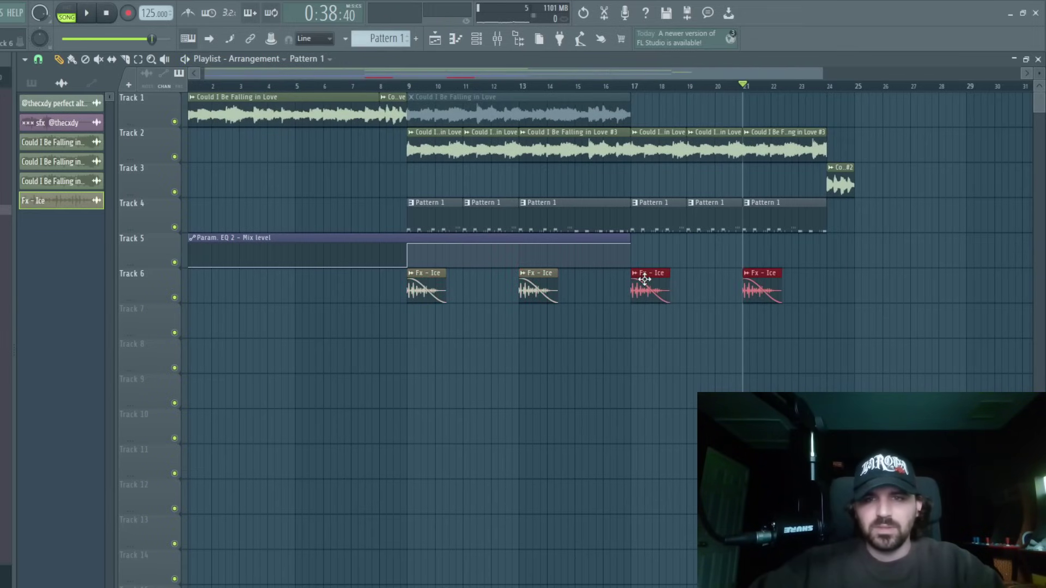
Slice the EQ mix level automation at bar 9 and duplicate the section from bar 9 to bar 25.
{"action": "left_click_drag", "start_coordinate": [928, 338], "coordinate": [422, 92]}
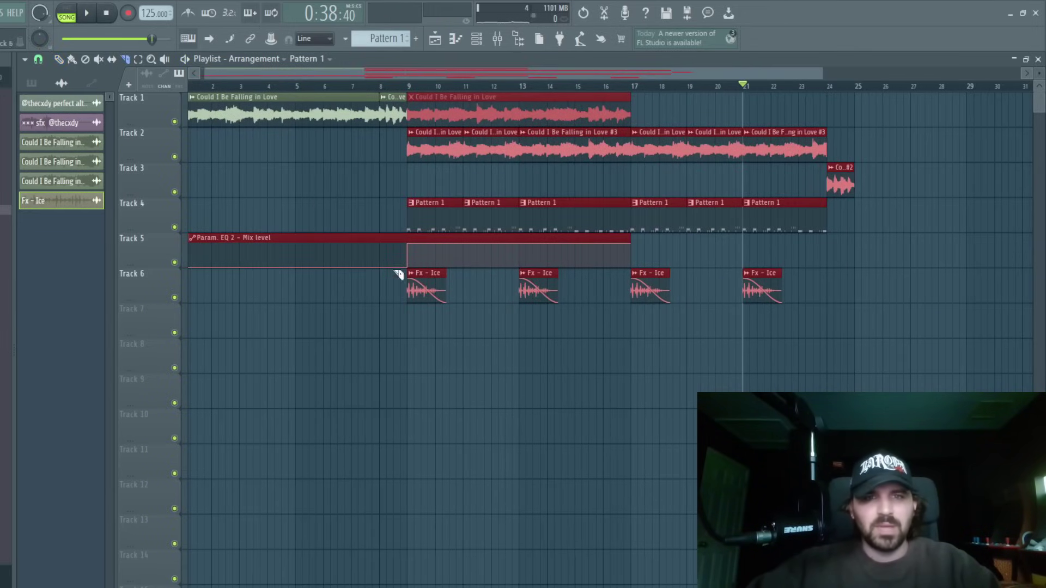
{"action": "left_click_drag", "start_coordinate": [407, 232], "coordinate": [421, 263]}
{"action": "left_click_drag", "start_coordinate": [415, 106], "coordinate": [873, 297]}
{"action": "key", "text": "ctrl+b"}
Delete the muted sample clips on Track 1 at bars 9 and 25.
{"action": "scroll", "coordinate": [762, 354], "scroll_direction": "down", "scroll_amount": 3}
{"action": "left_click_drag", "start_coordinate": [463, 110], "coordinate": [534, 112]}
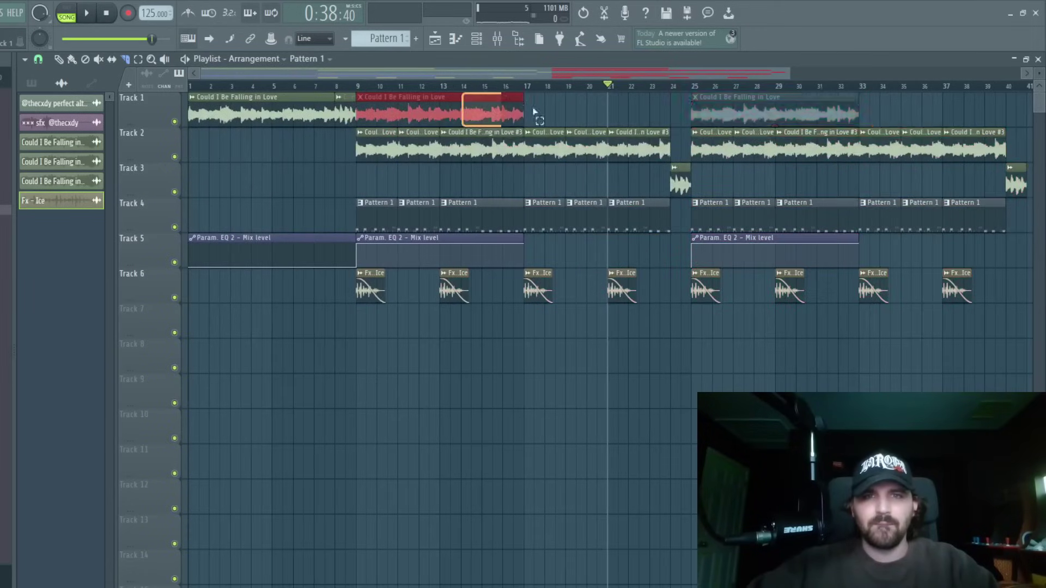
{"action": "key", "text": "Delete"}
Add the Fx - Xool Keys sample on Track 7, trimmed to end at bar 25, and play from its start.
{"action": "key", "text": "space"}
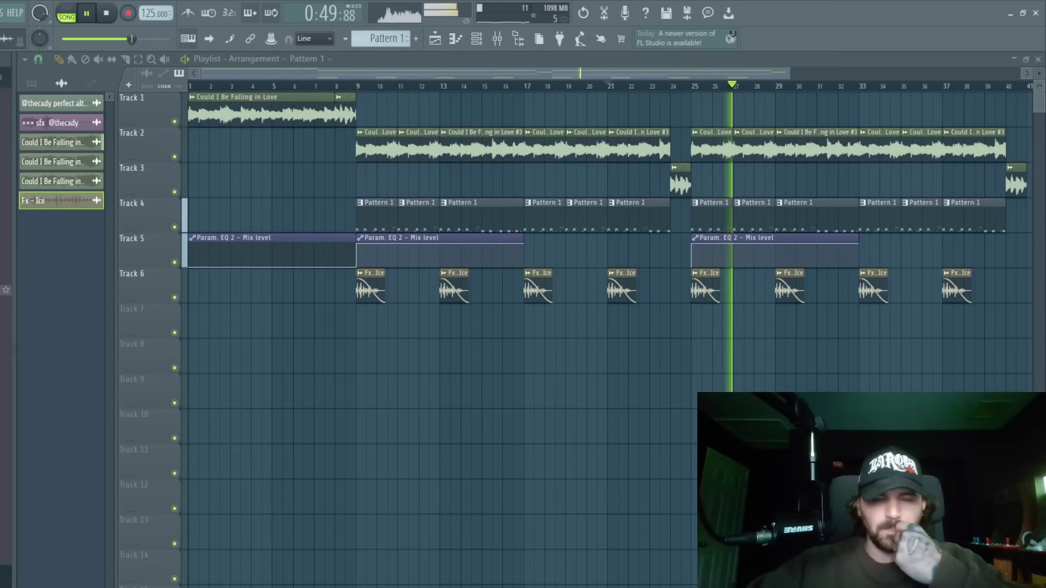
{"action": "left_click_drag", "start_coordinate": [658, 339], "coordinate": [665, 329]}
{"action": "key", "text": "space"}
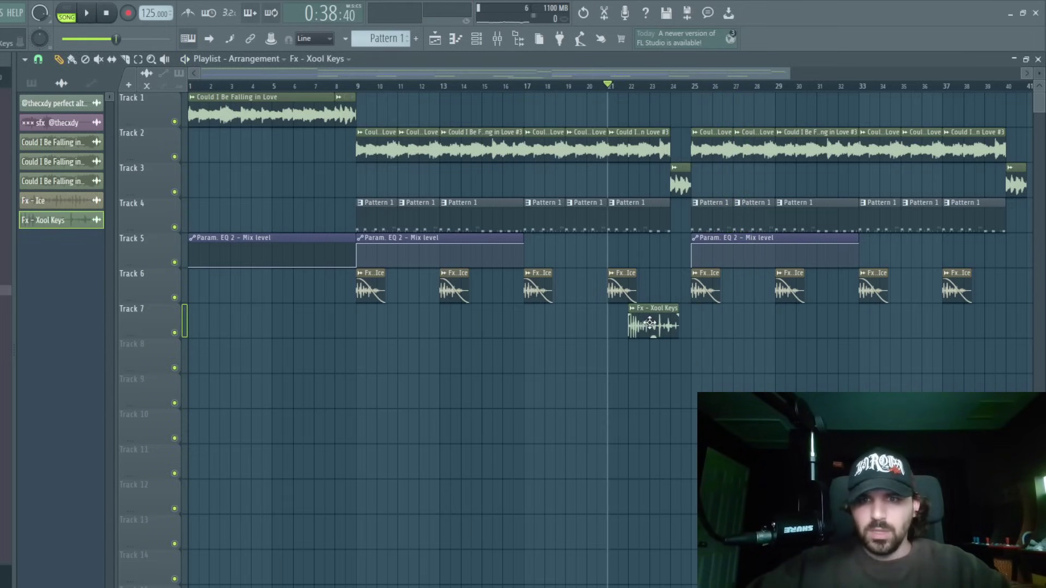
{"action": "scroll", "coordinate": [674, 90], "scroll_direction": "up", "scroll_amount": 3}
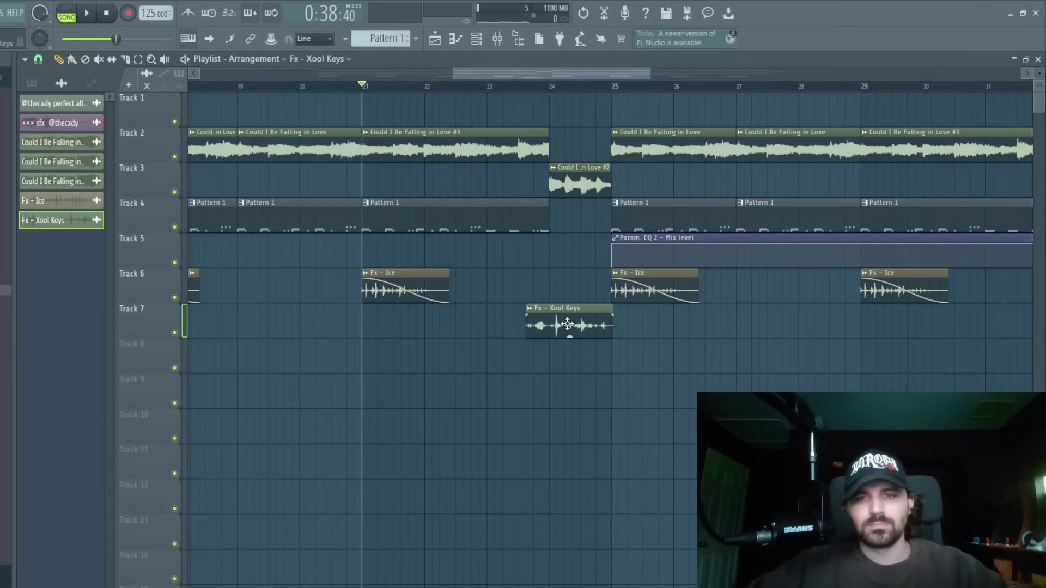
{"action": "left_click", "coordinate": [527, 87]}
{"action": "key", "text": "space"}
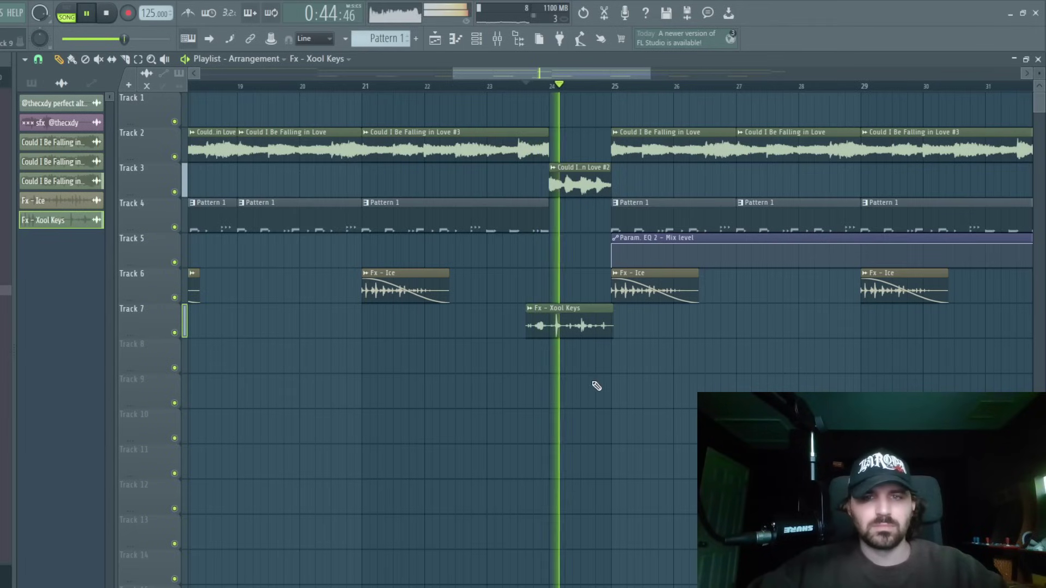
Nudge the faded-in Fx - Xool Keys clip on Track 7 slightly earlier, before bar 25, and route it to mixer track 2.
{"action": "mouse_move", "coordinate": [574, 322]}
{"action": "left_mouse_down"}
{"action": "mouse_move", "coordinate": [535, 320]}
{"action": "mouse_move", "coordinate": [570, 322]}
{"action": "left_mouse_up"}
{"action": "left_click", "coordinate": [495, 86]}
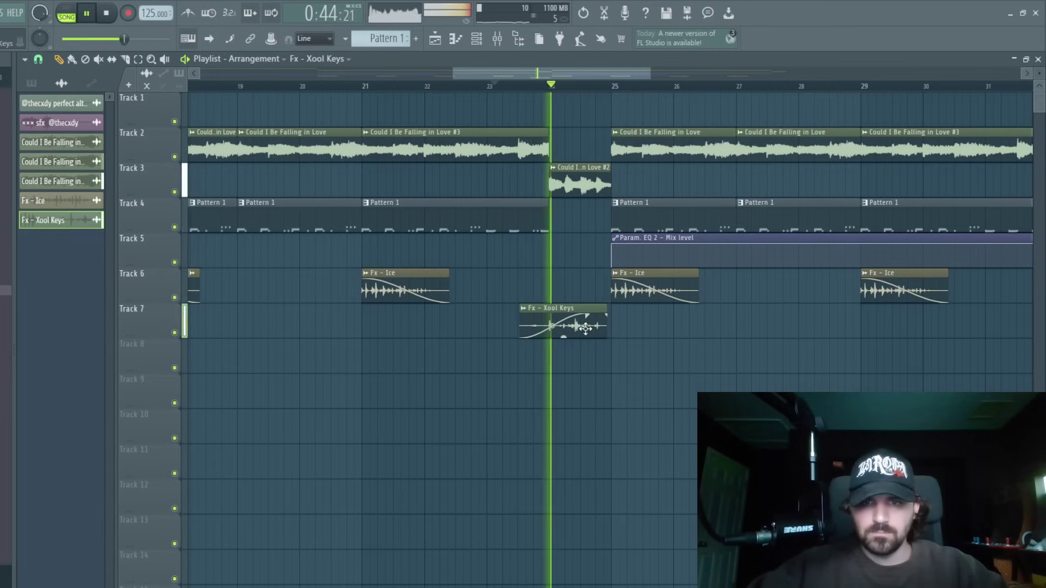
{"action": "double_click", "coordinate": [570, 322]}
{"action": "key", "text": "F9"}
{"action": "left_click", "coordinate": [613, 60]}
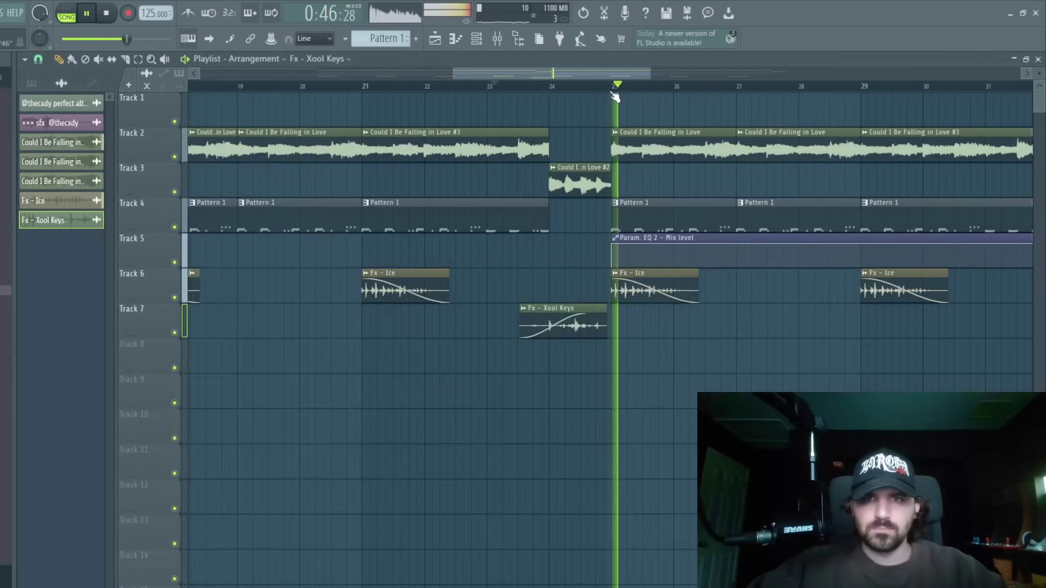
Set the Fx - Ice clip's time-stretching mode to Auto and route it to mixer track 9.
{"action": "scroll", "coordinate": [613, 97], "scroll_direction": "down", "scroll_amount": 6}
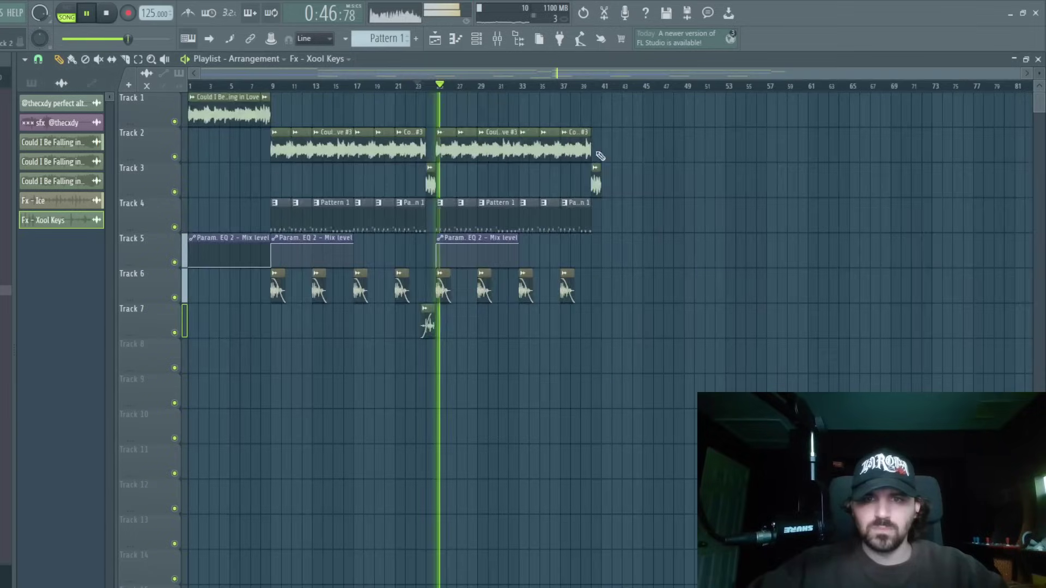
{"action": "double_click", "coordinate": [435, 293]}
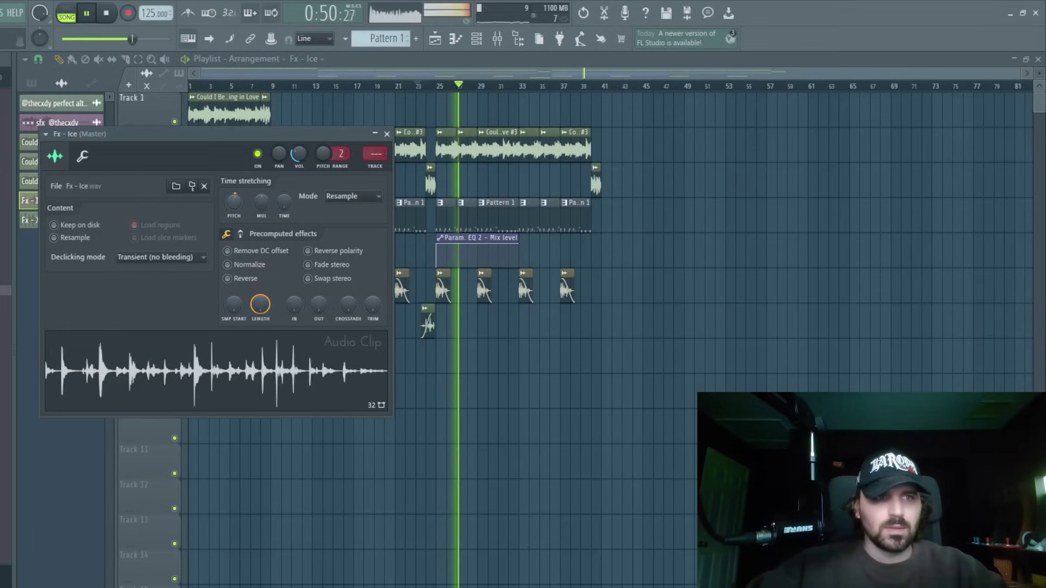
{"action": "left_click", "coordinate": [349, 216]}
{"action": "key", "text": "ctrl+l"}
Add Fruity Reeverb 2 to the Fx - Ice mixer track and return to the arrangement.
{"action": "left_click", "coordinate": [794, 369]}
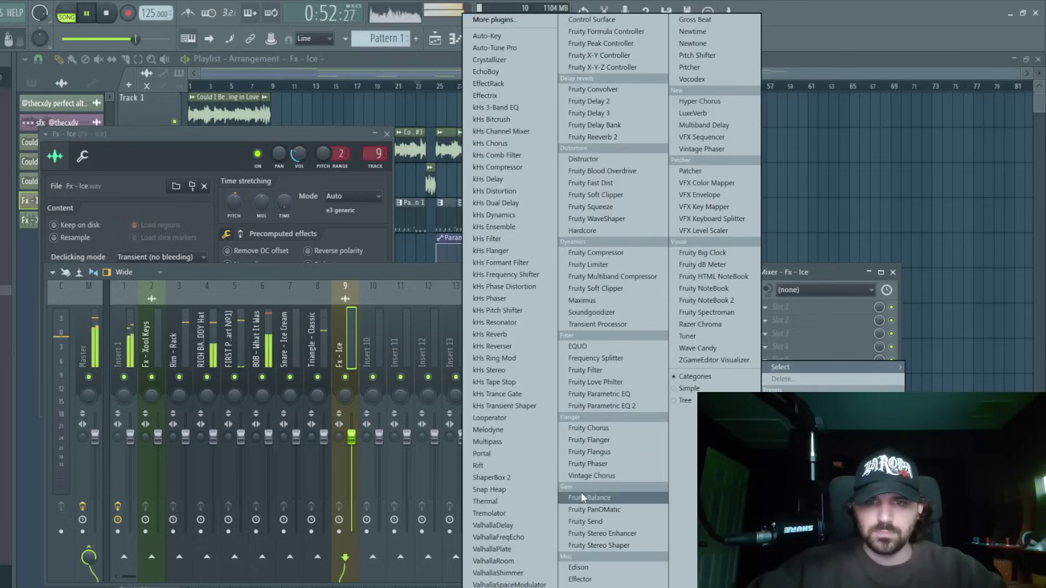
{"action": "left_click", "coordinate": [622, 139]}
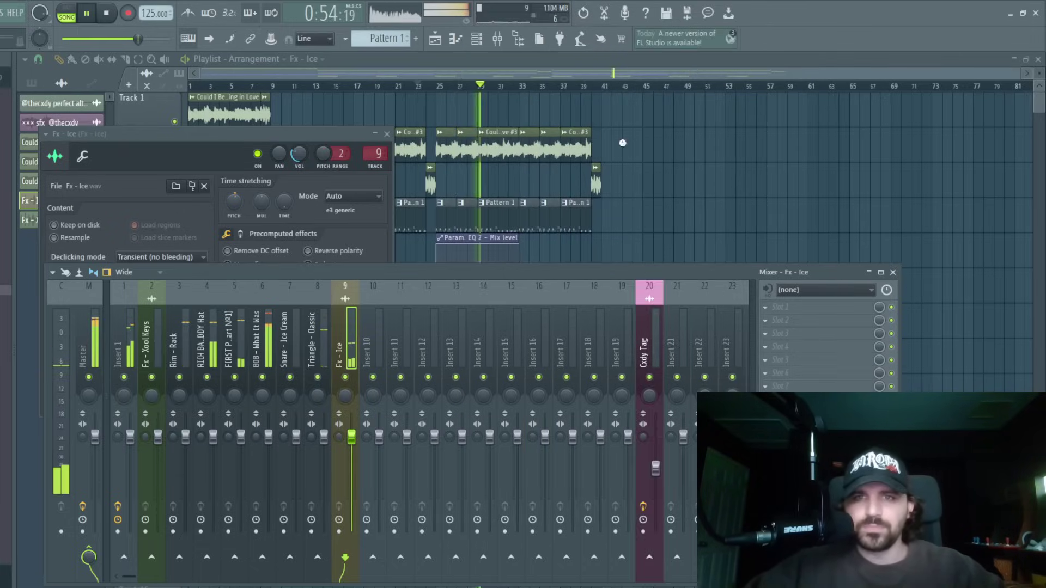
{"action": "right_click", "coordinate": [794, 184]}
{"action": "left_click_drag", "start_coordinate": [511, 354], "coordinate": [386, 336]}
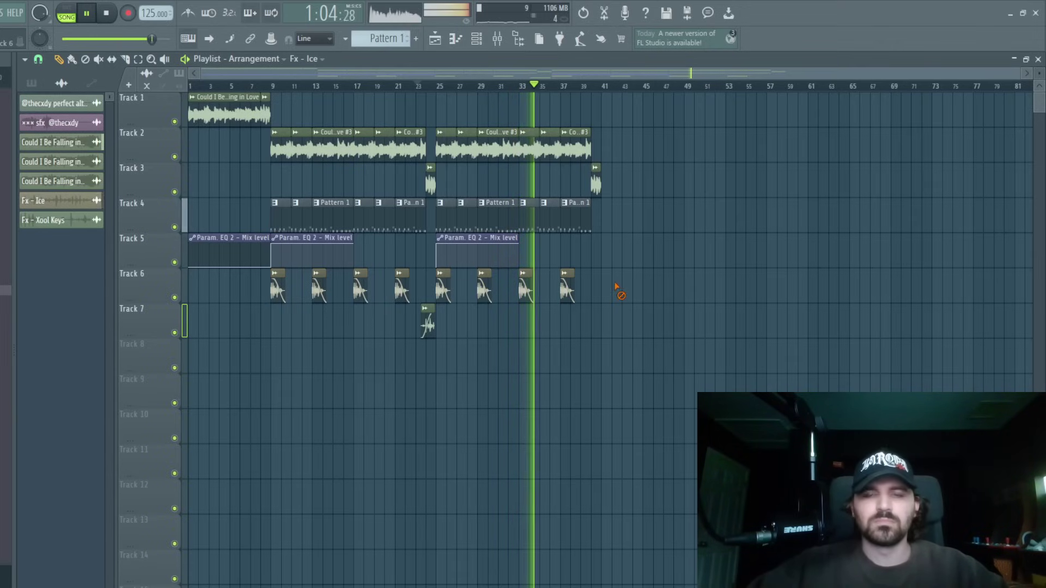
Replace the short sample and pattern clips at bar 25 on Tracks 2 and 4 with four-bar clips and play from bar 23.
{"action": "key", "text": "space"}
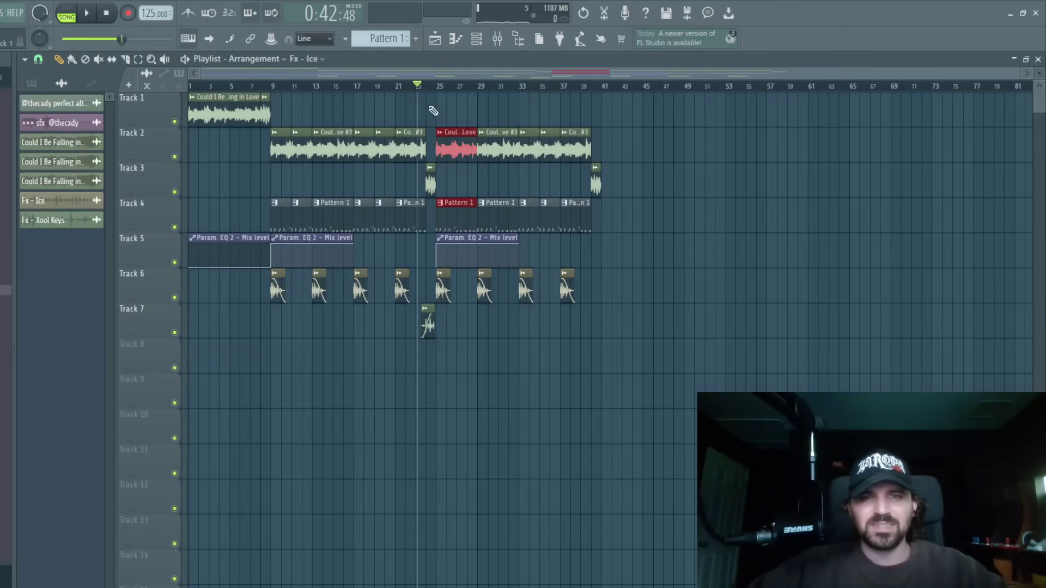
{"action": "key", "text": "space"}
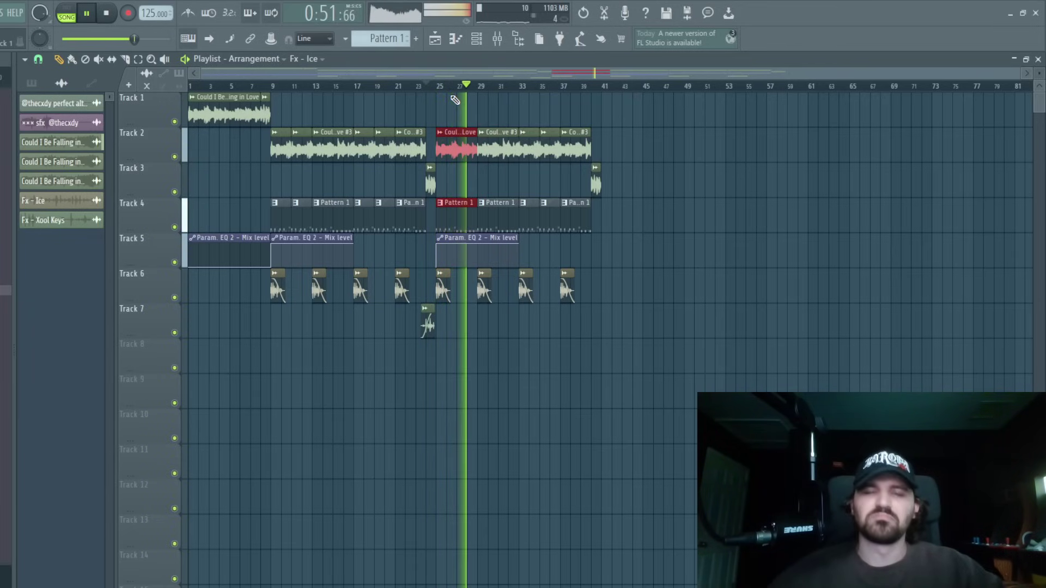
{"action": "left_click", "coordinate": [537, 119]}
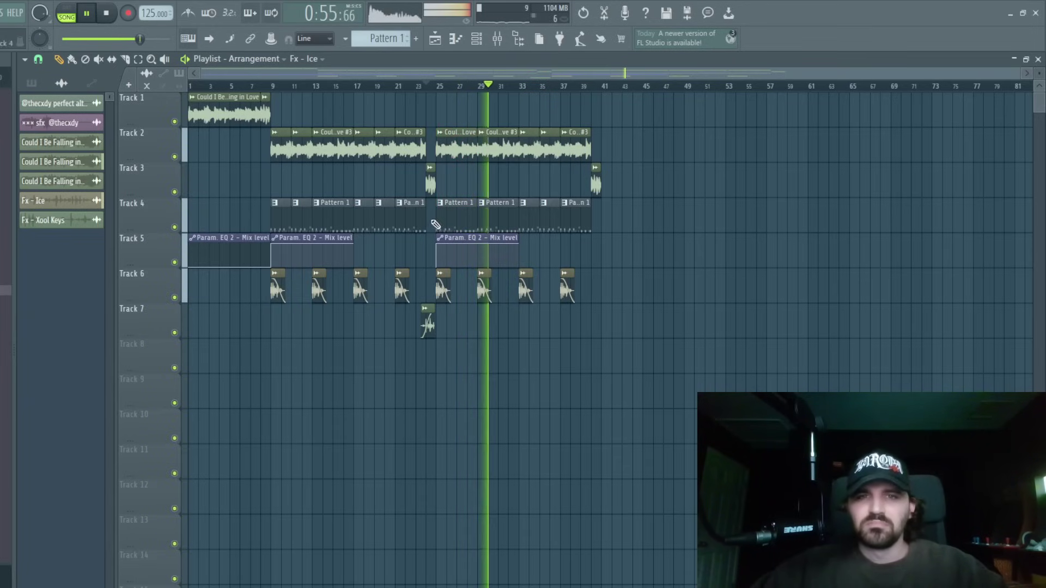
Replace the short sample and pattern clips at bars 33 to 37 with a copy of the four-bar clips from bar 25.
{"action": "left_click_drag", "start_coordinate": [339, 219], "coordinate": [275, 117]}
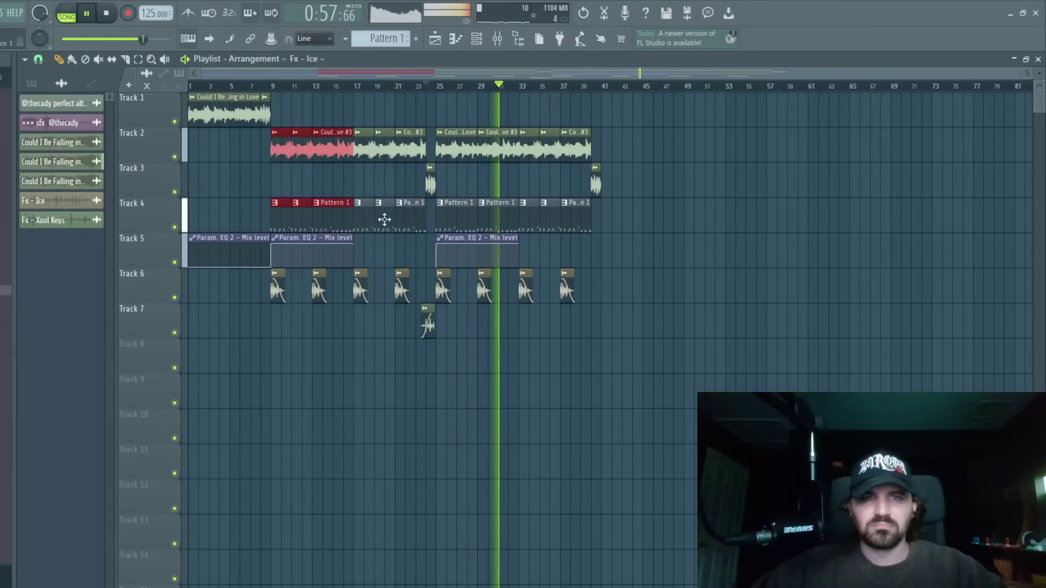
{"action": "left_click_drag", "start_coordinate": [411, 217], "coordinate": [263, 116]}
{"action": "left_click_drag", "start_coordinate": [530, 220], "coordinate": [556, 156]}
{"action": "right_click", "coordinate": [533, 215]}
{"action": "left_click_drag", "start_coordinate": [532, 219], "coordinate": [473, 158]}
{"action": "key", "text": "space"}
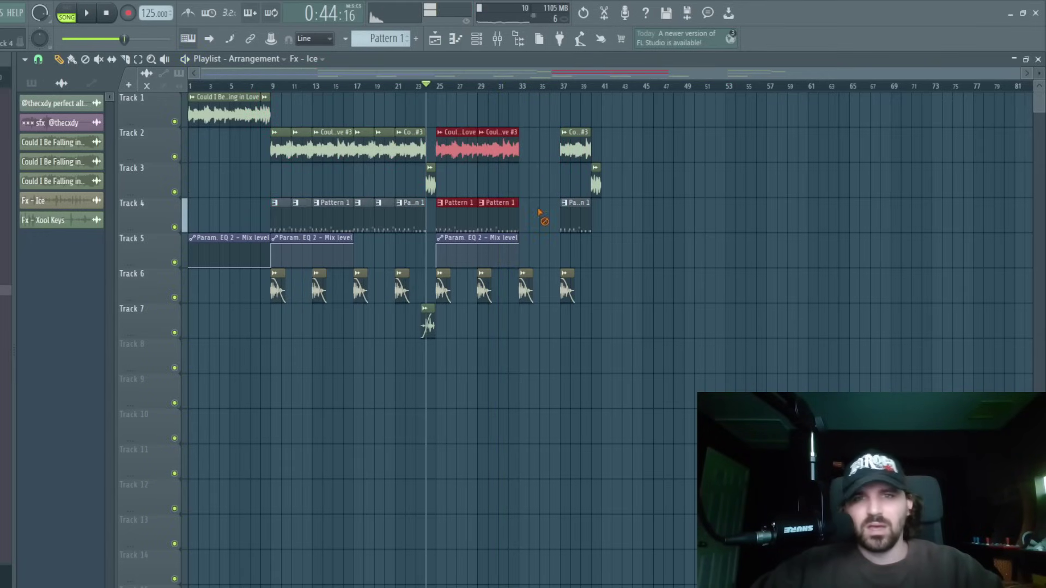
{"action": "left_click_drag", "start_coordinate": [457, 227], "coordinate": [445, 135]}
{"action": "left_click_drag", "start_coordinate": [453, 143], "coordinate": [547, 143]}
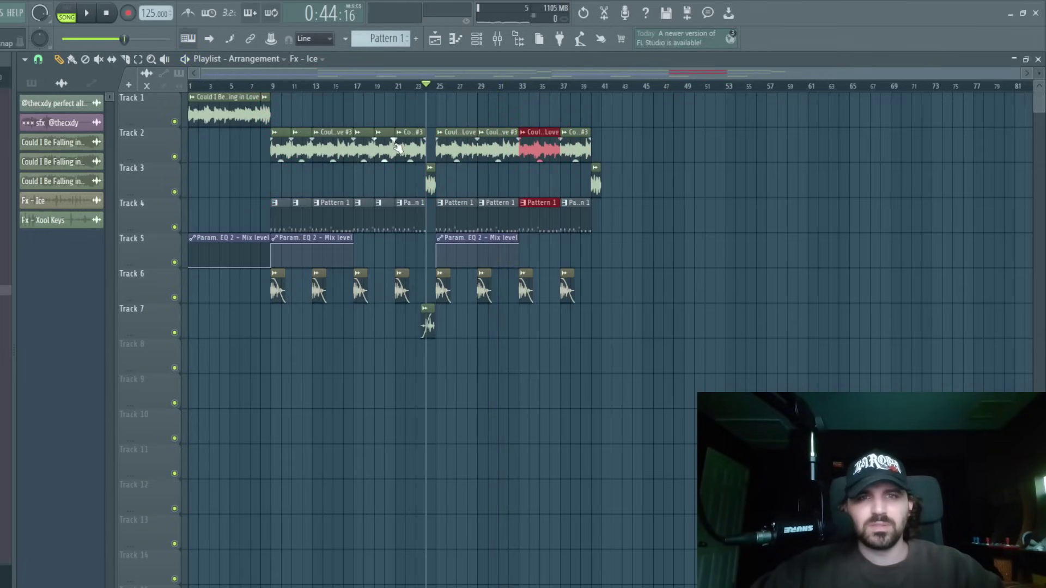
Delete the sample and pattern clips on Tracks 2 and 4 from bar 9 to bar 21.
{"action": "left_click_drag", "start_coordinate": [390, 224], "coordinate": [298, 93]}
{"action": "key", "text": "Delete"}
{"action": "left_click_drag", "start_coordinate": [303, 228], "coordinate": [270, 127]}
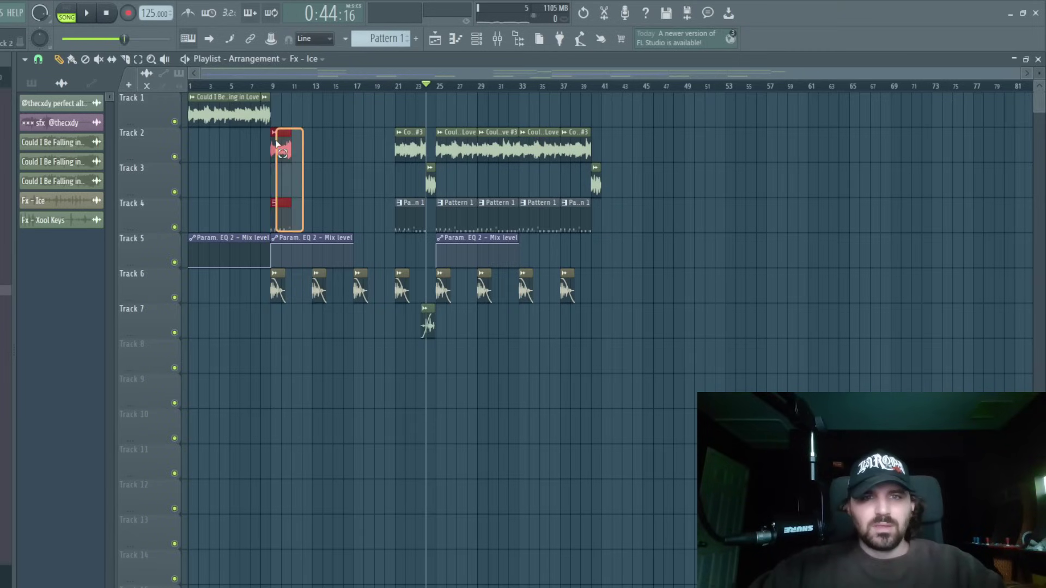
{"action": "key", "text": "Delete"}
Copy the Track 2 and Track 4 clips of bars 25 to 33 to bar 9, and the first four-bar pair to bar 17.
{"action": "left_click_drag", "start_coordinate": [470, 149], "coordinate": [497, 216]}
{"action": "left_click_drag", "start_coordinate": [496, 214], "coordinate": [341, 197]}
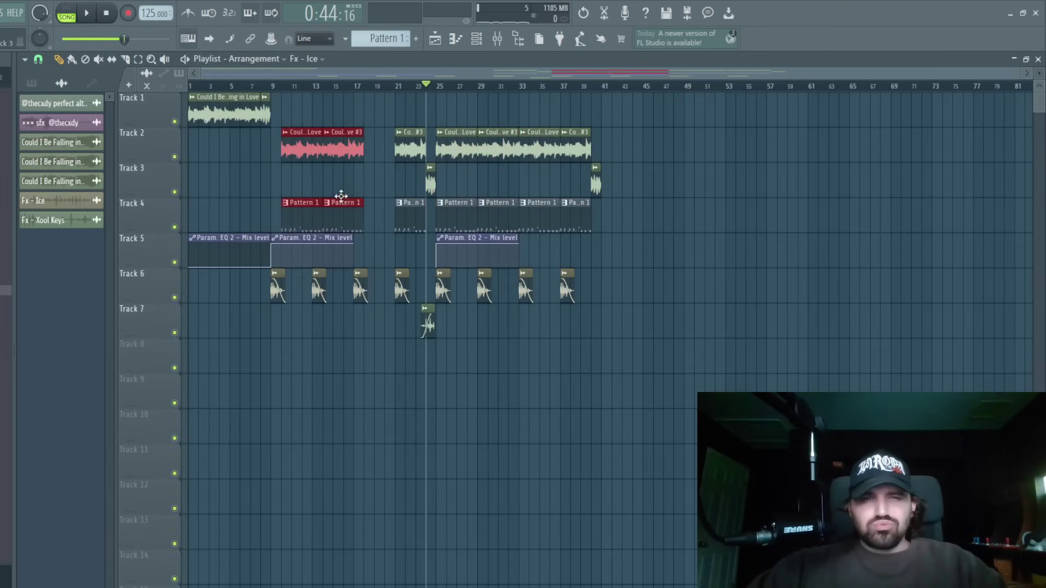
{"action": "left_click", "coordinate": [358, 181], "text": "ctrl"}
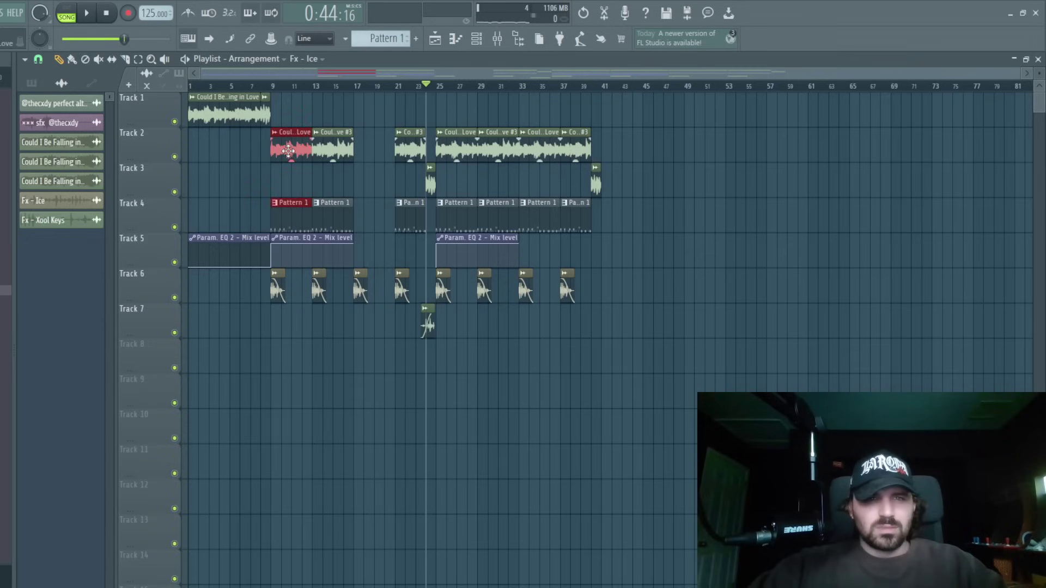
{"action": "left_click_drag", "start_coordinate": [289, 151], "coordinate": [372, 146]}
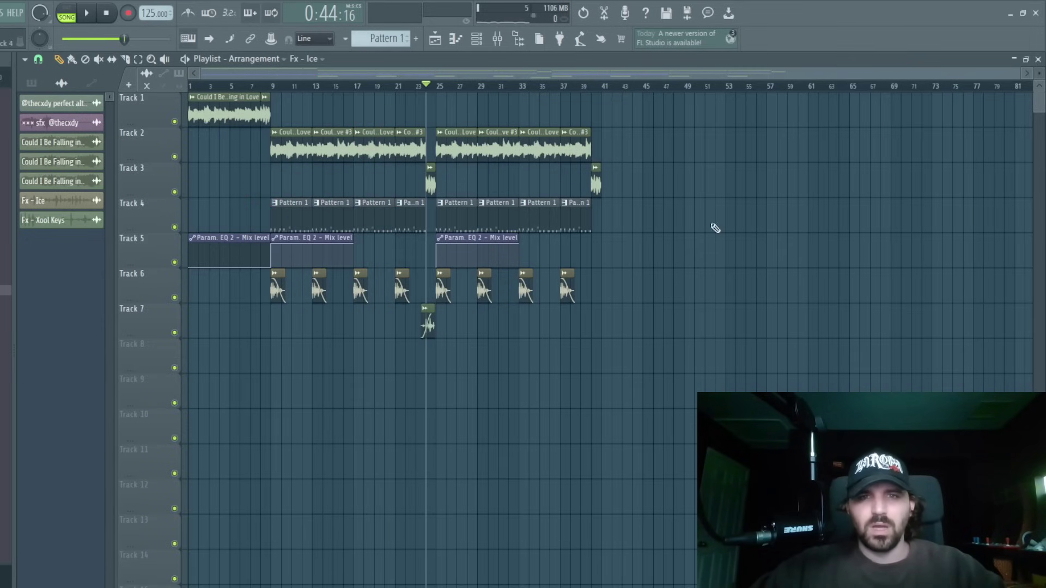
Remove the EQ mix level automation at bar 25 and duplicate the whole arrangement so the copy starts at bar 41.
{"action": "key", "text": "space"}
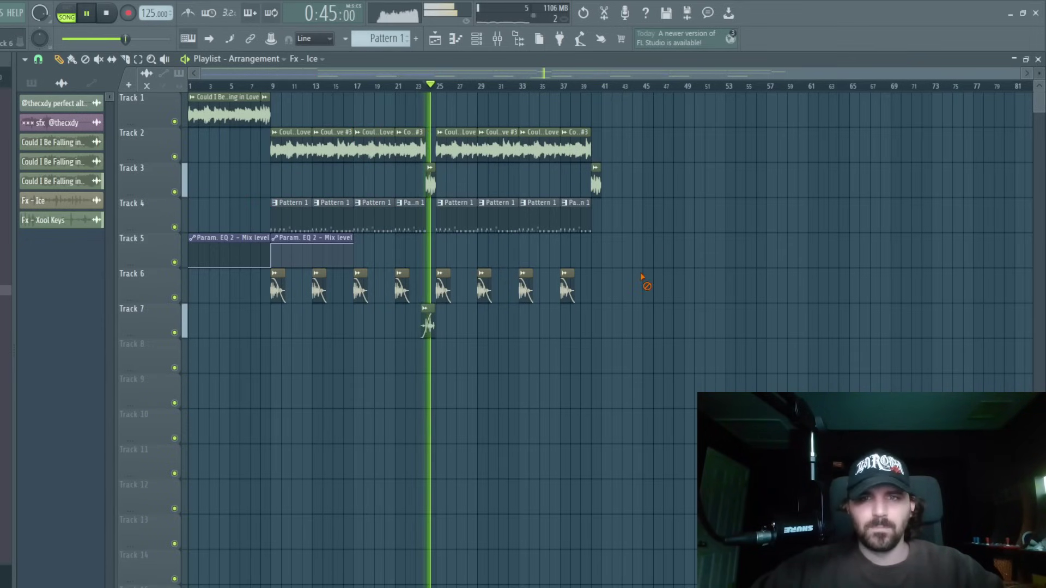
{"action": "key", "text": "ctrl+a"}
{"action": "key", "text": "ctrl+b"}
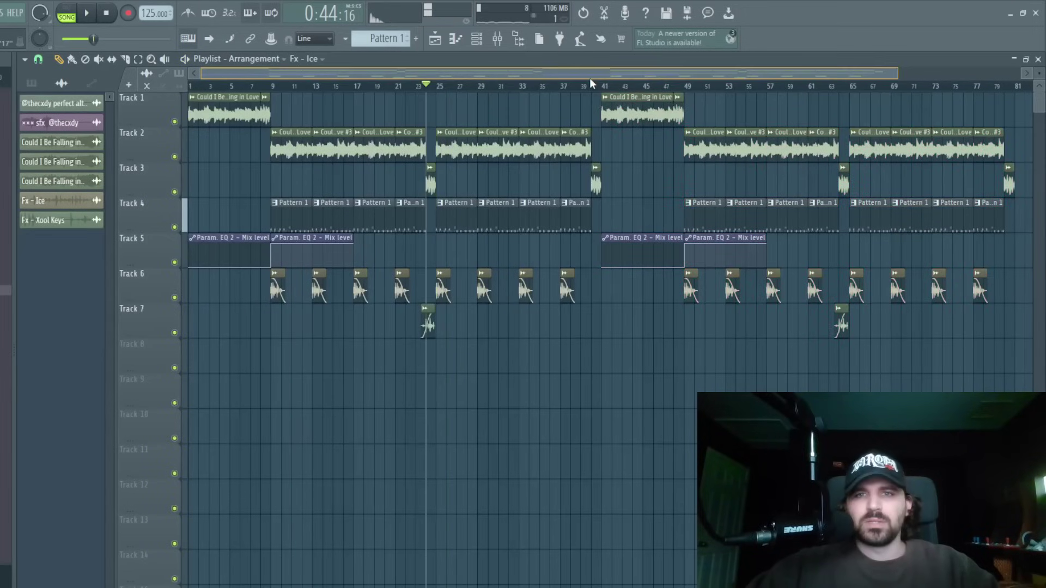
Rework the Track 1 intro at bar 41 into one continuous Could I Be Falling in Love clip spanning bars 41 to 49, and play it.
{"action": "left_click", "coordinate": [589, 84]}
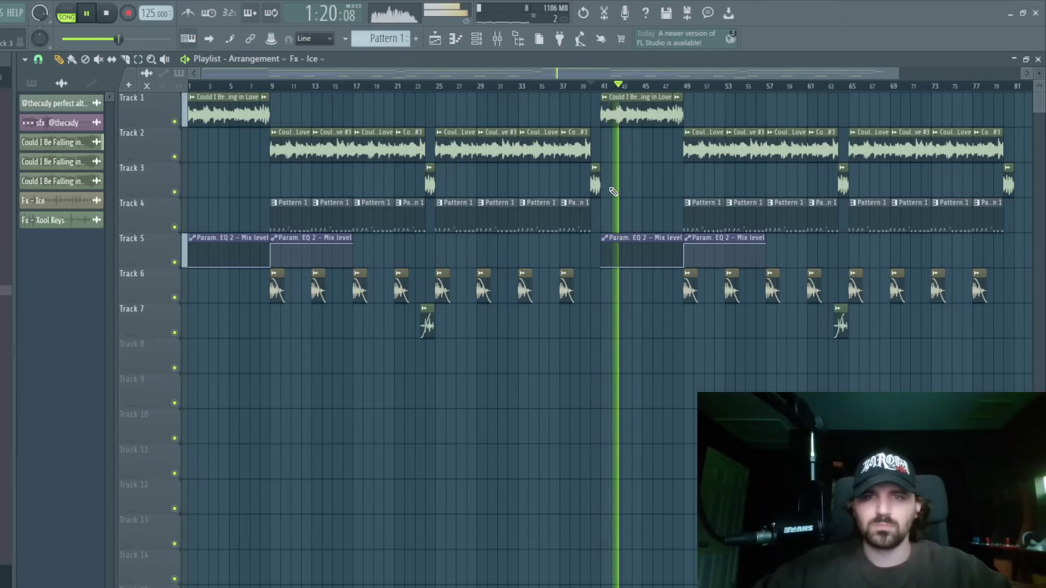
{"action": "left_click_drag", "start_coordinate": [897, 73], "coordinate": [803, 74]}
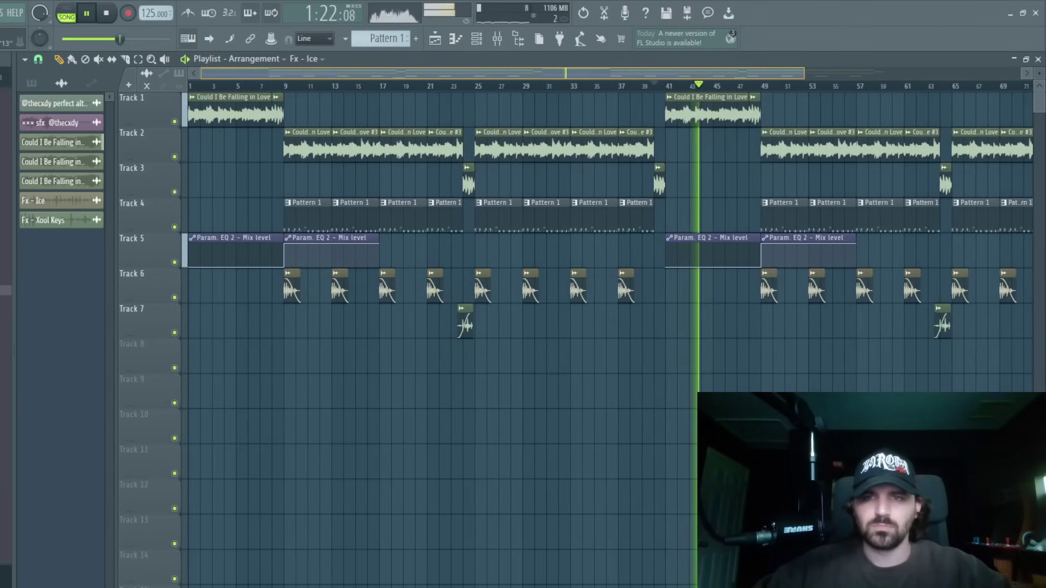
{"action": "scroll", "coordinate": [587, 75], "scroll_direction": "down", "scroll_amount": 2}
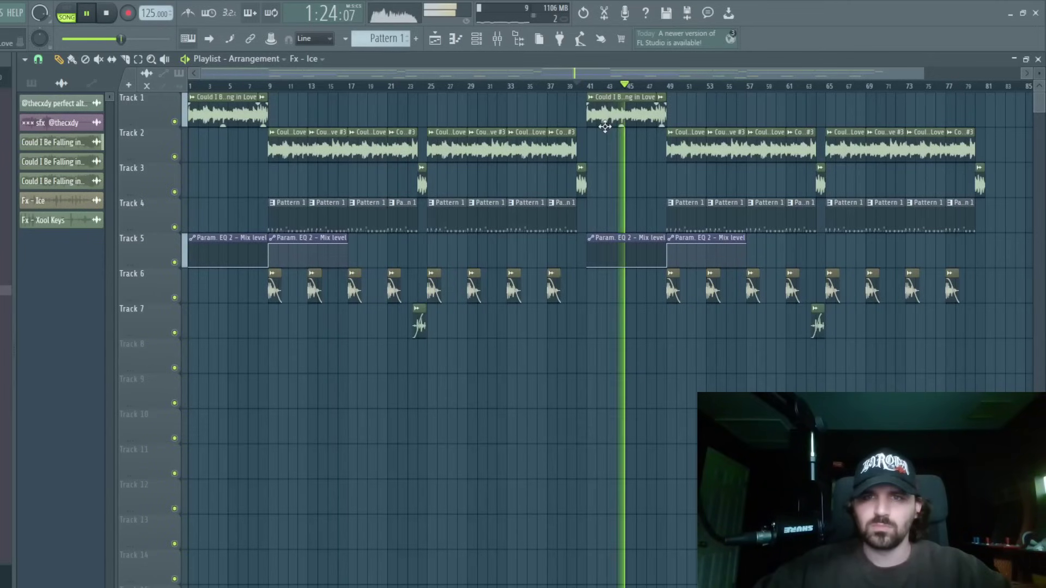
{"action": "mouse_move", "coordinate": [627, 125]}
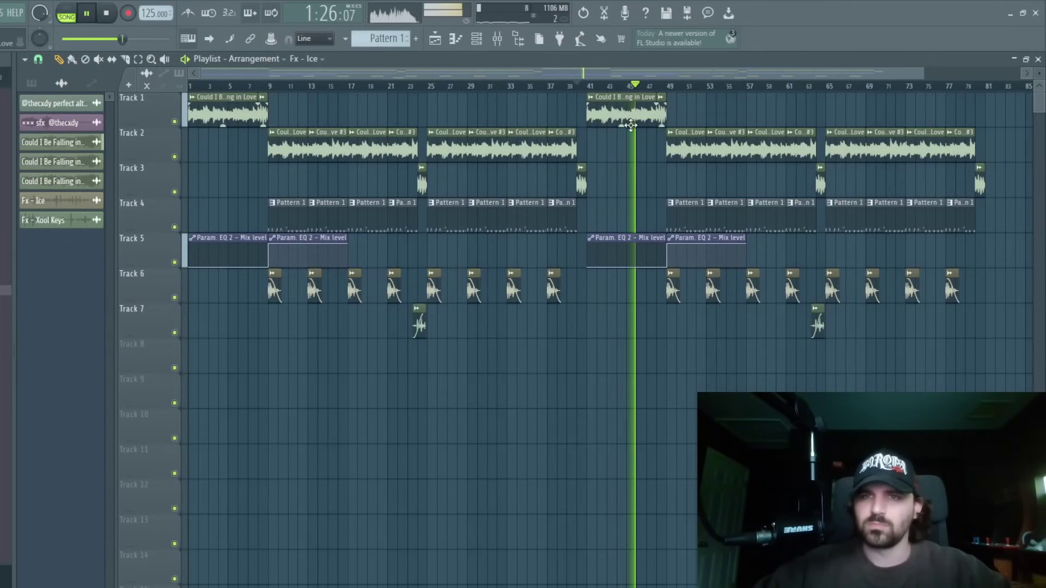
{"action": "left_click_drag", "start_coordinate": [653, 116], "coordinate": [618, 99]}
{"action": "key", "text": "space"}
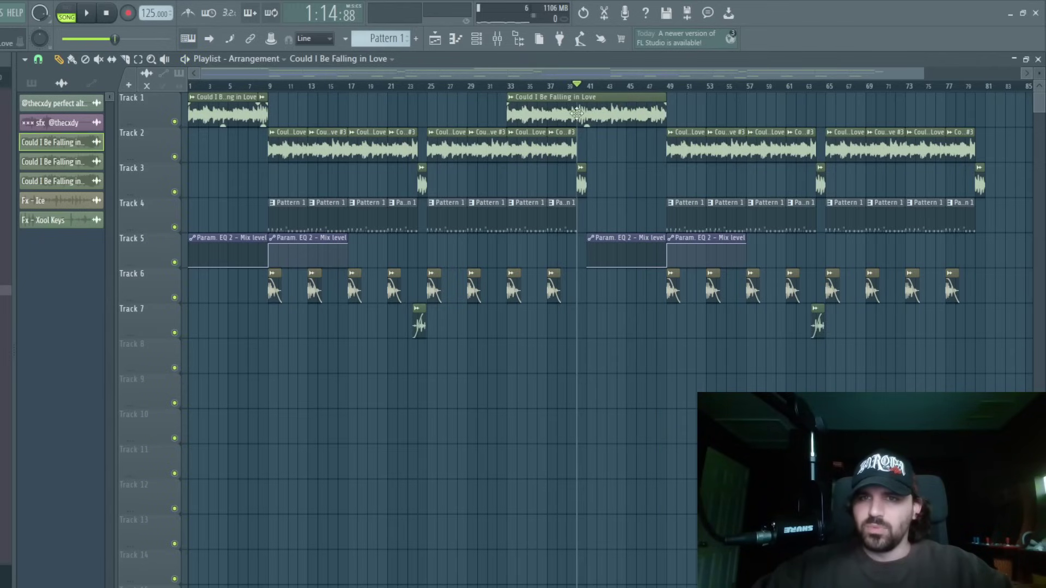
{"action": "left_click_drag", "start_coordinate": [512, 114], "coordinate": [586, 113]}
{"action": "key", "text": "space"}
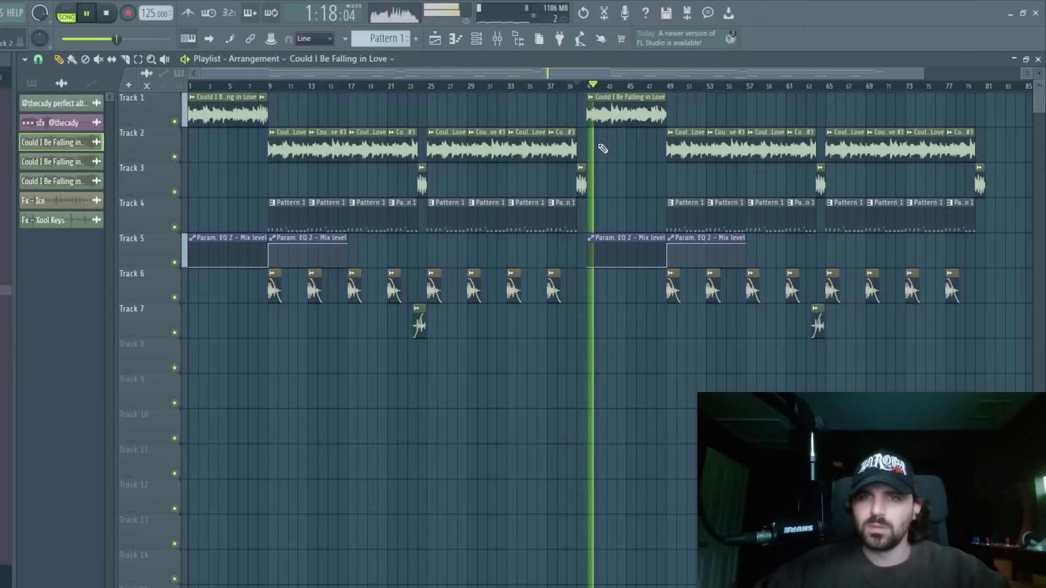
Copy the Track 1 sample clip and the Track 5 EQ mix level automation from bar 41 to bar 81 as an outro.
{"action": "scroll", "coordinate": [622, 118], "scroll_direction": "up", "scroll_amount": 5}
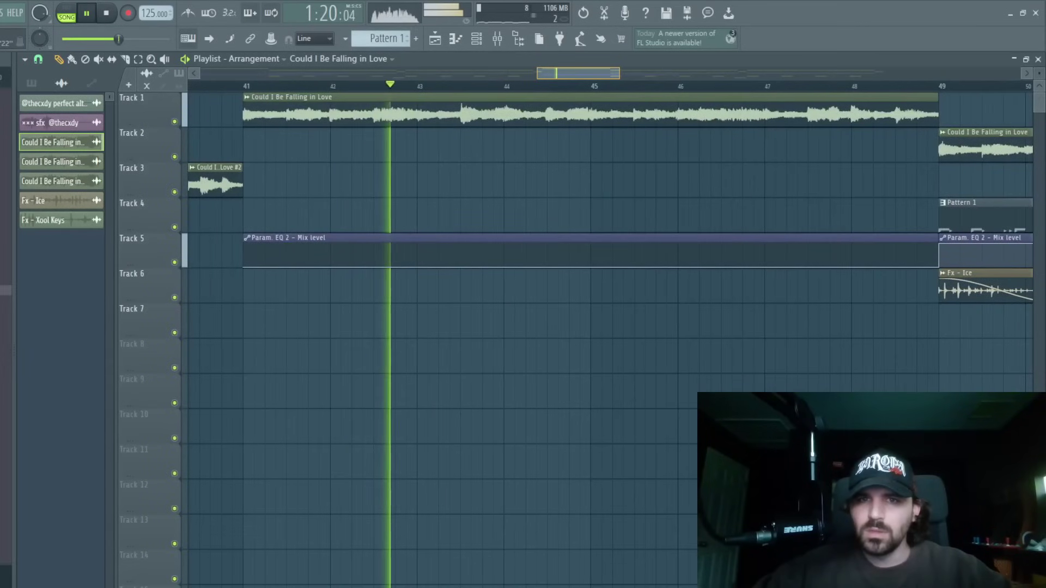
{"action": "scroll", "coordinate": [613, 87], "scroll_direction": "down", "scroll_amount": 5}
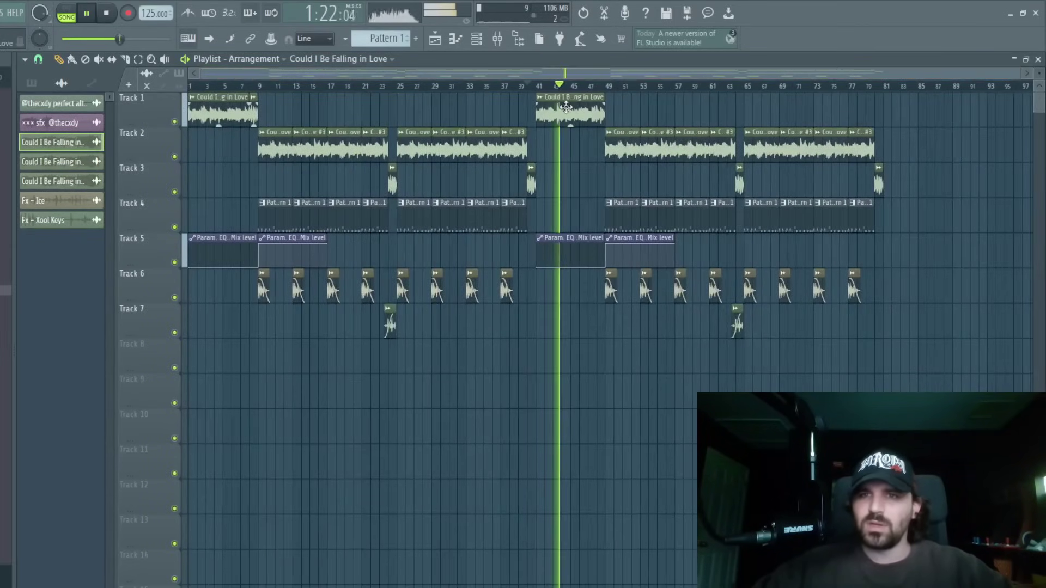
{"action": "left_click_drag", "start_coordinate": [566, 106], "coordinate": [913, 104]}
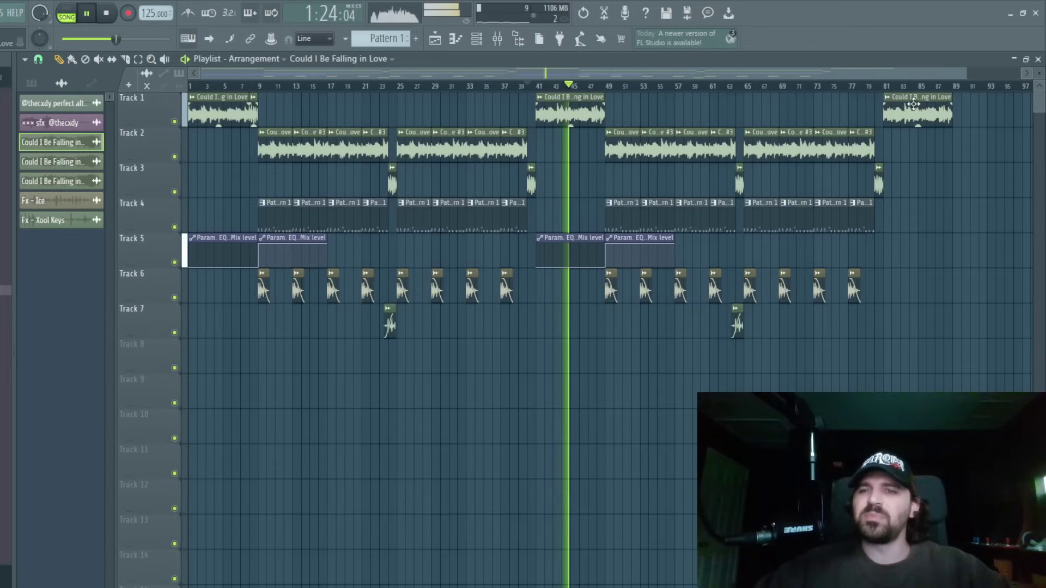
{"action": "left_click_drag", "start_coordinate": [572, 237], "coordinate": [919, 237]}
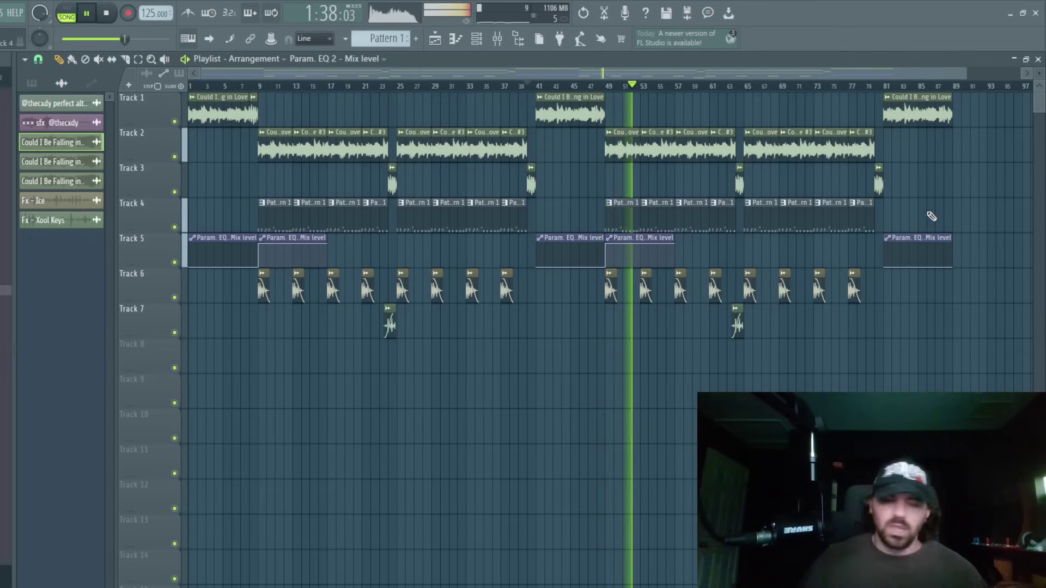
Add the Ready SFX sample on Track 7, starting just before bar 9.
{"action": "key", "text": "space"}
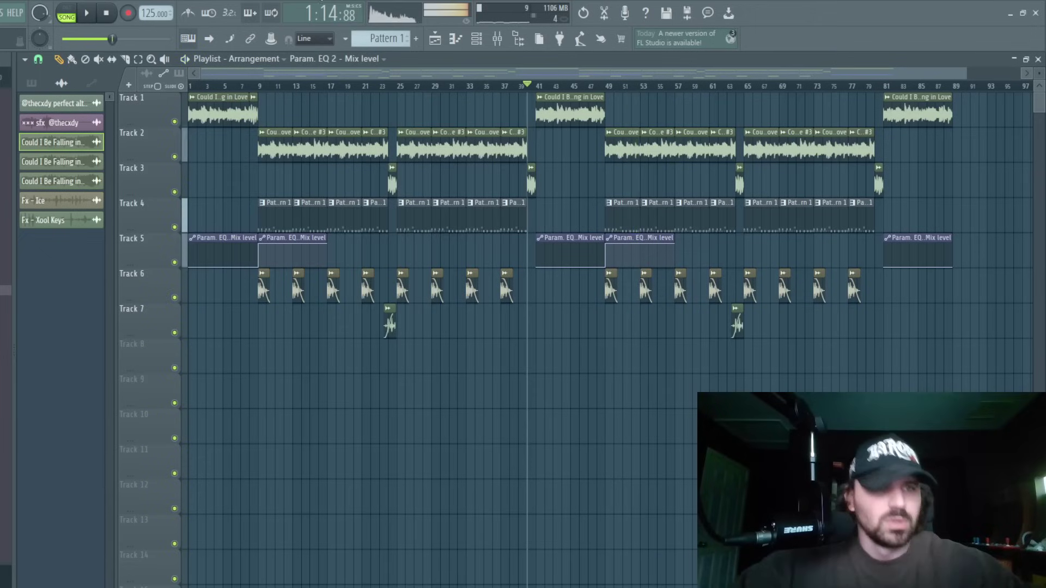
{"action": "left_click", "coordinate": [4, 78]}
{"action": "key", "text": "space"}
{"action": "mouse_move", "coordinate": [267, 339]}
{"action": "left_mouse_down"}
{"action": "mouse_move", "coordinate": [245, 326]}
{"action": "mouse_move", "coordinate": [264, 320]}
{"action": "left_mouse_up"}
{"action": "left_click", "coordinate": [224, 86]}
{"action": "scroll", "coordinate": [299, 78], "scroll_direction": "up", "scroll_amount": 5}
{"action": "left_click_drag", "start_coordinate": [537, 322], "coordinate": [518, 325]}
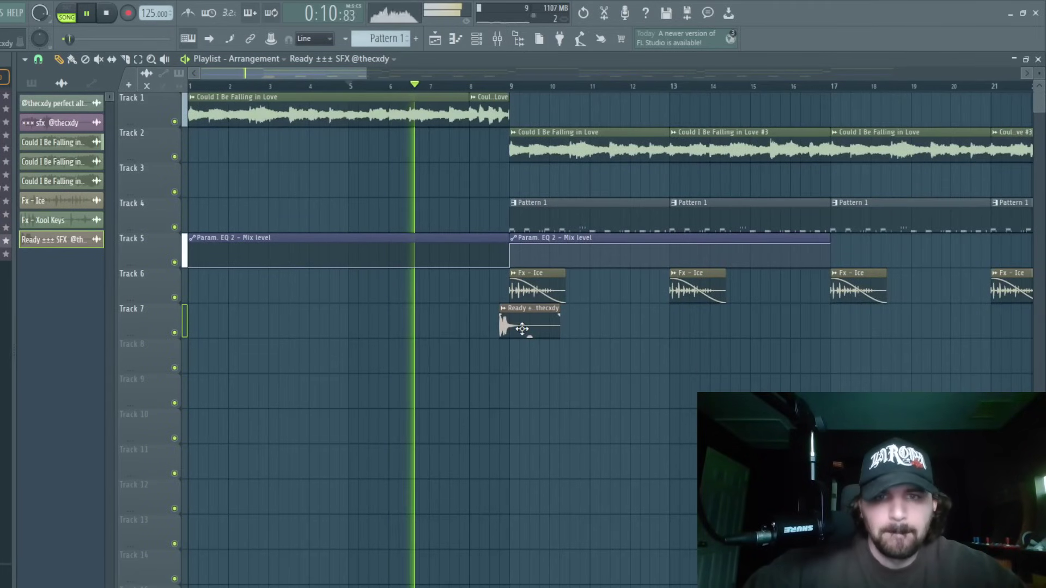
Route the Ready SFX clip to mixer track 10 and load the STREET FIGHTER 2 PERFECT SFX_2 effects chain on it.
{"action": "double_click", "coordinate": [519, 324]}
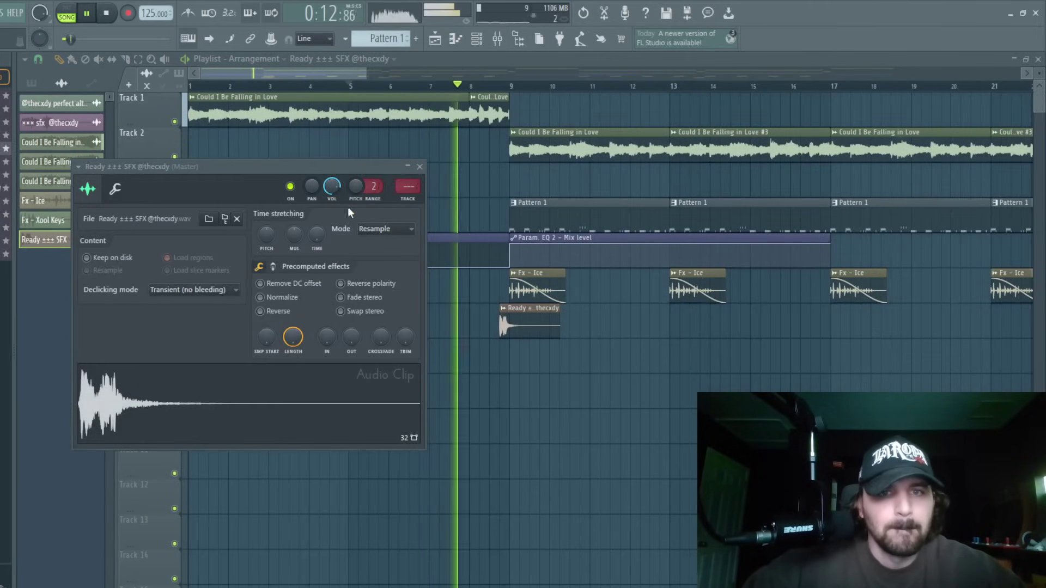
{"action": "key", "text": "ctrl+l"}
{"action": "left_click", "coordinate": [350, 86]}
{"action": "left_click_drag", "start_coordinate": [383, 339], "coordinate": [384, 340]}
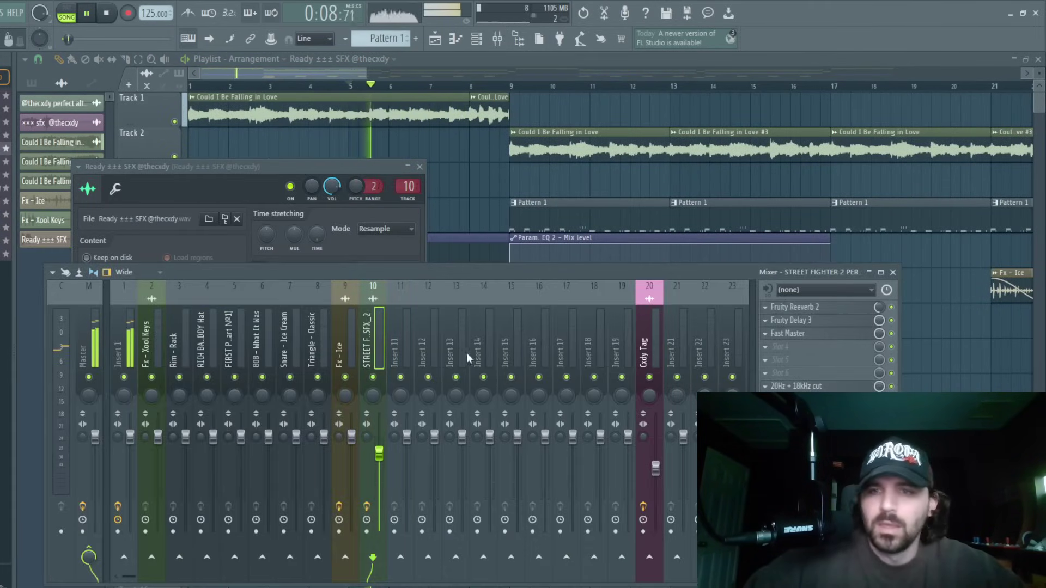
Adjust the low-cut band of the 20Hz + 18kHz cut EQ on the SFX mixer track and return to the arrangement.
{"action": "left_click", "coordinate": [796, 386]}
{"action": "scroll", "coordinate": [189, 257], "scroll_direction": "up", "scroll_amount": 5}
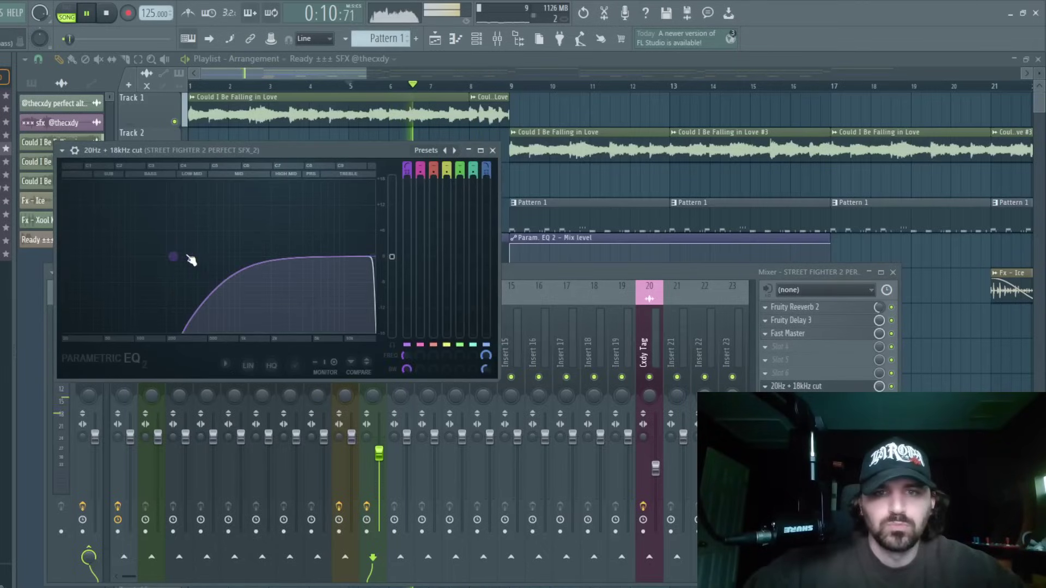
{"action": "right_click", "coordinate": [536, 193]}
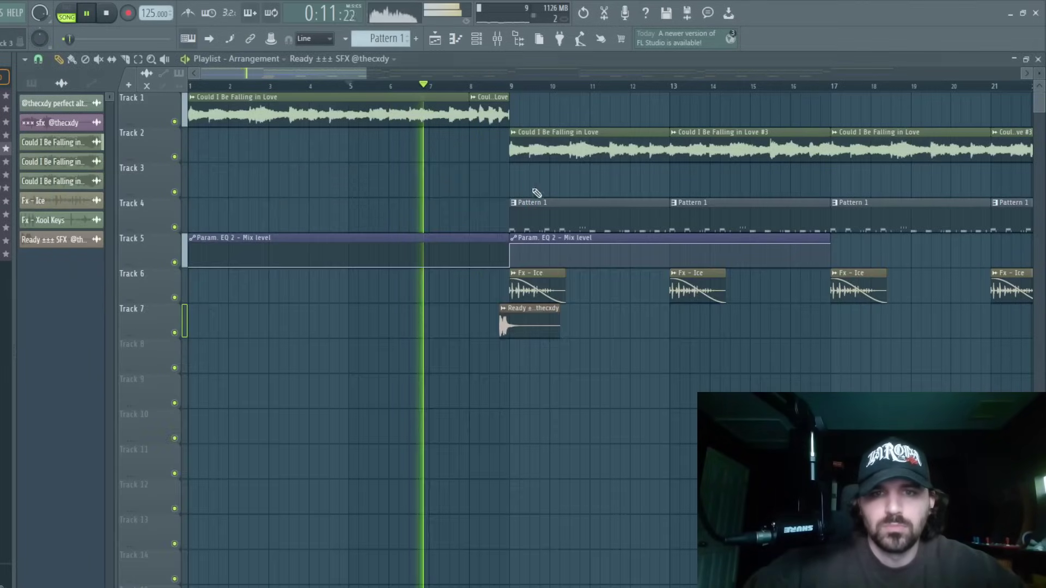
Review the Ready SFX clip's channel settings and add another Ready SFX clip on Track 7 just before bar 49.
{"action": "double_click", "coordinate": [529, 328]}
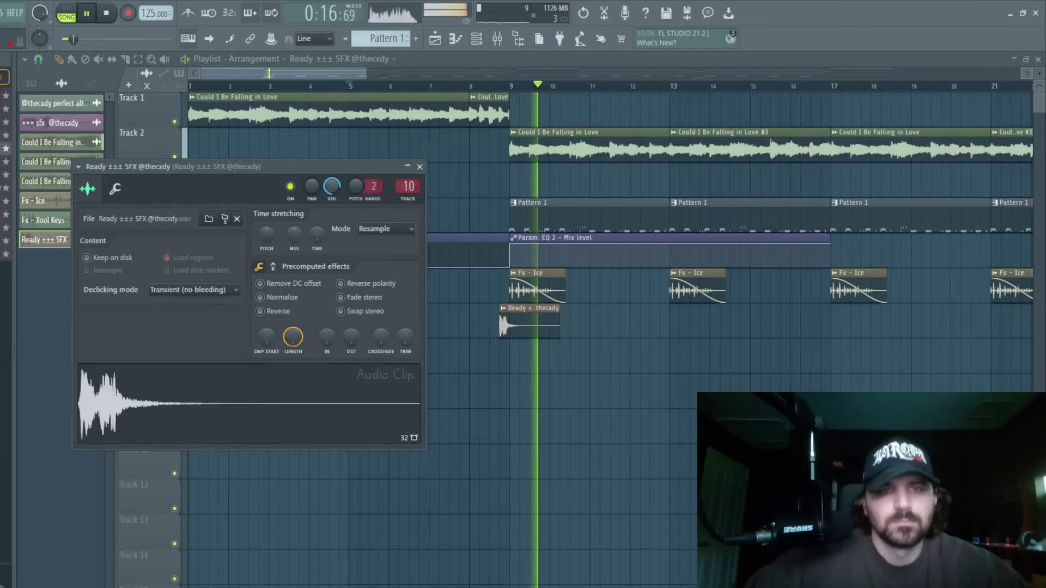
{"action": "right_click", "coordinate": [538, 191]}
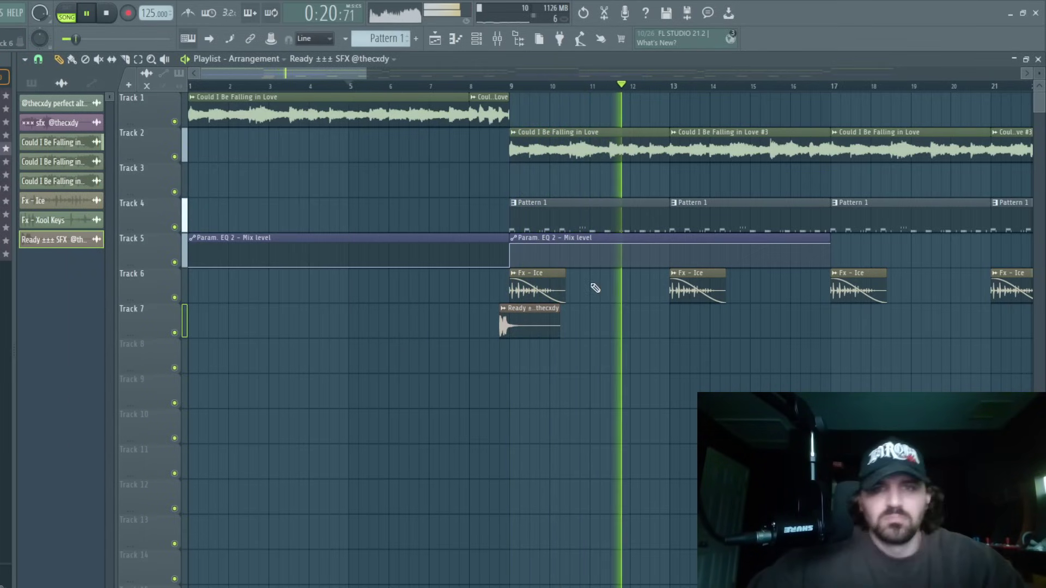
{"action": "left_click_drag", "start_coordinate": [365, 73], "coordinate": [578, 77]}
{"action": "left_click_drag", "start_coordinate": [376, 110], "coordinate": [186, 103]}
{"action": "key", "text": "space"}
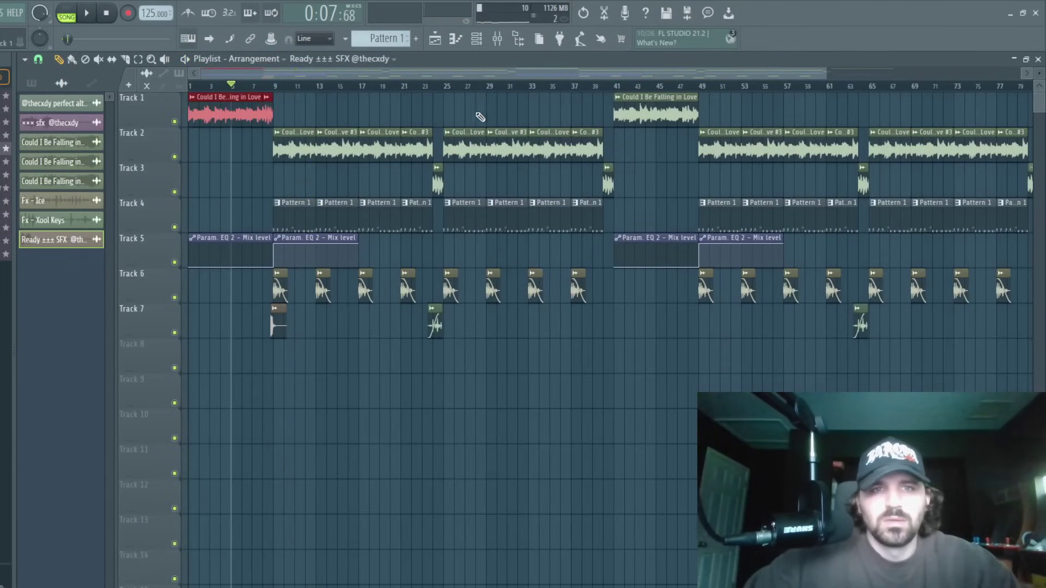
{"action": "key", "text": "space"}
{"action": "left_click", "coordinate": [624, 85]}
{"action": "left_click", "coordinate": [667, 85]}
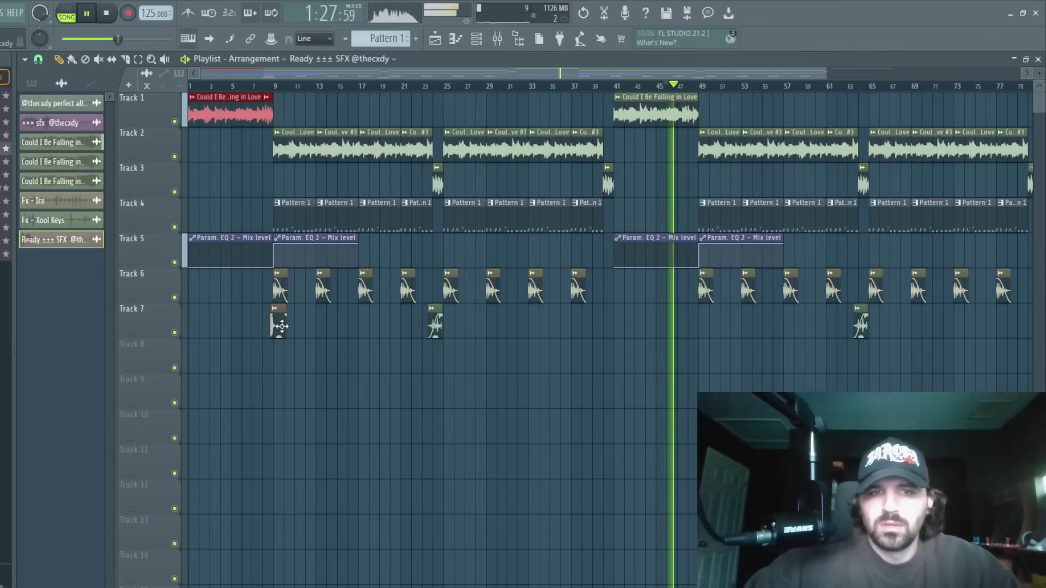
{"action": "left_click", "coordinate": [701, 326]}
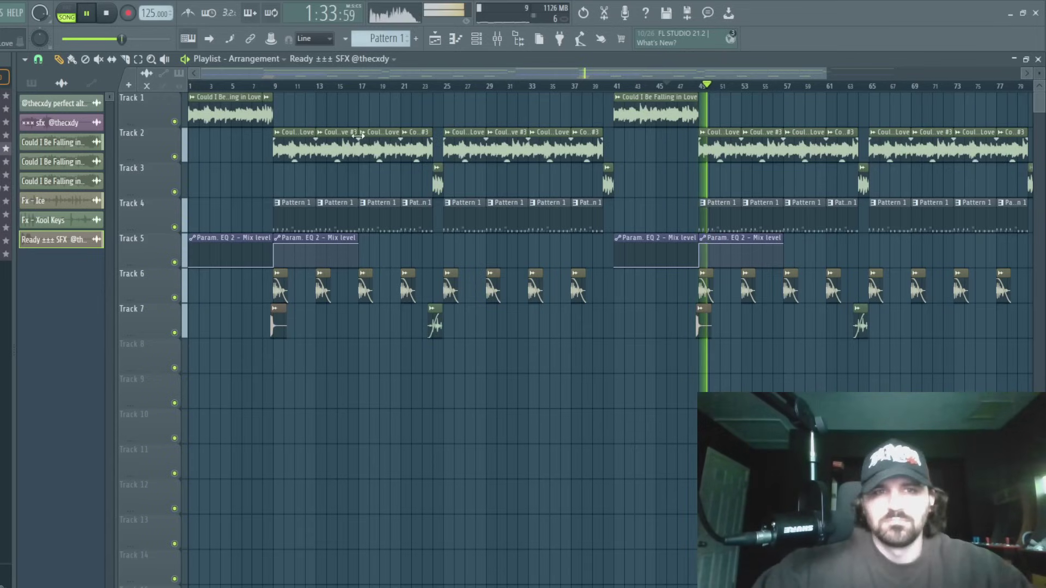
Replace the intro sample clips at bar 1 on Track 1 with a copy of the Track 1 clip from bar 41.
{"action": "left_click", "coordinate": [264, 119]}
{"action": "key", "text": "Delete"}
{"action": "left_click_drag", "start_coordinate": [785, 89], "coordinate": [548, 103]}
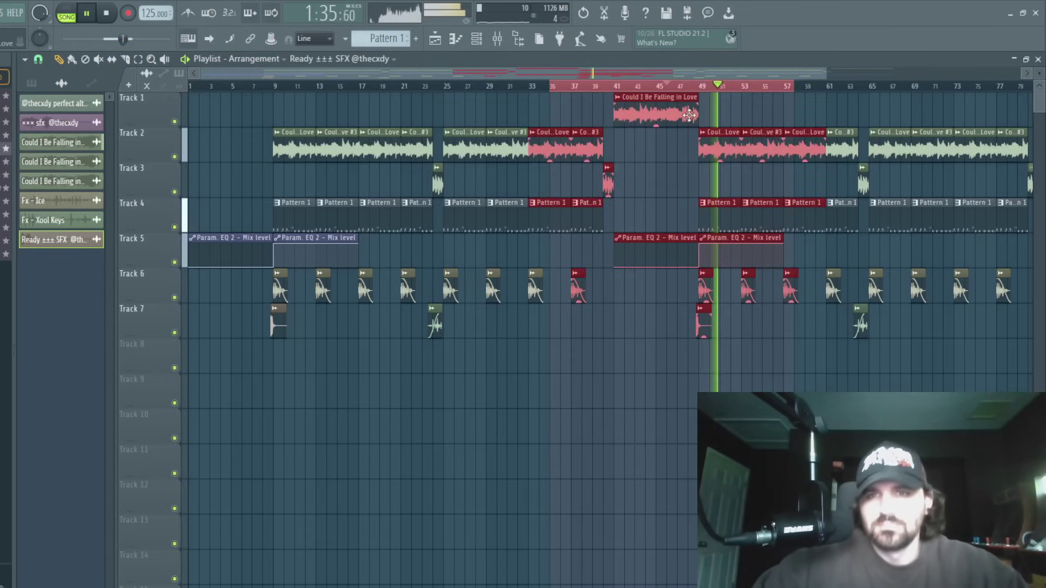
{"action": "left_click", "coordinate": [463, 106], "text": "ctrl"}
{"action": "left_click_drag", "start_coordinate": [674, 115], "coordinate": [12, 118]}
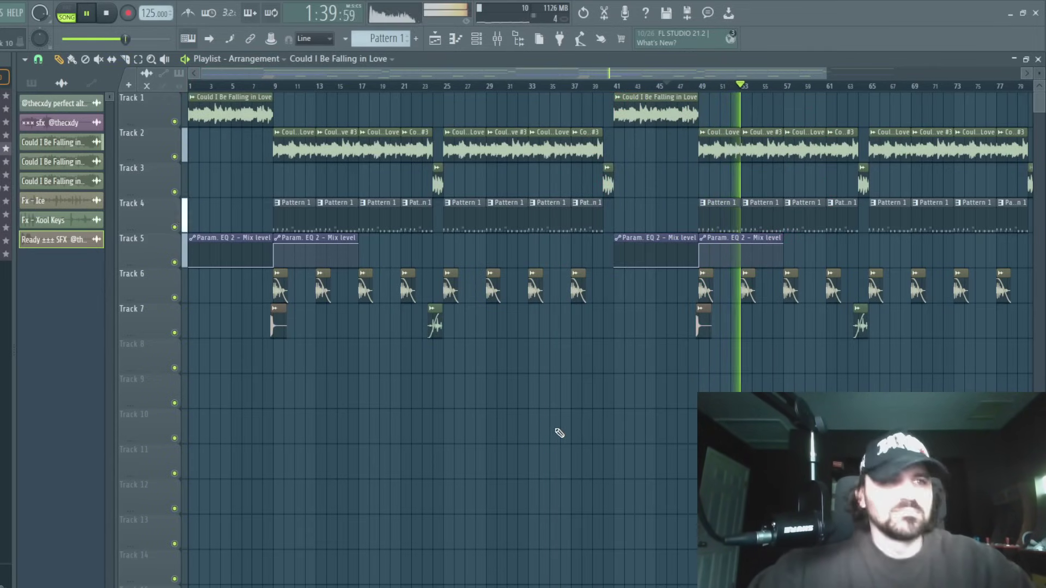
Stop playback and save the project in a new project folder as "cxdy! - could i be fallin 125 s (wavy)".
{"action": "key", "text": "space"}
{"action": "key", "text": "ctrl+s"}
{"action": "type", "text": "c"}
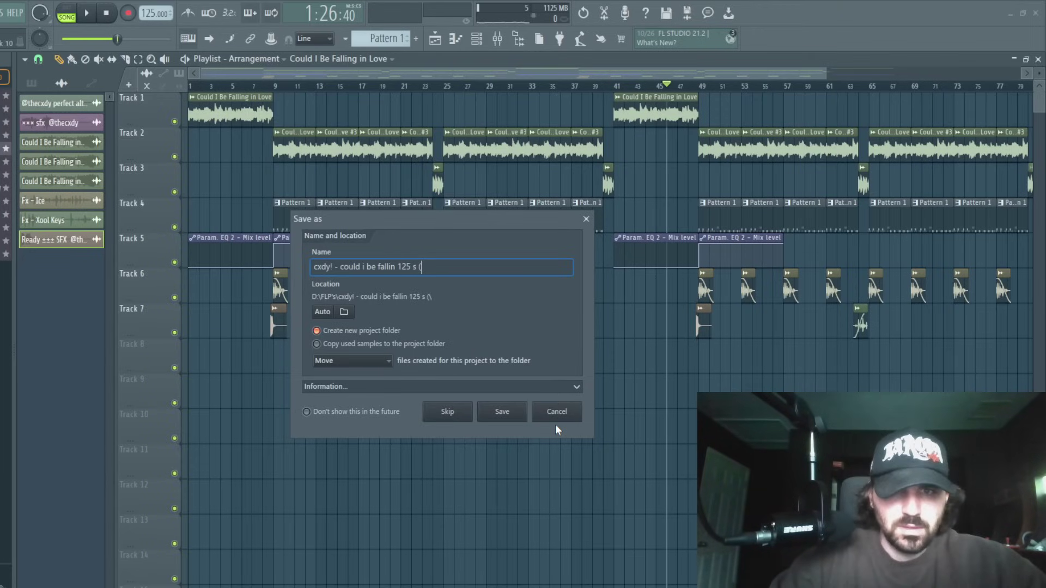
{"action": "type", "text": "wavy)"}
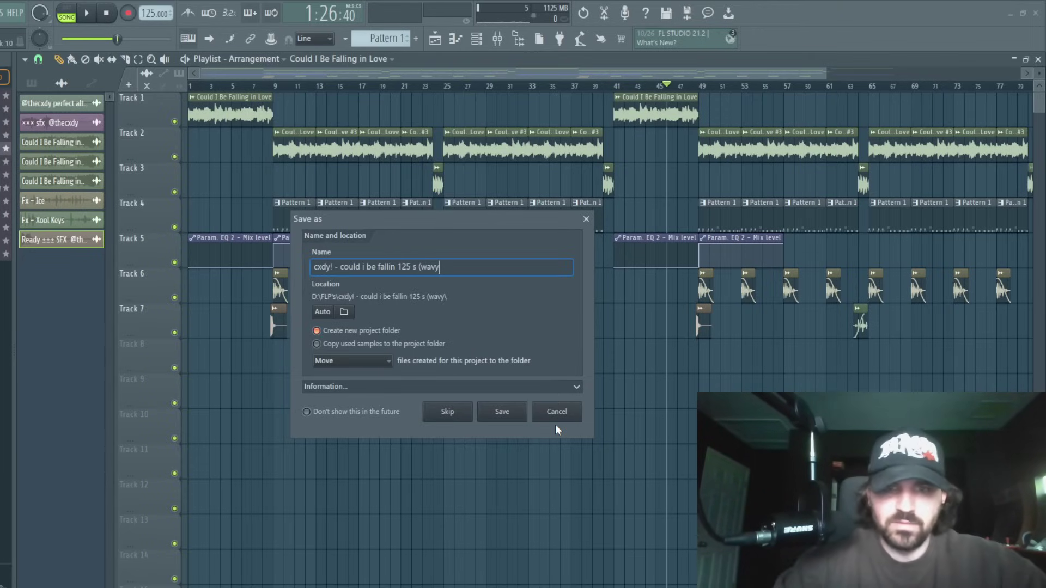